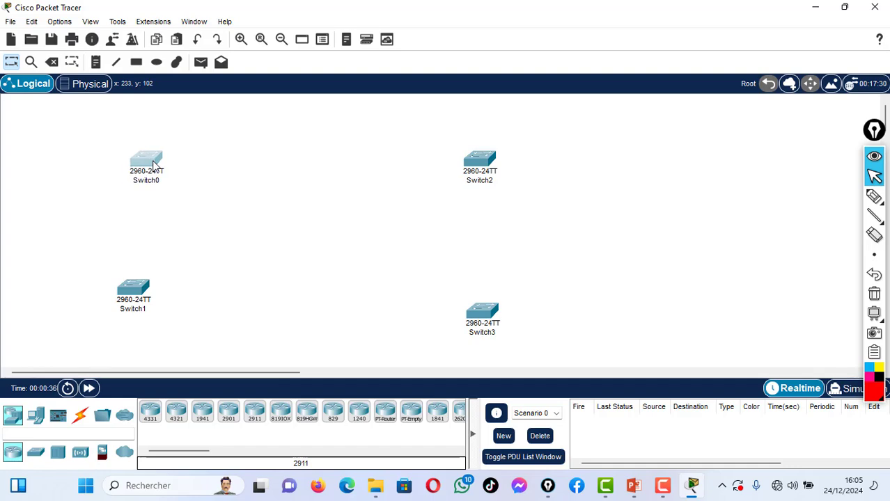
- Nudge Switch0 slightly up and left, and shift Switch1 slightly downward on the workspace
click(150, 159)
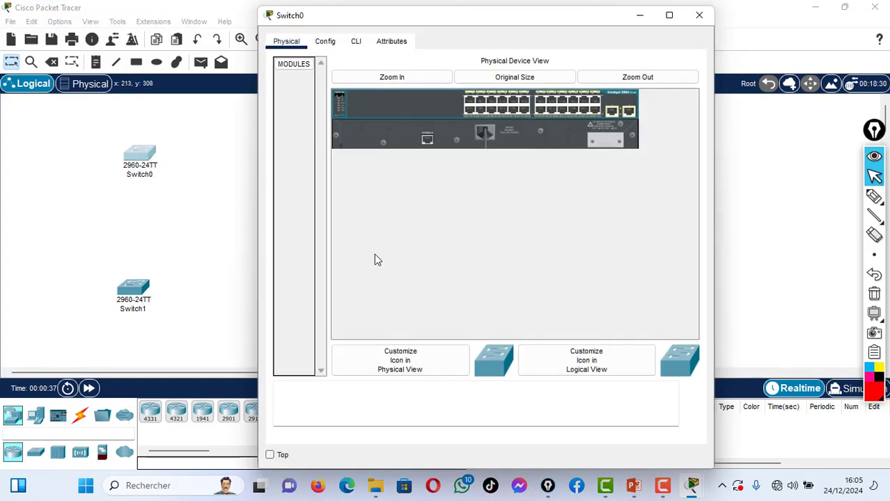
click(699, 14)
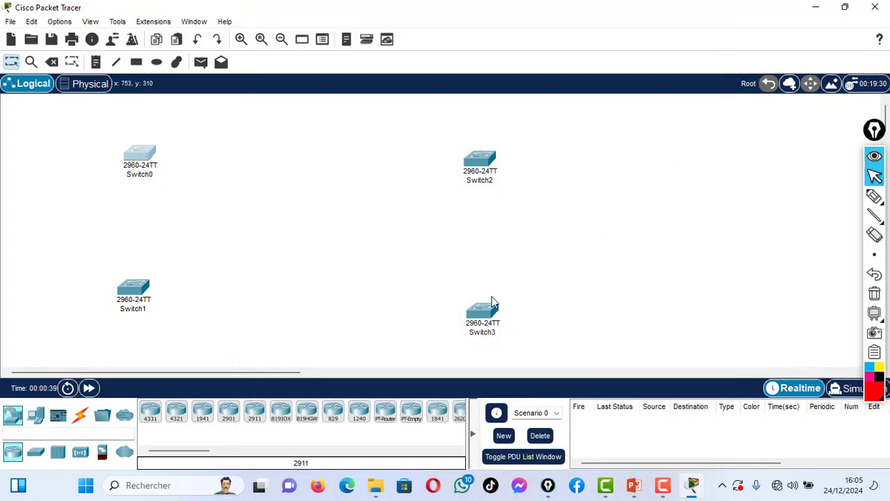
drag(127, 295, 131, 313)
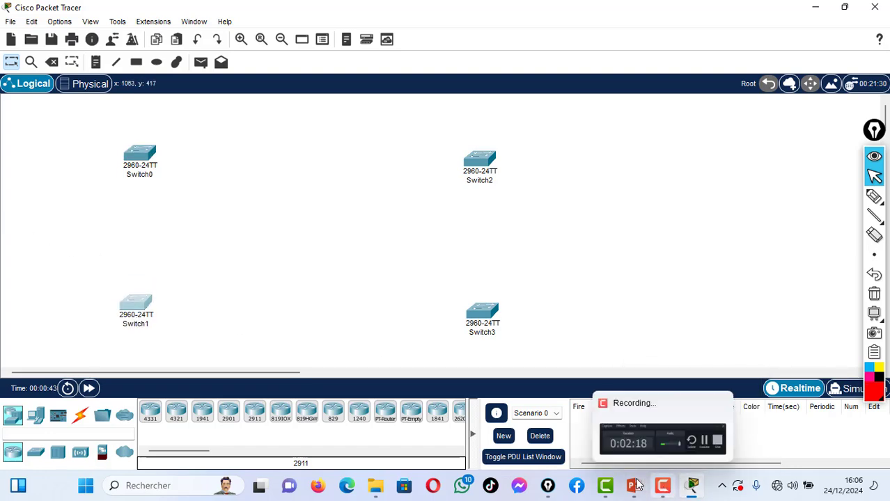
- Shrink the Packet Tracer window and close the "Partie 1" presentation in PowerPoint
double_click(574, 16)
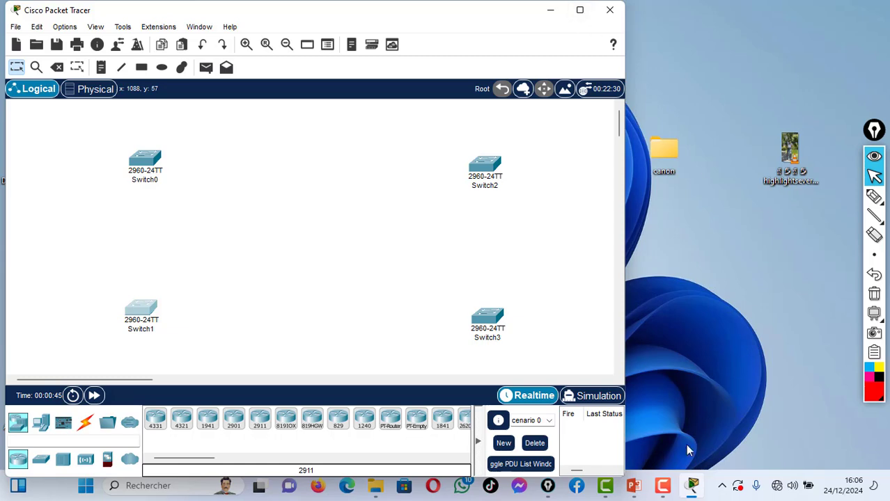
mouse_move(633, 493)
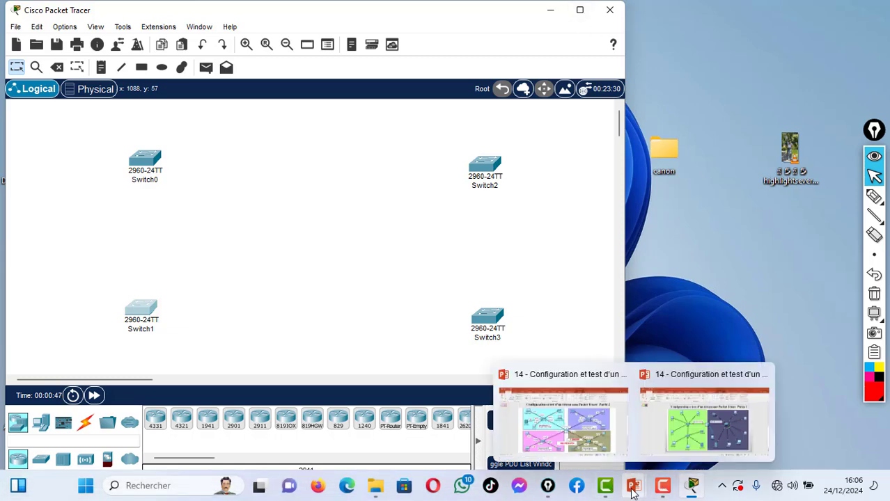
click(689, 444)
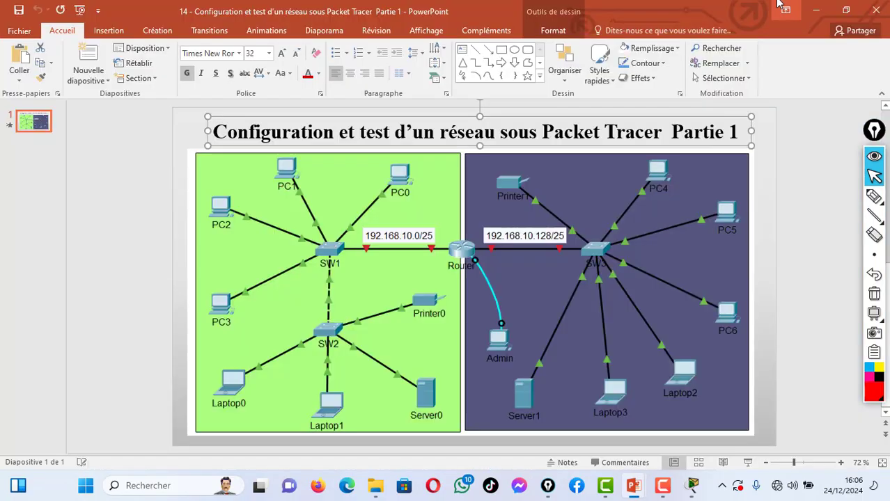
click(874, 8)
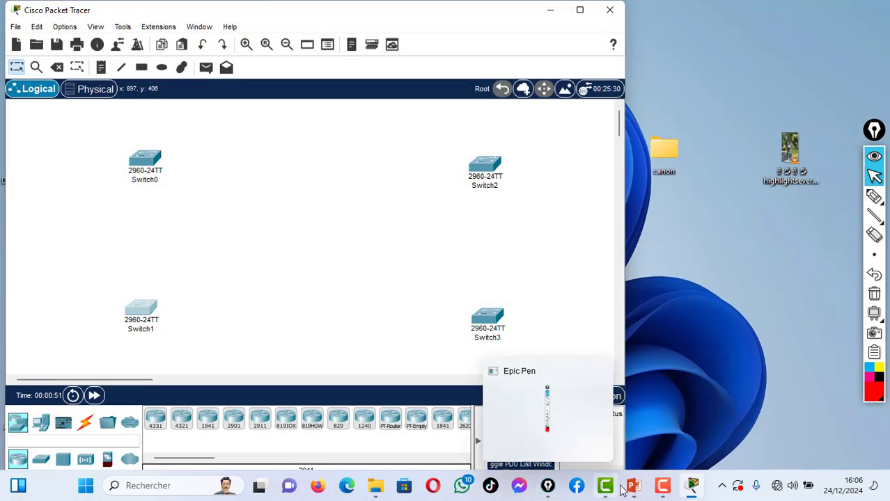
- Switch to the "Partie 2" presentation in PowerPoint and reduce it to a smaller floating window
mouse_move(632, 487)
click(637, 418)
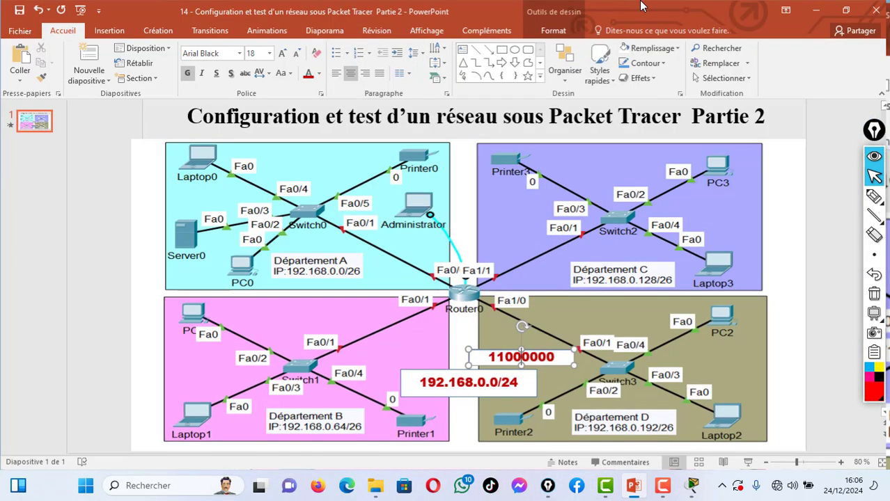
double_click(641, 6)
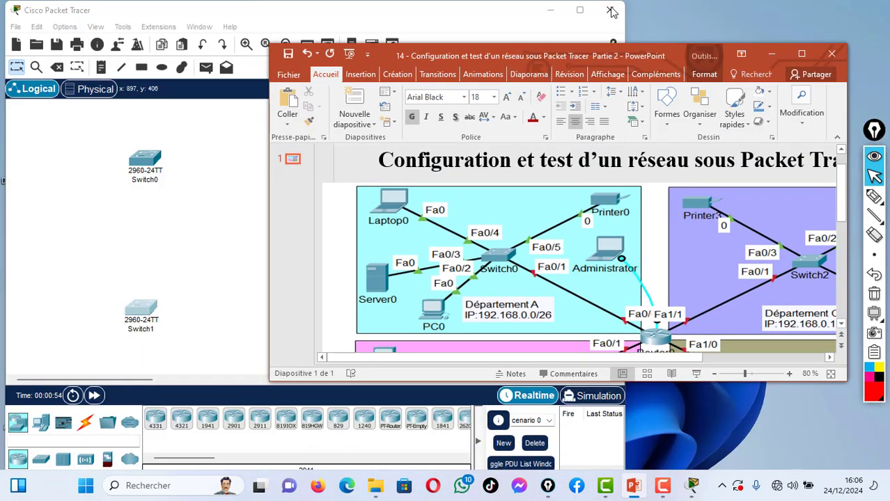
- Narrow the presentation window, zoom the slide out to 30%, and position it beside the network workspace as a reference
click(714, 374)
click(714, 375)
click(714, 374)
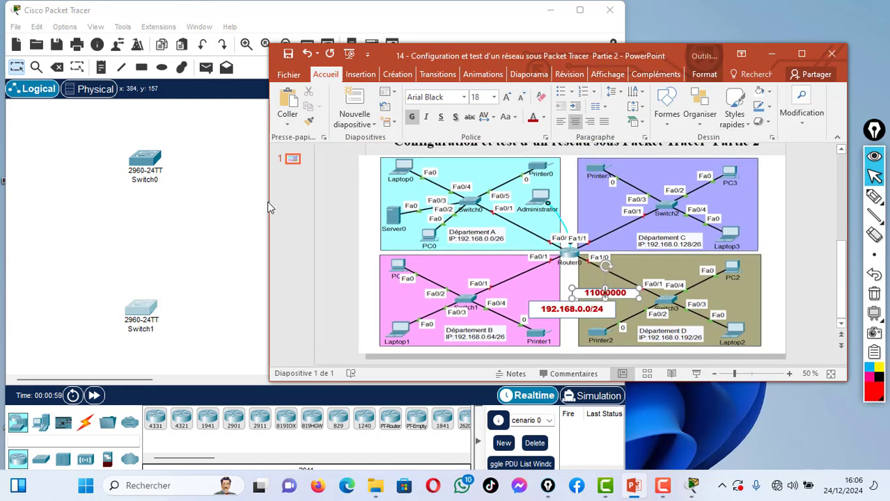
drag(268, 197, 574, 197)
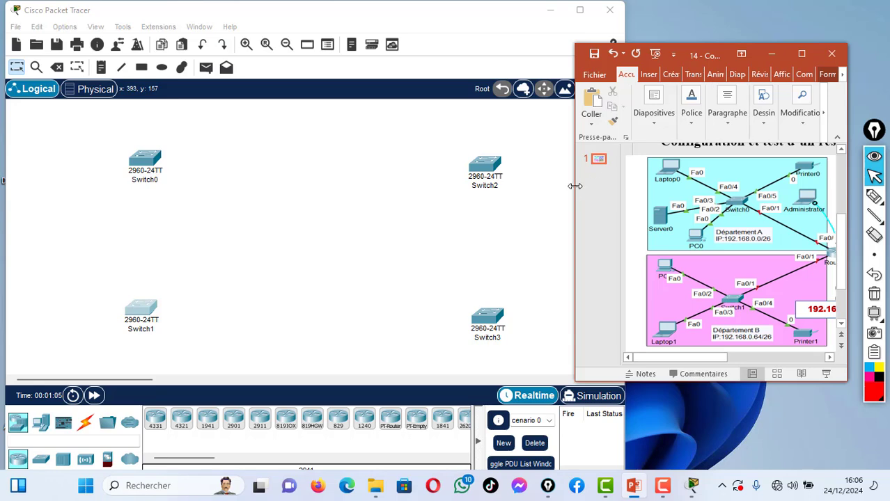
drag(575, 185, 488, 182)
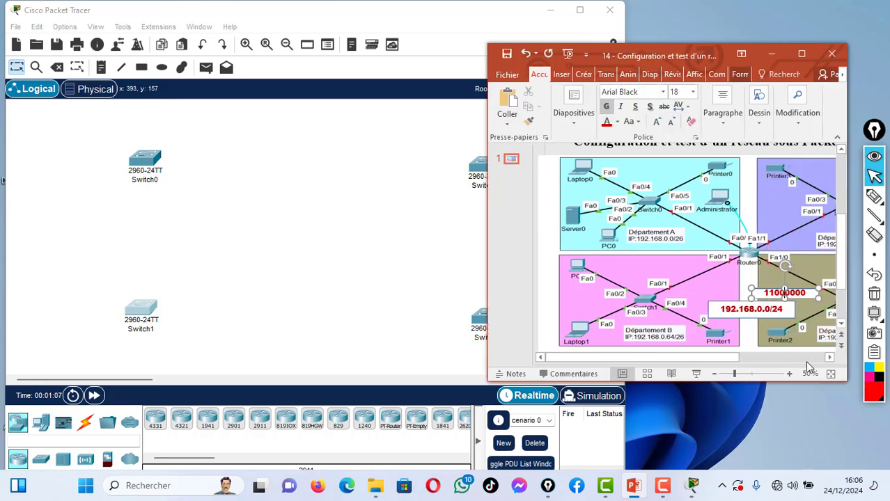
click(713, 374)
click(712, 374)
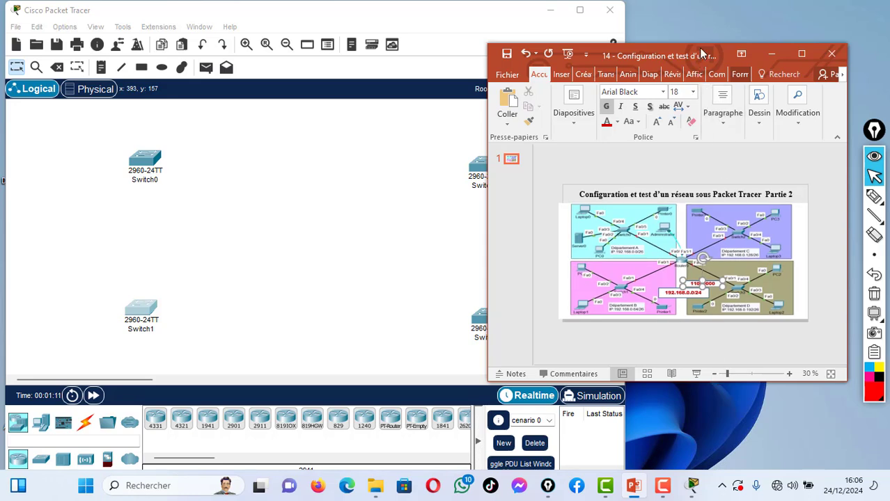
drag(702, 53, 743, 39)
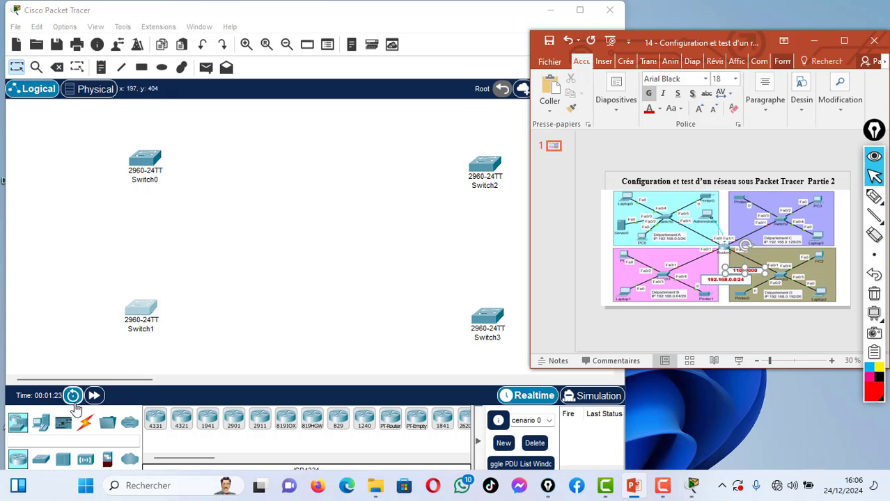
- In Packet Tracer, place a PC, a laptop, a printer and a server around Switch0
click(42, 426)
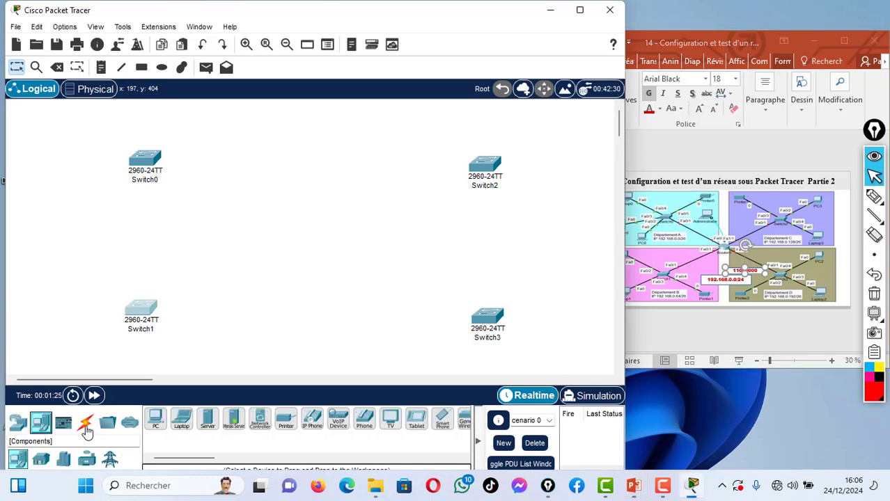
drag(30, 150, 47, 124)
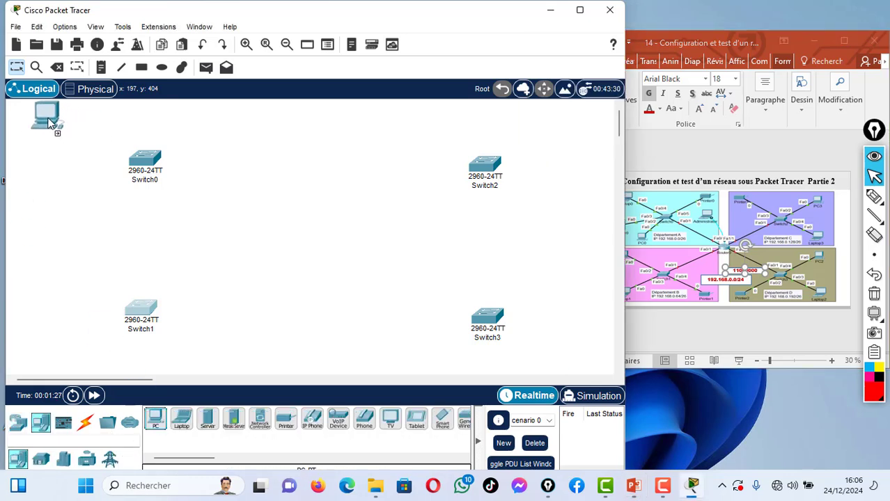
drag(181, 425, 227, 127)
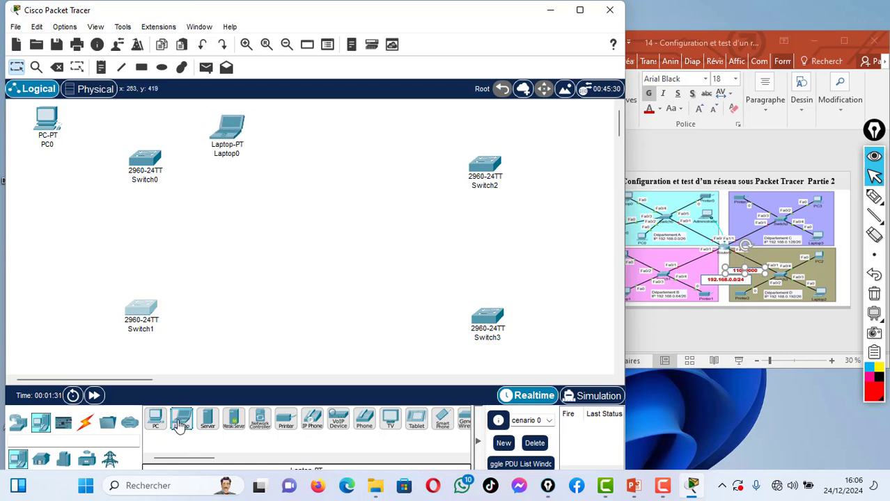
drag(285, 426, 45, 202)
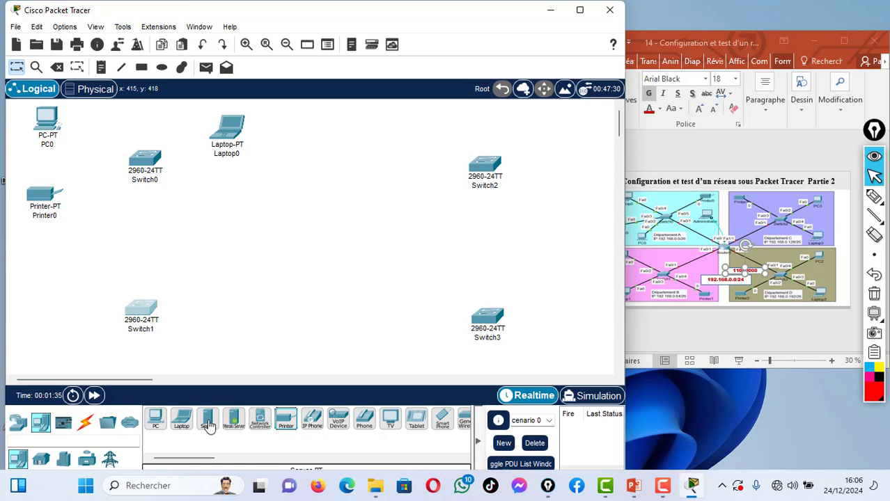
drag(208, 426, 225, 198)
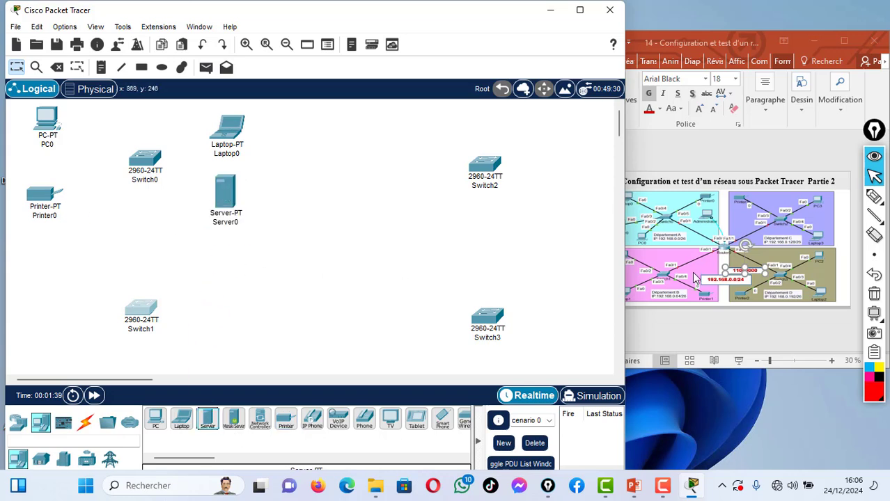
- Following the reference slide's Département B, place a PC, a laptop and a printer around Switch1
click(694, 277)
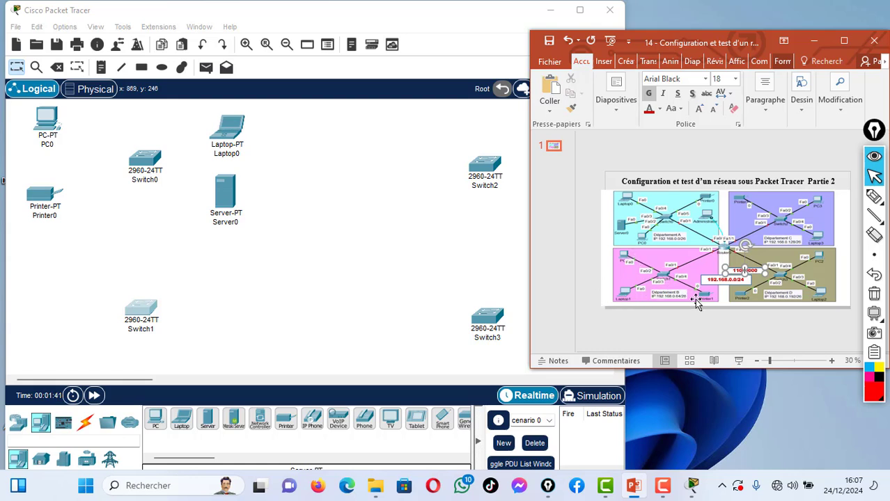
drag(154, 420, 216, 338)
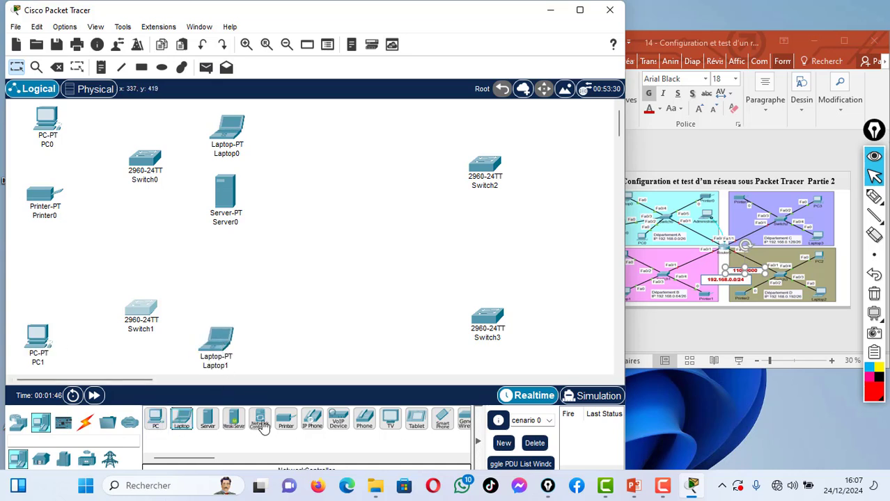
drag(289, 427, 57, 290)
click(53, 284)
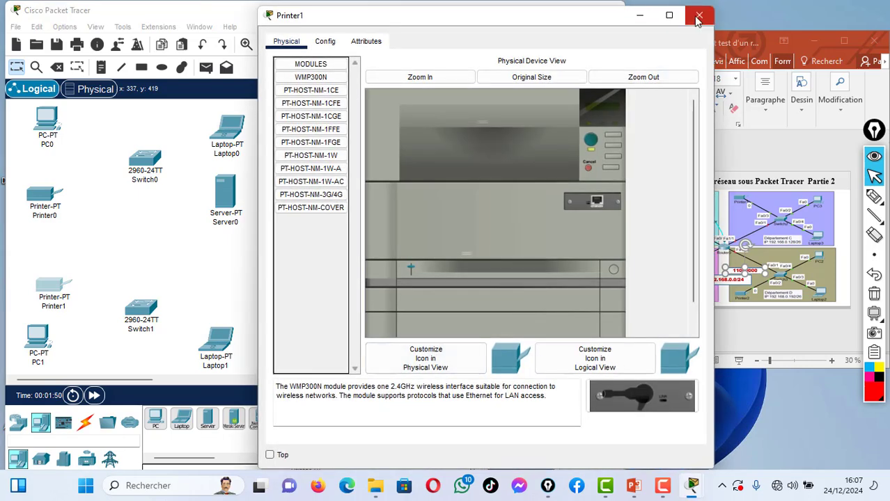
click(697, 16)
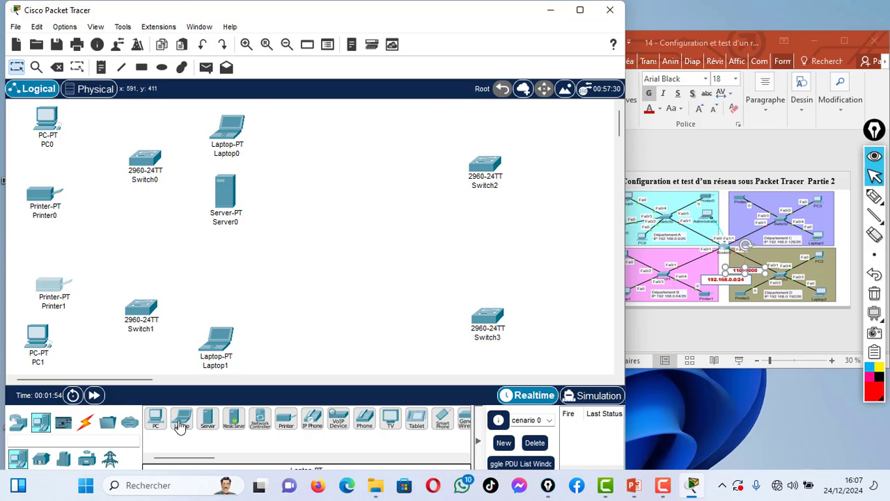
- Place a laptop, a PC and a printer around Switch2
drag(182, 420, 412, 130)
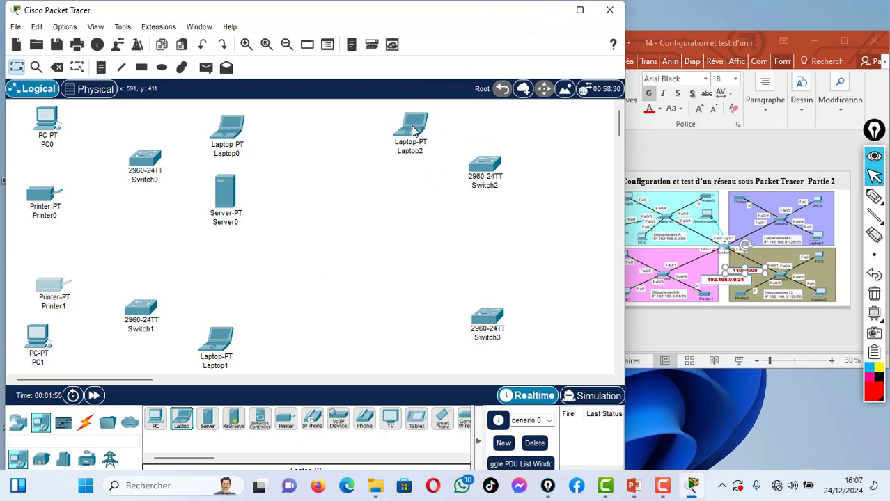
drag(155, 419, 598, 126)
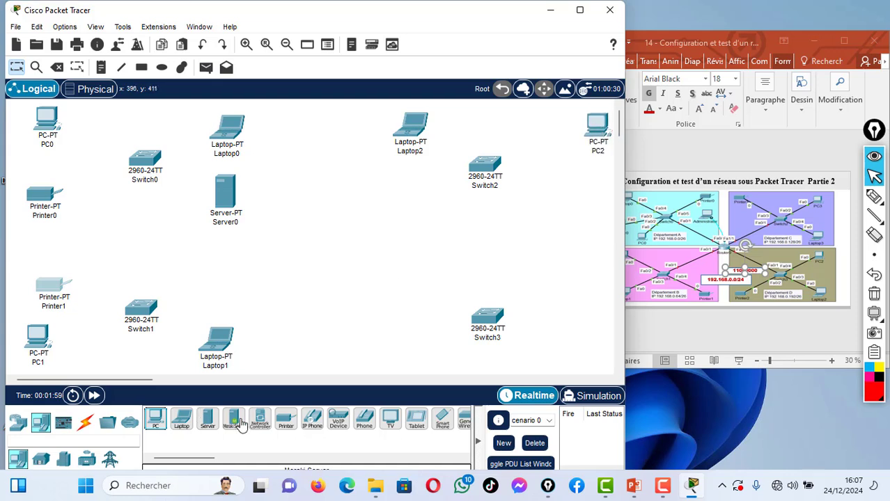
drag(286, 420, 583, 217)
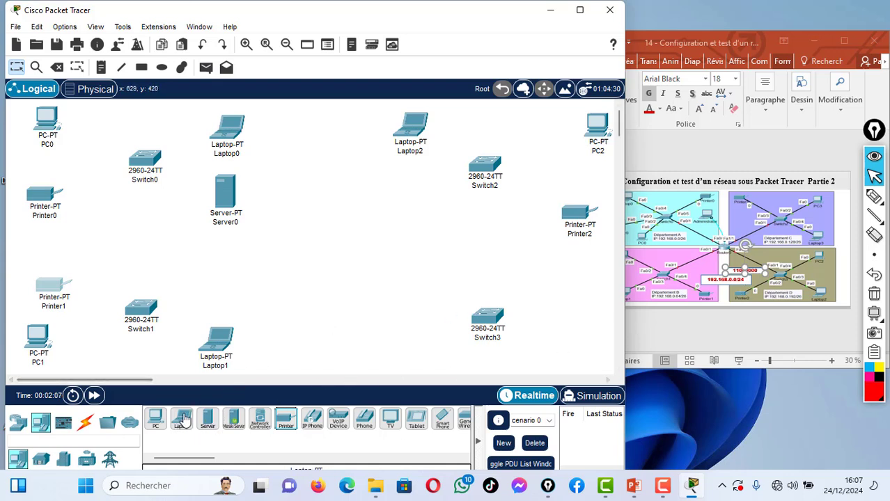
- Place two PCs below Switch3, one on each side, and a laptop to its upper right
drag(159, 423, 415, 348)
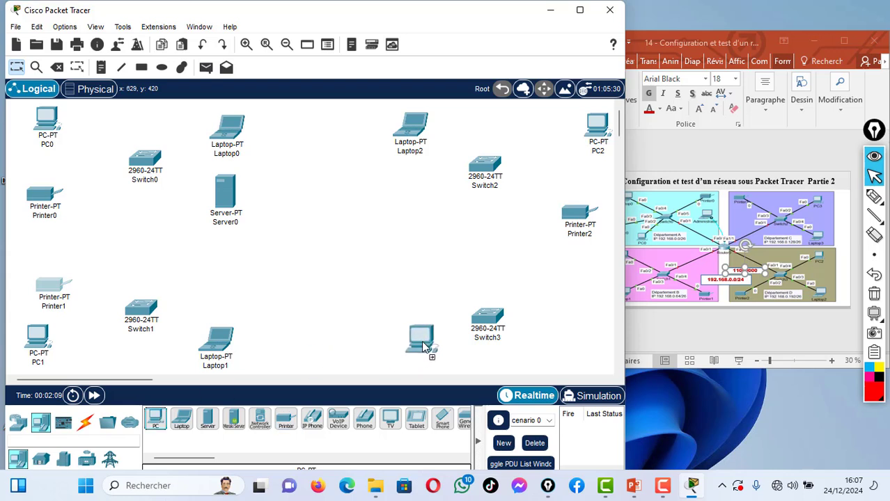
click(420, 344)
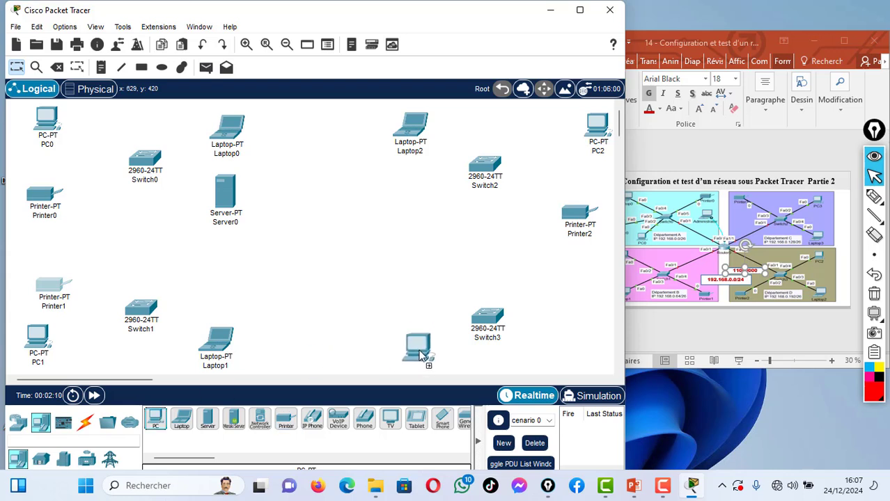
click(157, 421)
click(536, 350)
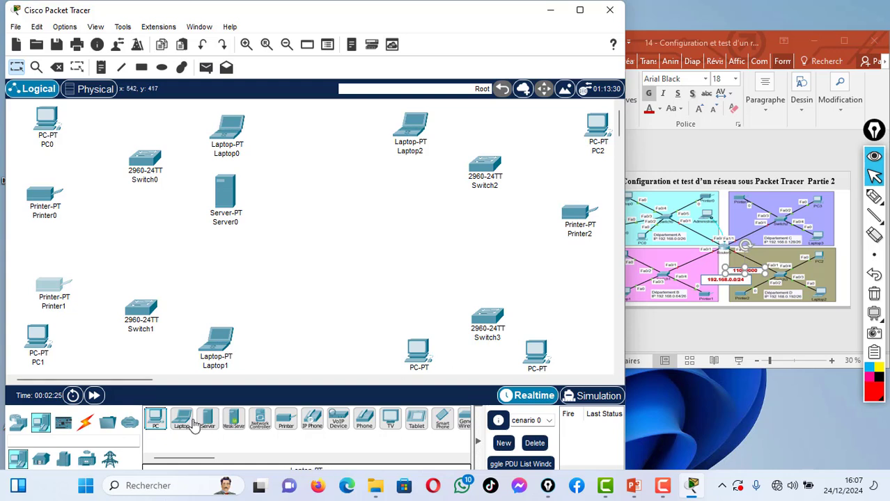
drag(185, 422, 571, 296)
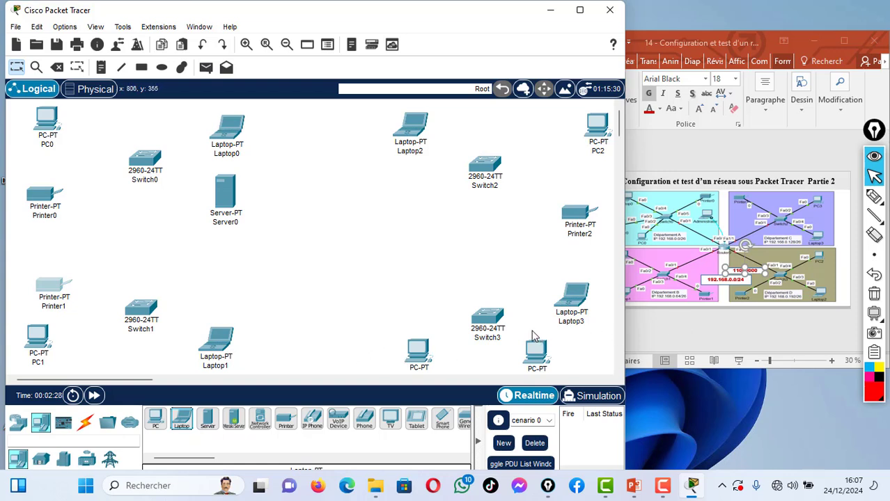
- Delete the surplus PC to the lower right of Switch3
drag(519, 324, 557, 374)
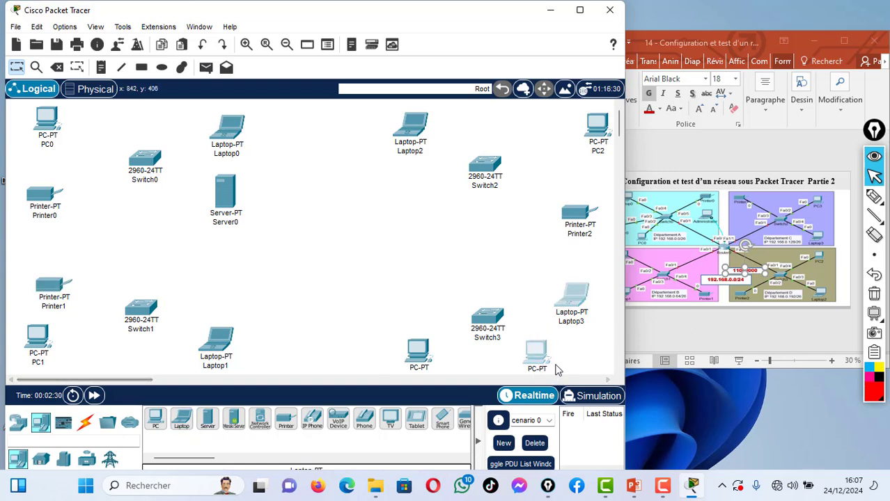
click(557, 371)
drag(522, 334, 551, 375)
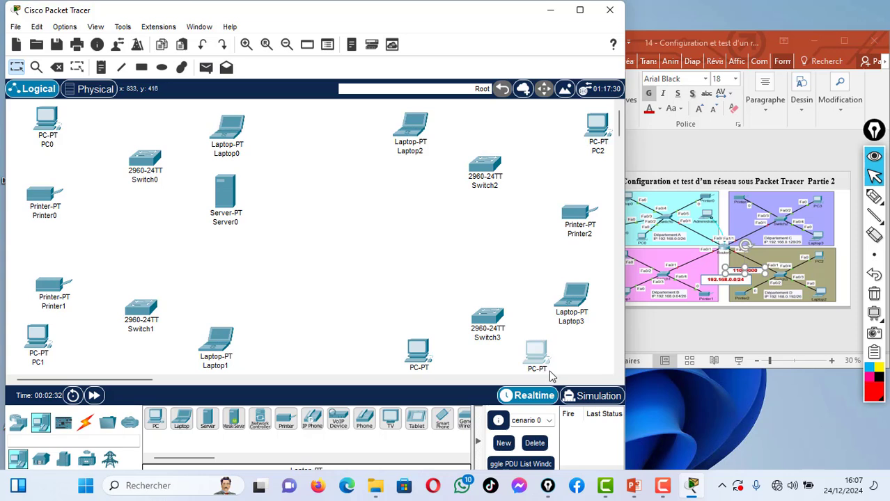
key(Delete)
key(Return)
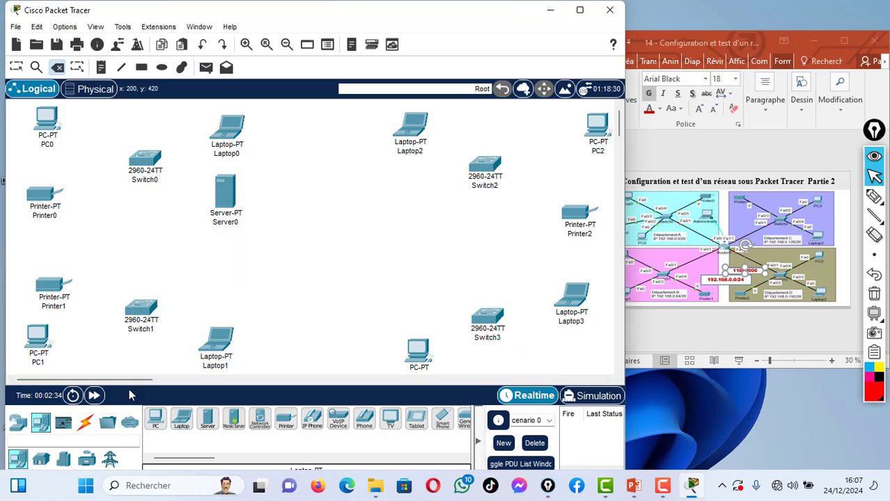
- Place a printer to the lower right of Switch3 and return to the selection tool
click(282, 423)
click(545, 362)
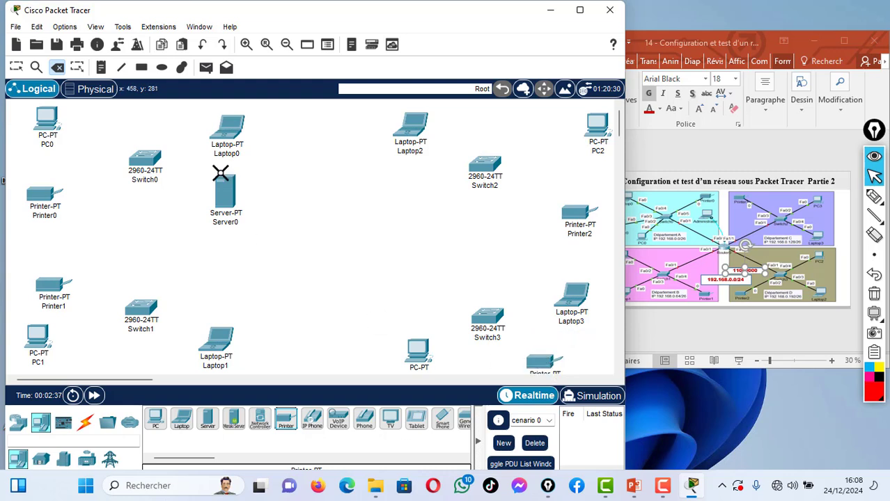
click(21, 67)
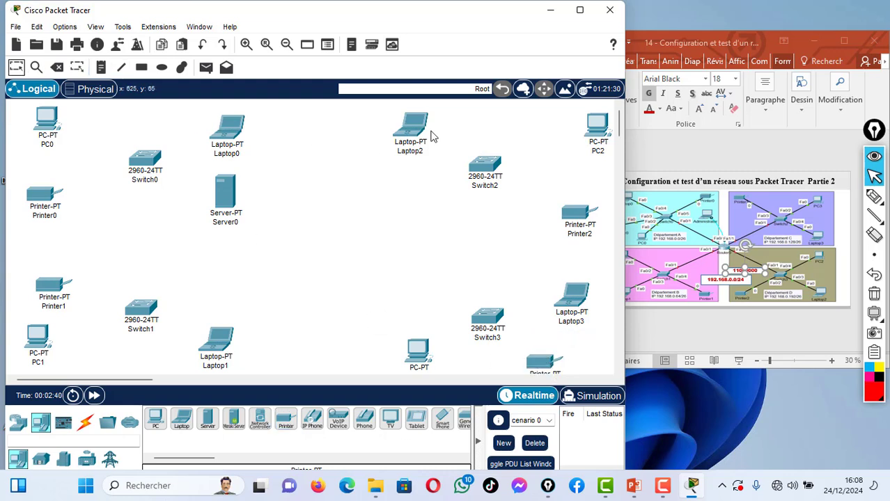
- Maximize the Packet Tracer window and cable PC0, Laptop0, Server0 and Printer0, in that order, to Switch0 with the automatic connection type
click(583, 14)
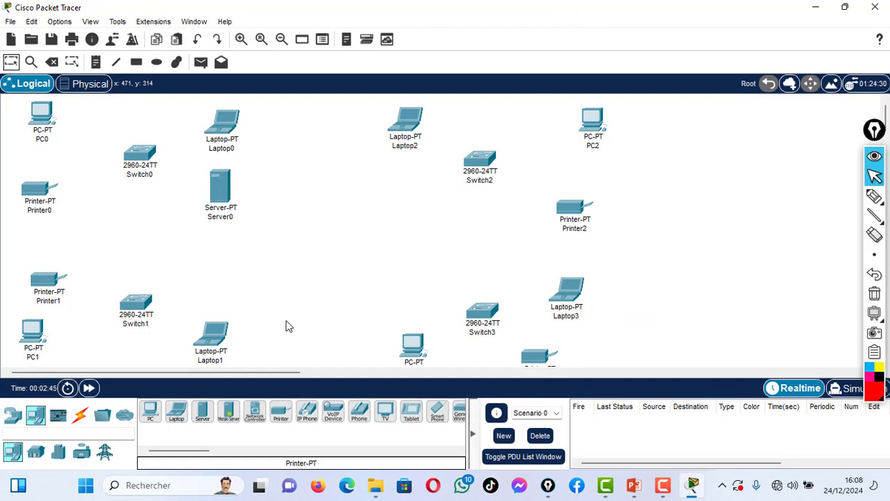
click(81, 414)
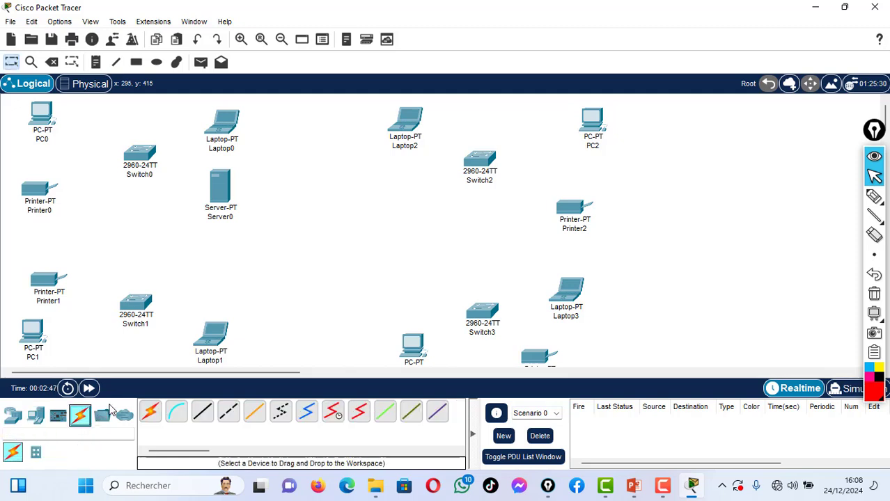
click(151, 413)
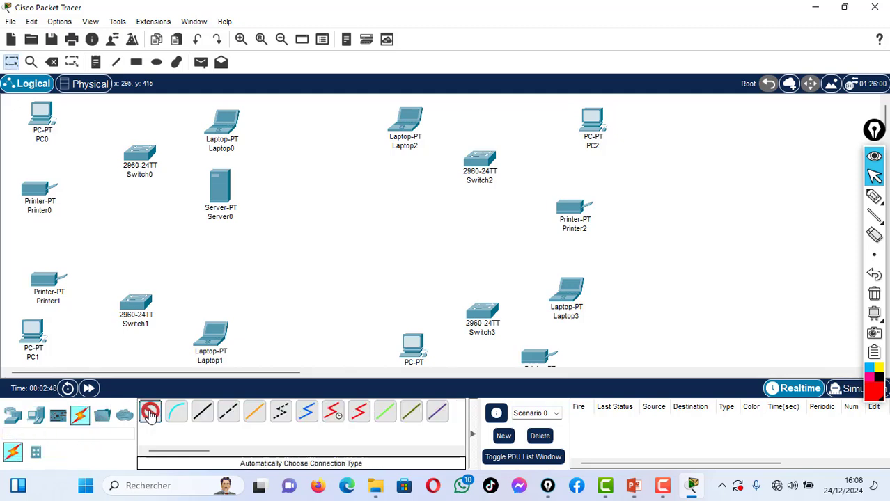
click(40, 114)
click(139, 154)
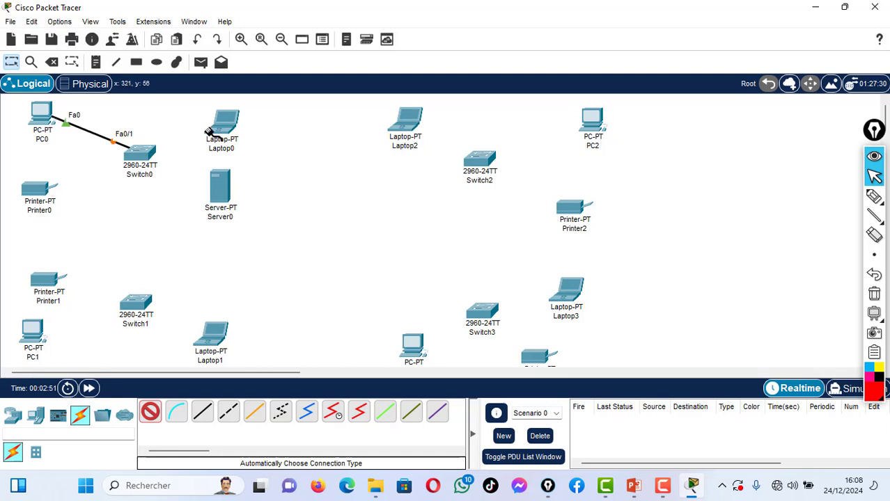
click(209, 132)
click(148, 157)
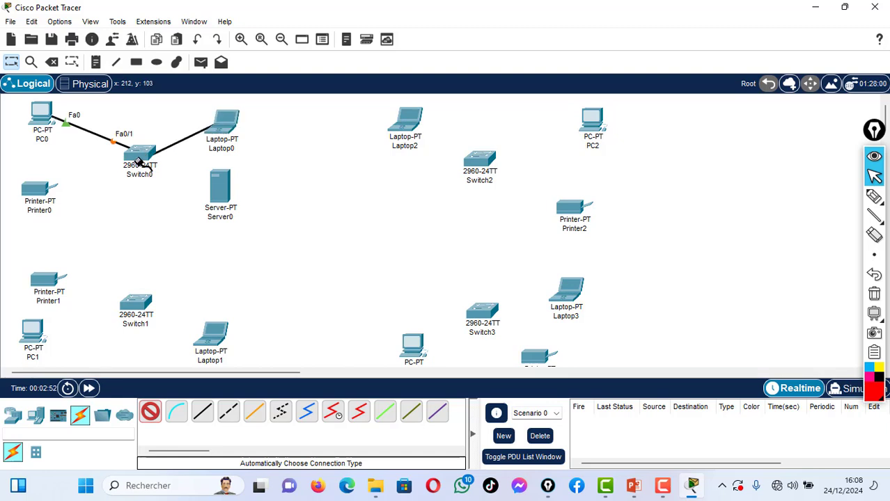
click(212, 187)
click(136, 157)
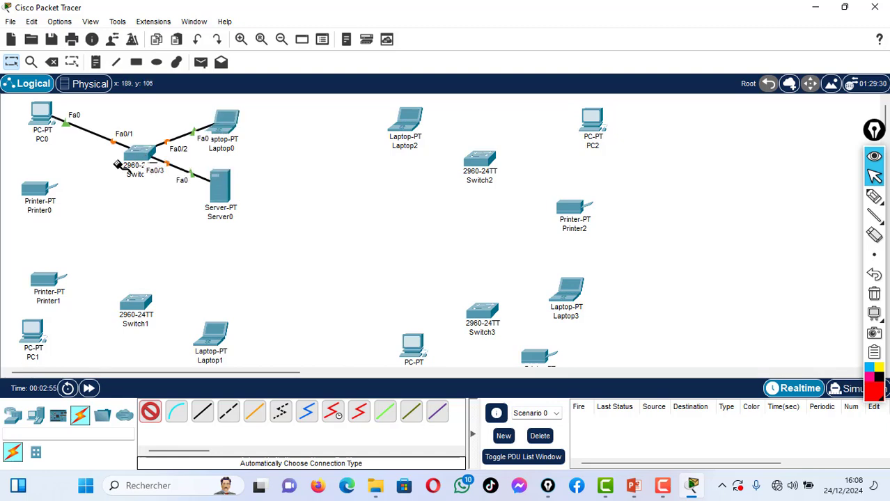
click(37, 191)
click(138, 159)
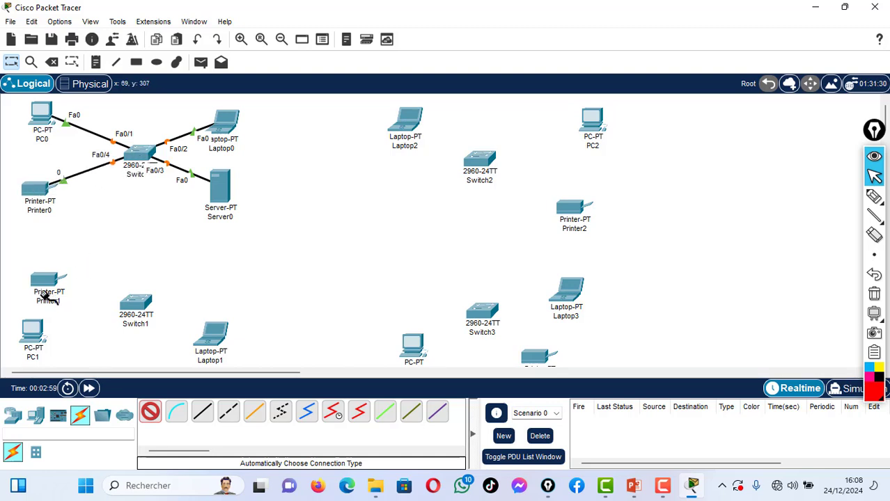
- Cable Printer1, PC1 and Laptop1, in that order, to Switch1 with automatically chosen connections
click(45, 286)
click(134, 305)
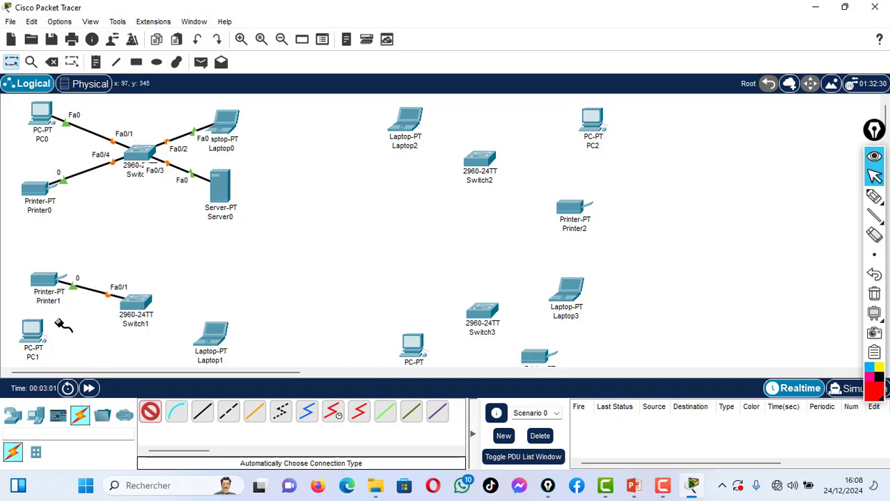
click(33, 331)
click(137, 305)
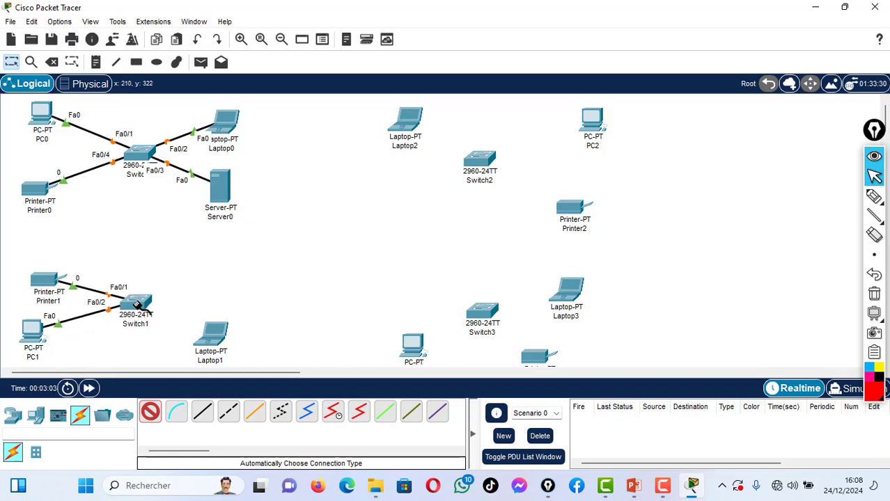
click(137, 305)
click(213, 335)
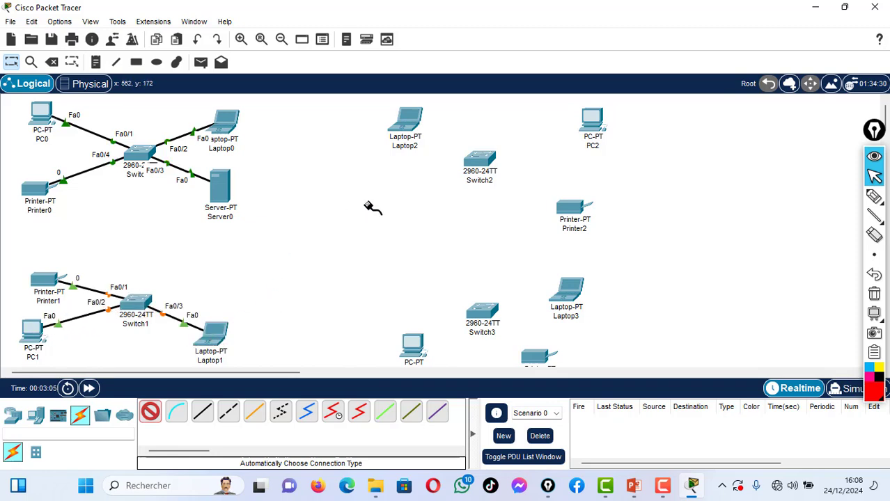
- Cable Laptop2, PC2 and Printer2, in that order, to Switch2 with automatically chosen connections
click(410, 125)
click(481, 161)
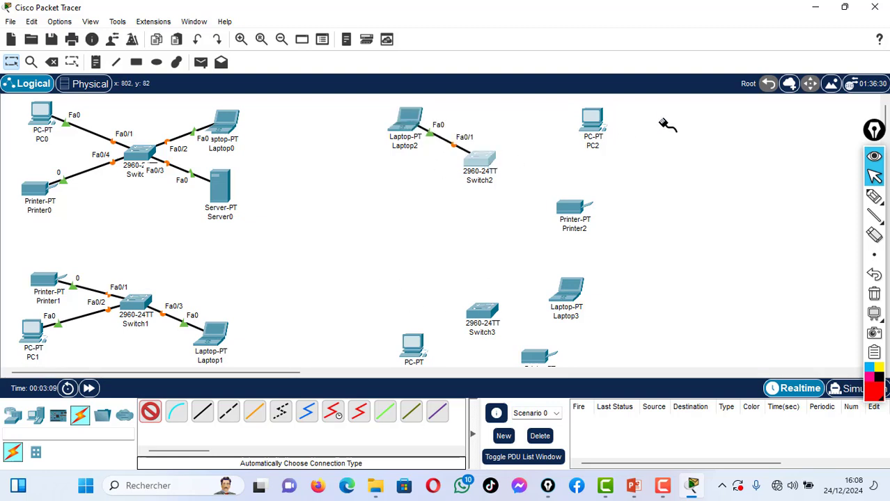
click(591, 127)
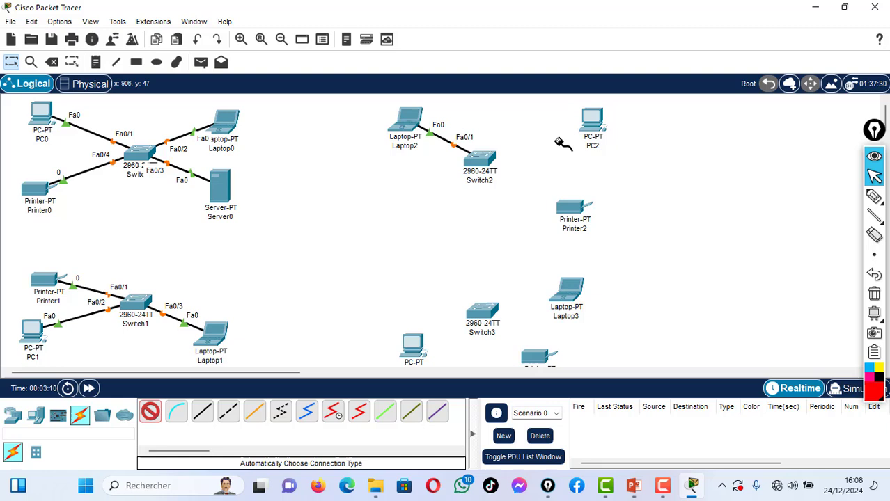
click(480, 162)
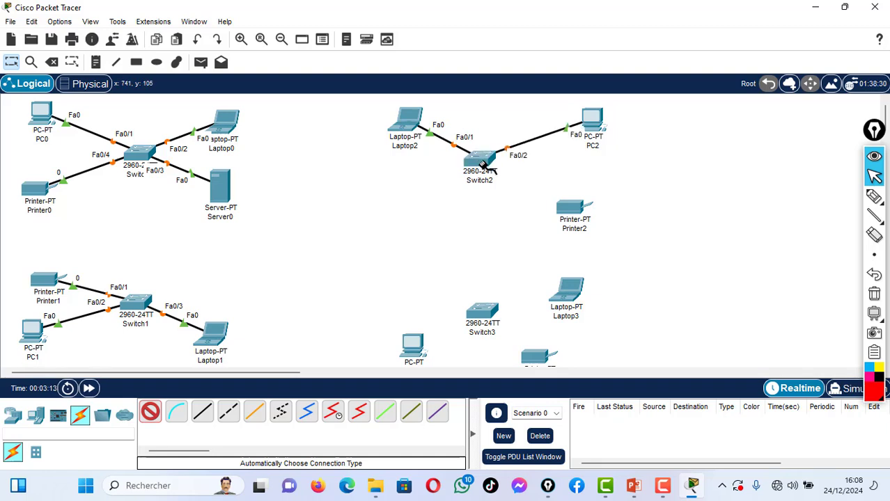
click(480, 163)
click(570, 207)
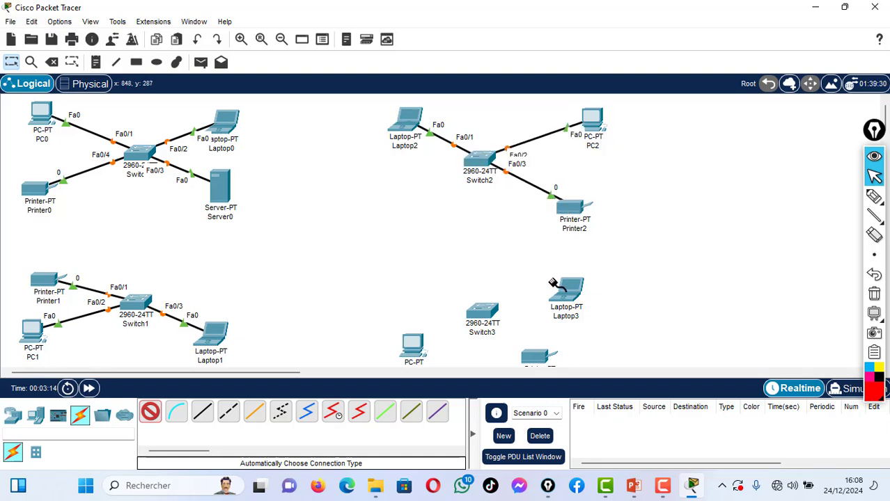
- Cable Switch3 to Laptop3, the printer and the PC below it, in that order, and return to the selection tool
click(494, 311)
click(569, 292)
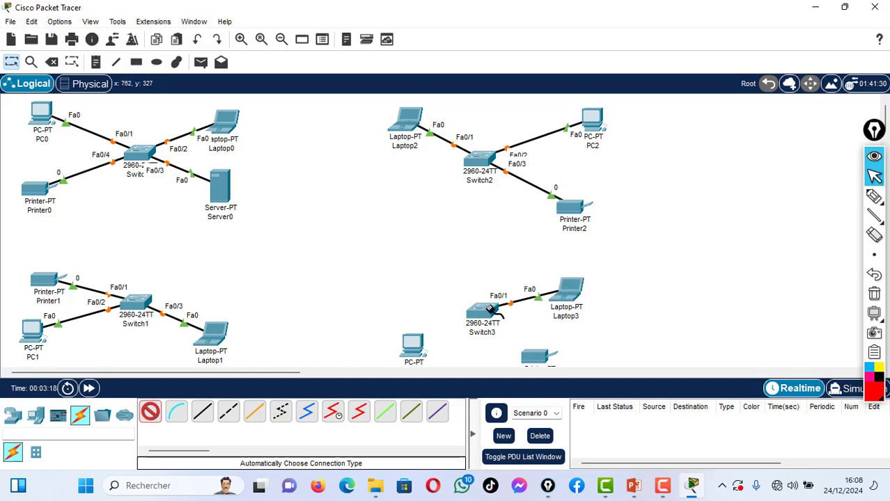
click(491, 311)
click(534, 353)
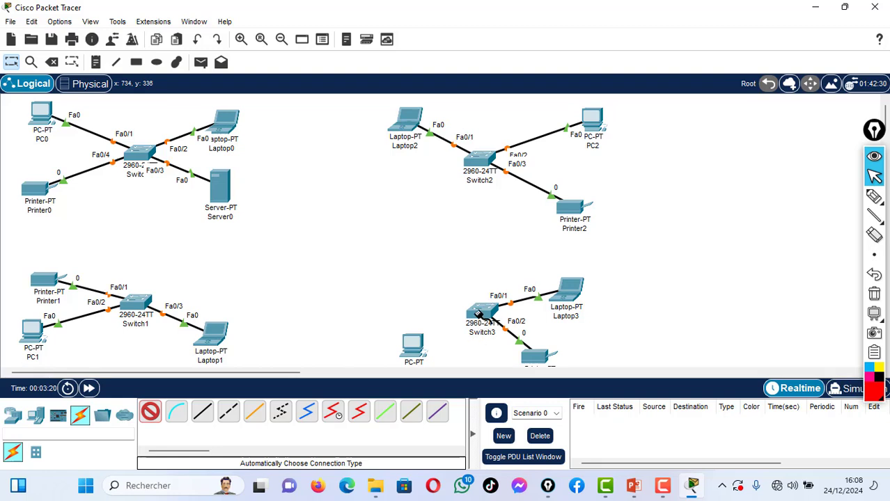
click(479, 315)
click(412, 343)
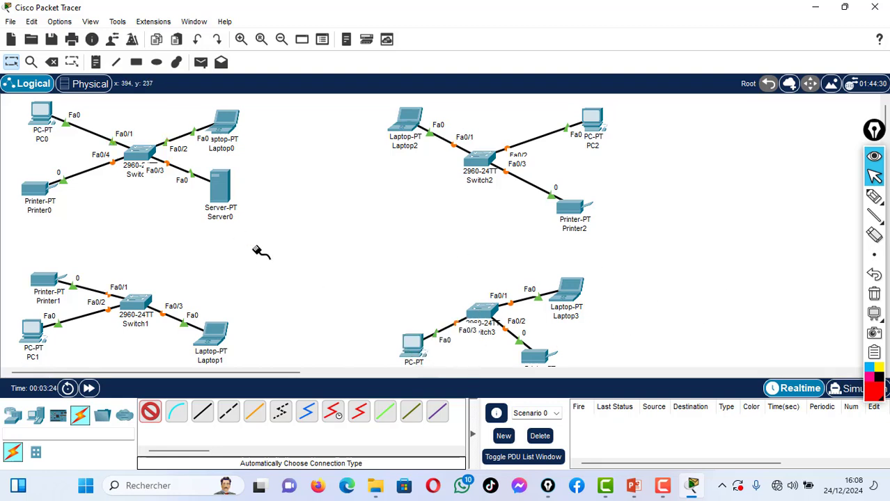
click(13, 62)
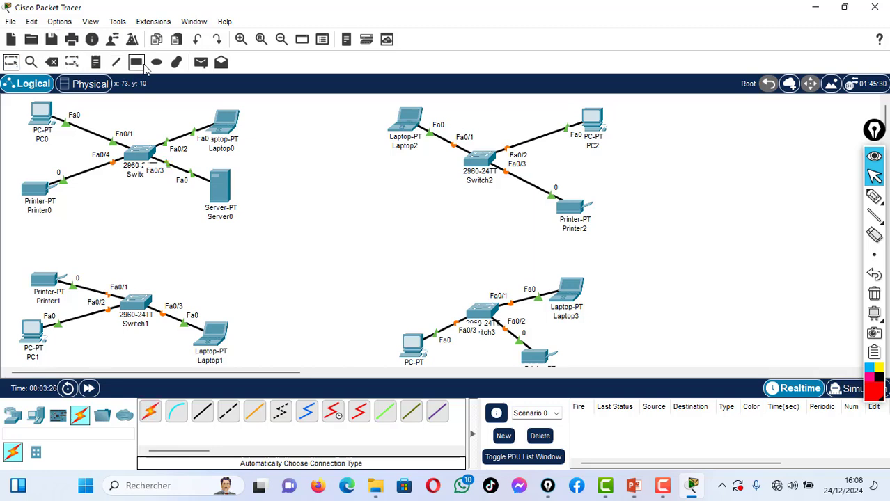
- Draw a rectangle filled with light cyan #aaffff around the Switch0 department
click(136, 62)
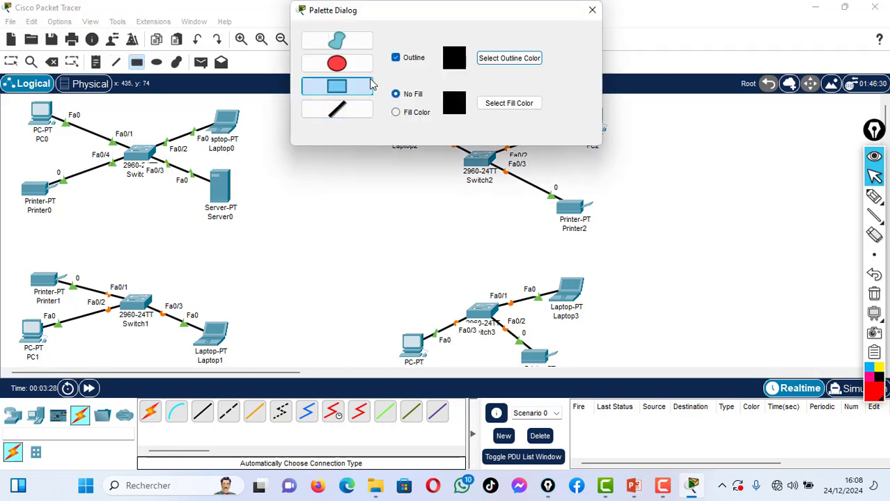
click(403, 113)
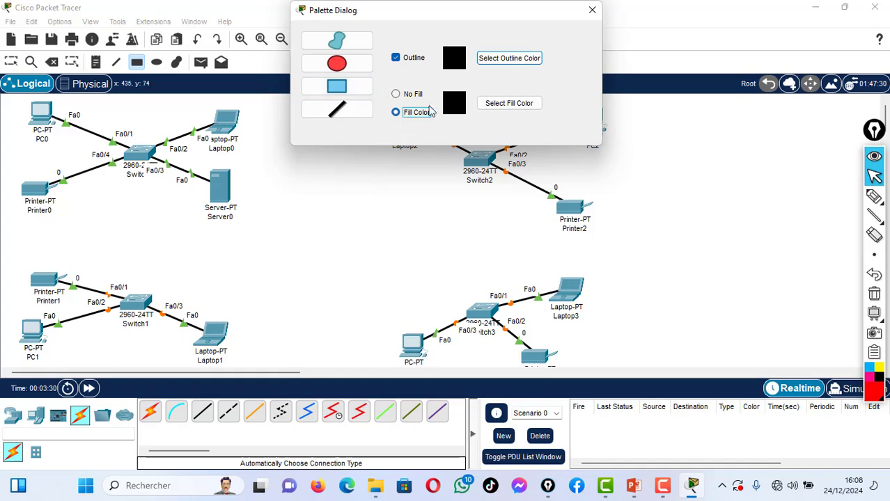
click(508, 104)
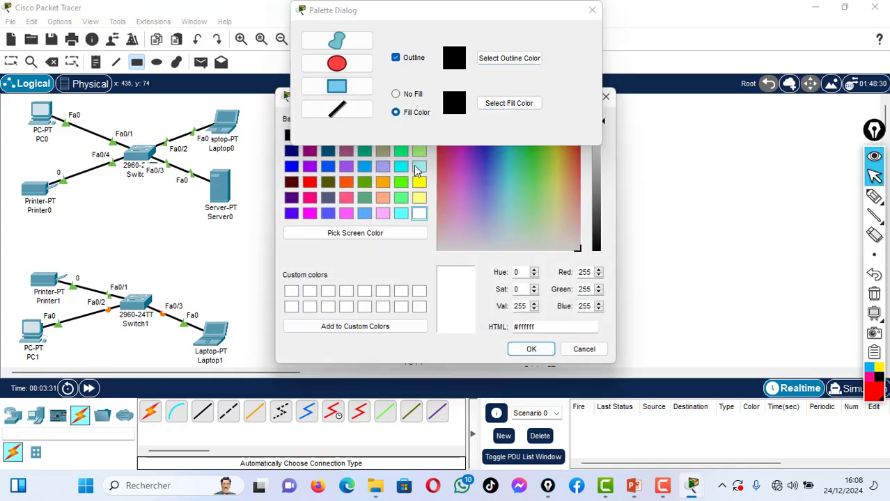
click(418, 167)
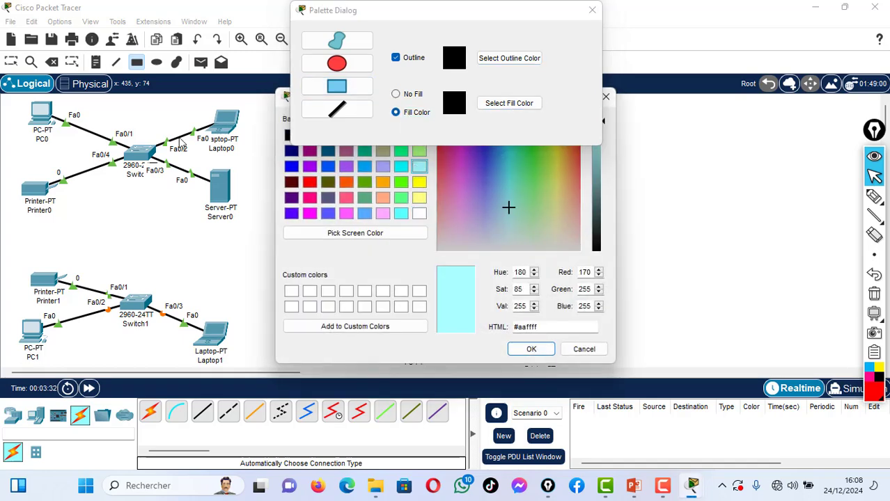
click(531, 350)
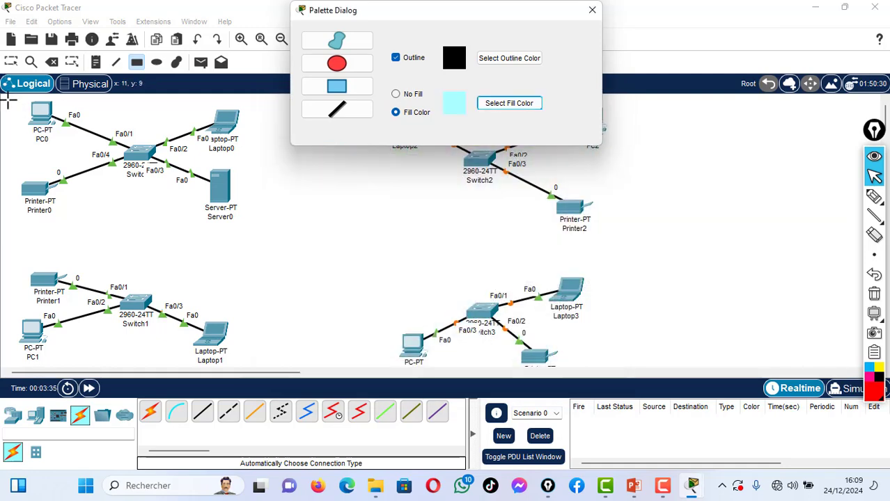
drag(7, 100, 265, 232)
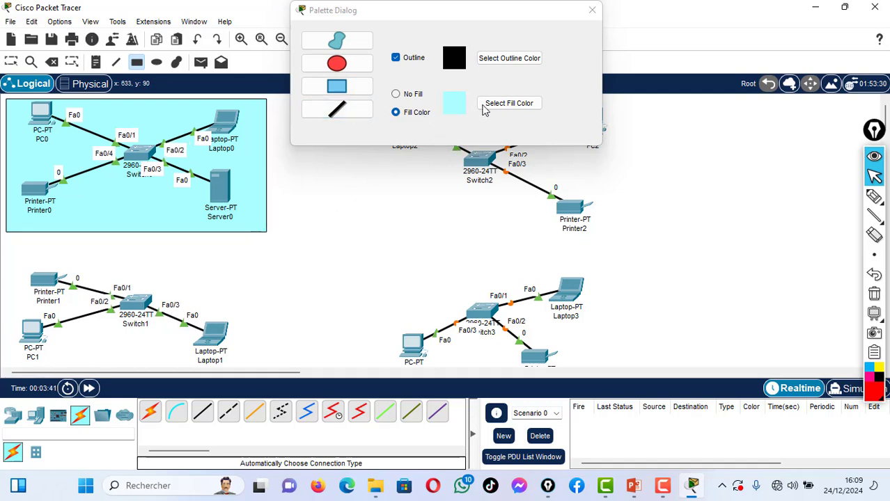
- Draw a rectangle filled with light violet #aaaaff around the Switch1 department
click(508, 103)
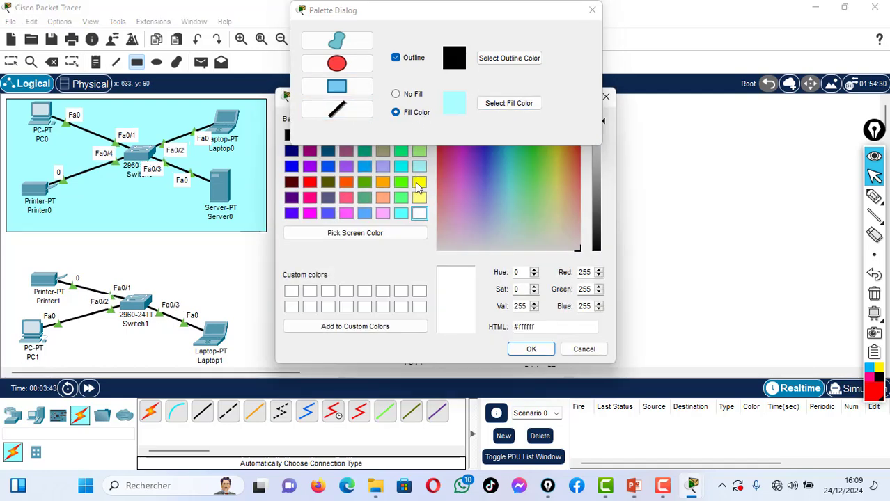
click(382, 168)
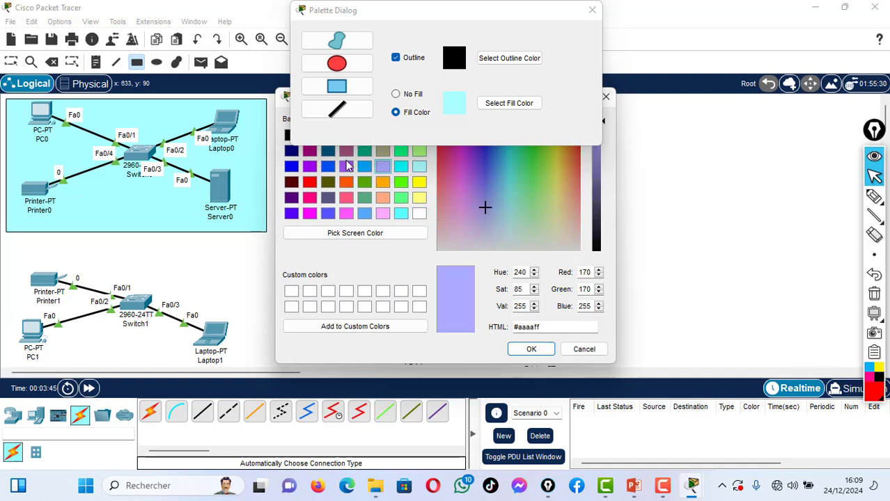
click(531, 349)
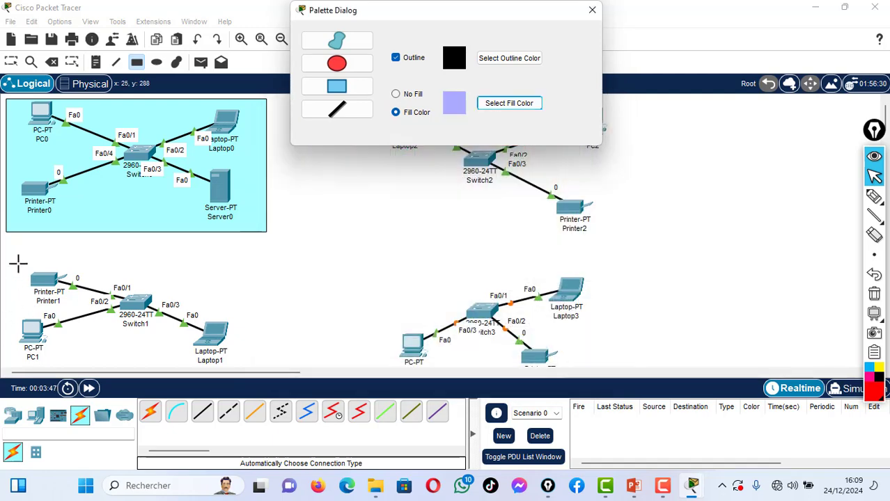
drag(7, 251, 267, 363)
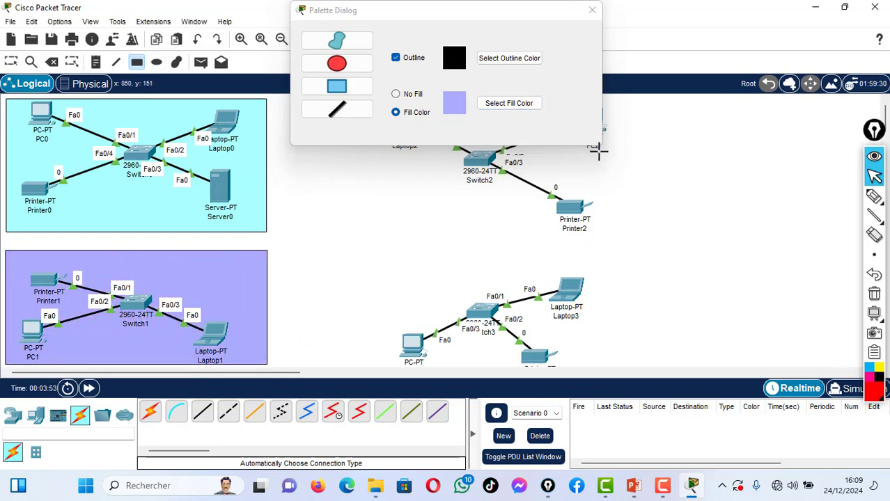
- Draw a rectangle filled with pink #ffaaff around the Switch3 department
click(490, 103)
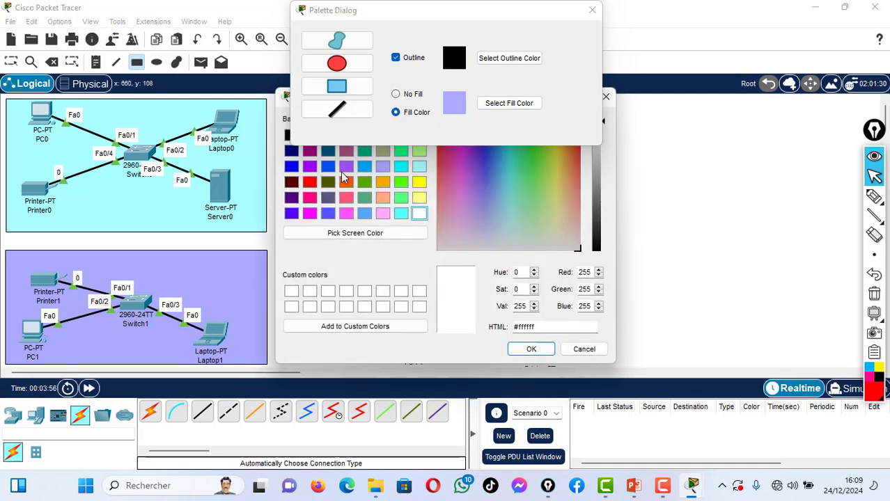
click(378, 217)
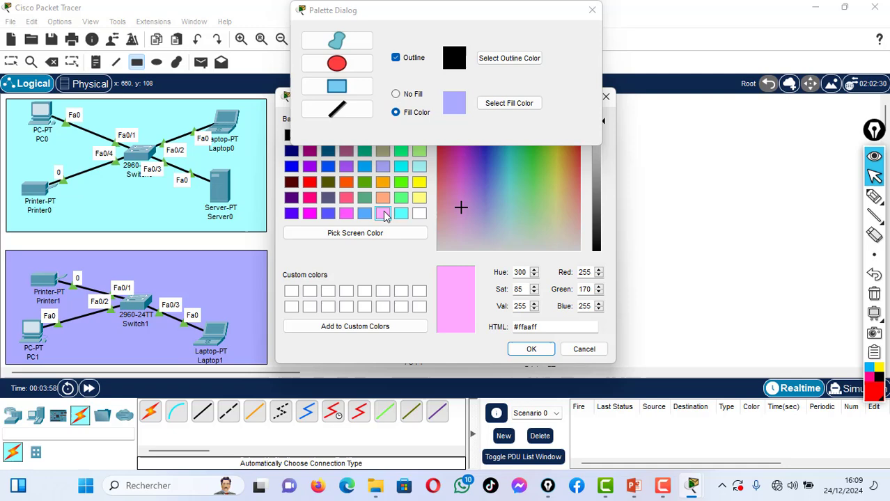
click(529, 350)
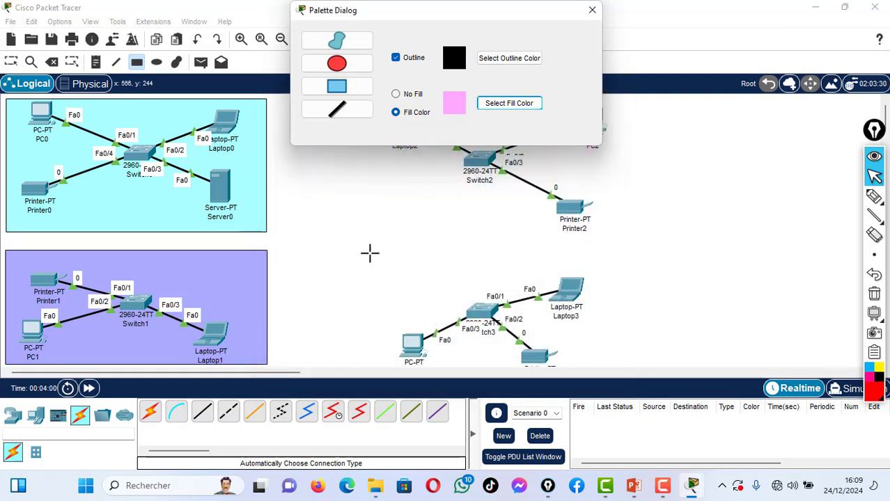
mouse_move(365, 257)
mouse_down()
mouse_move(383, 331)
mouse_move(427, 368)
mouse_move(526, 328)
mouse_move(595, 419)
mouse_up()
drag(609, 362, 619, 365)
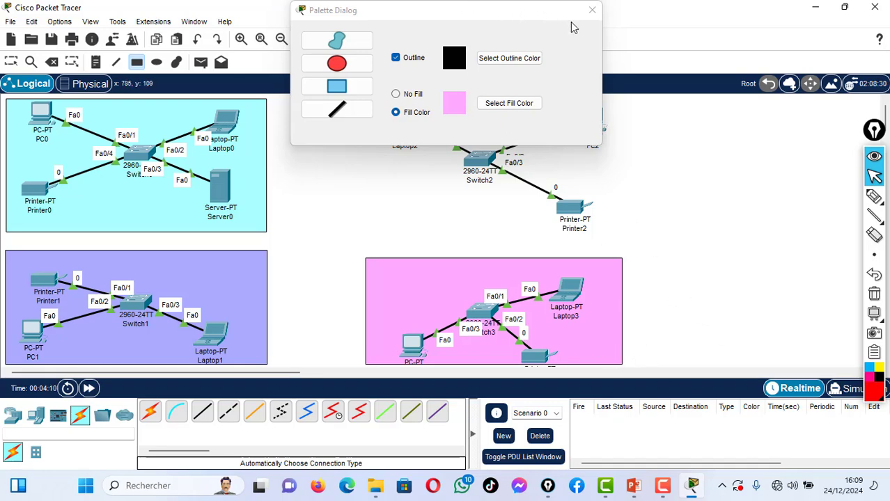
- Draw a rectangle filled with khaki #aaaa7f around the Switch2 department, return to the selection tool and shift the rectangle slightly to the right
drag(502, 14, 476, 32)
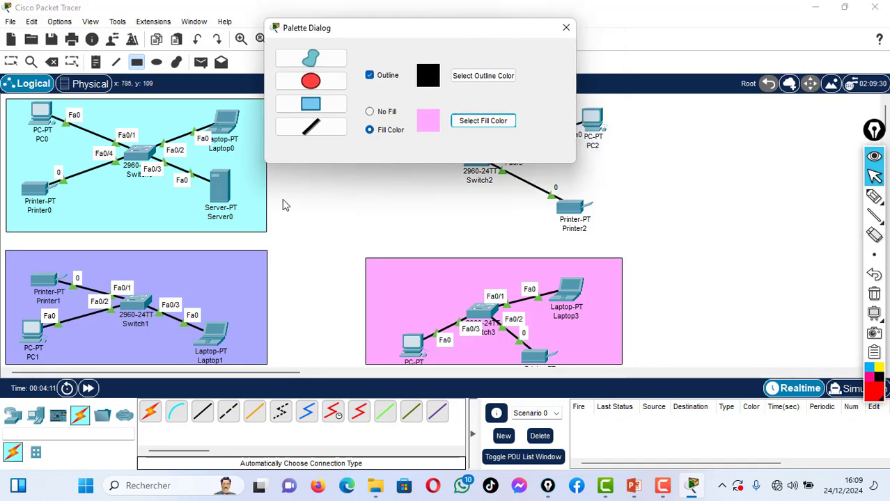
drag(284, 205, 198, 221)
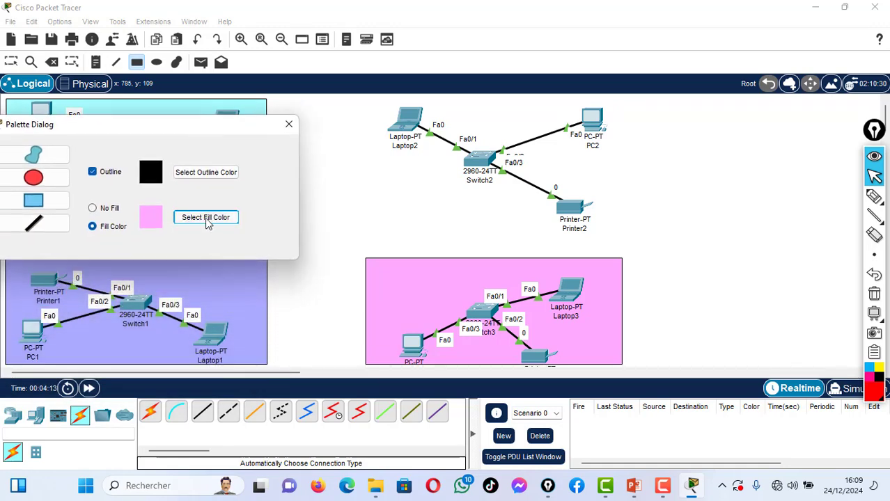
click(206, 219)
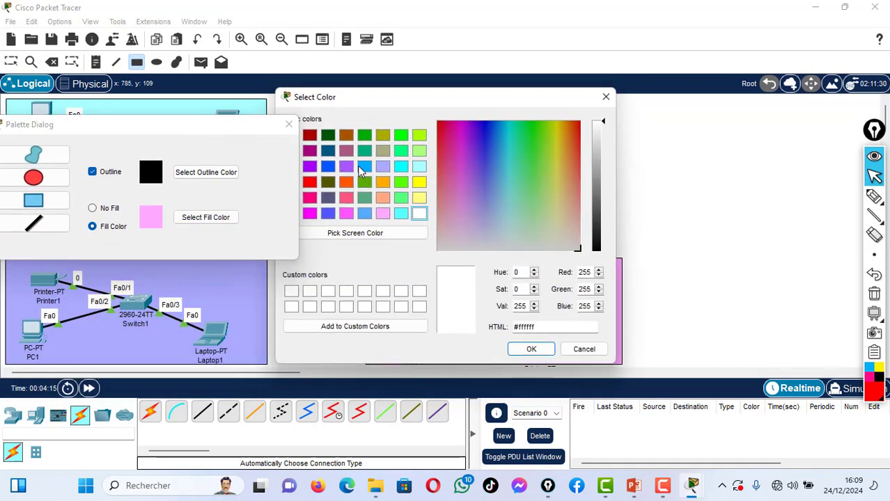
click(365, 214)
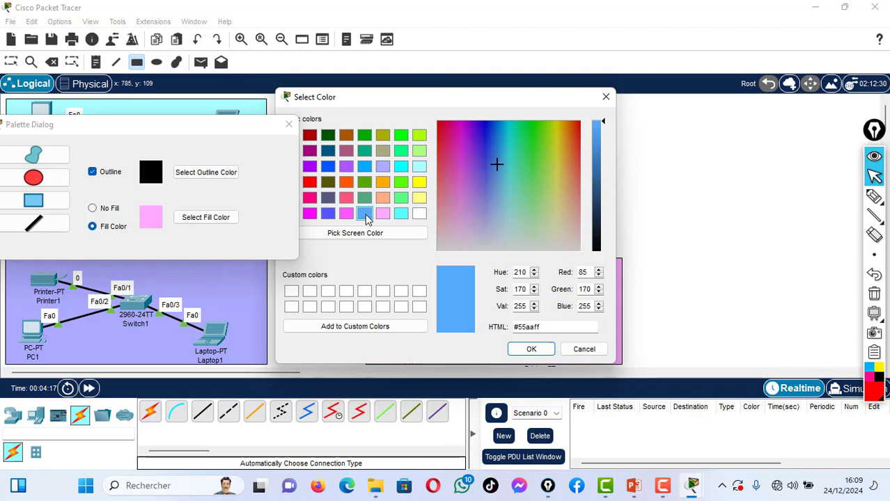
click(382, 152)
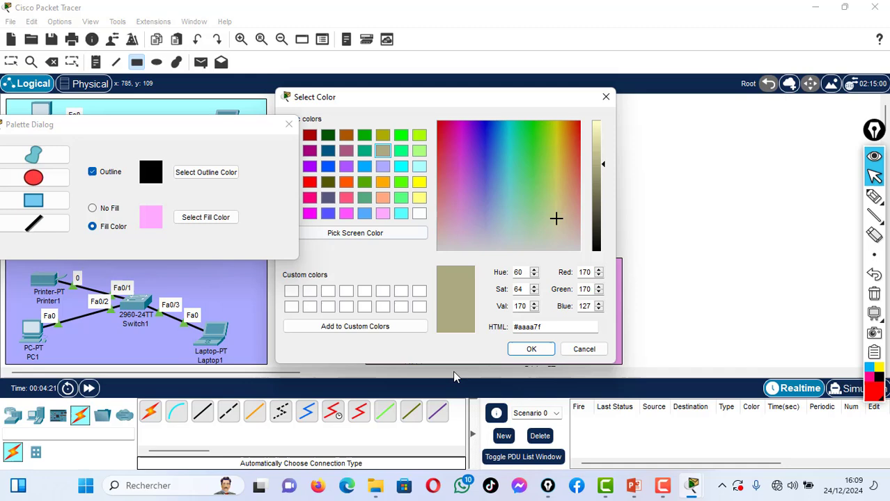
click(532, 349)
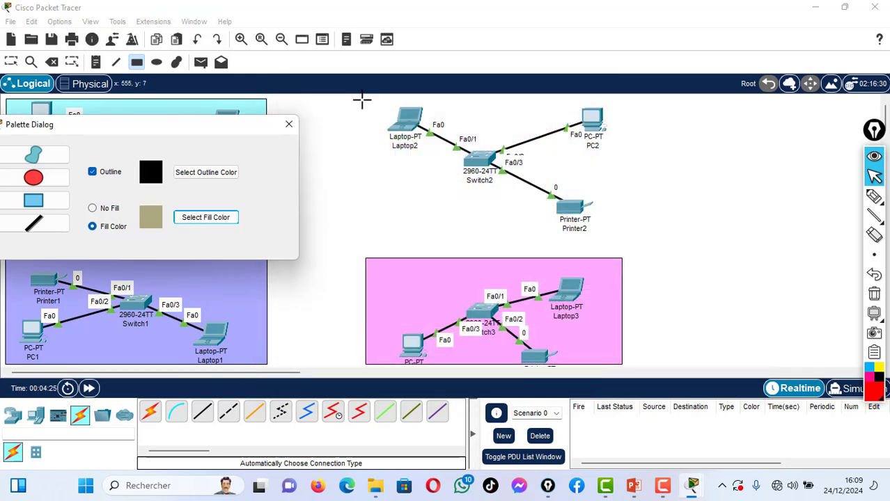
mouse_move(361, 99)
mouse_down()
mouse_move(383, 173)
mouse_move(412, 217)
mouse_move(636, 240)
mouse_move(627, 248)
mouse_move(618, 240)
mouse_up()
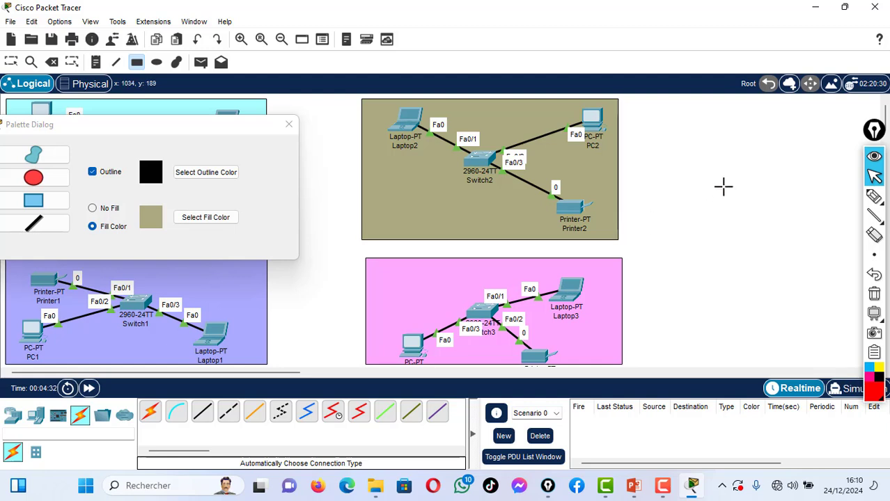
click(9, 63)
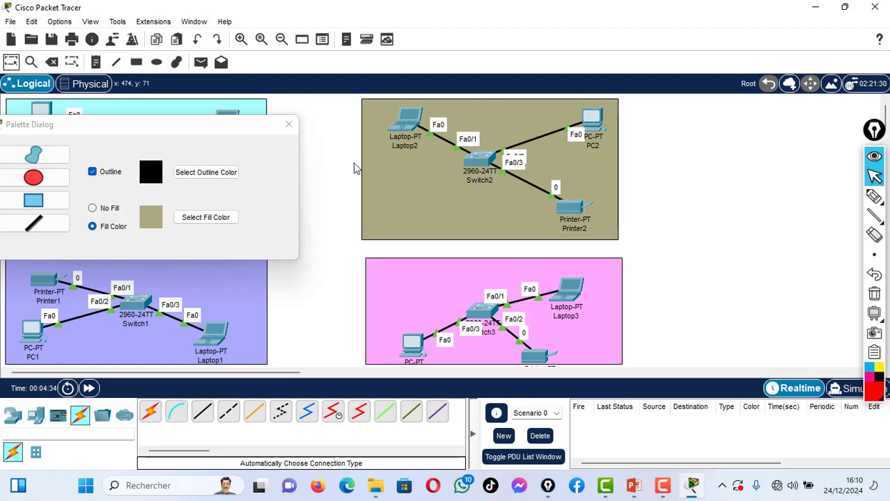
drag(400, 184, 405, 179)
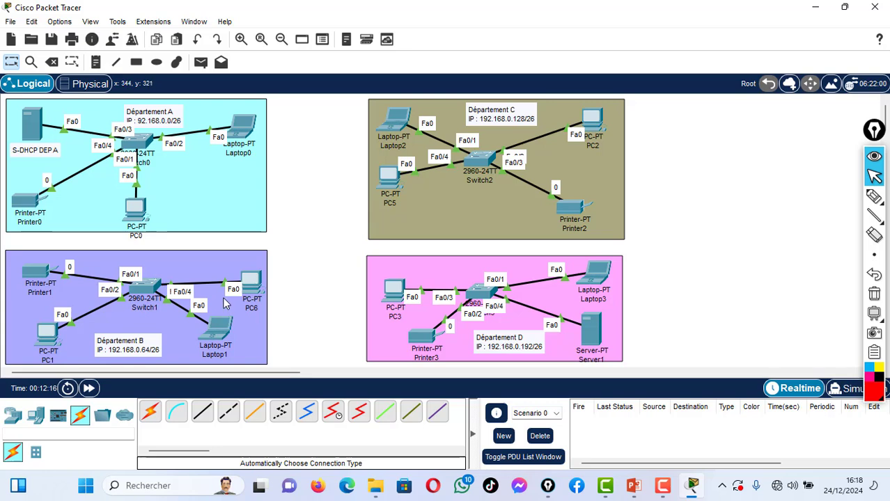
- Place a 2811 router in the gap between the four department rectangles and adjust its position
click(13, 415)
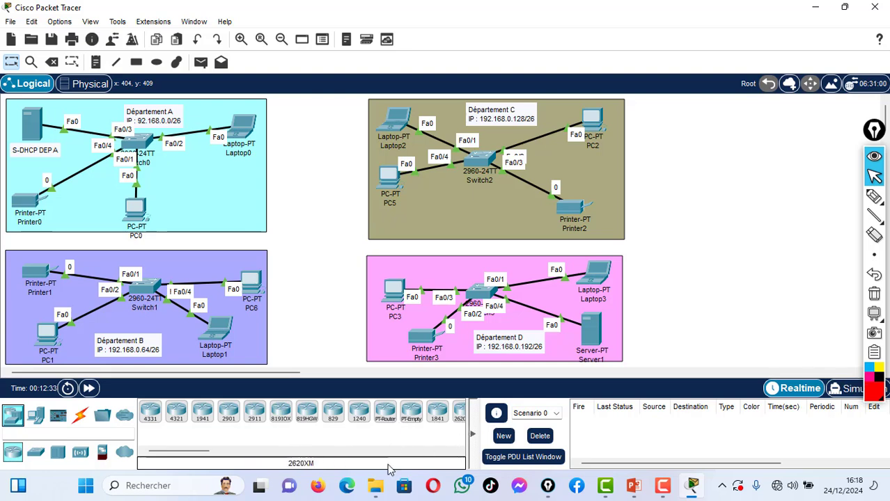
drag(175, 456, 197, 463)
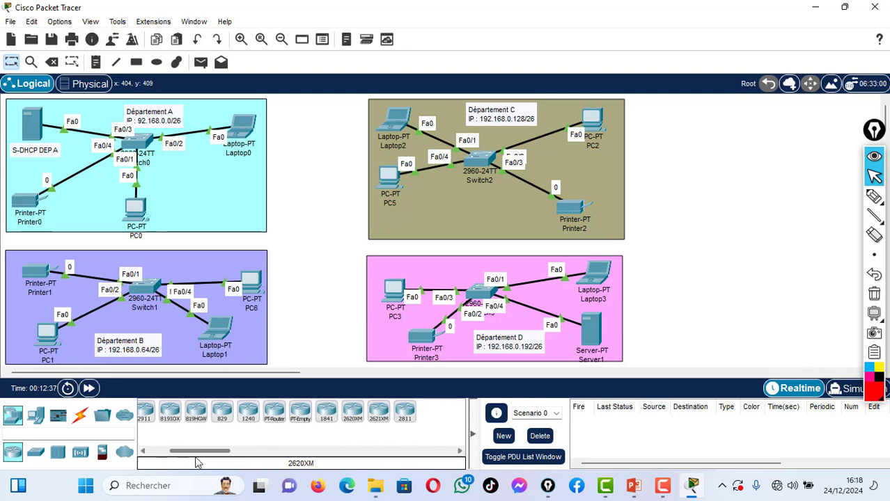
click(405, 421)
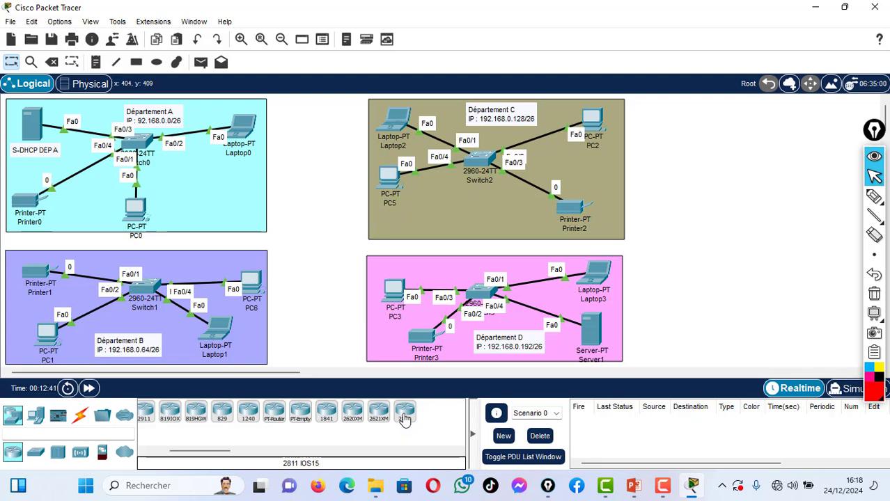
drag(405, 418, 313, 219)
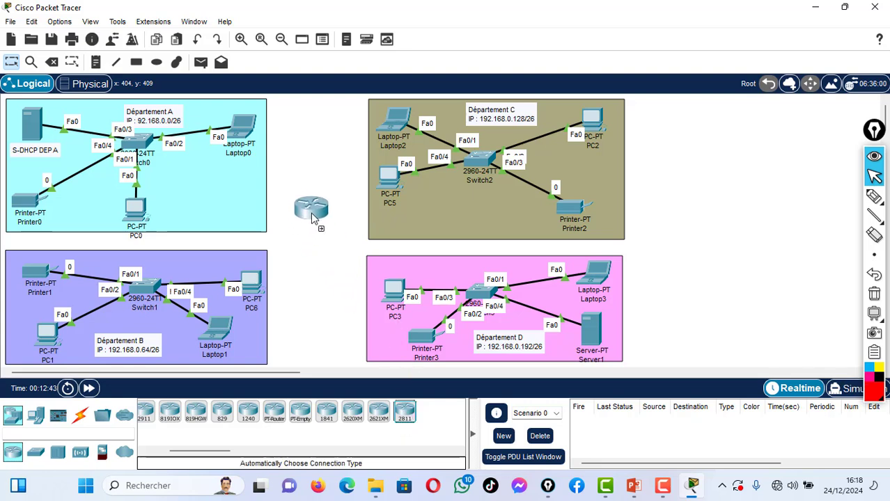
click(312, 219)
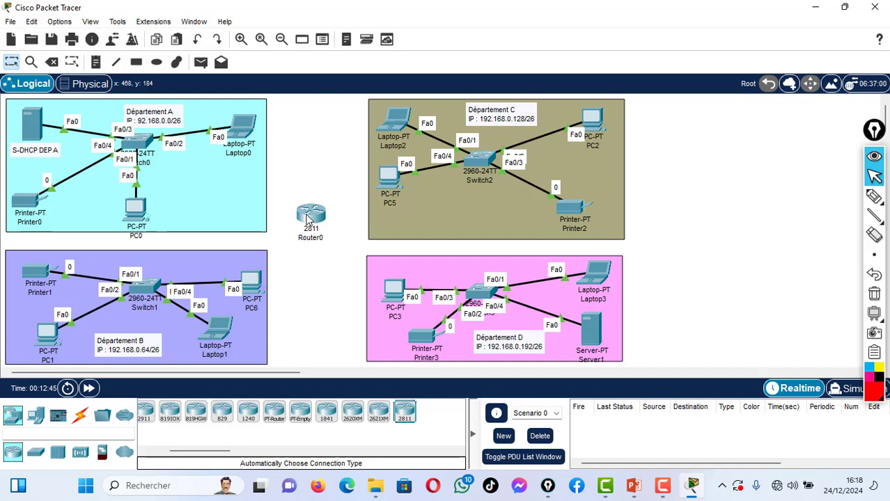
mouse_move(307, 218)
drag(314, 220, 328, 239)
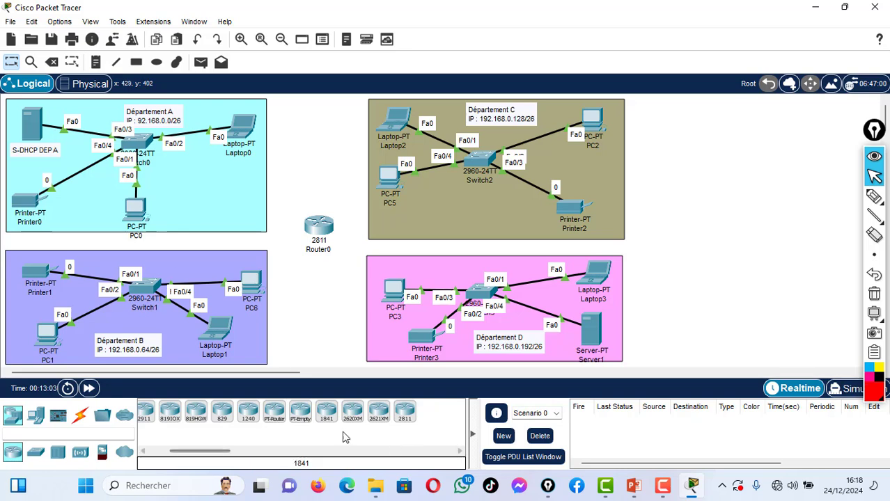
- Cable Switch0 in Département A to the 2811 router using the automatic connection type
click(81, 416)
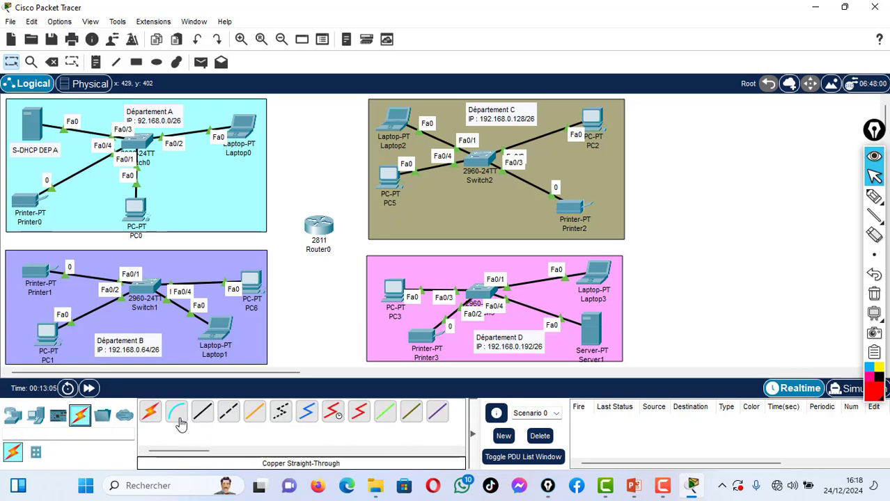
click(148, 419)
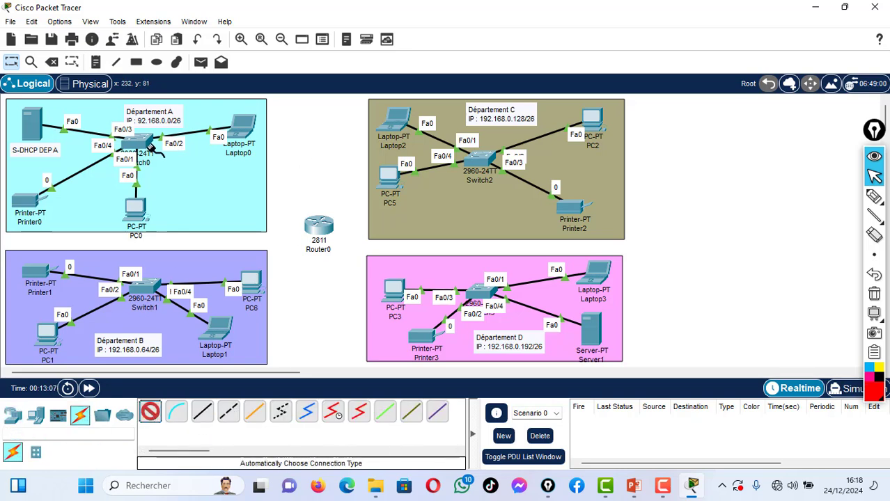
click(148, 145)
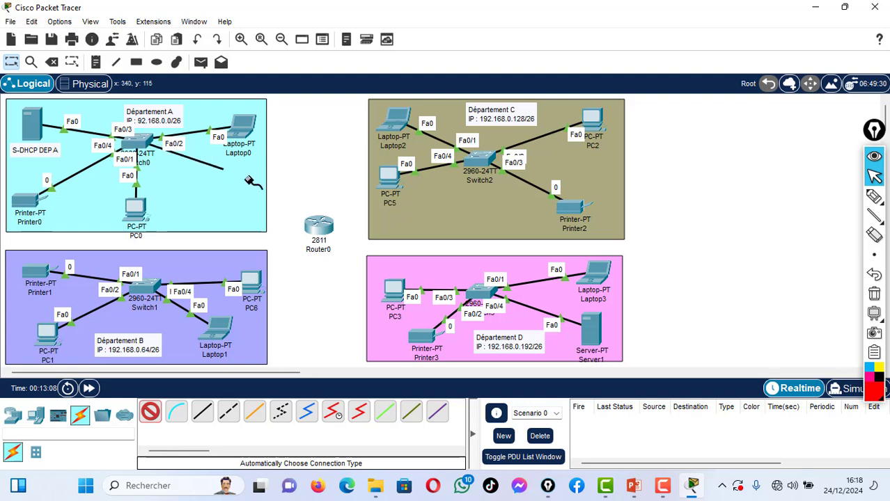
click(319, 224)
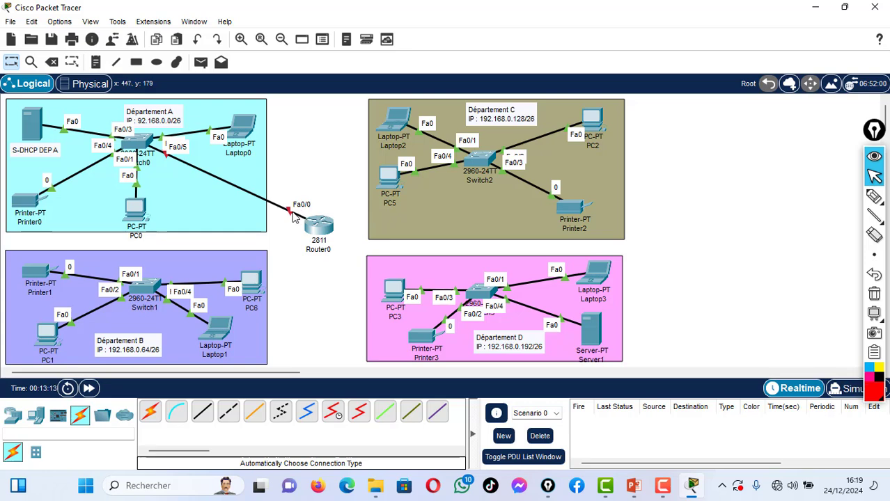
- Cable the 2811 router to Switch1 in Département B with the automatic connection type, and nudge the router slightly upward
click(149, 411)
click(320, 237)
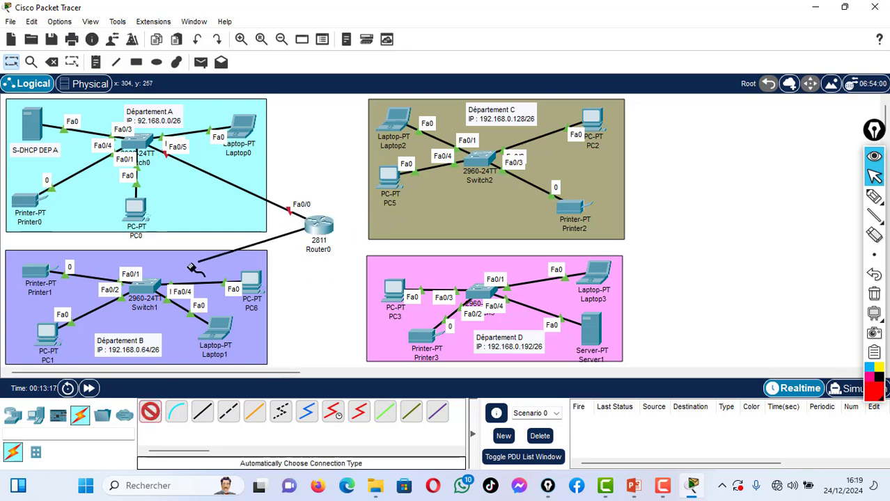
click(143, 287)
click(144, 288)
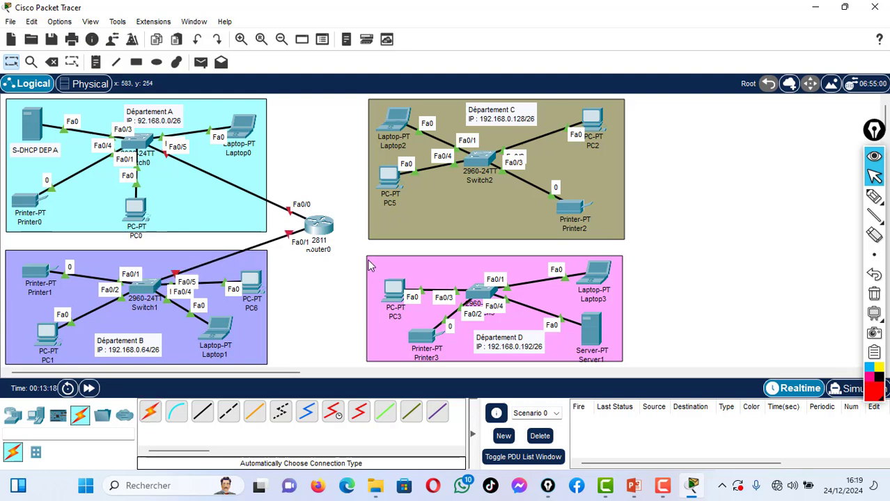
drag(323, 238, 322, 229)
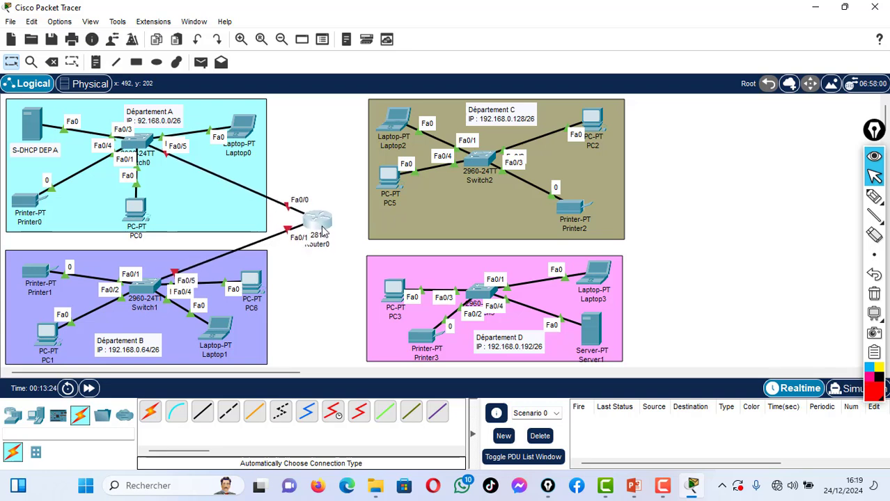
- Try to cable the 2811 router automatically to the switches of Département D and Département C
click(150, 411)
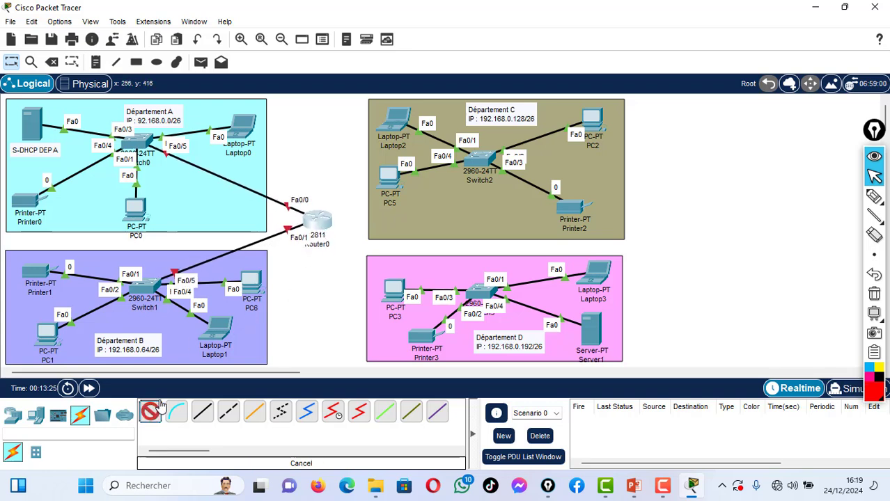
click(331, 224)
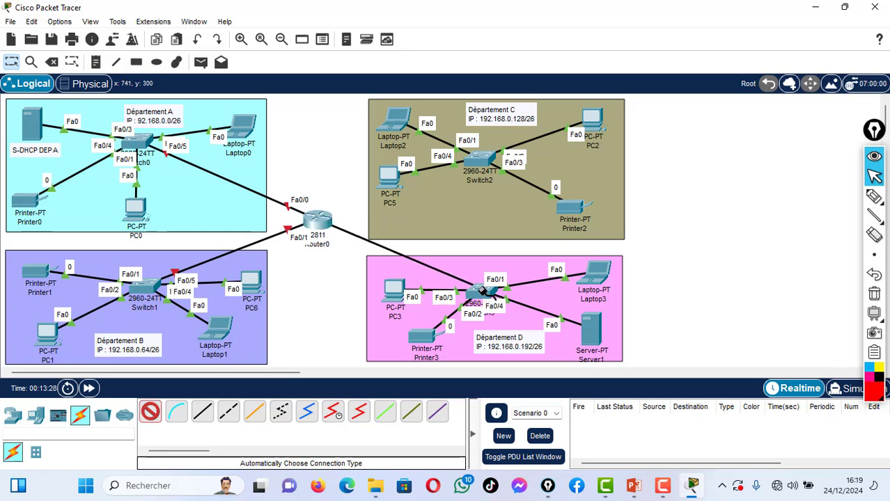
click(490, 295)
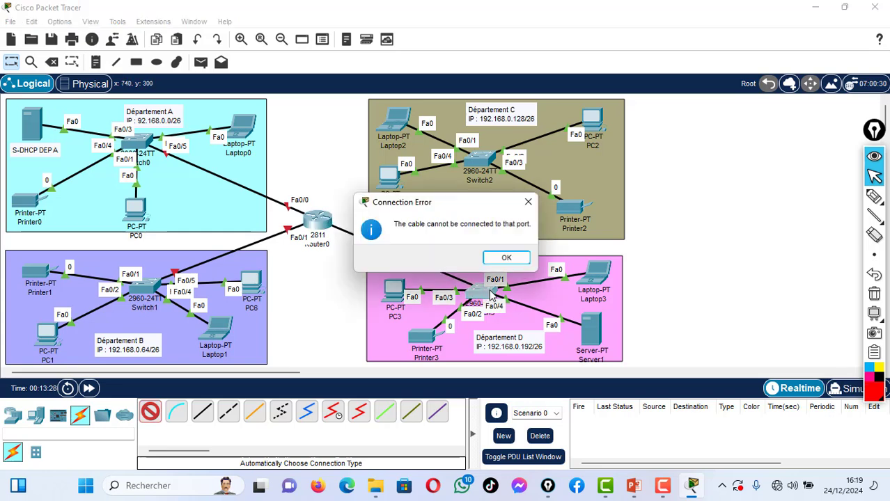
click(507, 259)
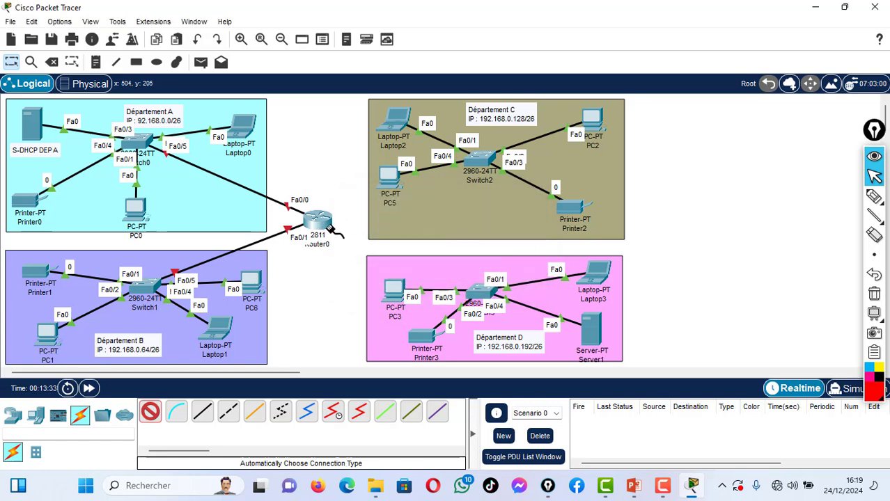
click(329, 227)
click(480, 161)
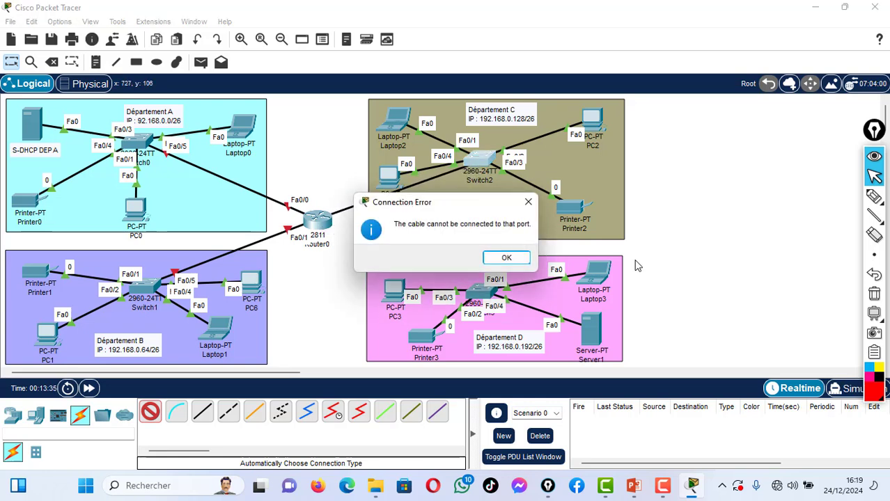
click(501, 256)
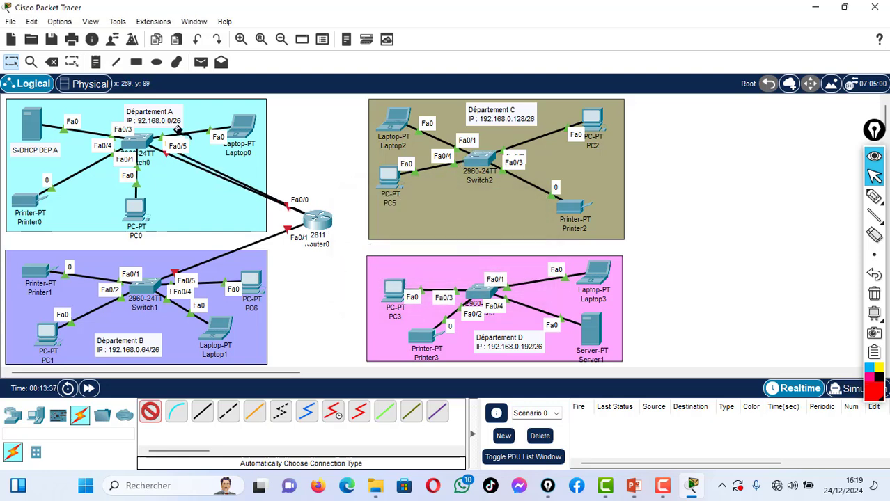
click(315, 212)
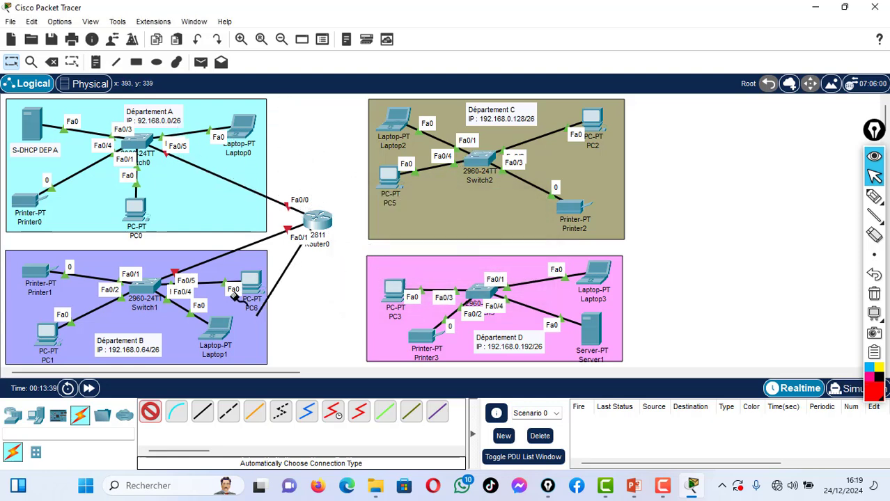
click(141, 148)
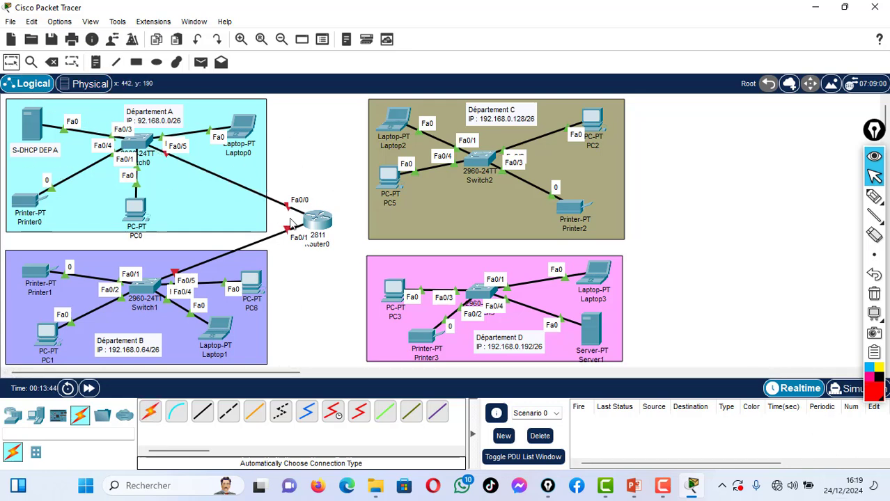
- Move the 2811 router slightly upward in the gap between the departments
drag(323, 224, 323, 216)
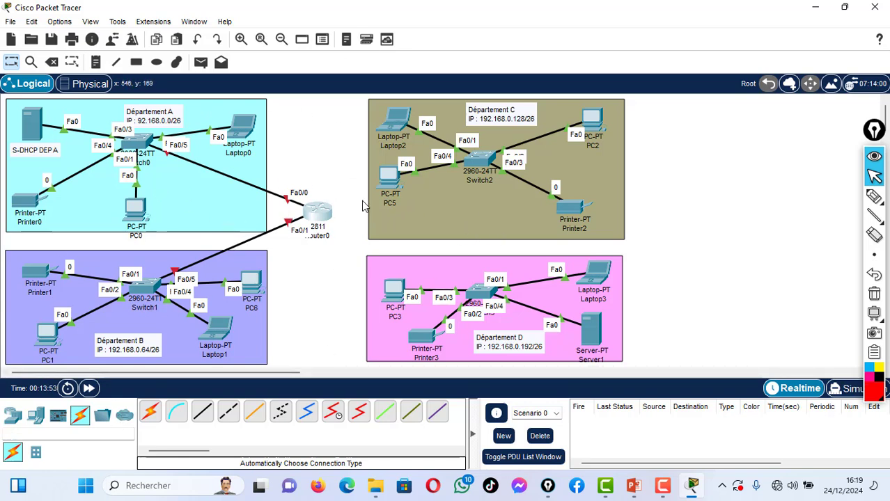
click(97, 63)
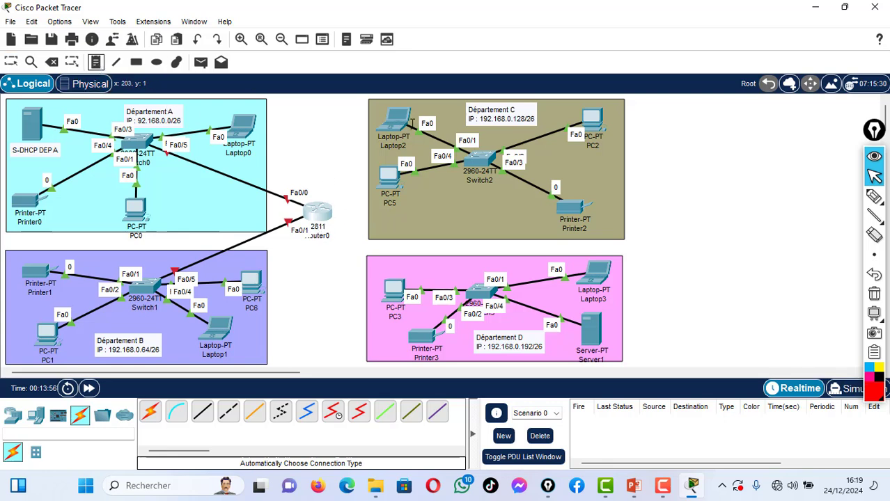
click(305, 179)
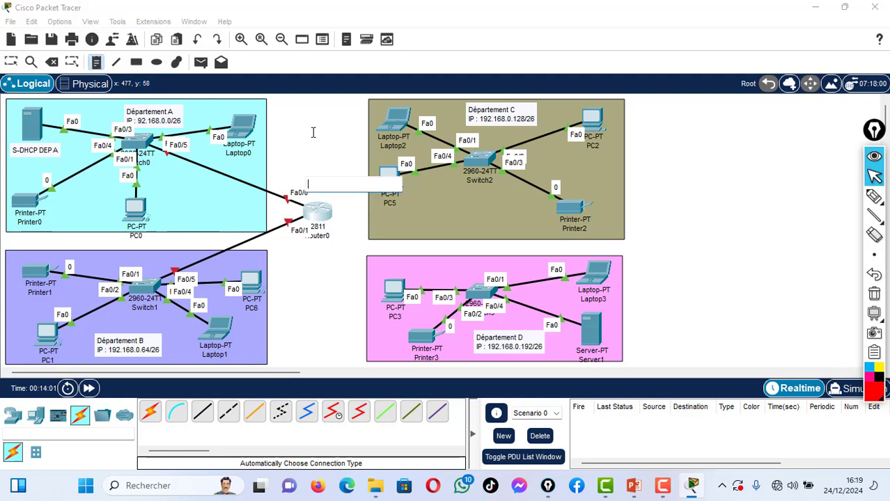
text(S-DHCP DE)
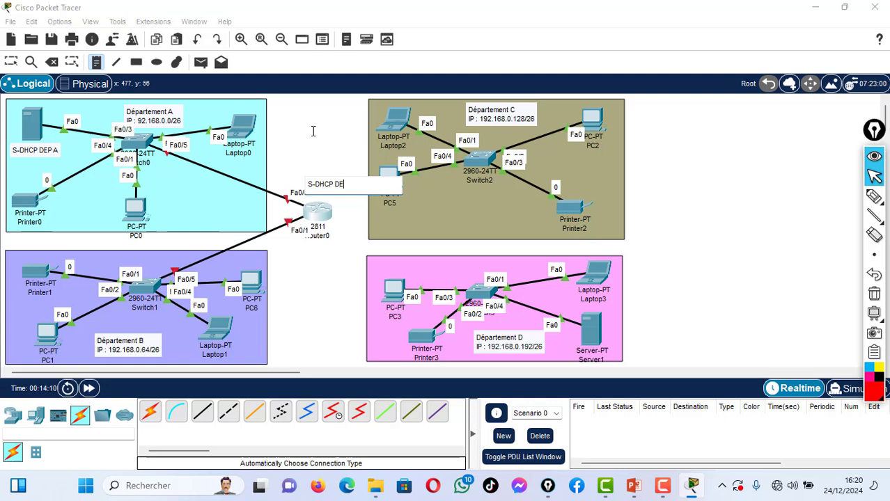
text(P B)
key(Escape)
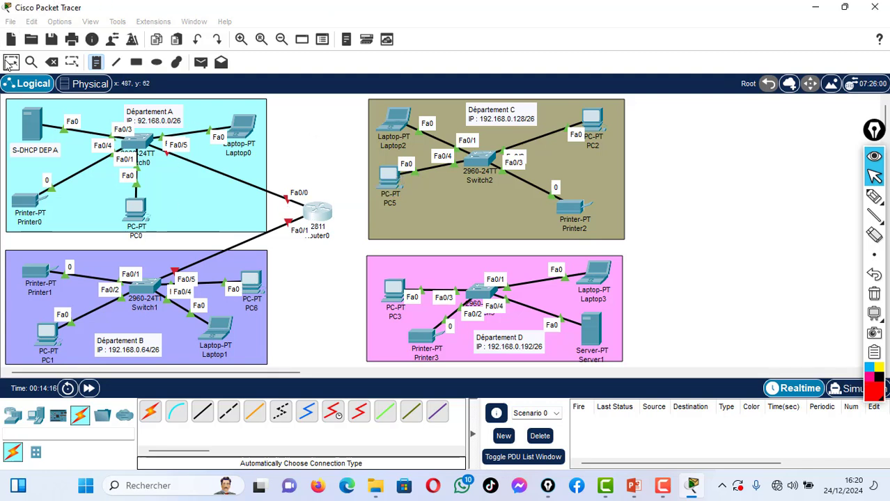
- Move the "S-DHCP DEP B" note below the 2811 router and shift the Département A label slightly
drag(313, 192, 314, 257)
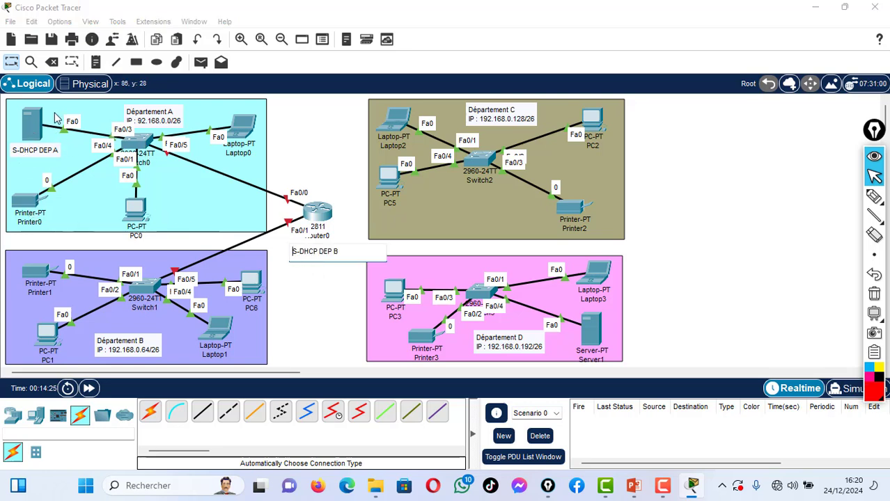
drag(155, 120, 159, 117)
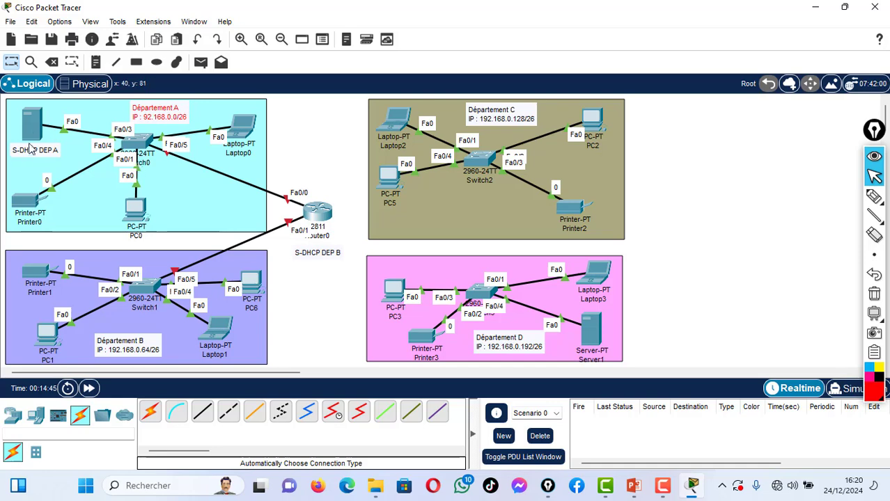
- Give the S-DHCP DEP A server the static IPv4 address 192.168.0.2 with subnet mask 255.255.255.192
mouse_move(37, 137)
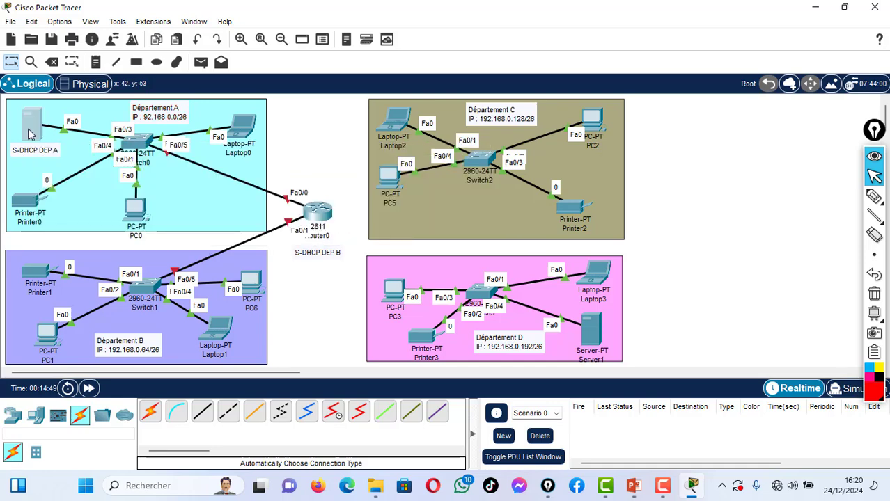
click(32, 129)
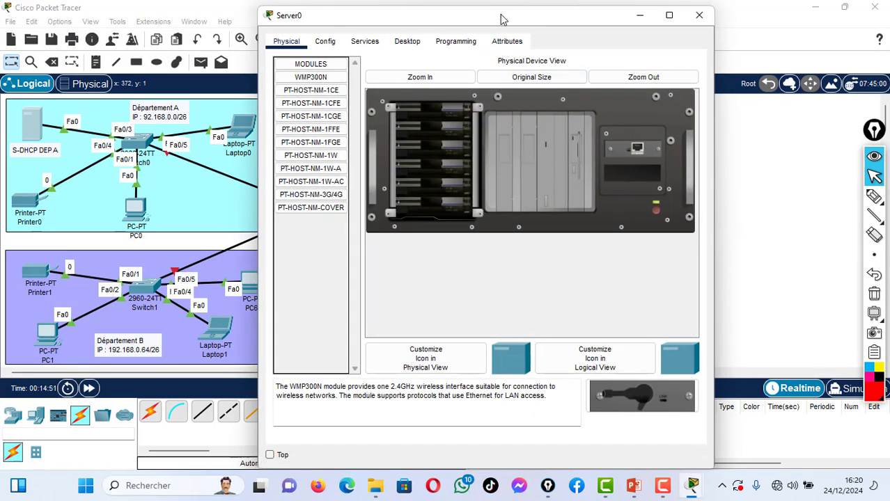
drag(502, 18, 517, 96)
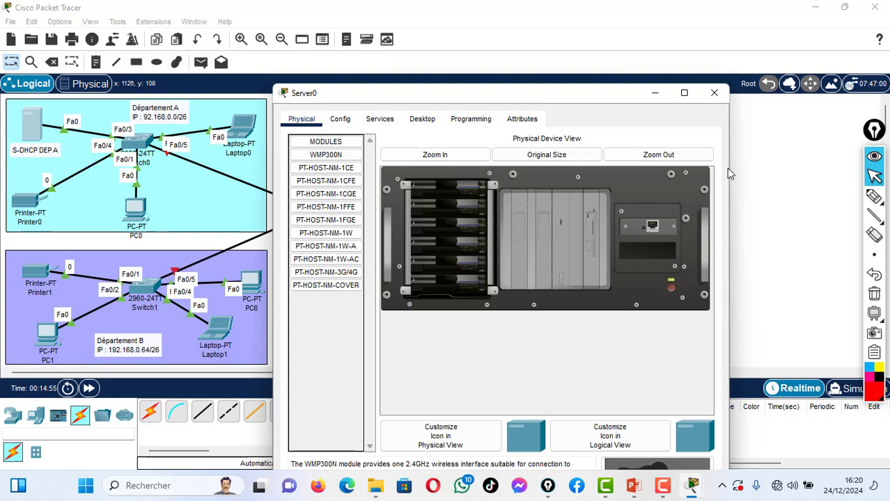
drag(729, 168, 839, 165)
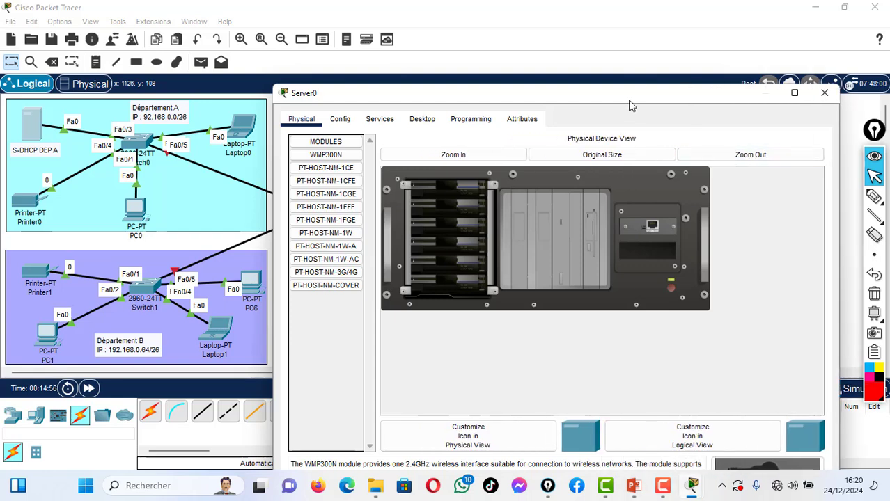
drag(628, 96, 655, 45)
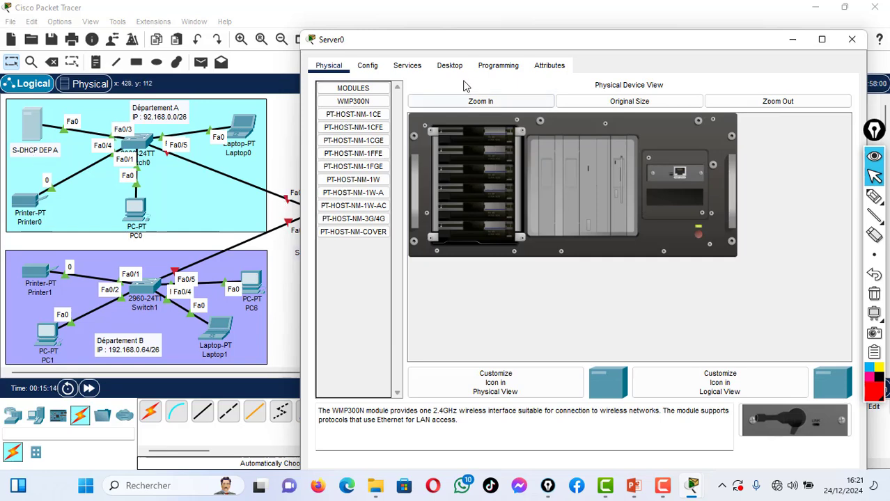
click(449, 65)
click(366, 115)
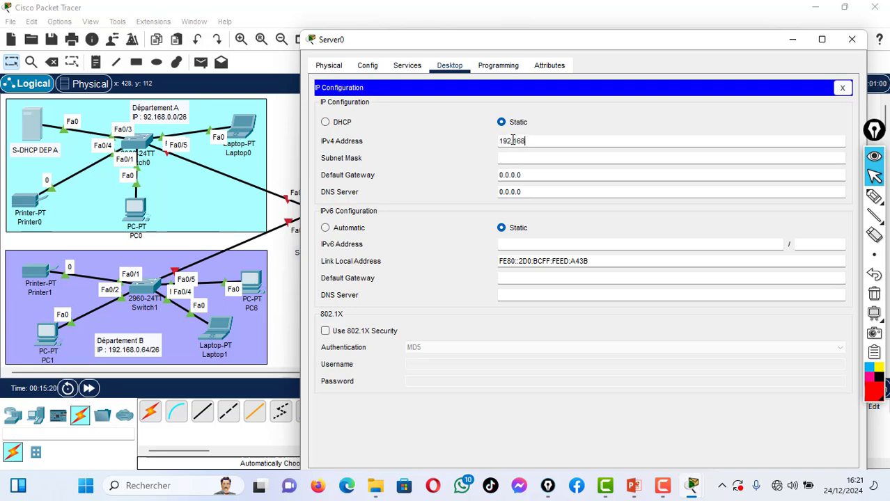
text(192.168.0.2)
click(528, 157)
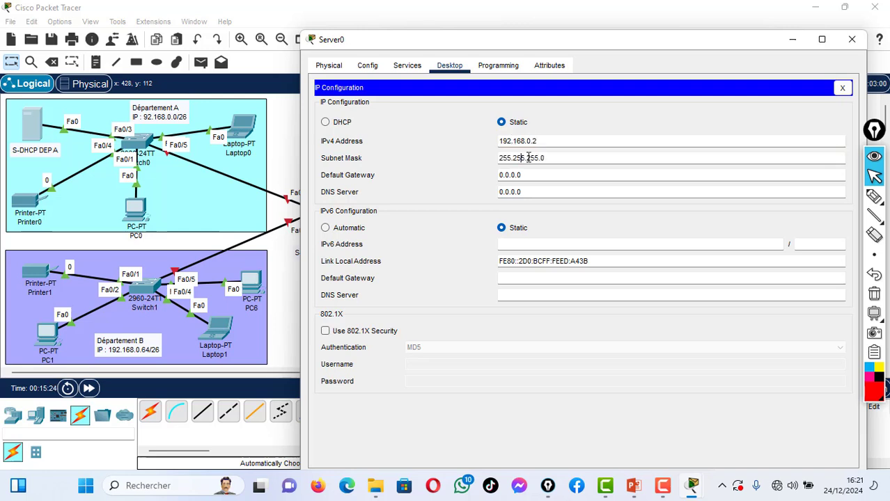
click(549, 158)
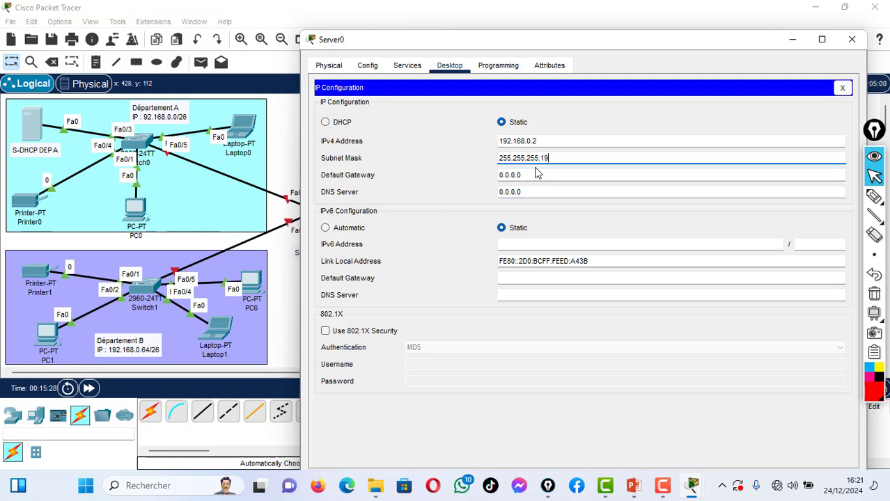
- Set the Département A server's default gateway to 192.168.0.1 and close its IP configuration
click(530, 173)
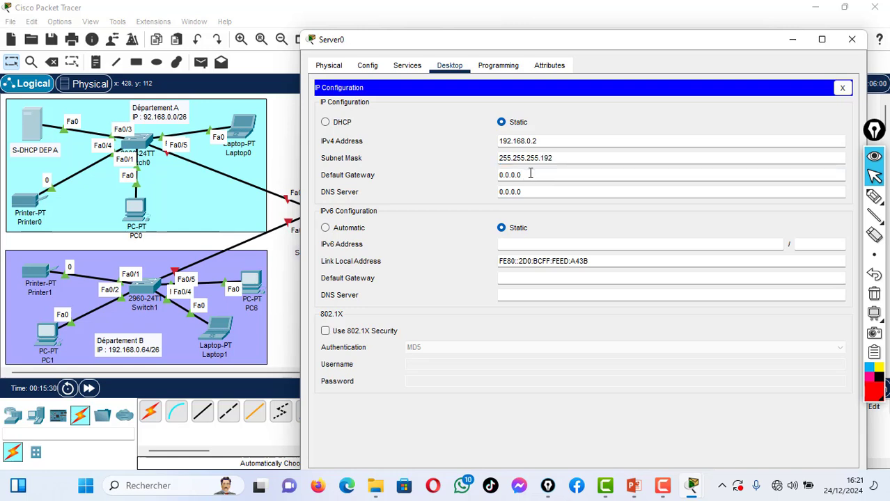
key(BackSpace)
key(BackSpace)
key(BackSpace)
text(19.168.0.1)
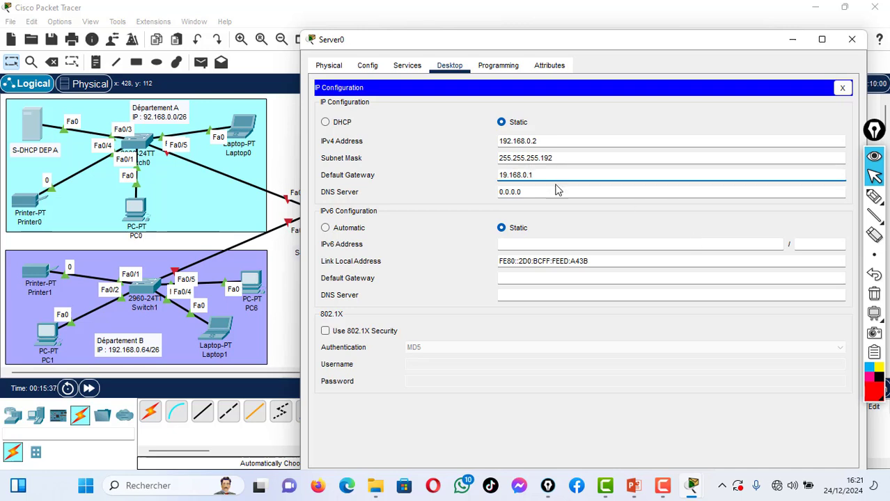
click(509, 175)
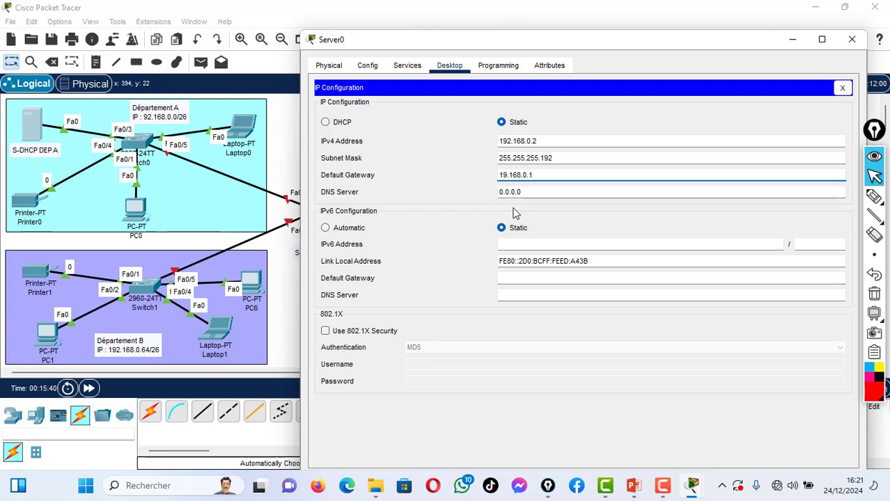
text(2)
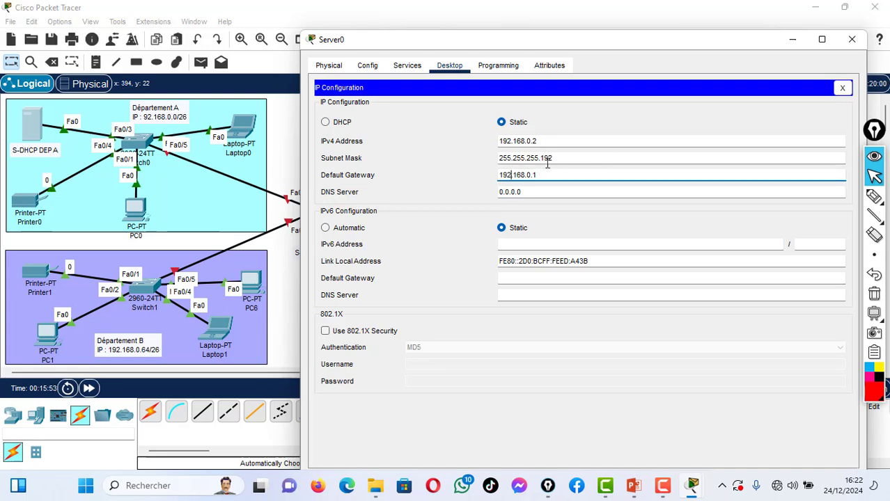
click(843, 89)
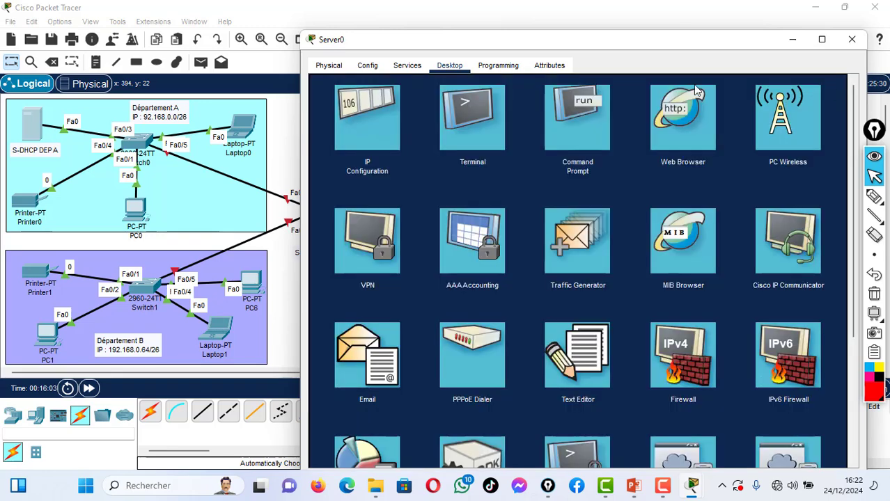
- Turn on the server's DHCP service and set the serverPool default gateway to 192.168.0.1
click(407, 69)
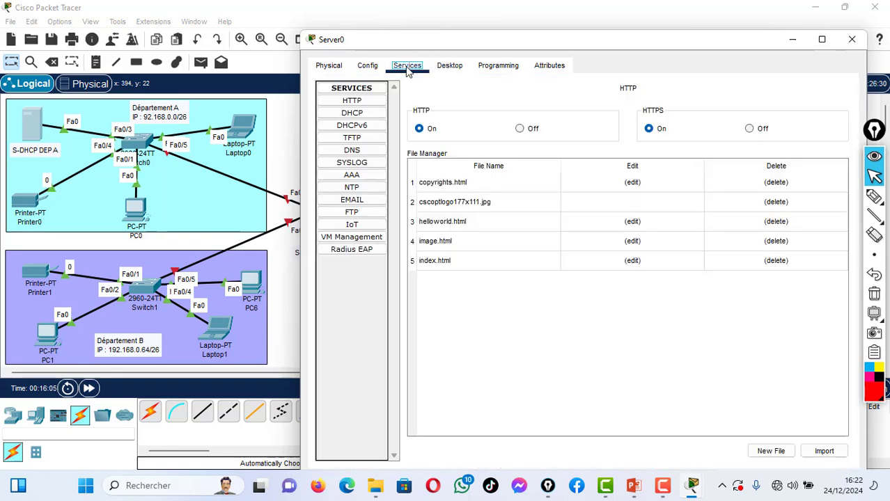
click(353, 114)
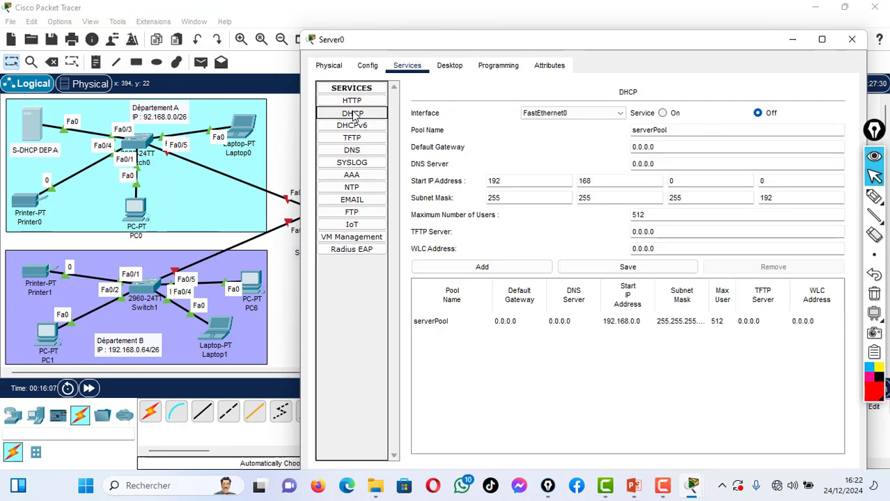
click(663, 114)
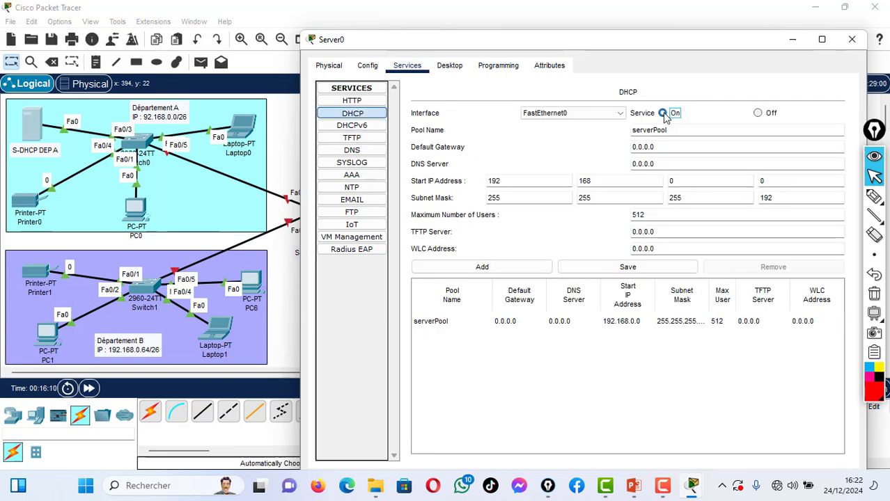
click(679, 132)
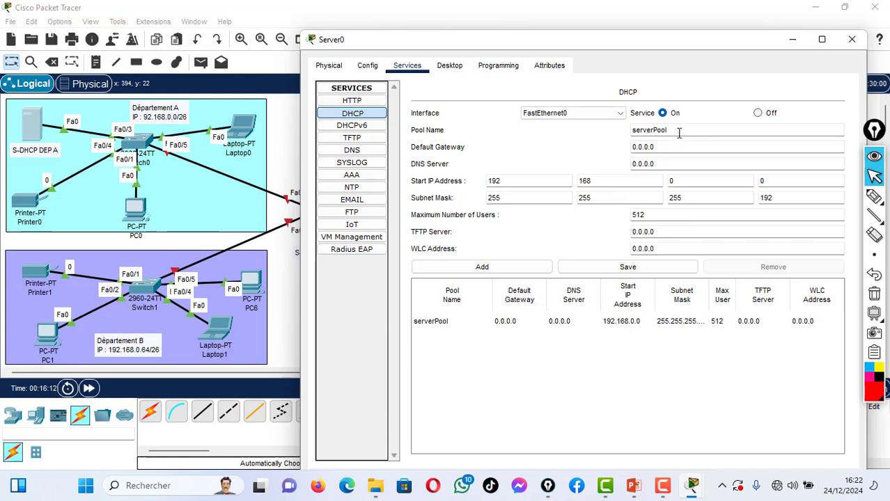
click(680, 133)
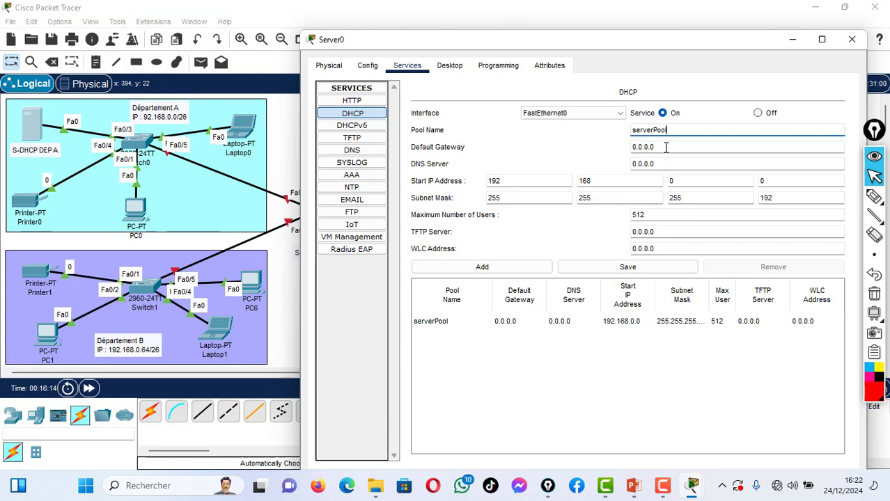
click(665, 147)
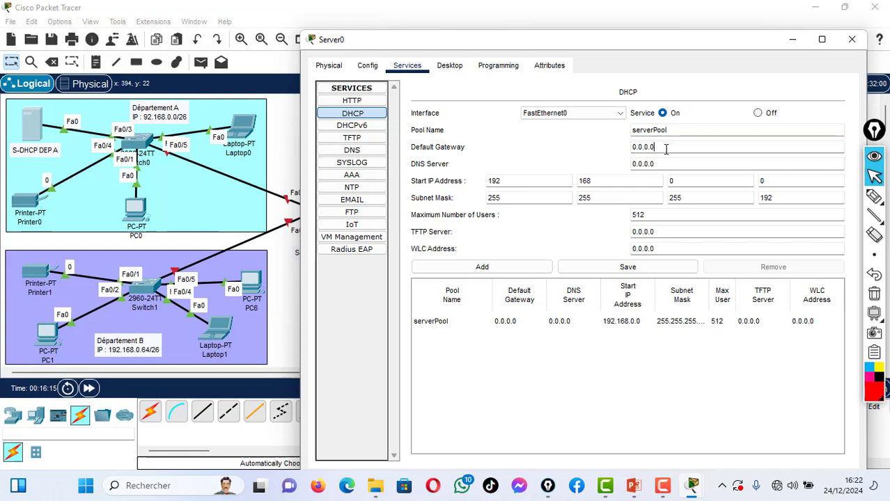
drag(666, 146, 590, 155)
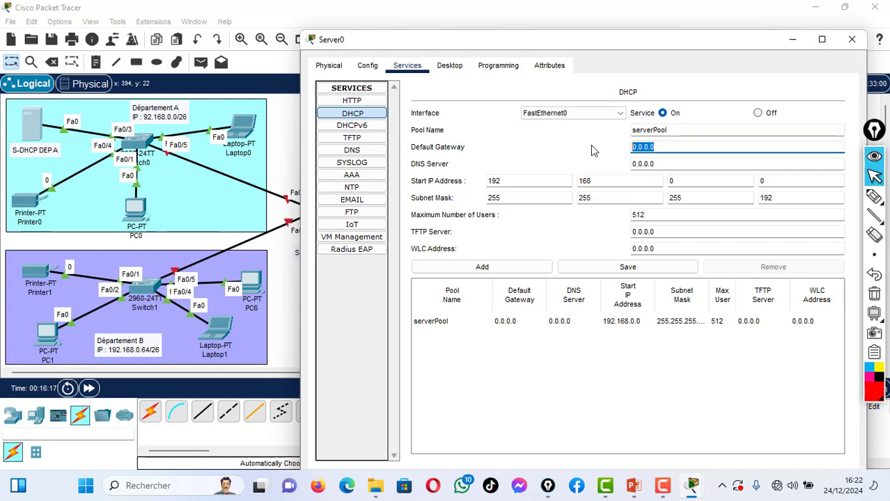
text(192.168.0.1)
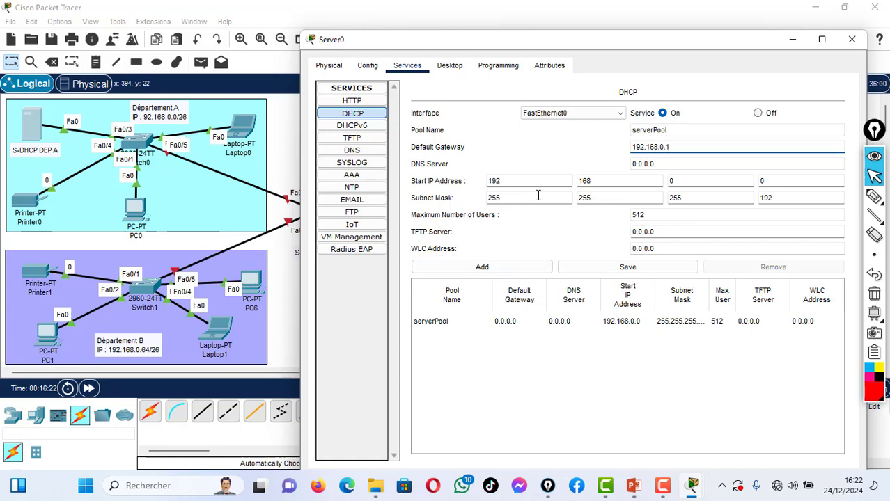
- Set the serverPool start address to 192.168.0.3 and maximum users to 60, save the pool and close the server window
double_click(768, 180)
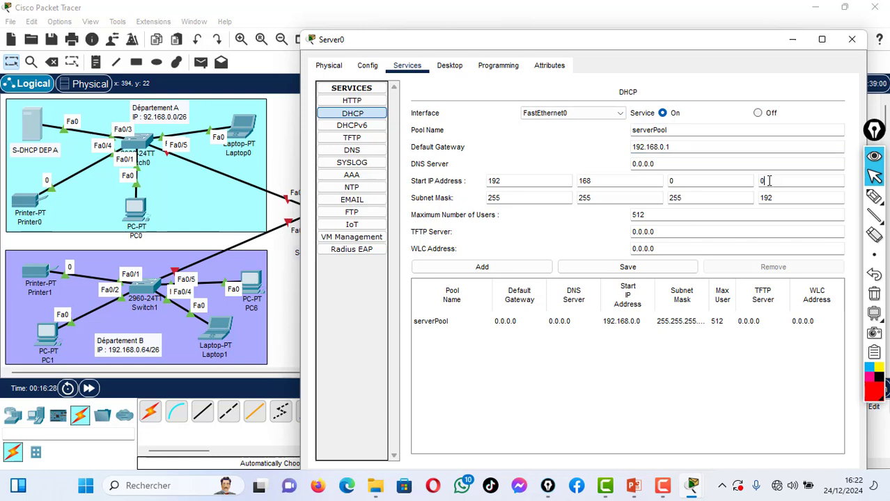
text(3)
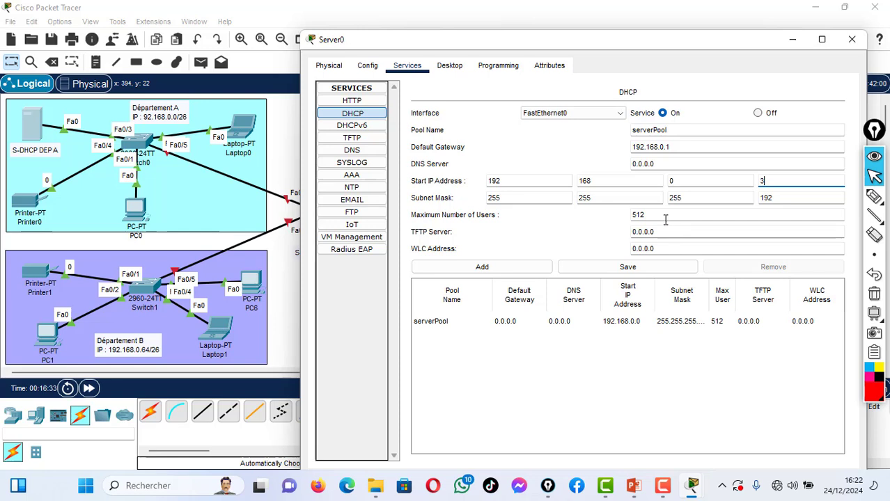
drag(646, 214, 617, 211)
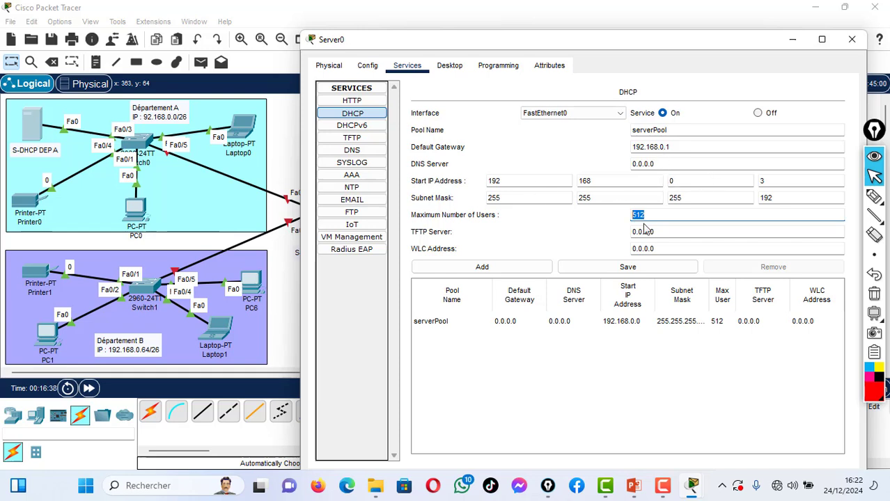
text(60)
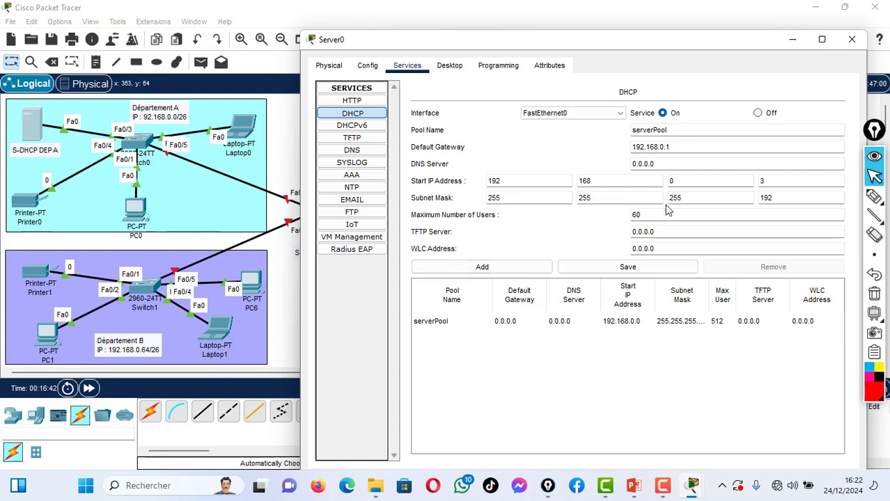
click(610, 269)
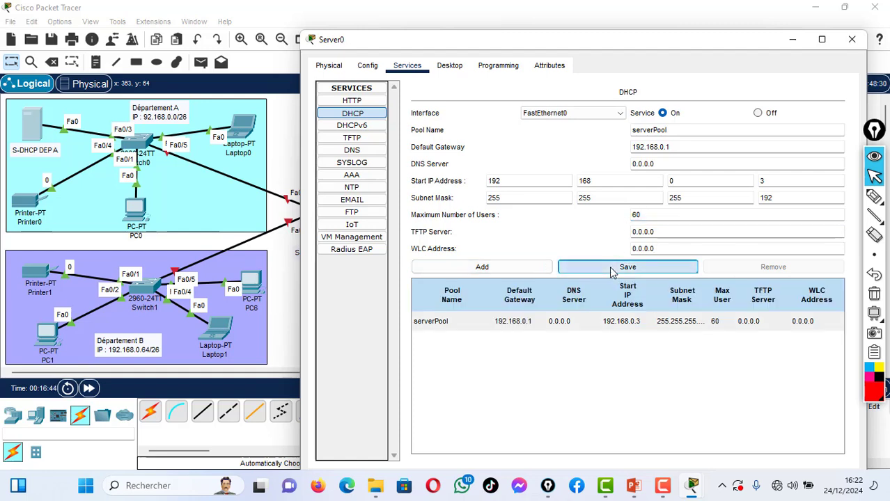
click(853, 43)
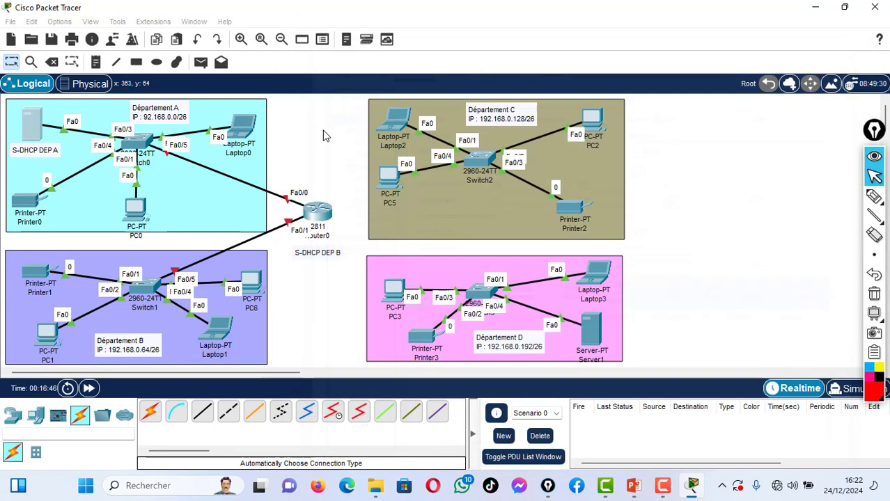
- Switch Laptop0 in Département A to DHCP addressing and close its window
click(248, 126)
click(364, 41)
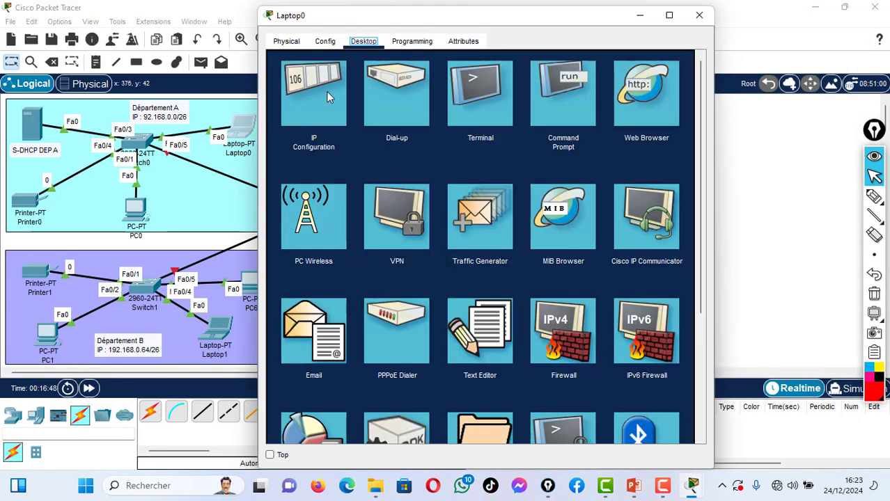
click(335, 99)
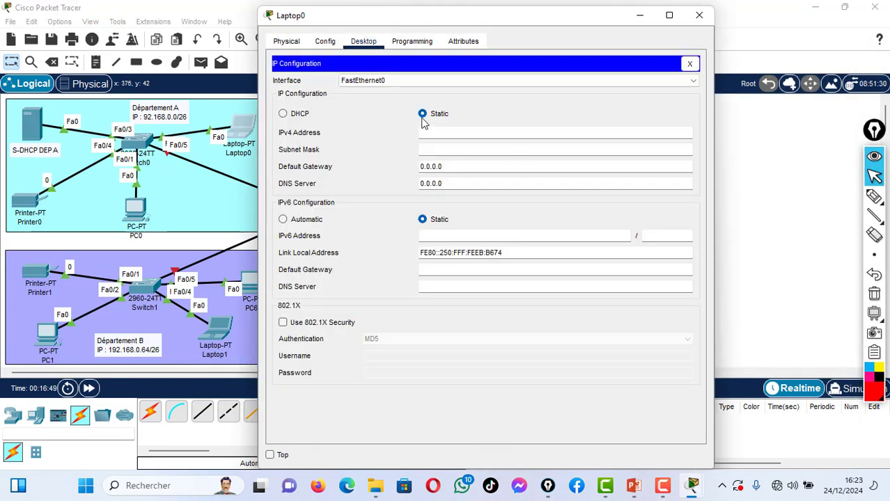
click(303, 117)
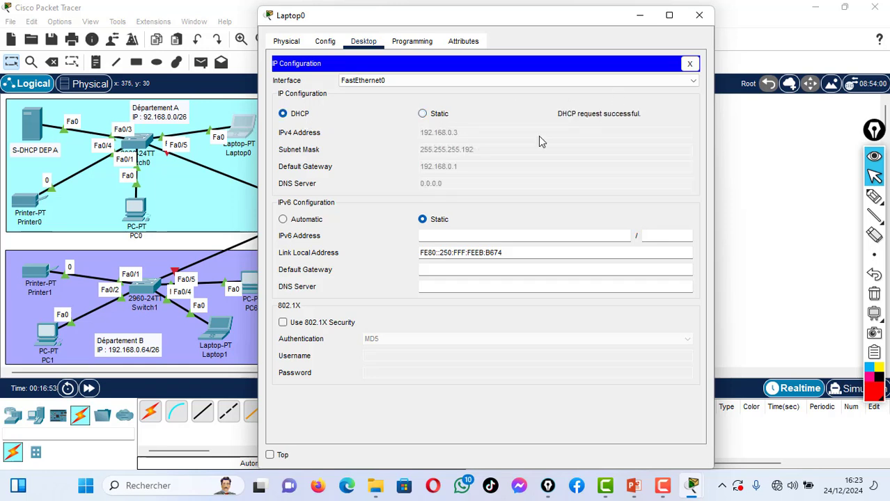
click(698, 15)
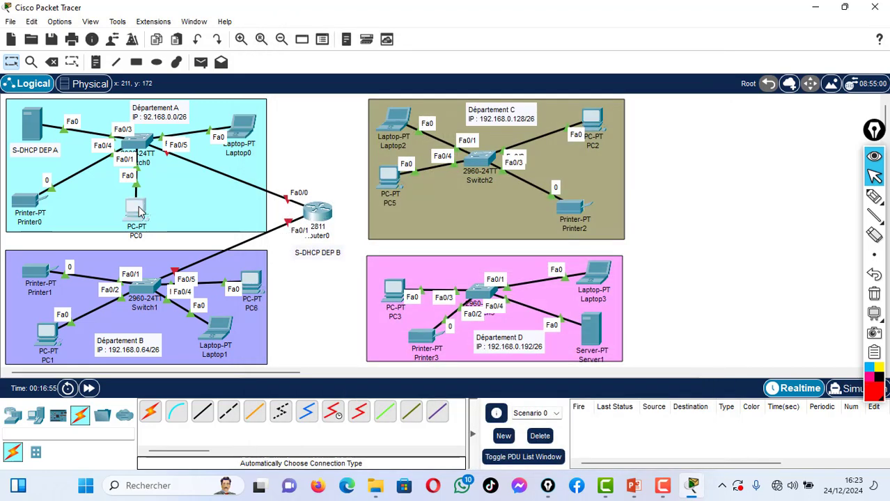
- Switch PC0 in Département A to DHCP addressing and close its window
click(137, 210)
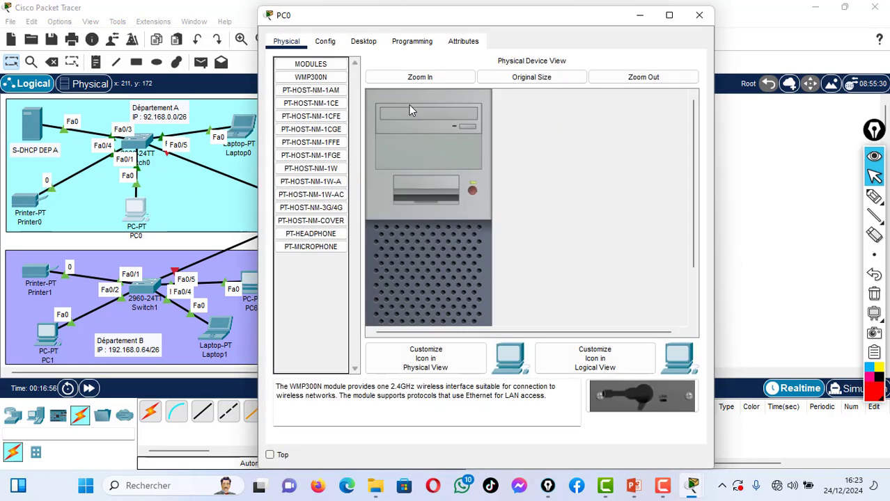
click(365, 43)
click(308, 87)
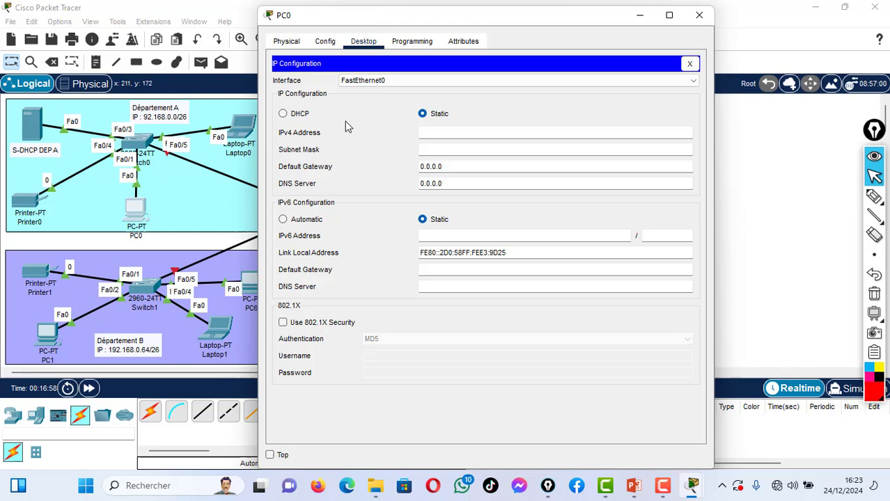
click(284, 114)
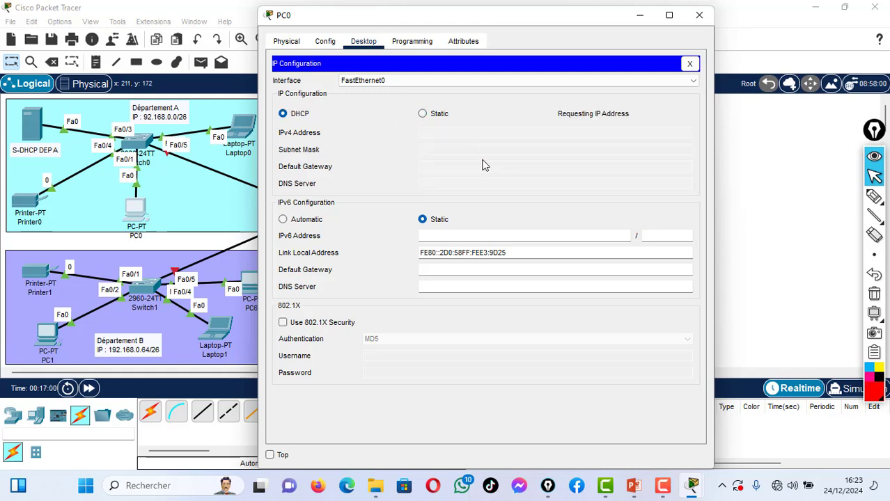
click(698, 14)
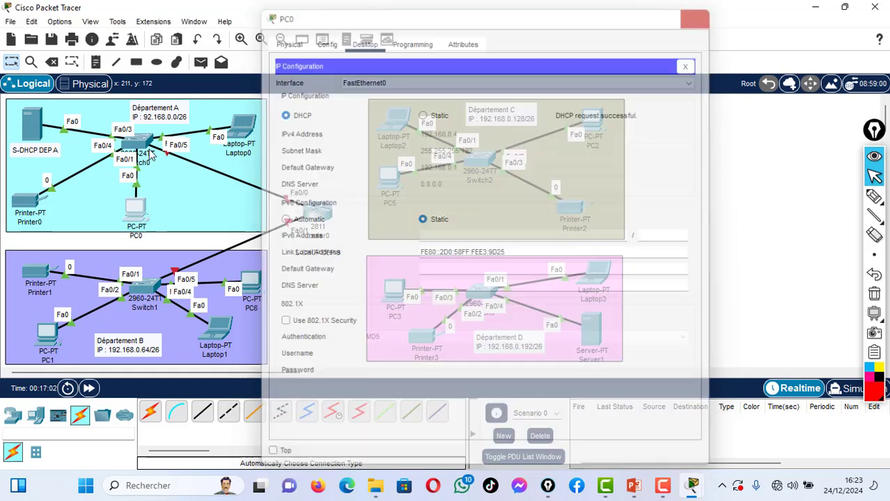
- Set Printer0's IPv4 gateway/DNS to DHCP, check its FastEthernet0 addressing and close its window
click(31, 202)
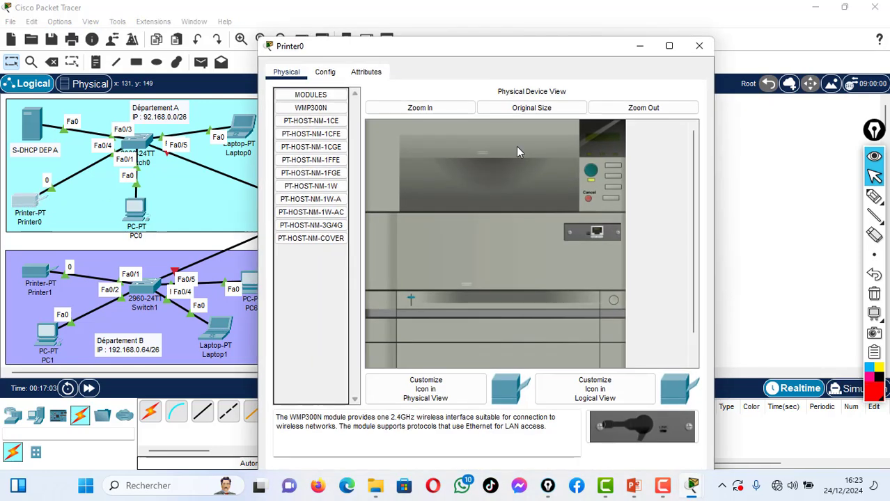
click(324, 72)
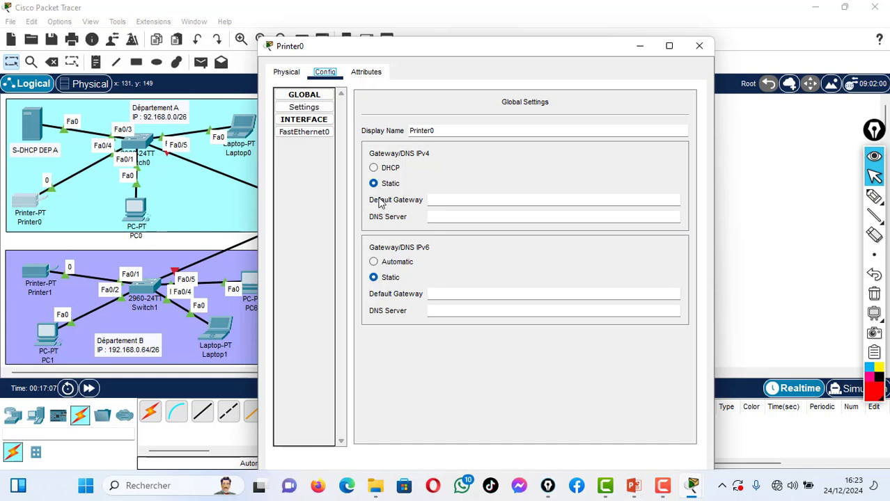
click(388, 170)
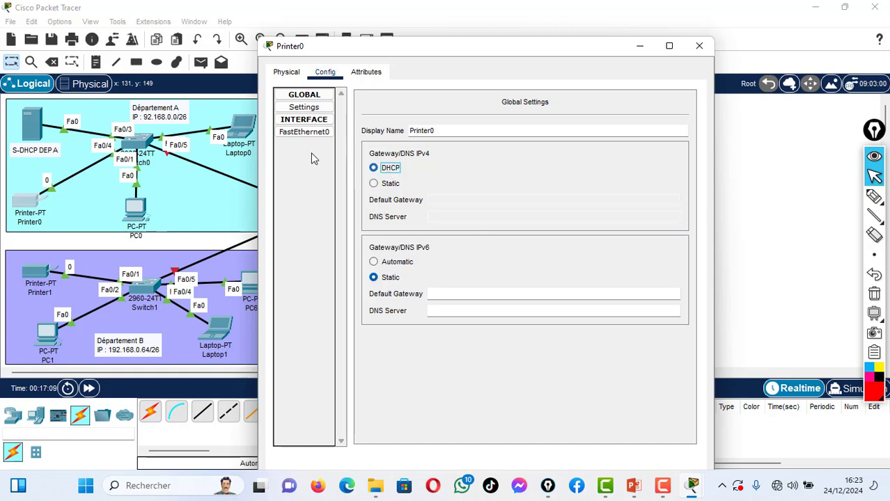
click(314, 134)
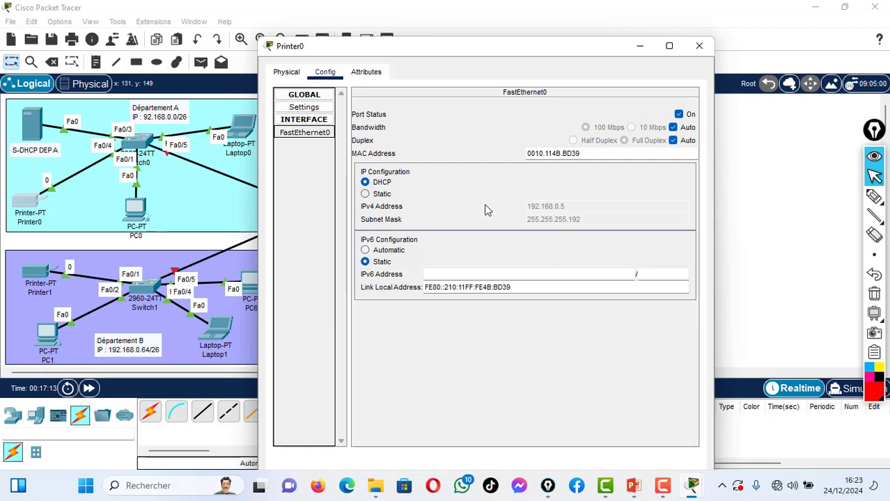
click(699, 45)
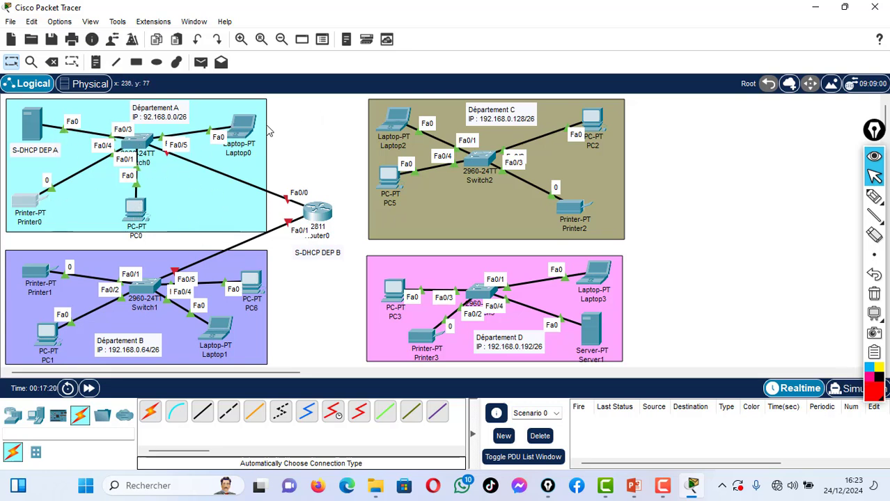
- Test Département A by sending simple PDUs from the DHCP server to PC0 and from Printer0 to Laptop0
click(200, 63)
click(41, 136)
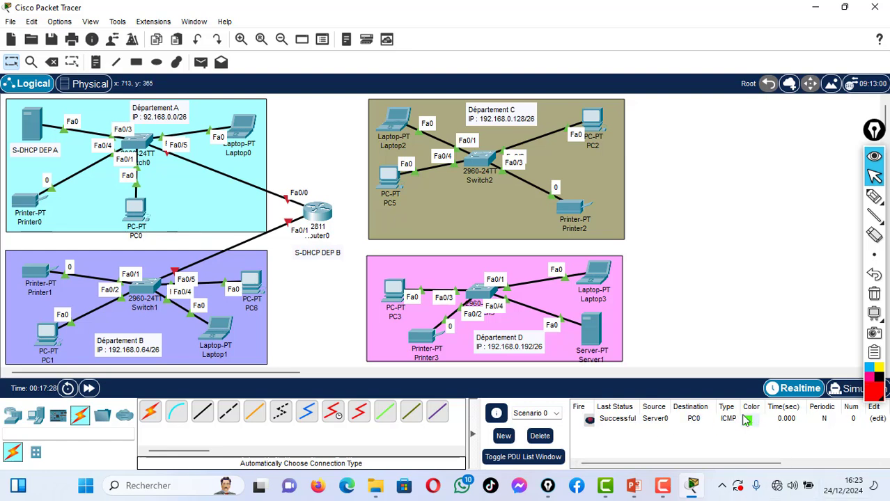
click(200, 62)
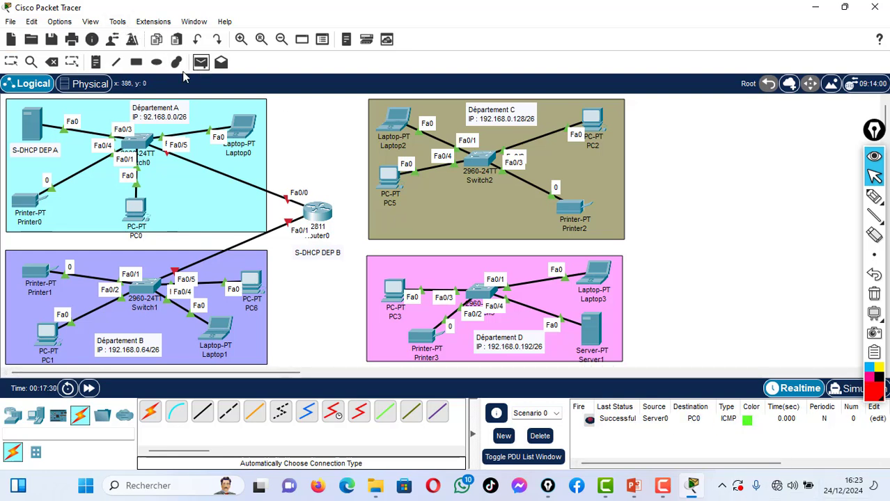
click(25, 201)
click(243, 127)
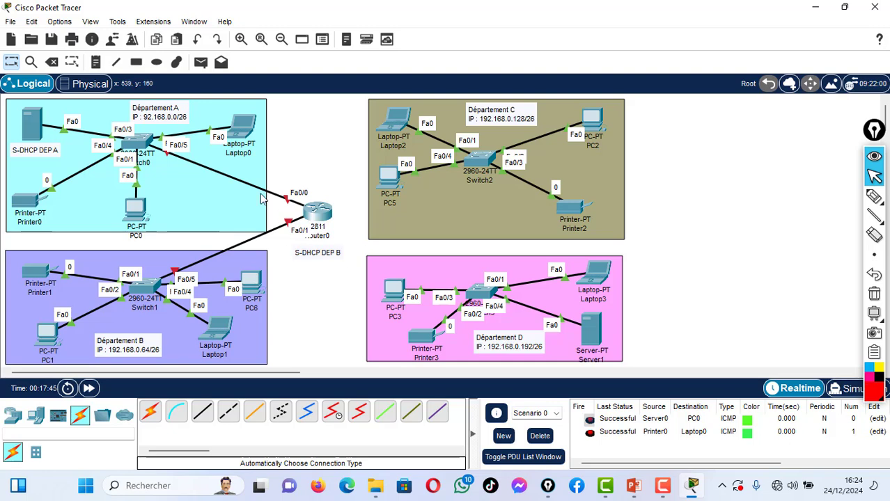
- Give Server1 in Département D the static IPv4 address 192.168.0.194 with subnet mask 255.255.255.192
click(592, 332)
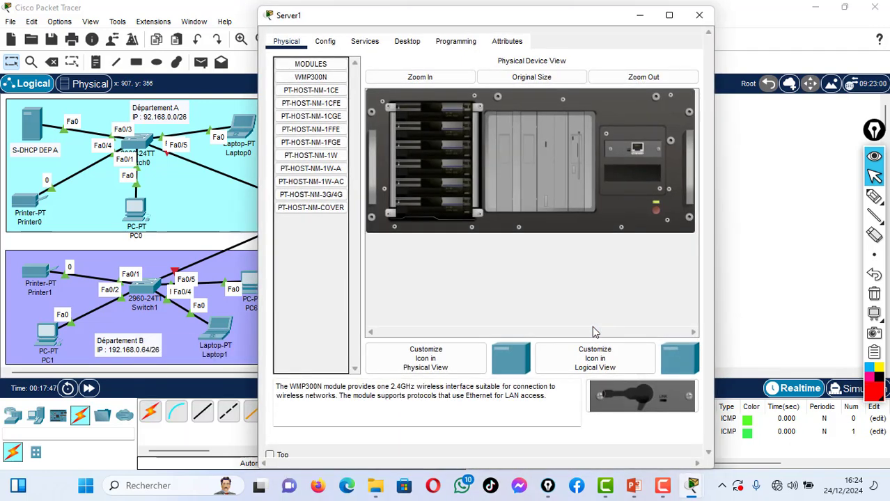
click(405, 42)
drag(424, 16, 212, 14)
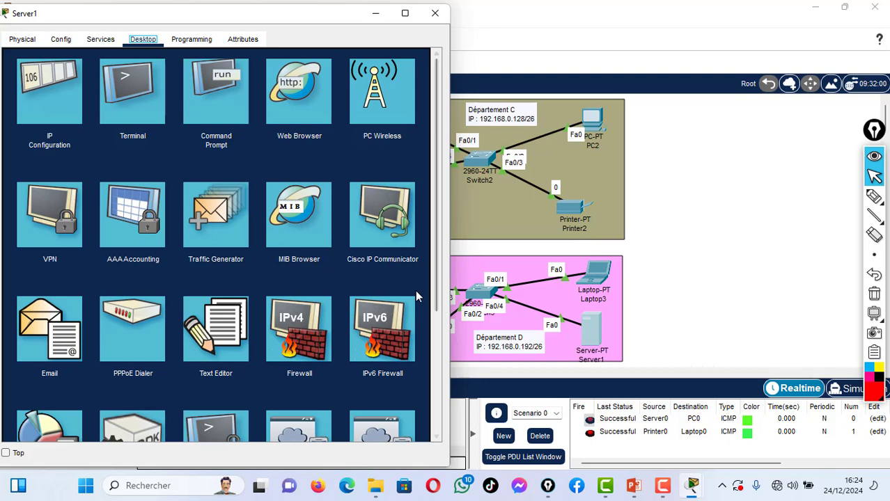
click(46, 103)
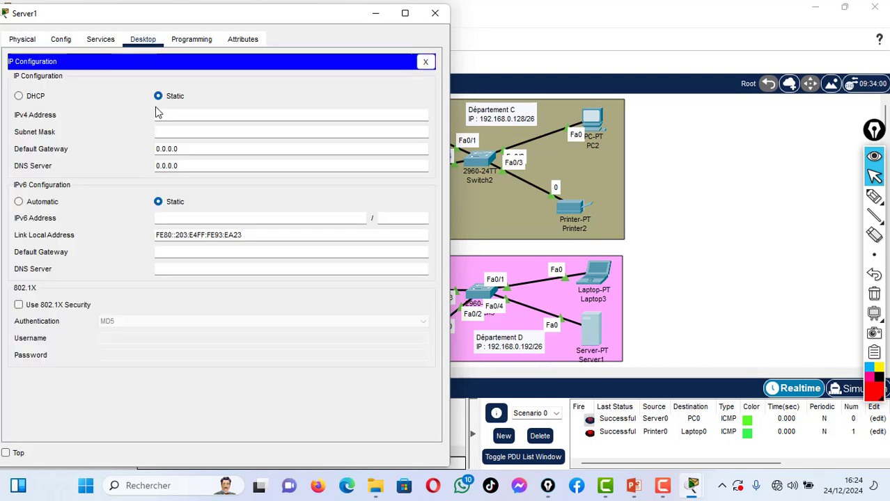
click(171, 115)
text(192.168)
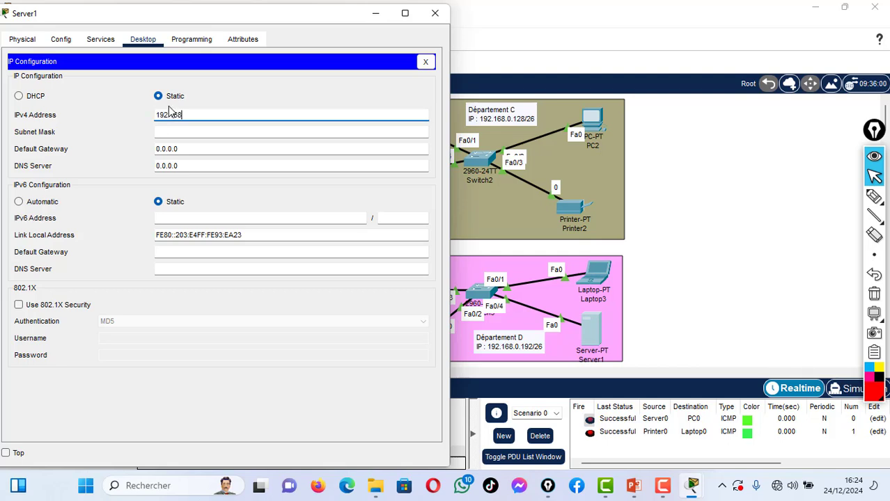
text(.0.194)
click(188, 130)
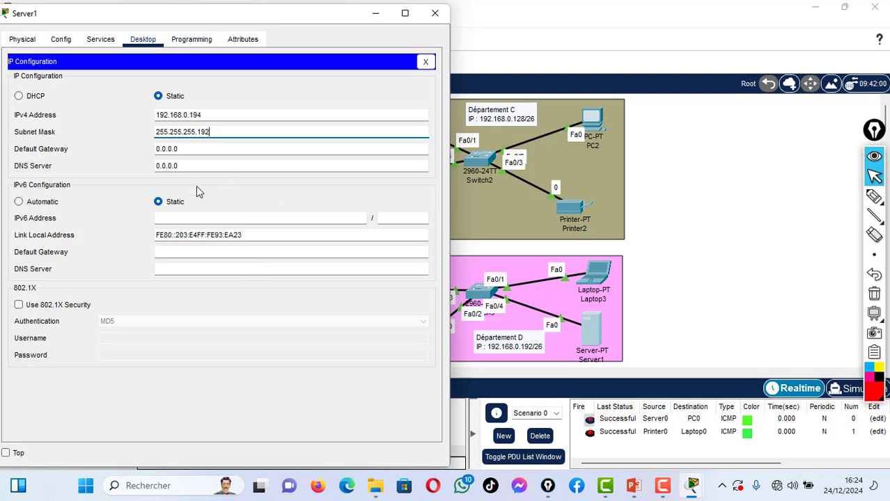
- Set Server1's default gateway to 192.168.0.193 and close its IP configuration
click(181, 145)
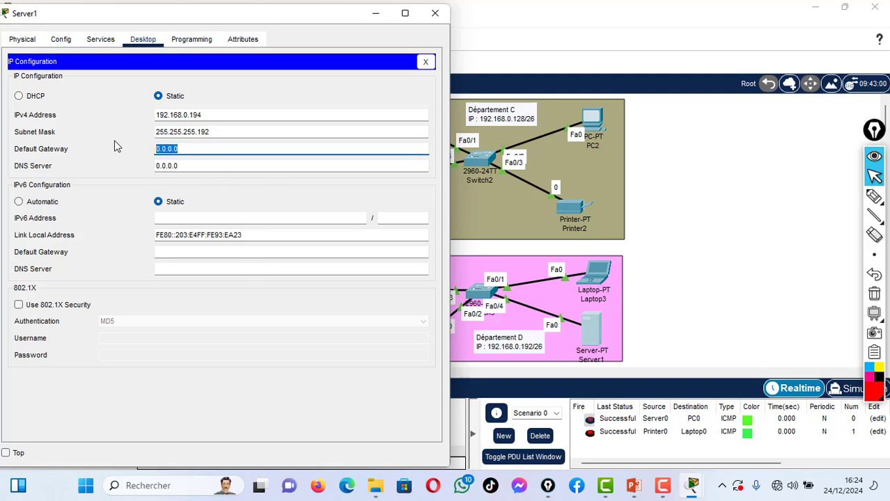
text(192.168.0.193)
click(183, 165)
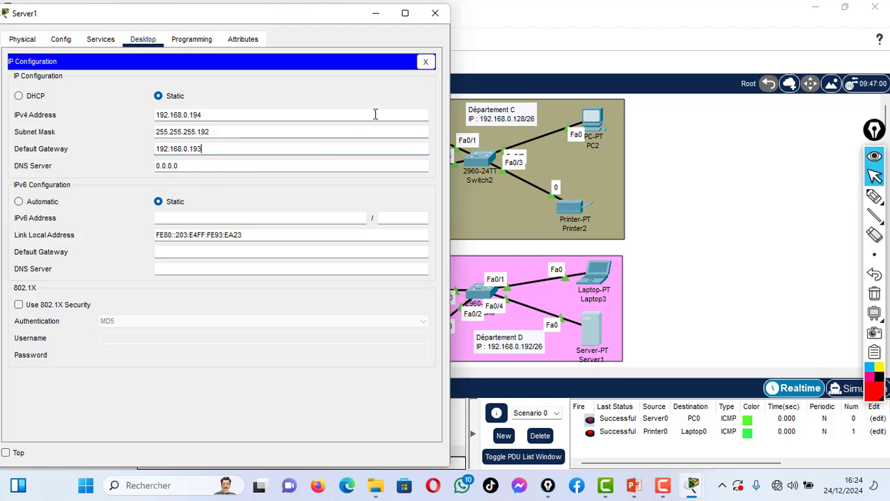
click(425, 61)
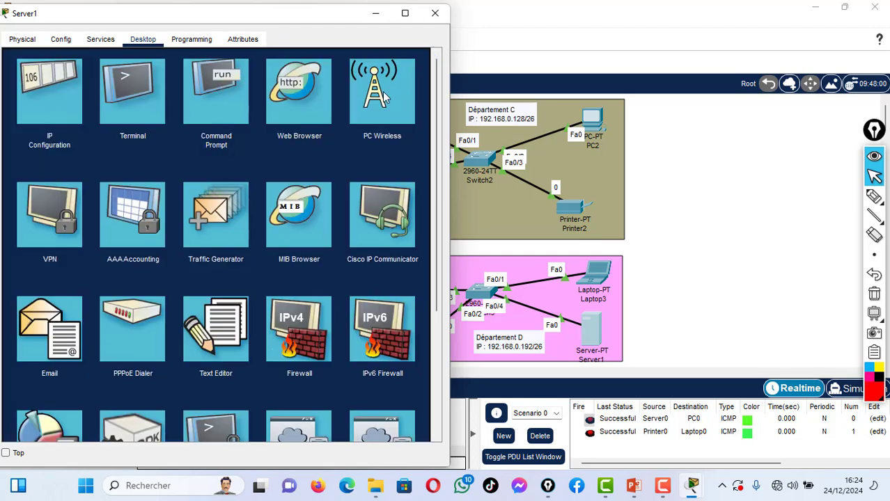
- Turn on Server1's DHCP service and set the serverPool default gateway to 192.168.0.193
click(100, 40)
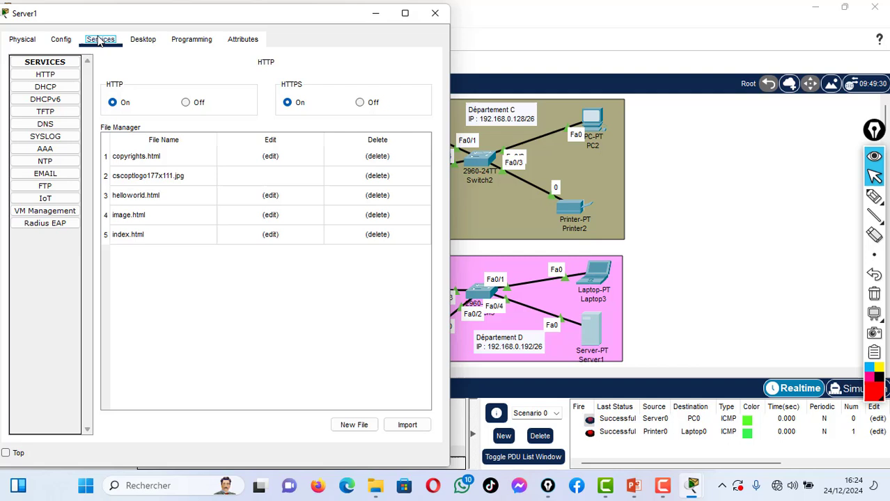
click(51, 91)
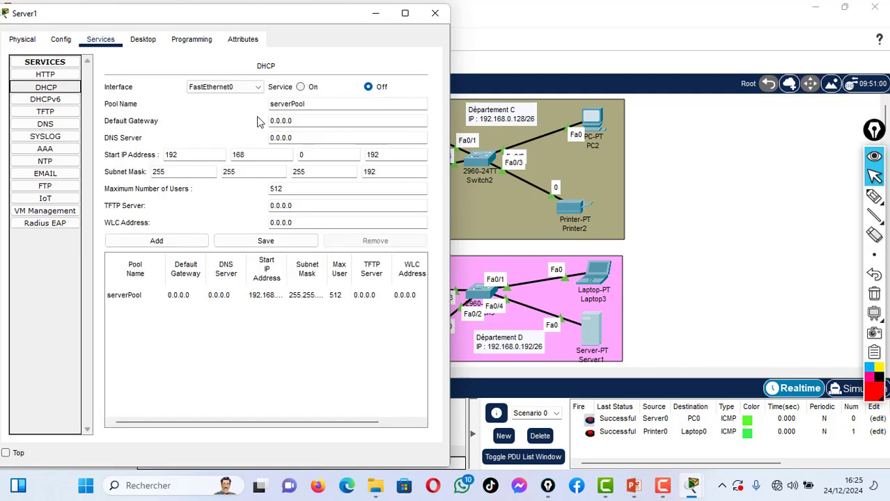
click(300, 86)
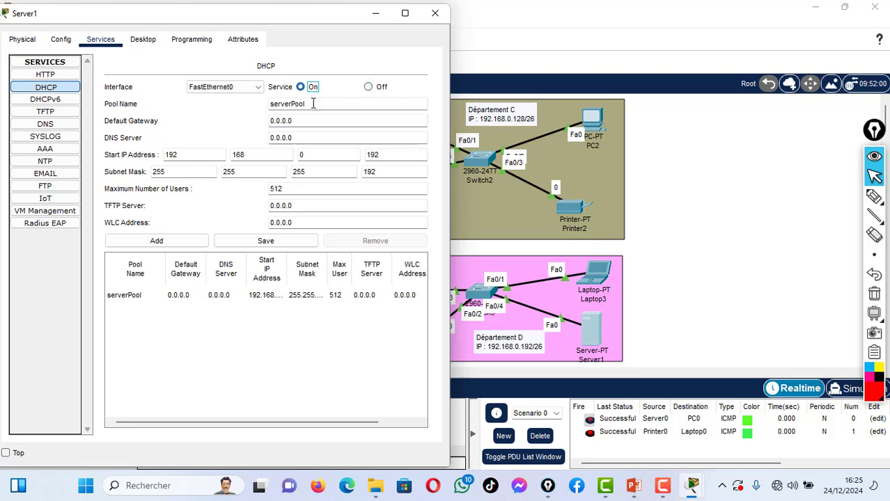
triple_click(317, 124)
text(192)
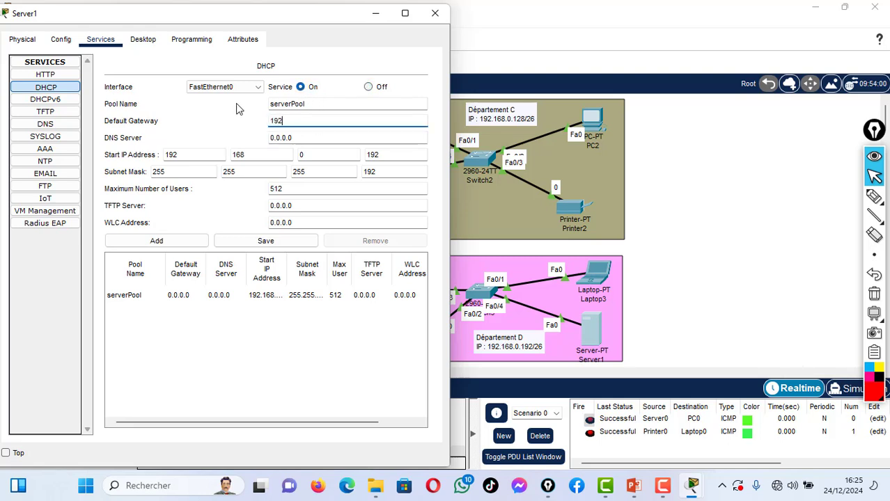
text(.16)
text(8.0.193)
- Set Server1's serverPool start address to 192.168.0.195 and maximum users to 60, save the pool and close the server window
click(385, 156)
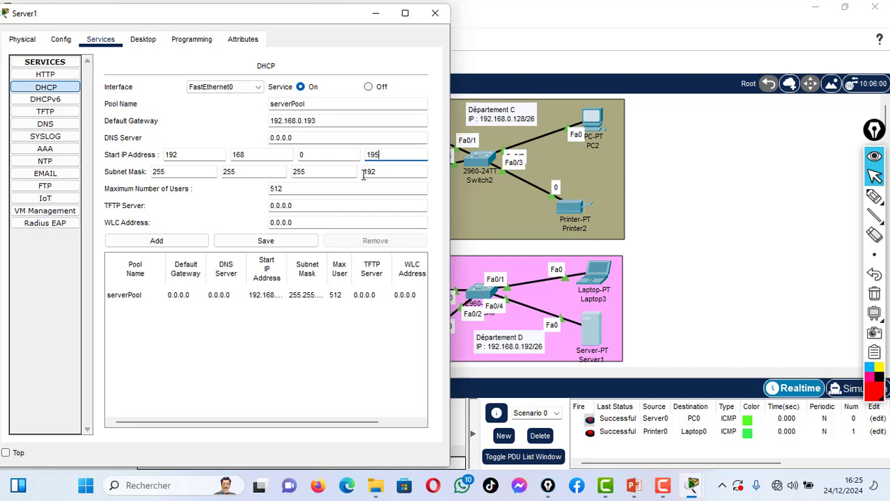
double_click(284, 187)
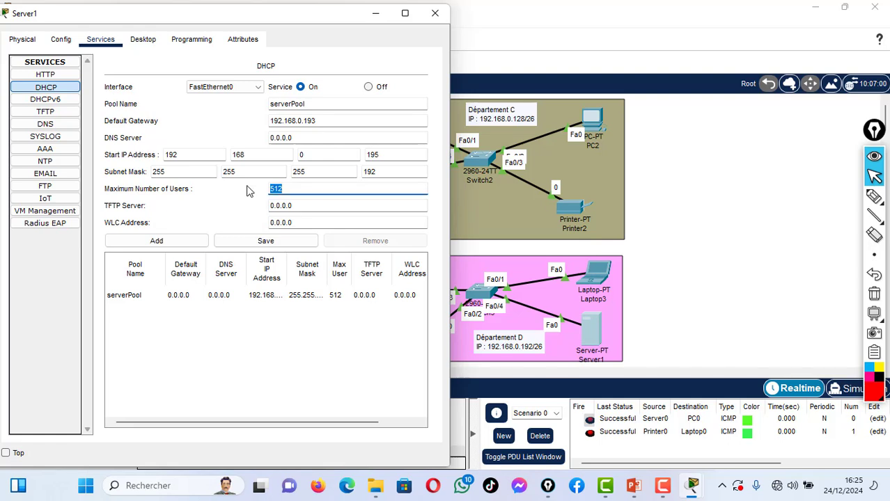
text(60)
click(245, 245)
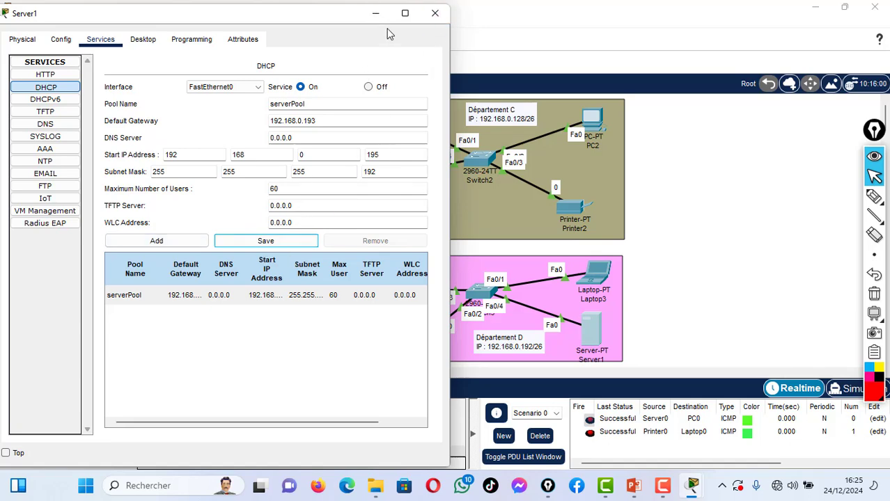
click(404, 13)
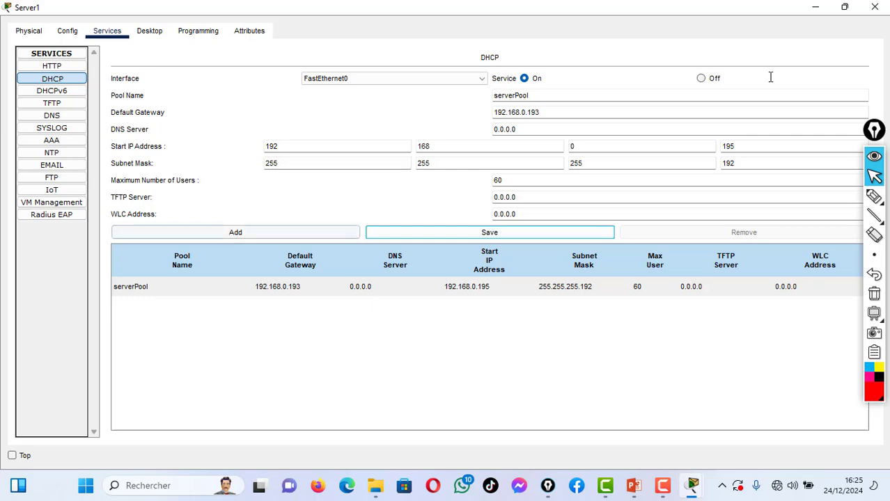
click(876, 7)
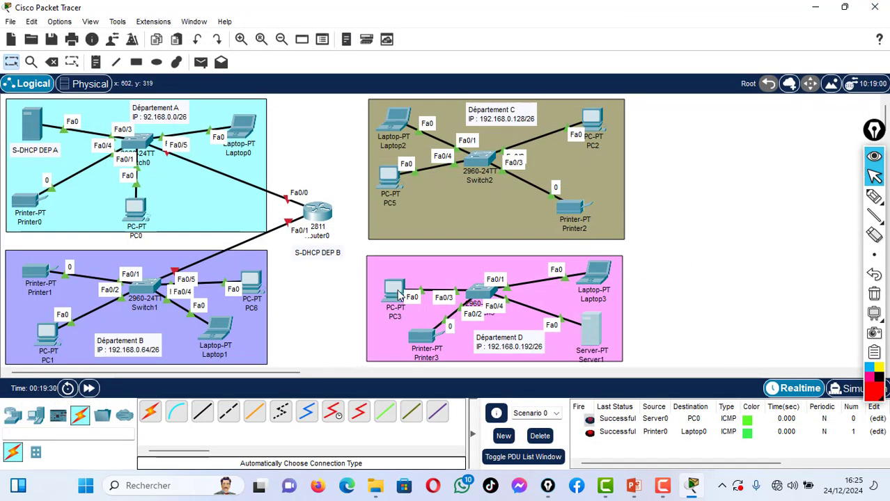
- Switch PC3 in Département D to DHCP addressing and close its window
drag(398, 295, 394, 293)
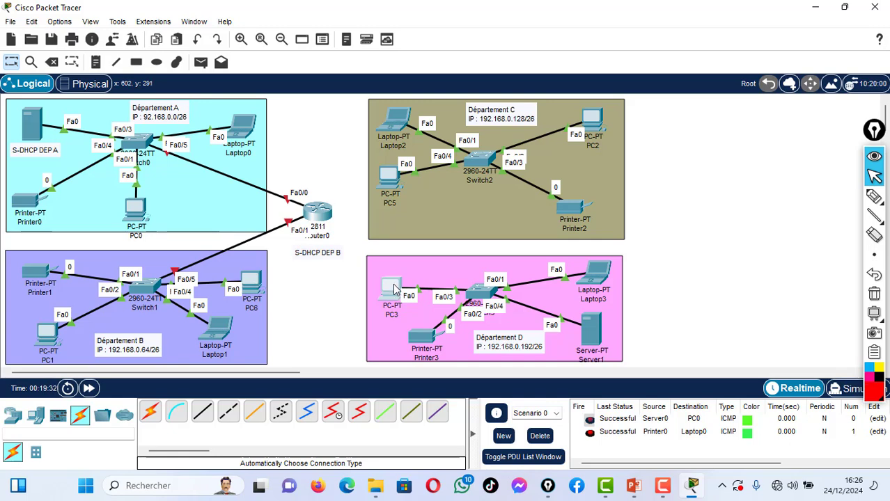
click(391, 288)
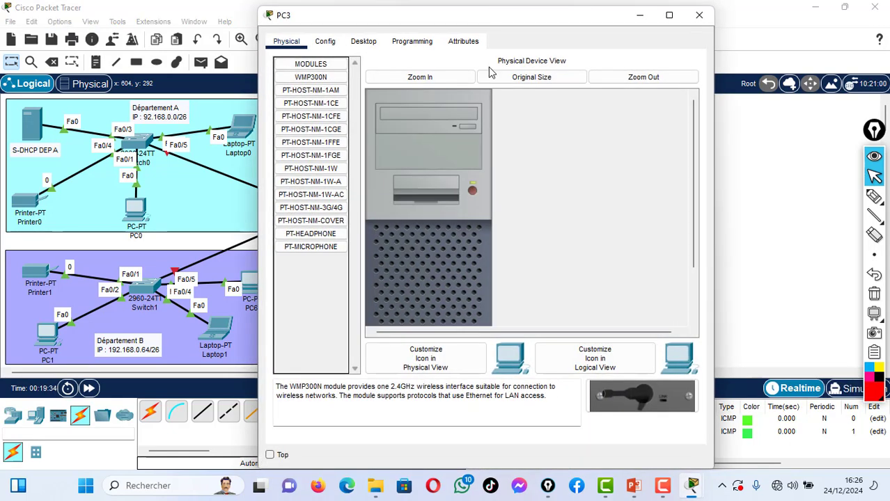
click(364, 42)
click(331, 93)
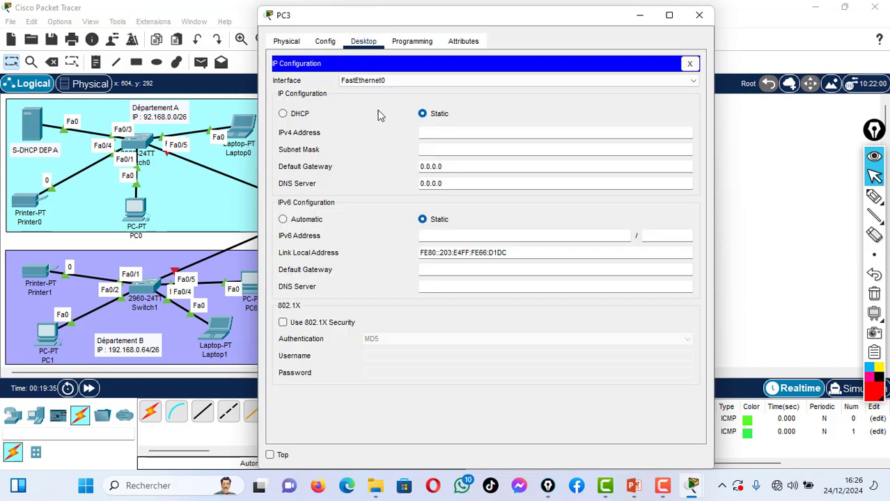
click(283, 113)
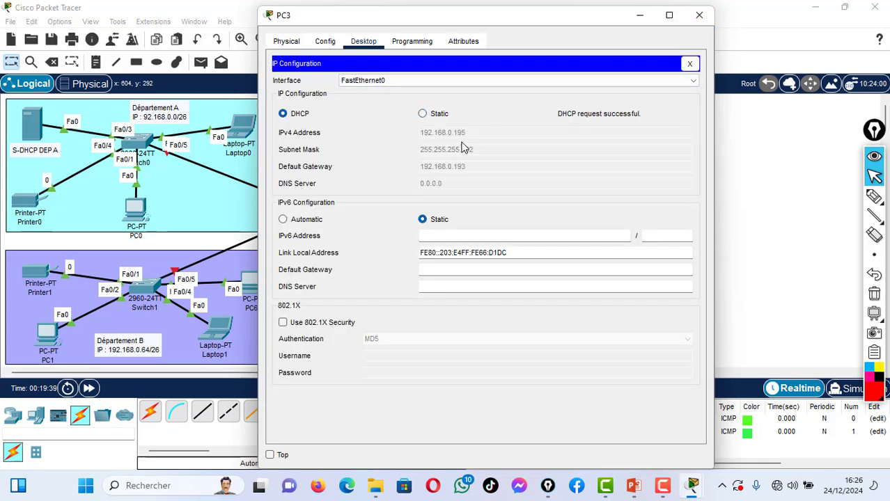
click(701, 15)
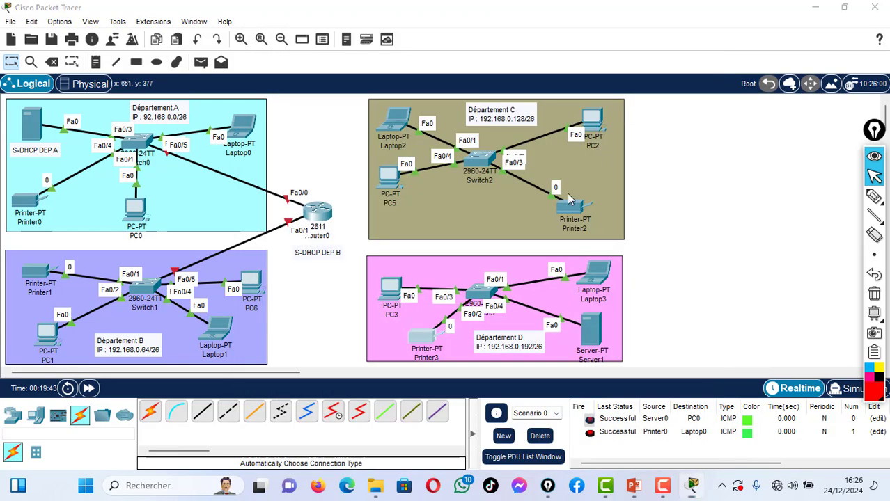
- Switch Printer3 in Département D to DHCP addressing, check its FastEthernet0 settings and close its window
click(427, 346)
click(325, 72)
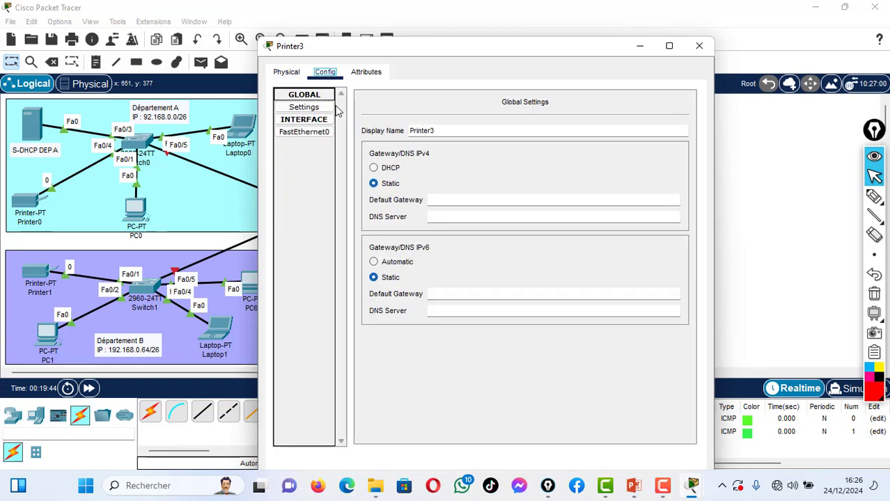
click(373, 168)
click(313, 136)
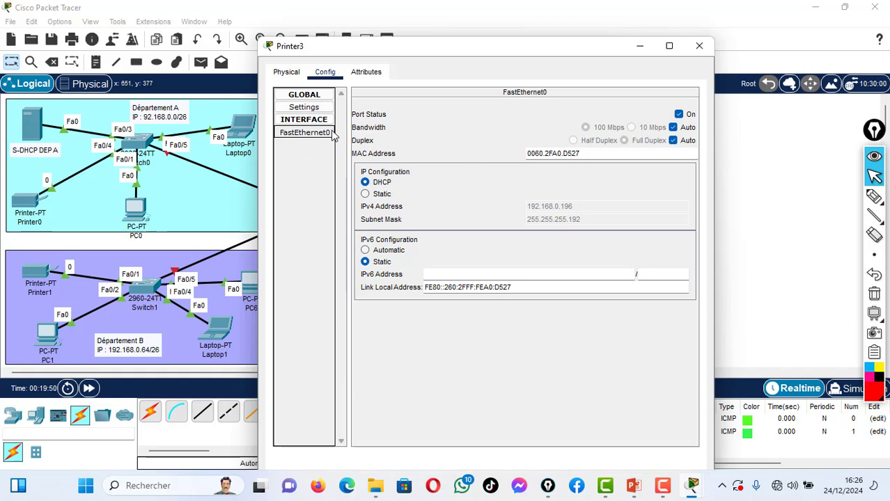
click(699, 47)
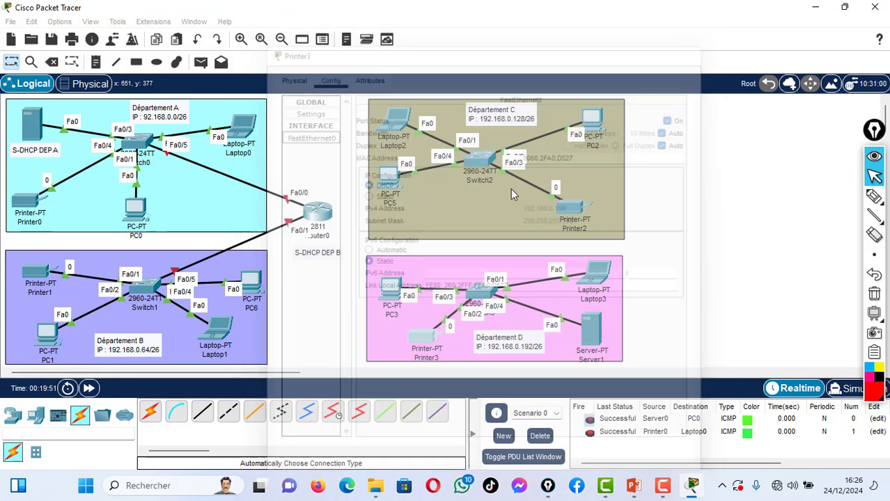
- Switch Laptop3 in Département D to DHCP in its IP configuration and close its window
click(593, 274)
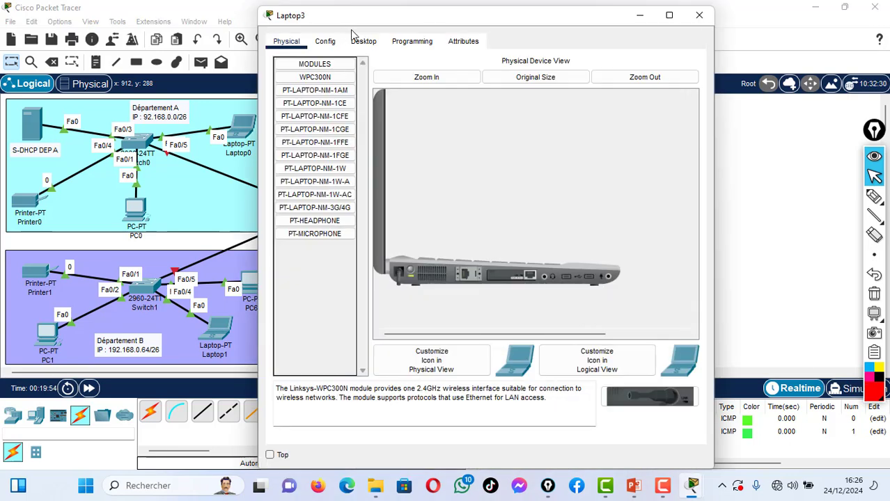
click(358, 40)
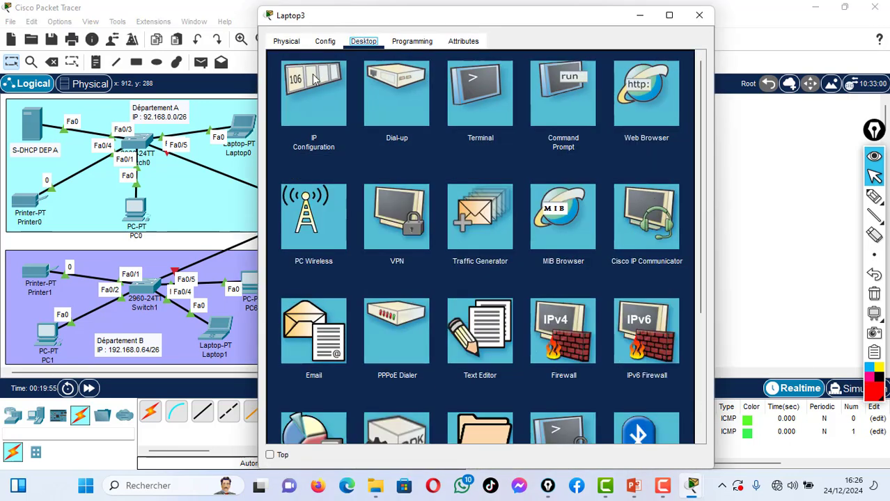
click(316, 81)
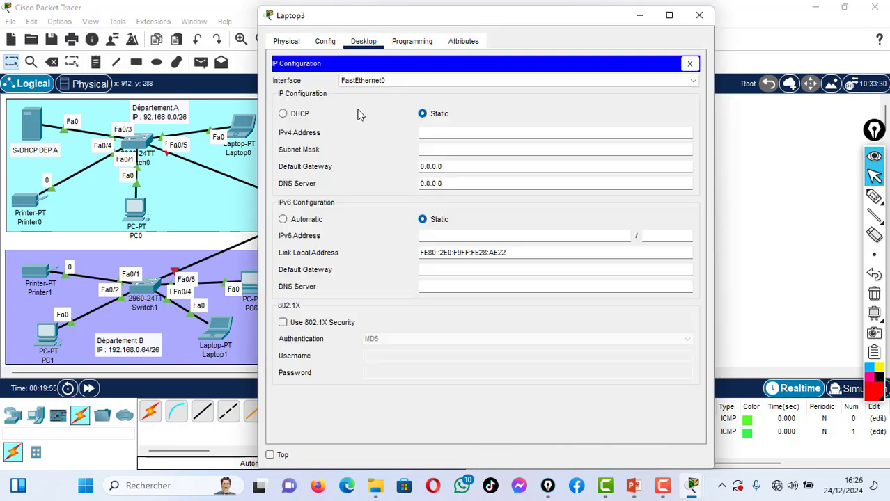
click(284, 113)
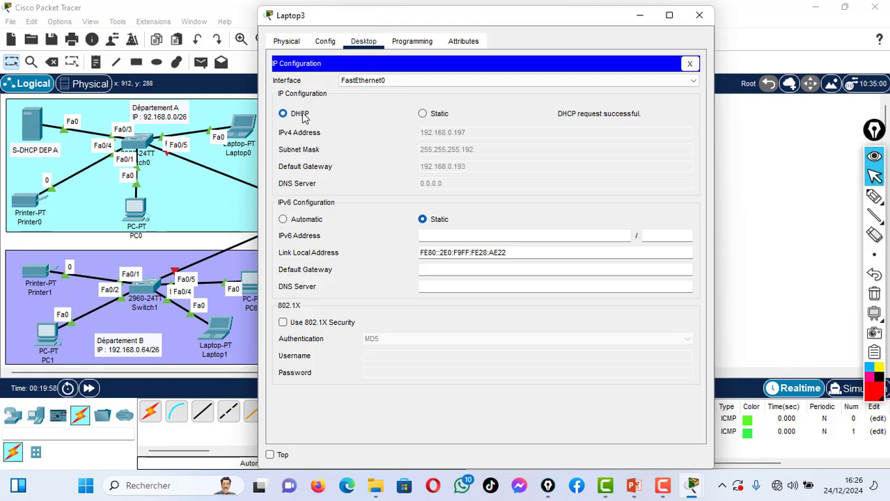
click(699, 15)
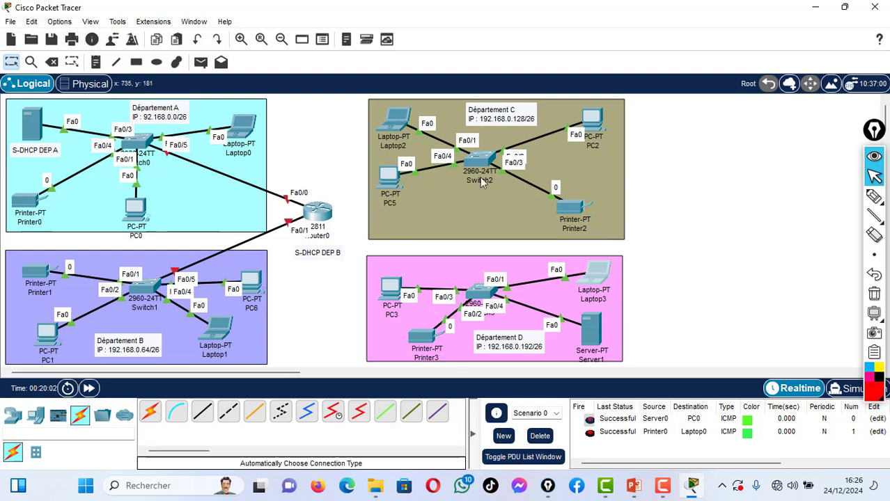
- Send simple test PDUs from PC3 to Server1 and from Printer3 to Laptop3, and delete all PDUs of Scenario 0
click(205, 64)
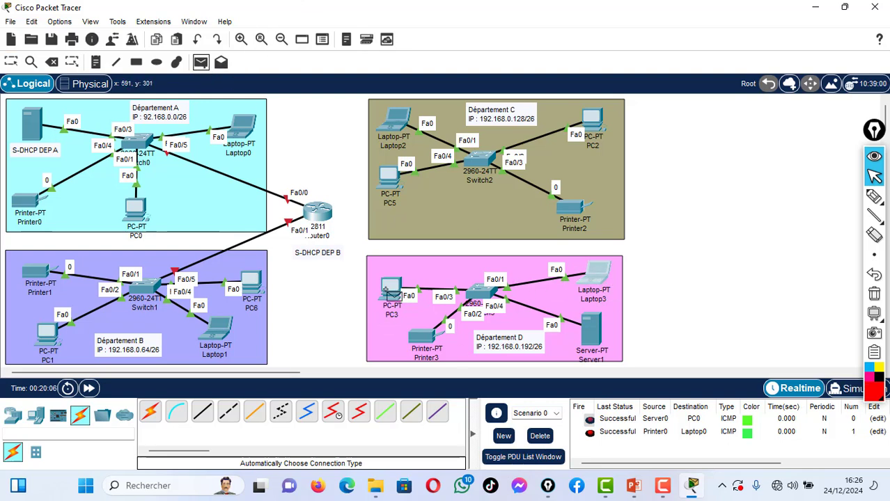
click(389, 289)
click(588, 339)
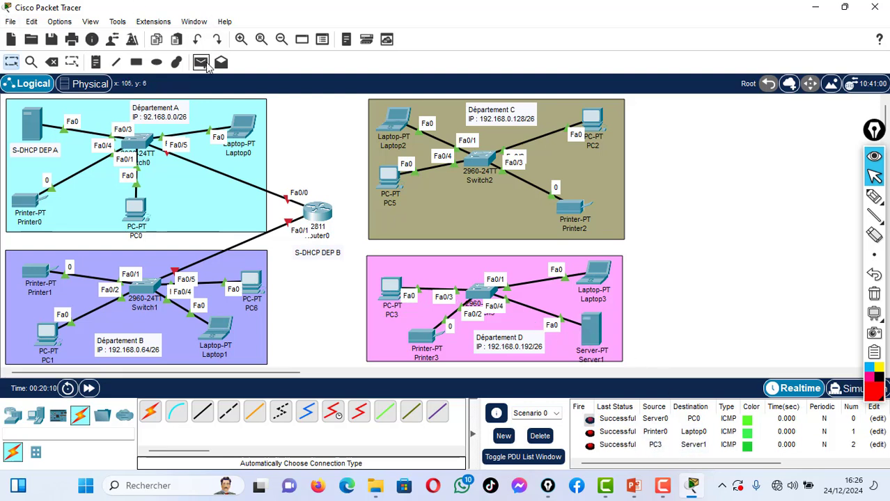
click(204, 64)
click(428, 338)
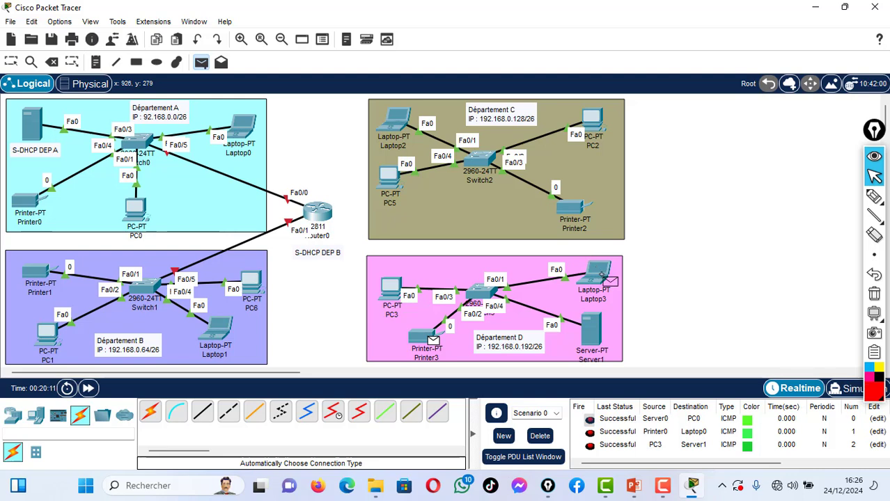
click(595, 274)
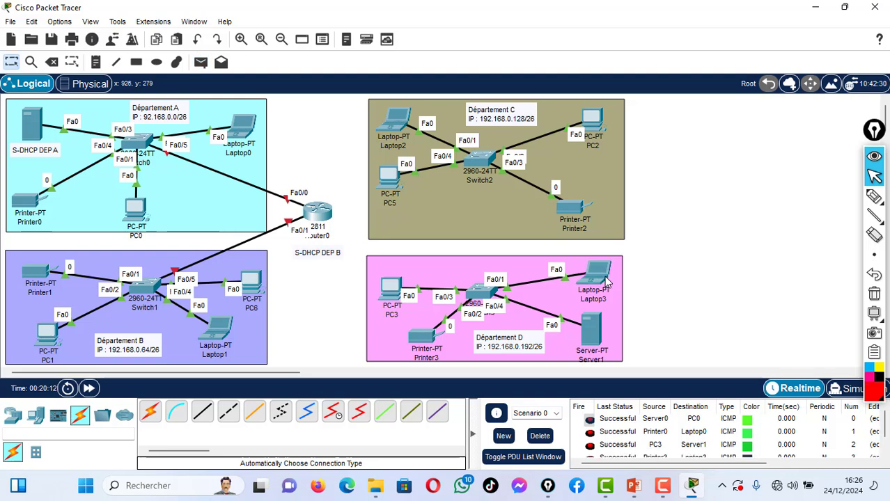
double_click(885, 417)
click(541, 436)
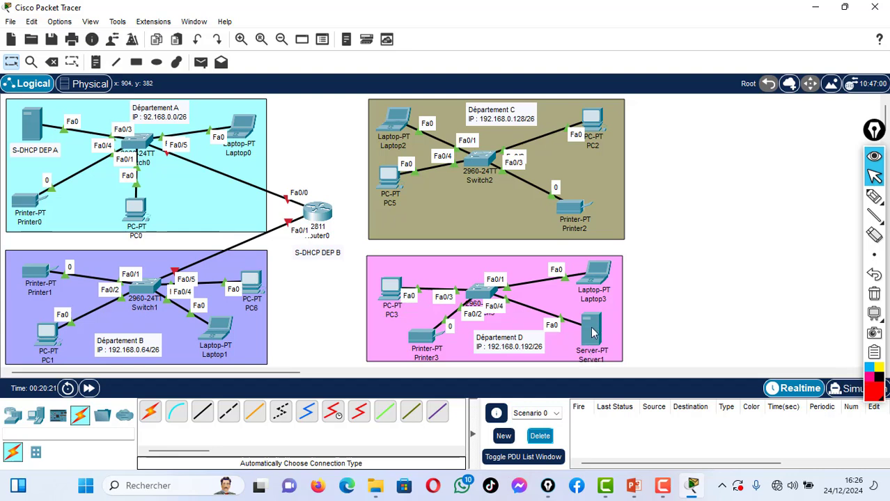
- Shift Server1 slightly up in Département D and place the note "S-DHCP DEP D" over its name label
drag(587, 349, 584, 345)
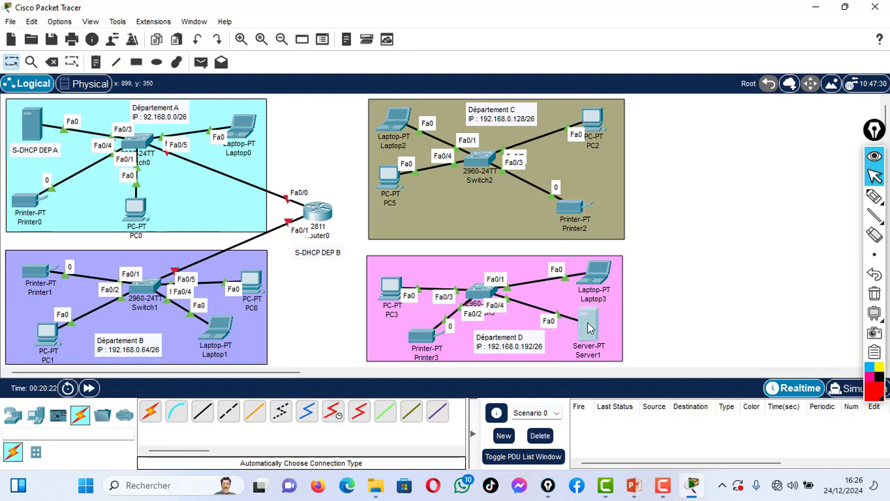
click(96, 62)
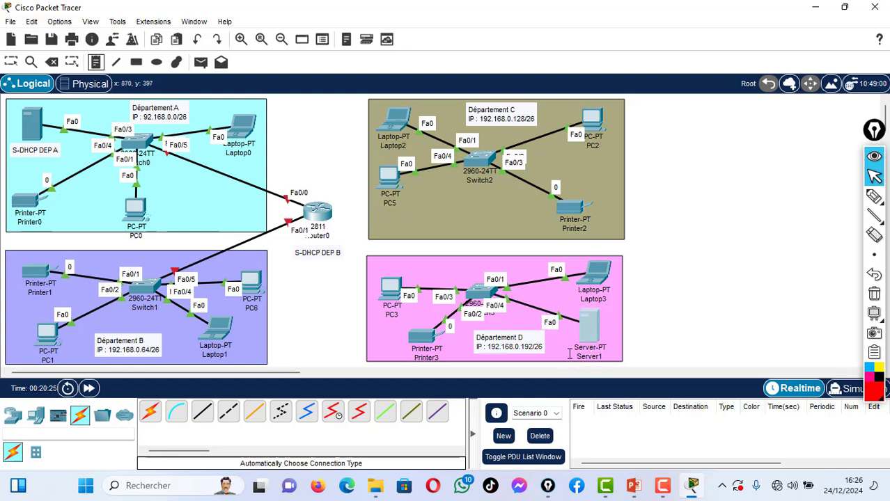
click(569, 353)
text(S)
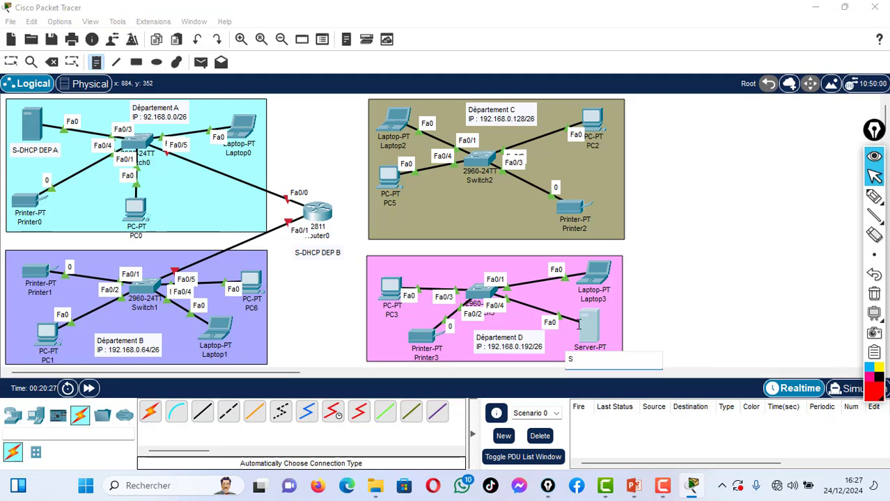
text(-DHCP DEP D)
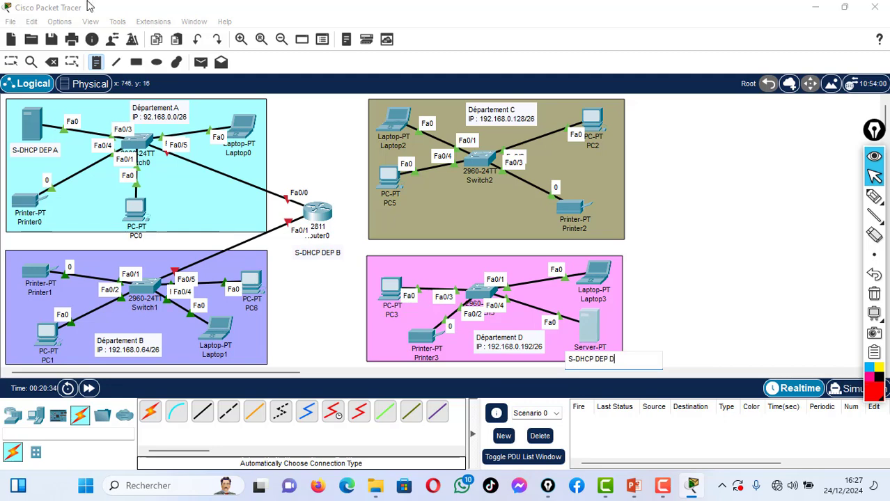
click(557, 380)
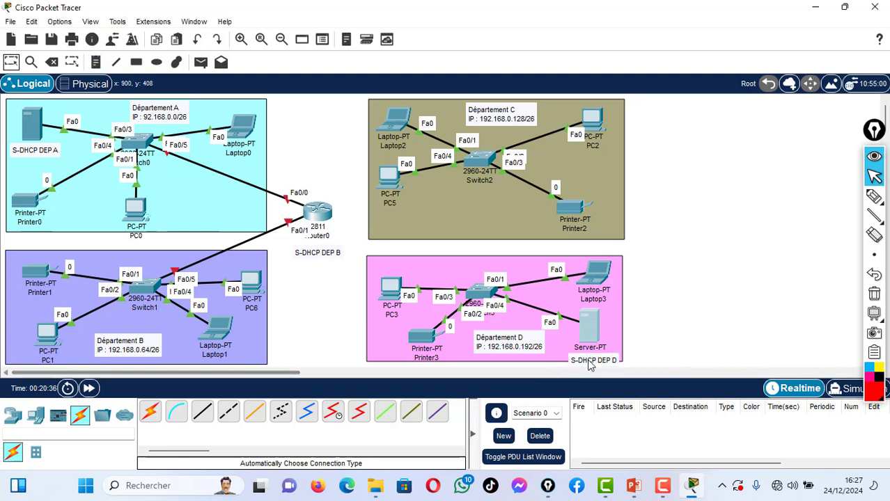
drag(589, 360, 585, 350)
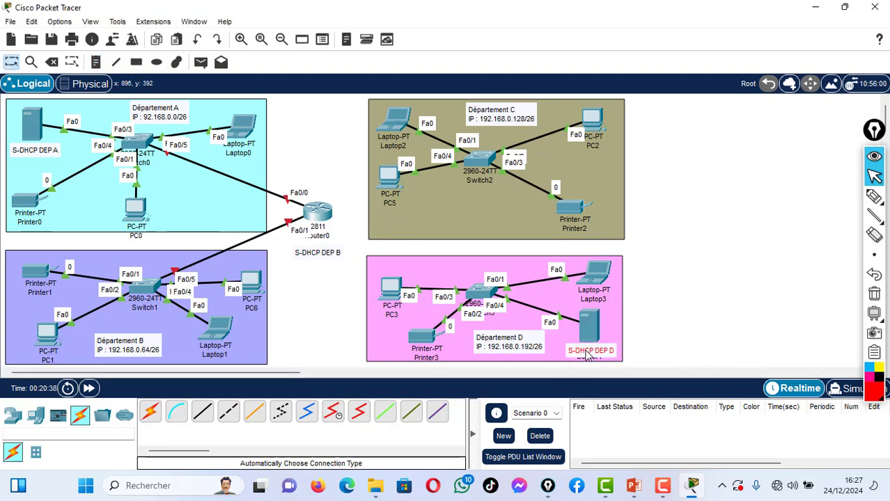
click(683, 230)
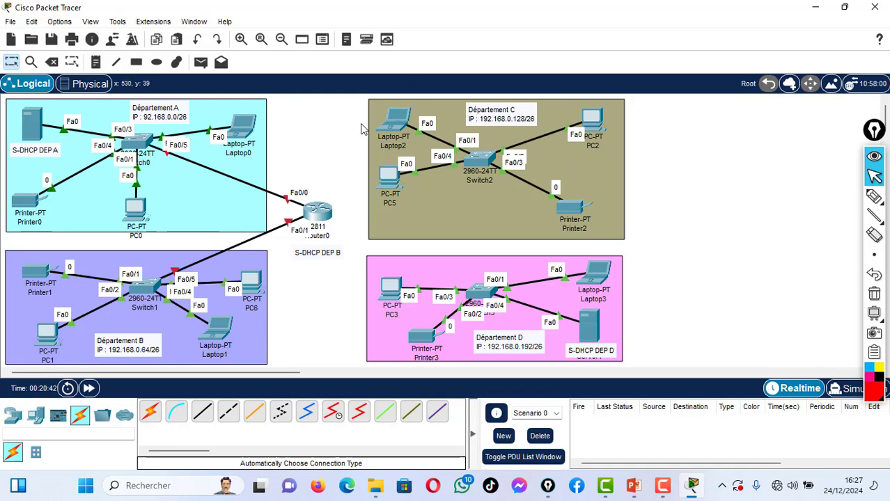
- Give Laptop2 in Département C the static IPv4 address 192.168.0.130 with subnet mask 255.255.255.192
click(394, 130)
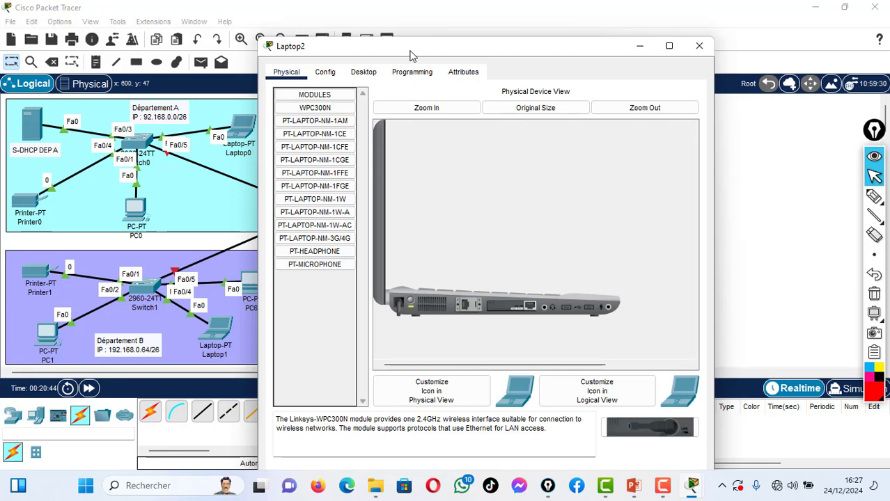
drag(410, 53, 383, 216)
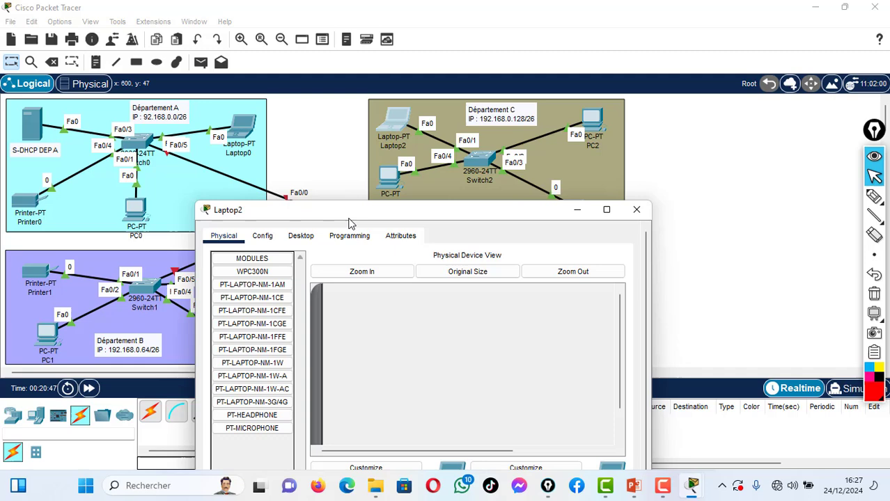
click(306, 240)
click(273, 311)
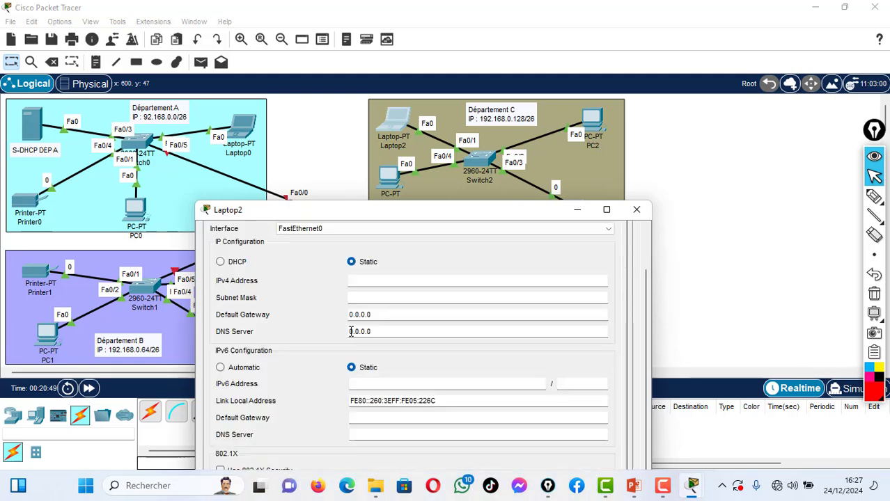
click(365, 282)
text(192.168.0.)
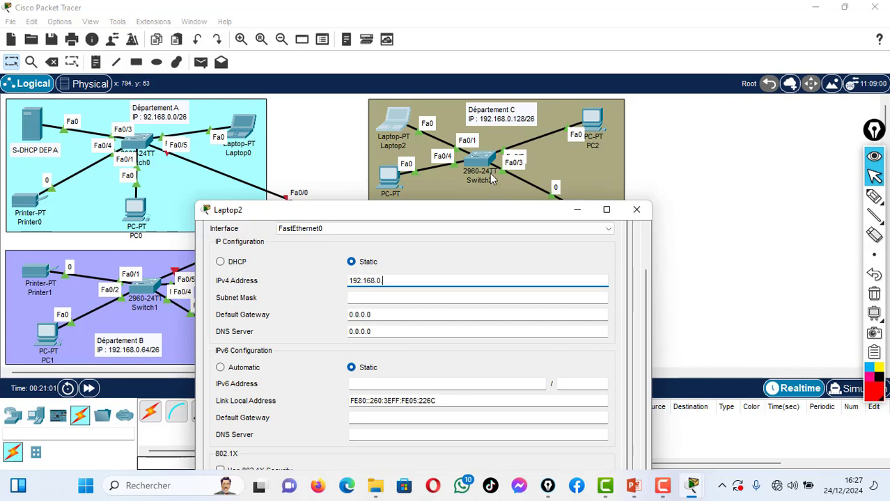
text(130)
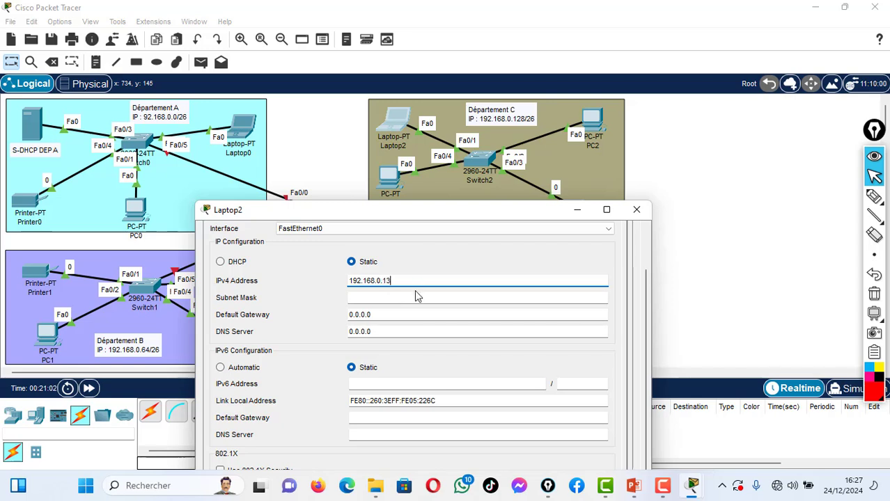
click(377, 302)
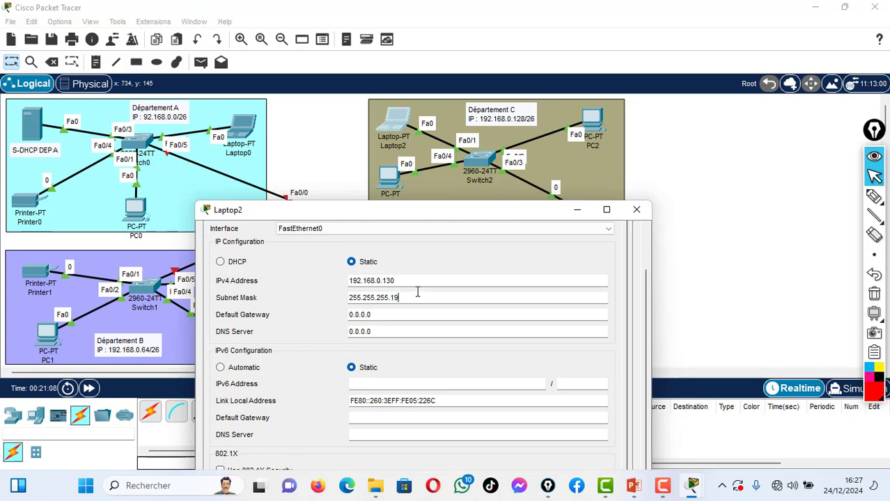
text(192)
- Set Laptop2's default gateway to 192.168.0.129 and close its window
click(382, 315)
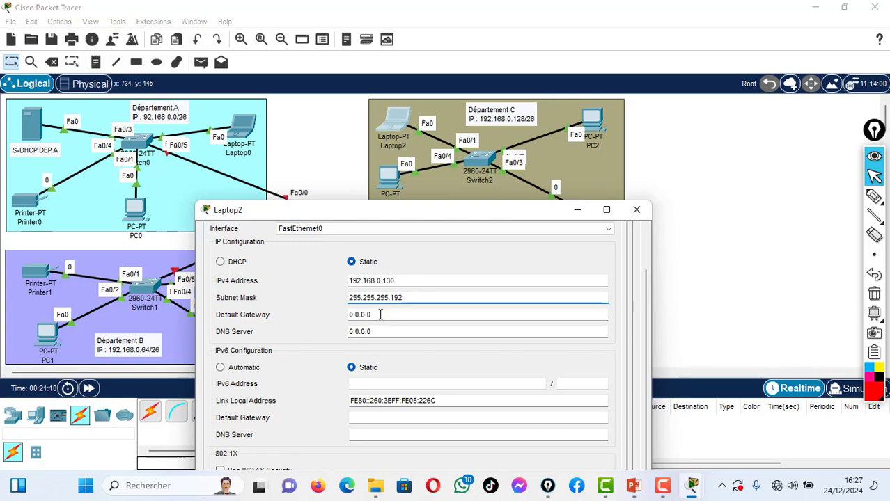
drag(382, 315, 291, 319)
text(192)
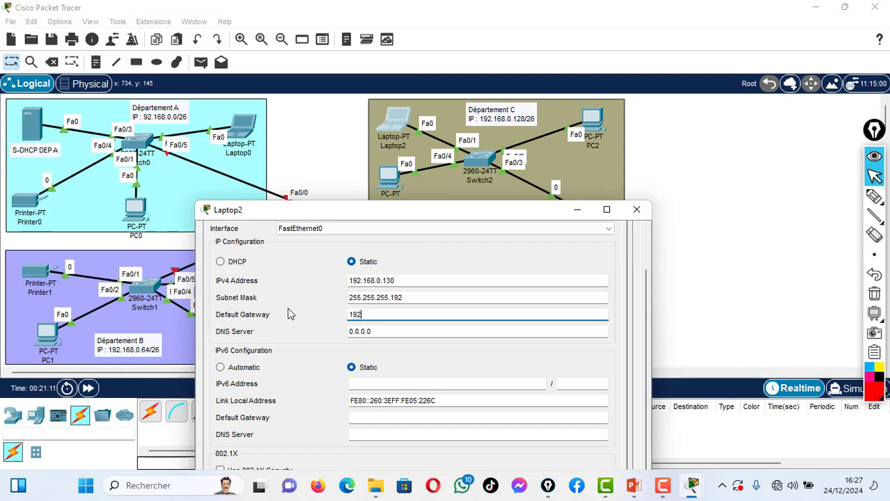
text(.168)
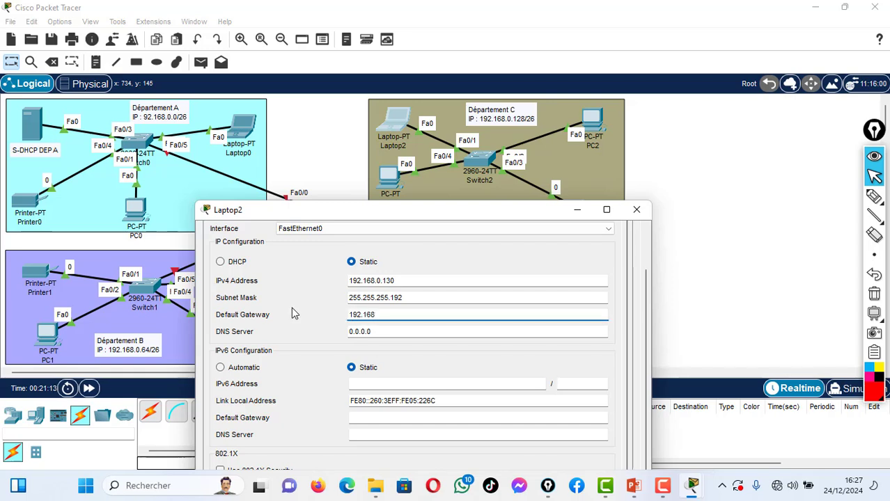
text(.0.129)
click(387, 281)
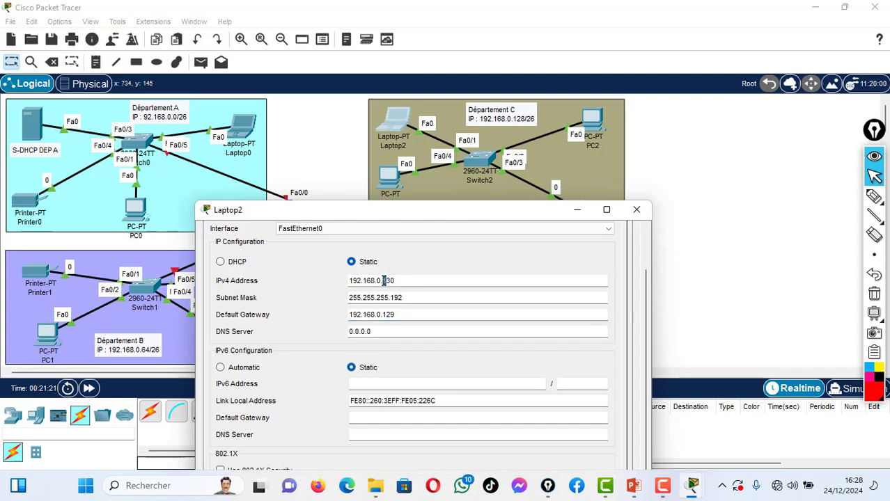
drag(381, 280, 333, 287)
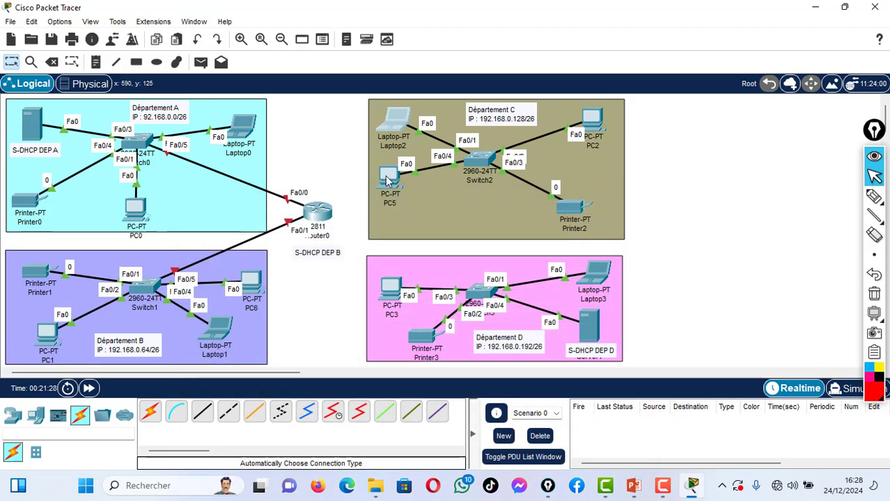
- Give PC5 in Département C the static IPv4 address 192.168.0.131 with subnet mask 255.255.255.192
click(387, 178)
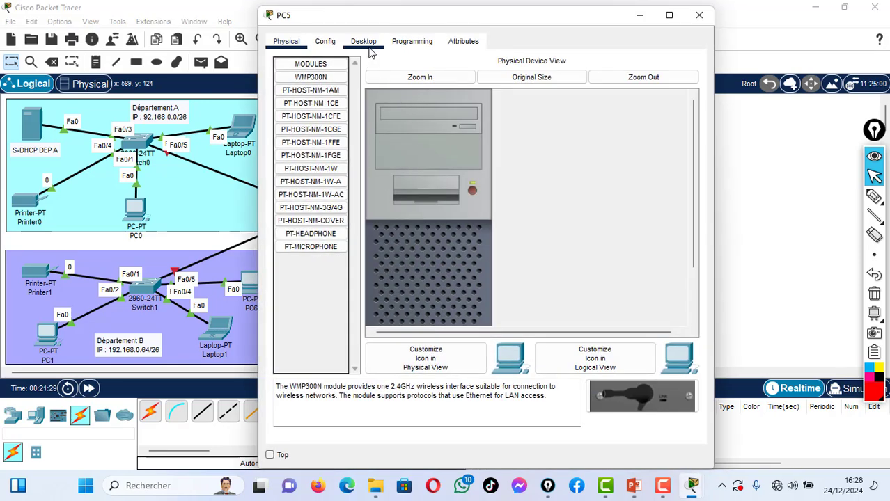
click(365, 43)
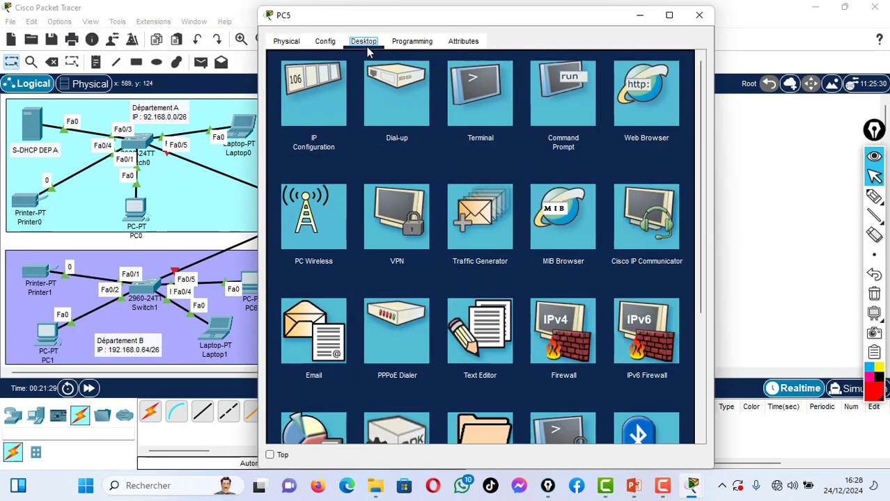
click(304, 79)
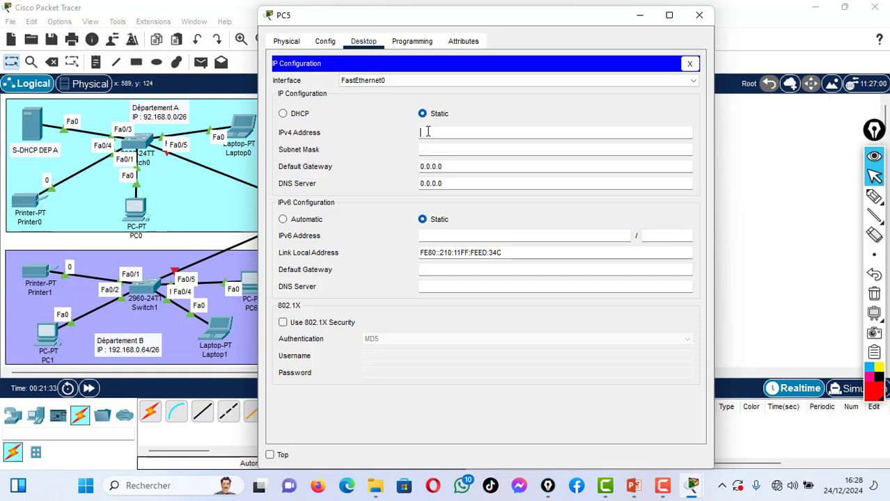
text(192.168.0.)
drag(509, 19, 846, 126)
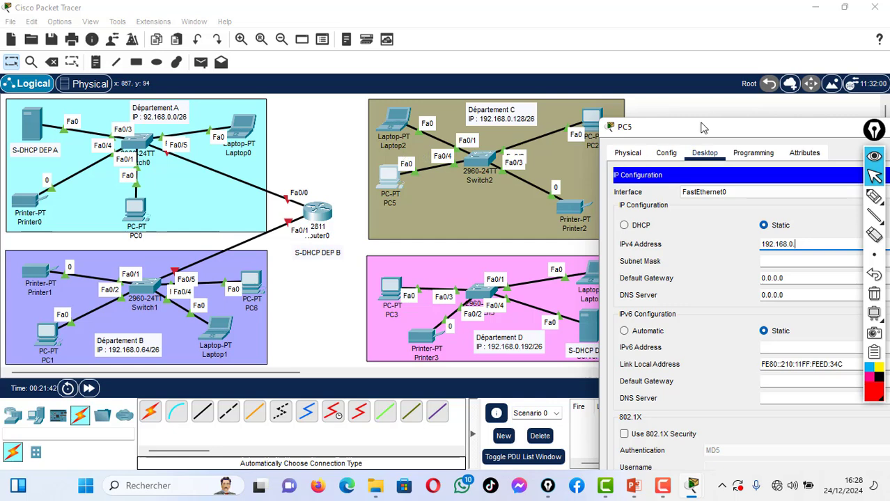
drag(703, 127, 548, 113)
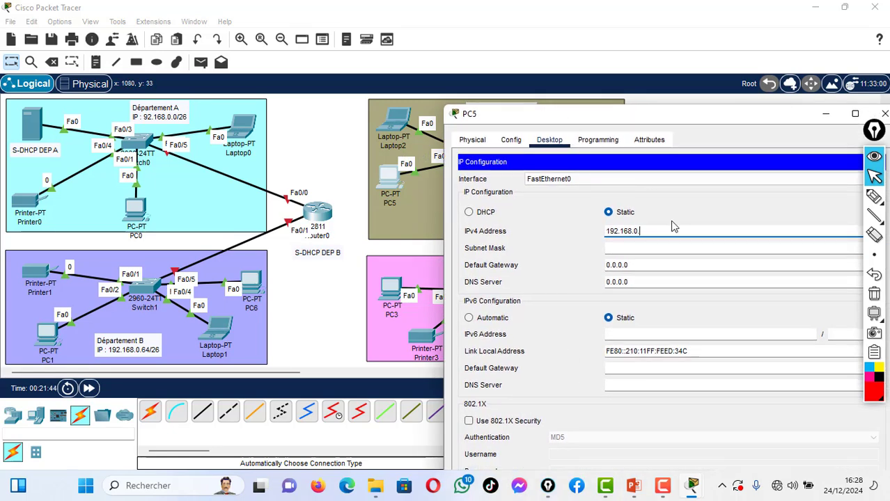
text(131)
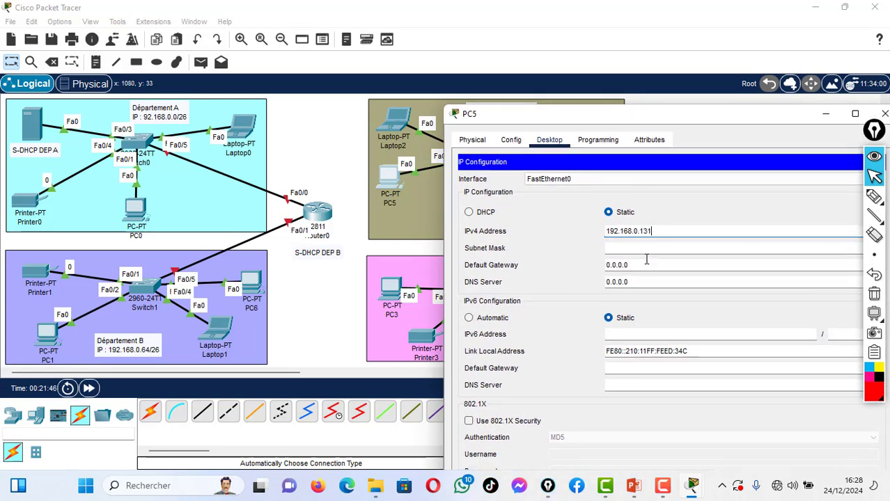
click(635, 248)
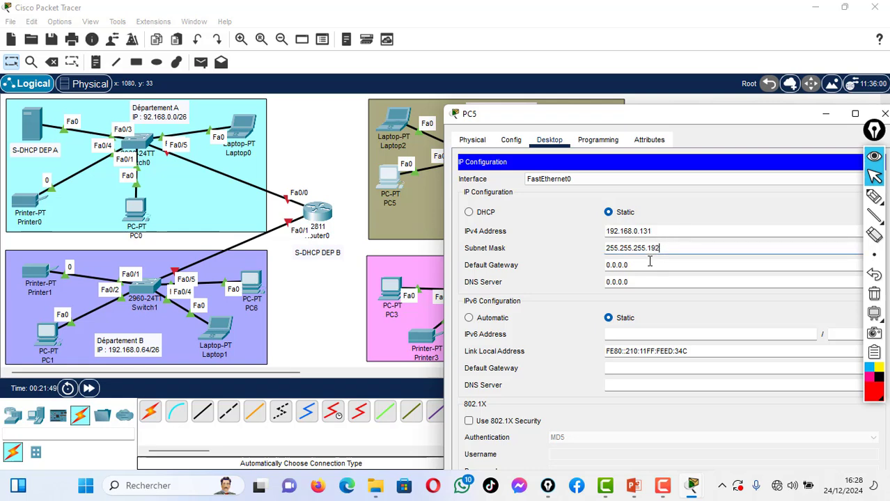
- Set PC5's default gateway to 192.168.0.129 and close its window
click(649, 262)
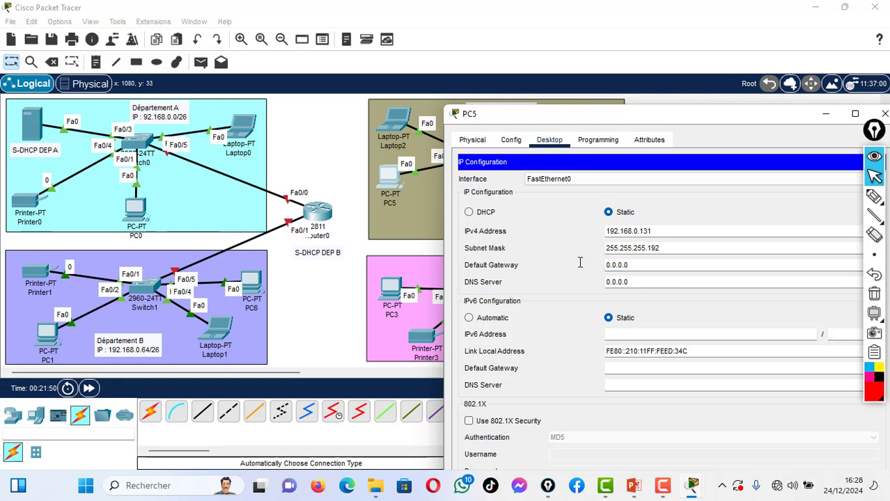
key(ctrl+a)
text(192.168.0.)
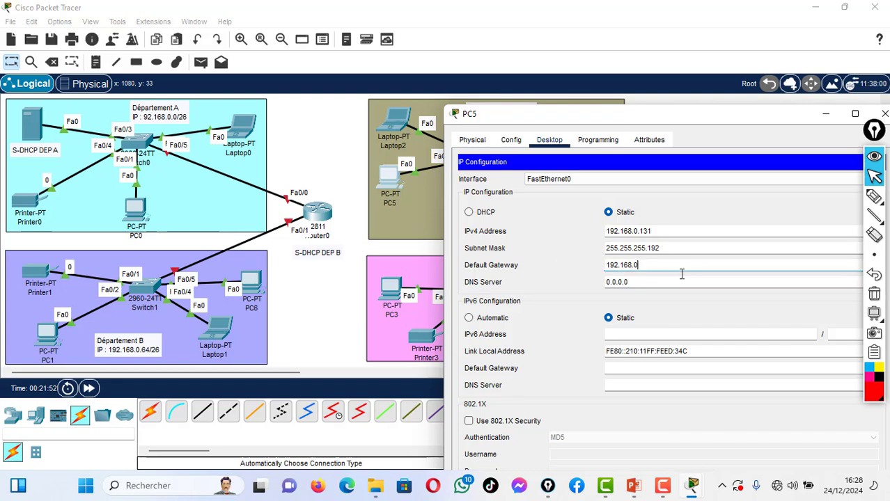
text(12)
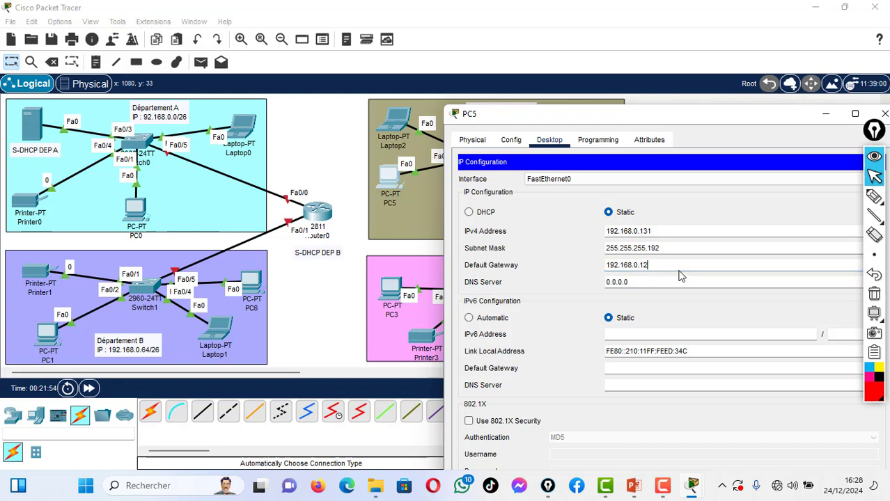
text(9)
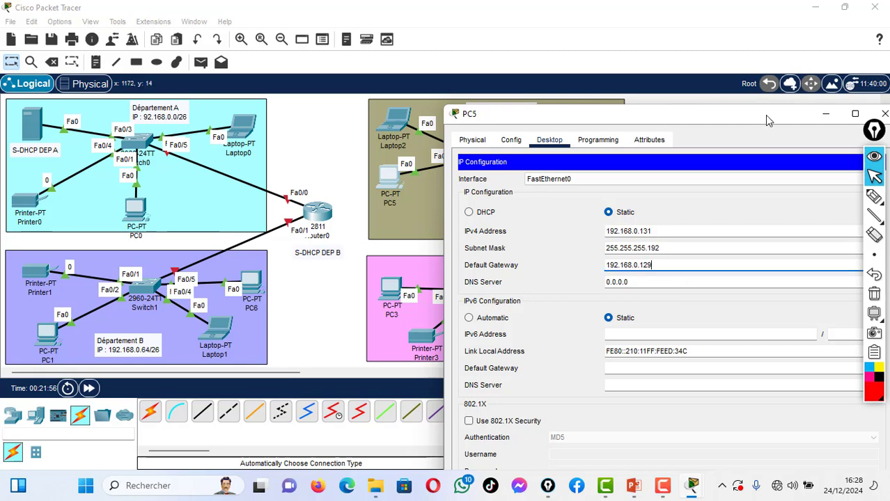
drag(764, 115, 531, 159)
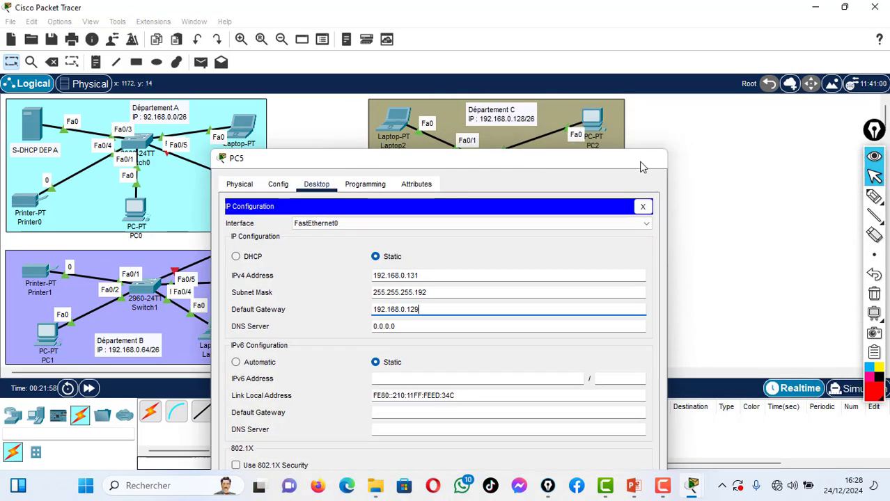
click(654, 158)
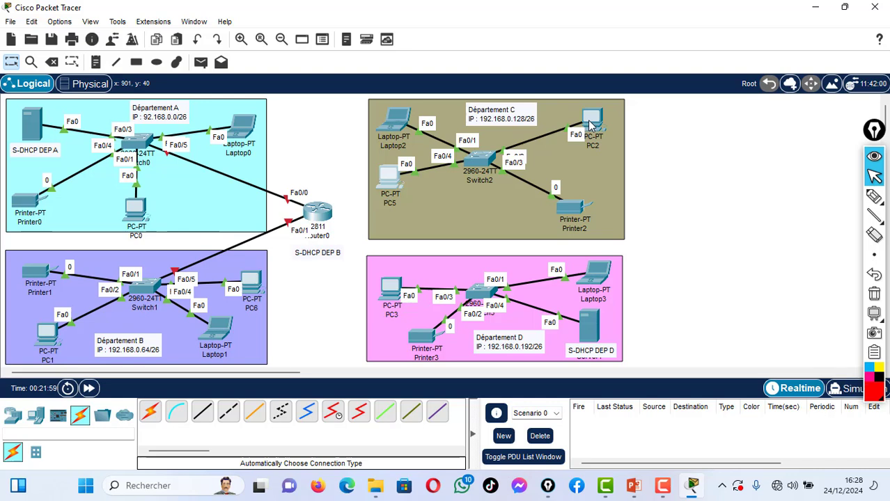
- Give PC2 in Département C the static IPv4 address 192.168.0.132 with subnet mask 255.255.255.192
mouse_move(590, 124)
mouse_move(402, 126)
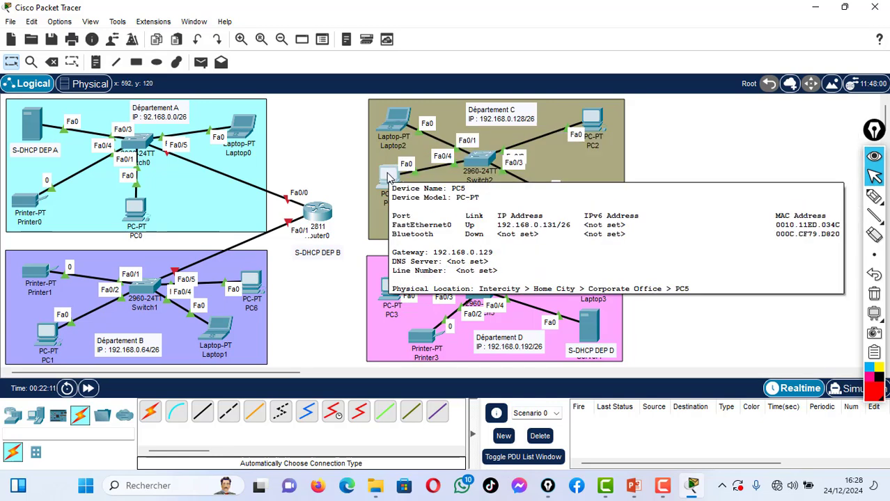
click(591, 120)
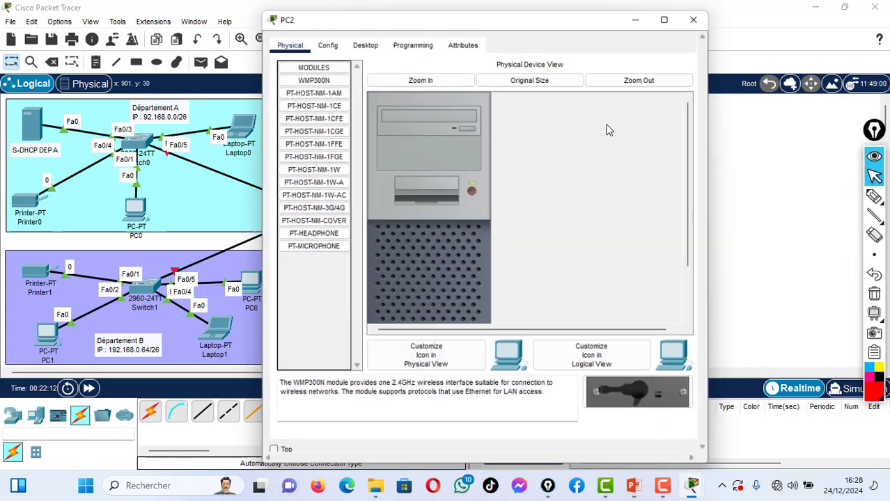
click(365, 41)
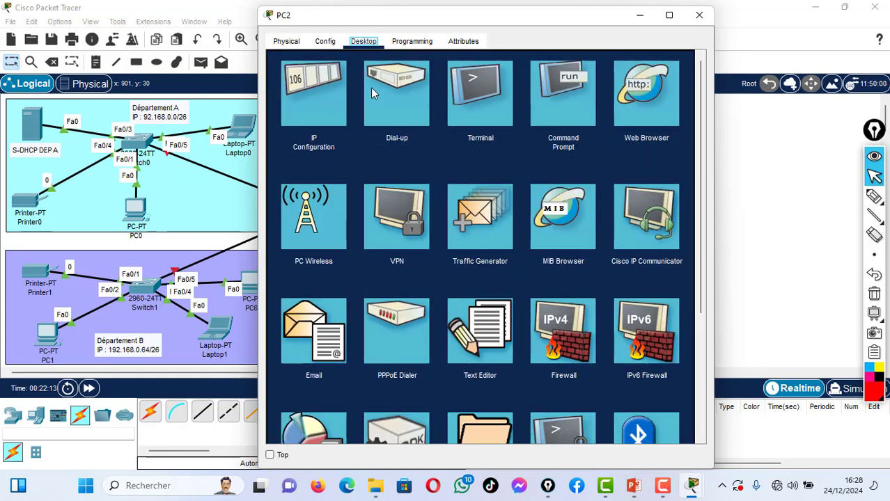
click(325, 112)
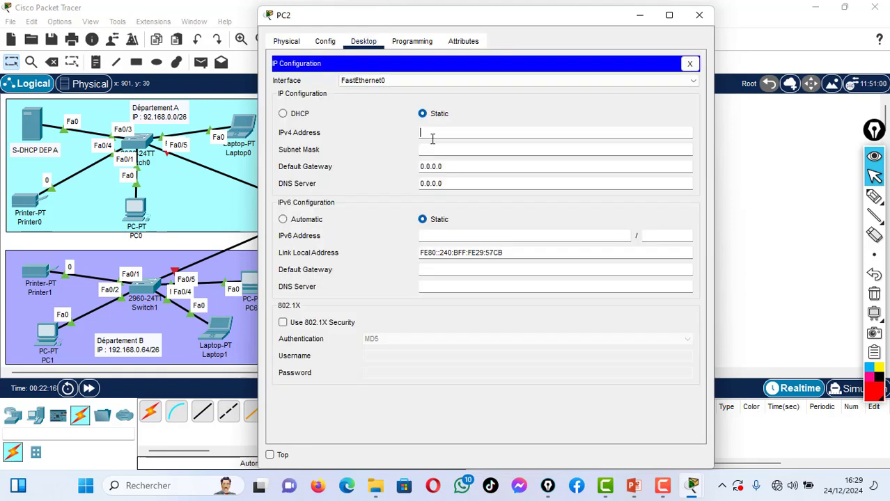
text(192.168.0.132)
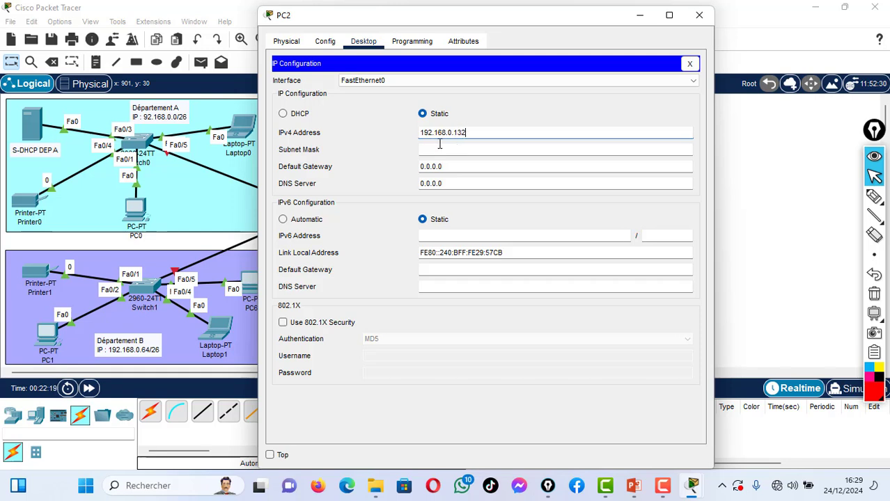
click(436, 149)
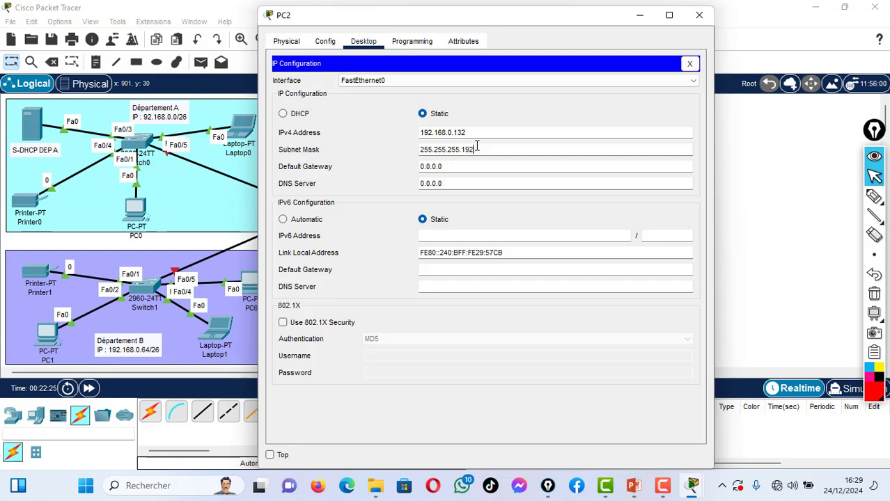
- Set PC2's default gateway to 192.168.0.129 and close its window
double_click(453, 170)
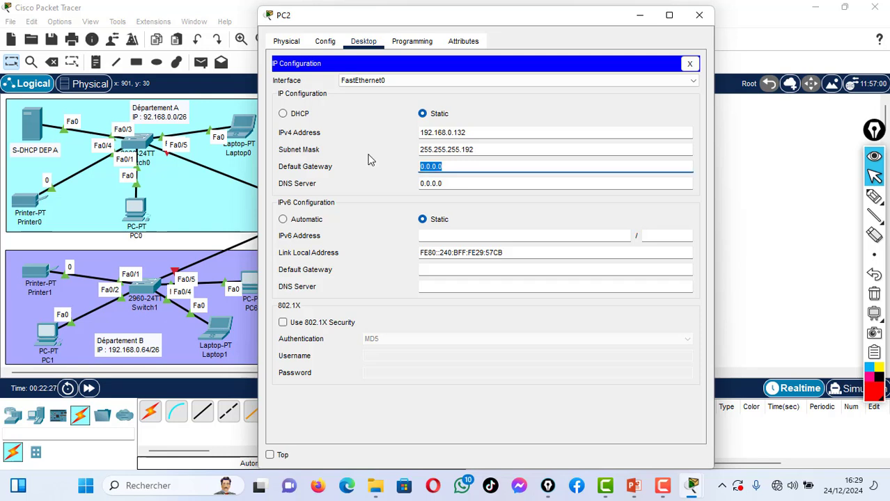
text(192.168.0.12)
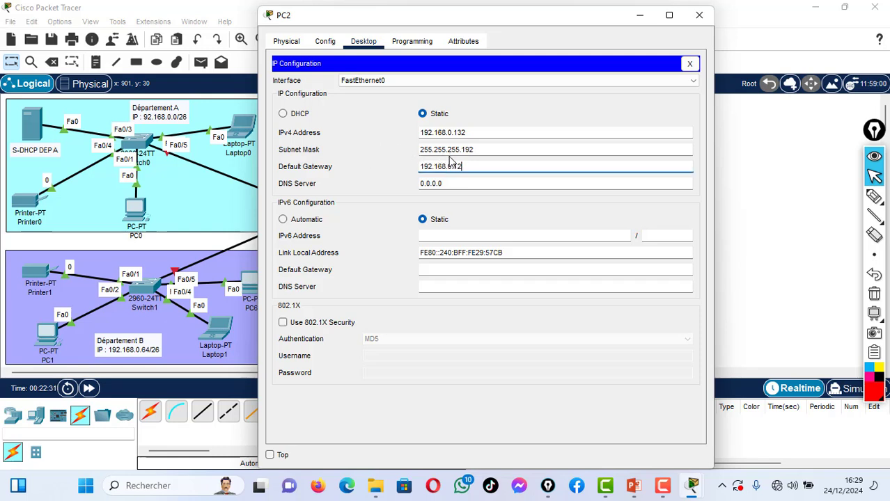
text(9)
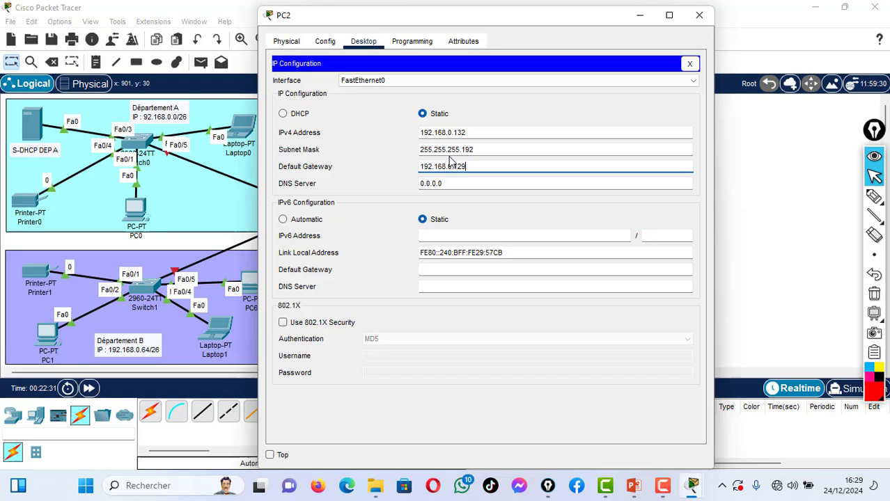
click(699, 15)
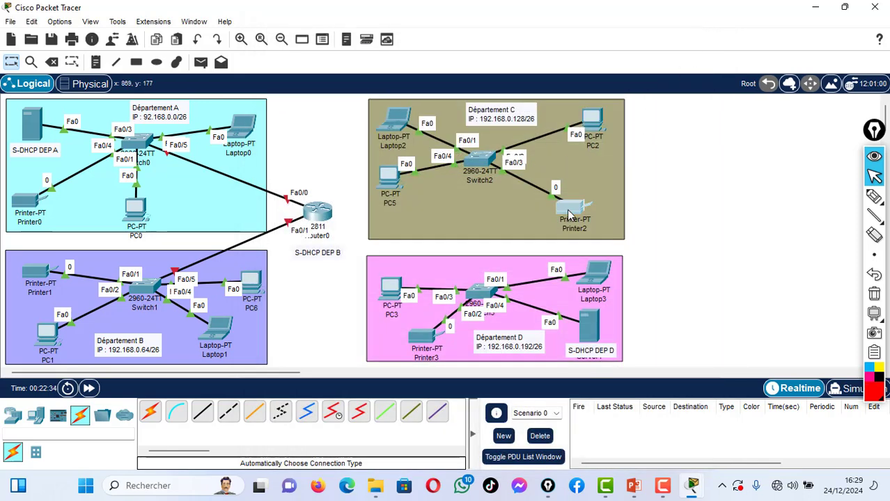
- Set Printer2's IPv4 default gateway to 192.168.0.129 and open its FastEthernet0 settings with static IPv4 addressing
click(570, 213)
click(324, 41)
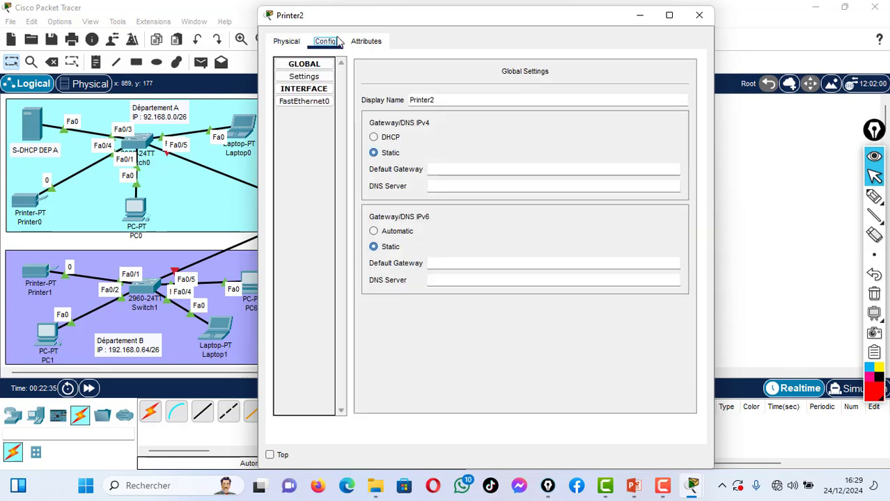
click(451, 171)
text(192.168.0)
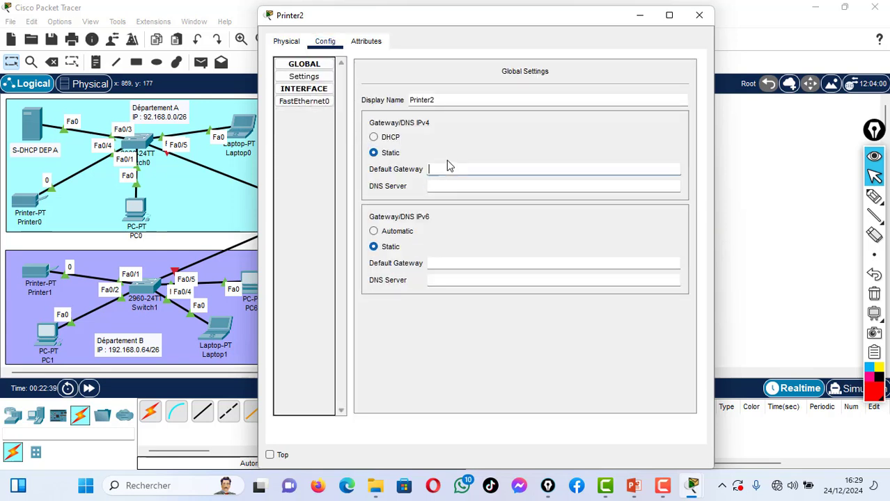
text(.)
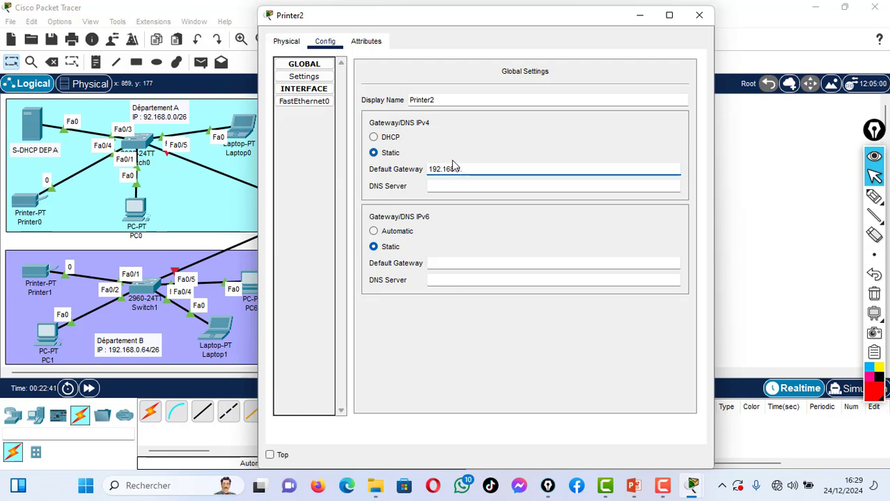
text(129)
click(324, 109)
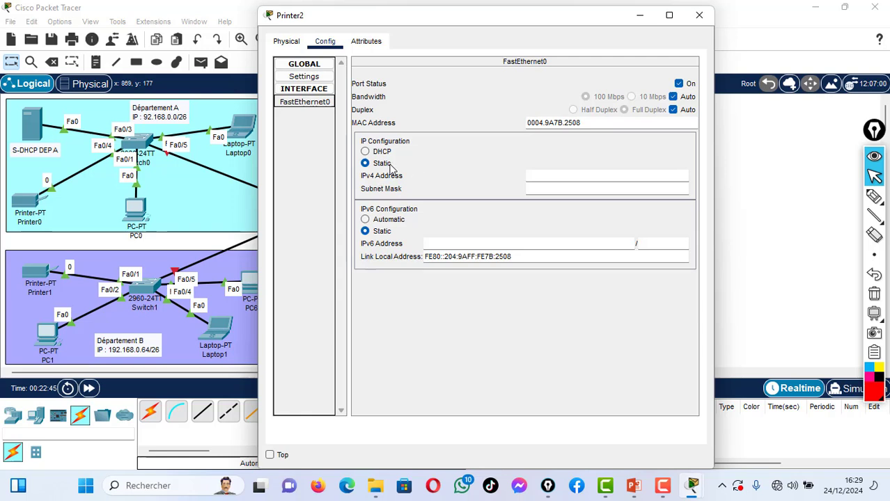
click(366, 163)
click(553, 174)
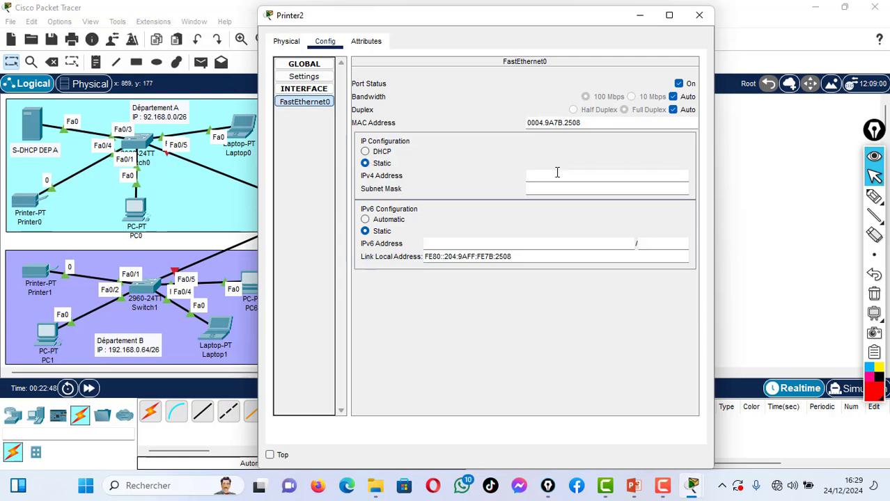
text(192.168.0.)
click(639, 15)
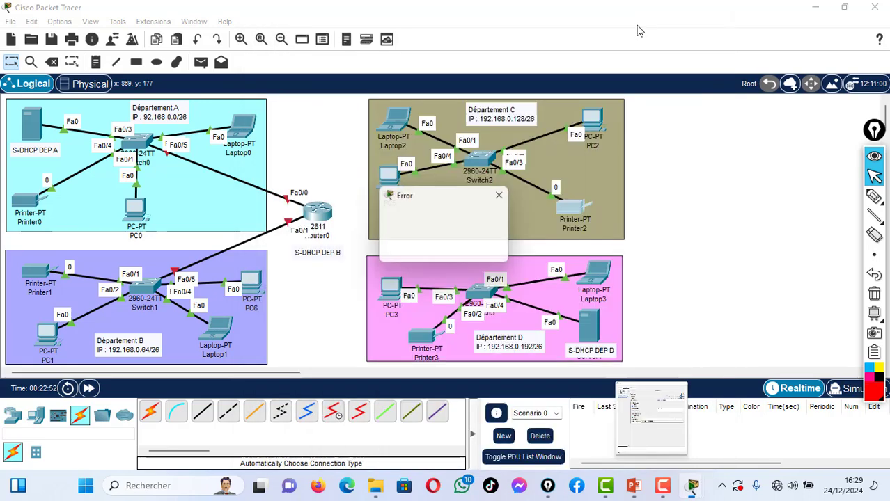
click(489, 249)
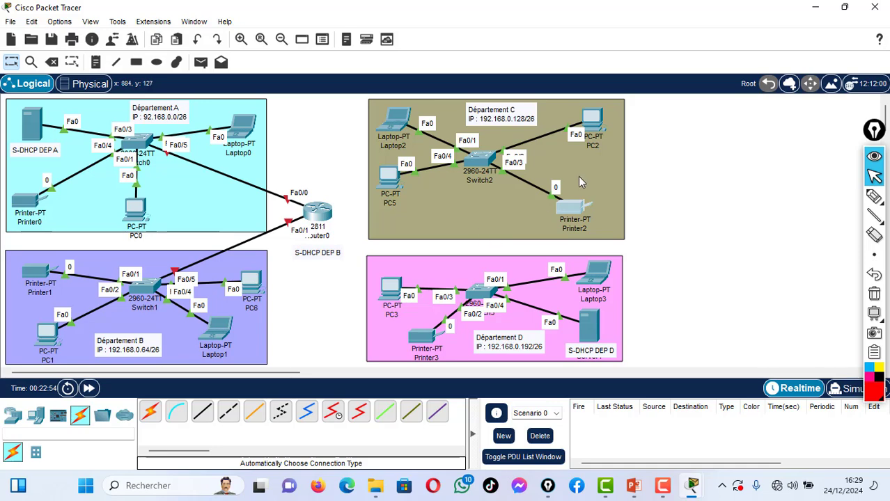
- Give Printer2's FastEthernet0 interface the IPv4 address 192.168.0.133 with subnet mask 255.255.255.192
mouse_move(388, 188)
mouse_move(589, 120)
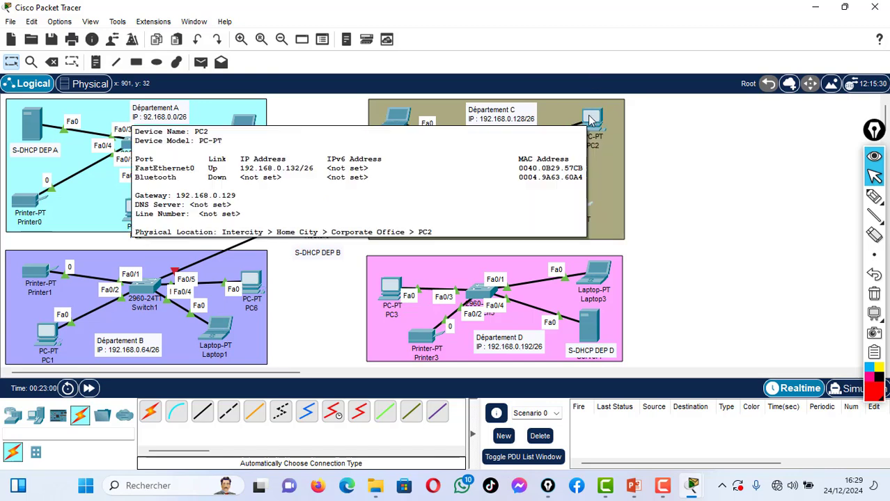
click(579, 211)
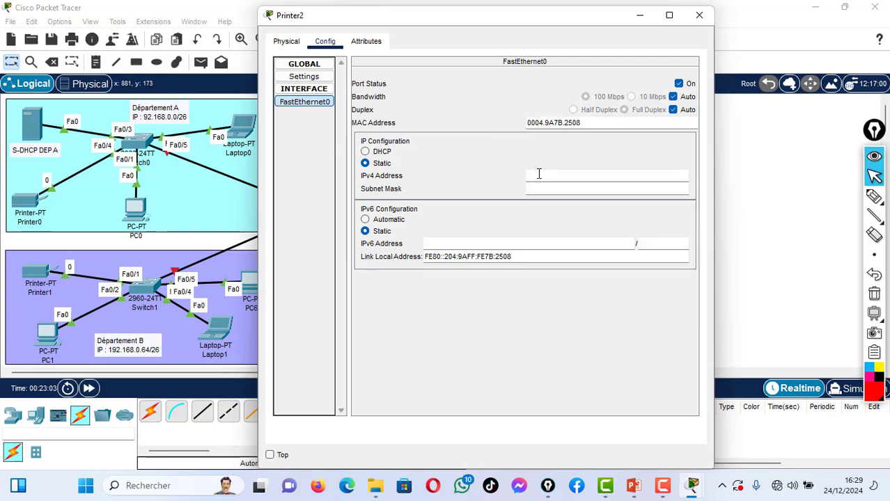
text(192.168.0.133)
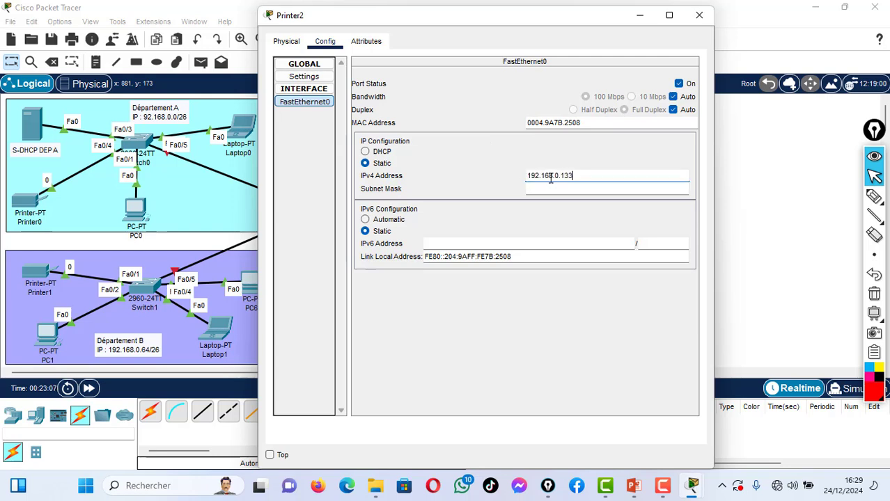
click(544, 188)
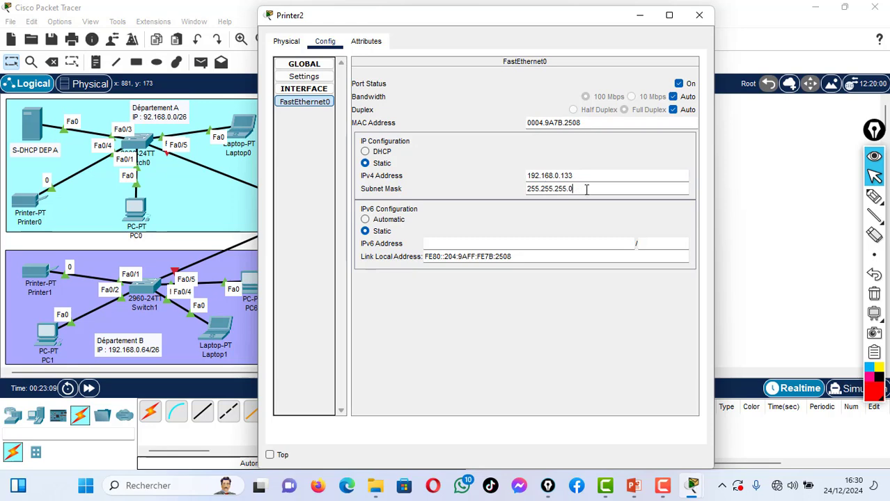
text(192)
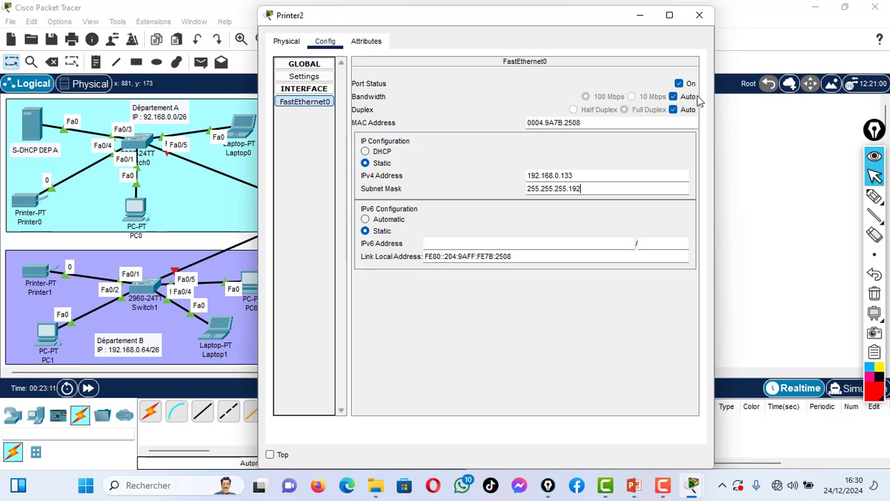
- Close Printer2's window and test Département C with simple PDUs from Laptop2 to Printer2 and from PC5 to PC2
click(698, 15)
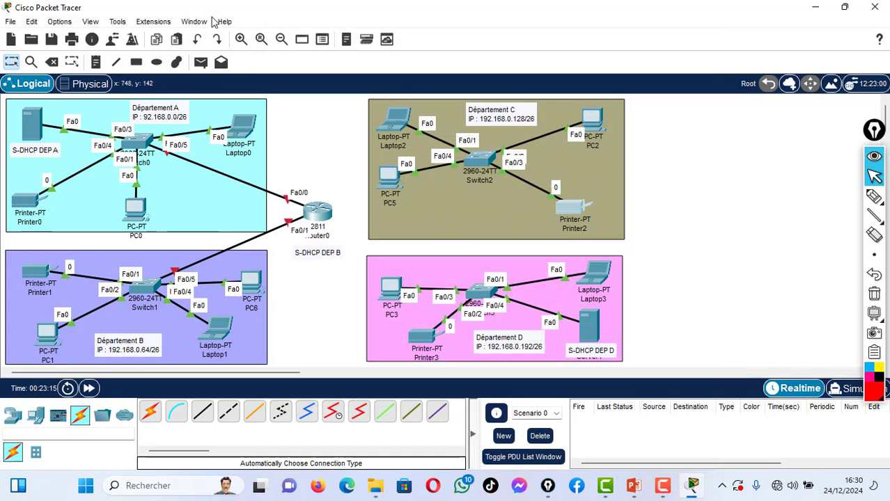
click(200, 62)
click(395, 124)
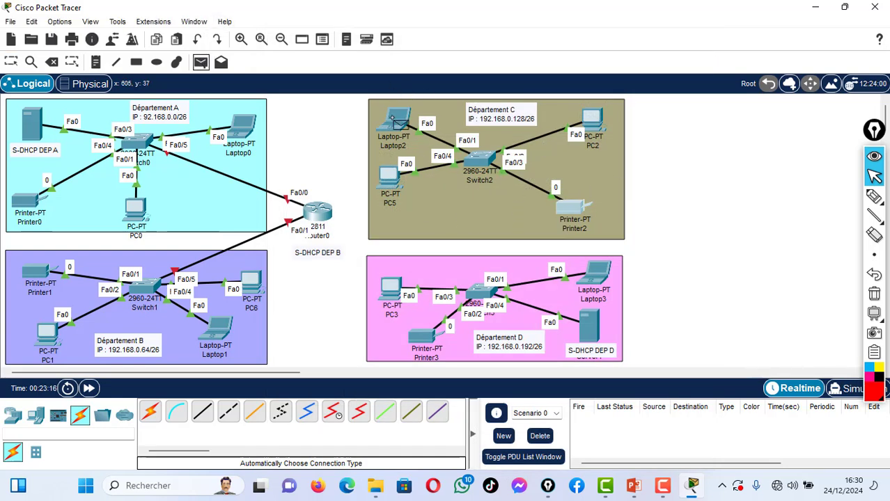
click(572, 210)
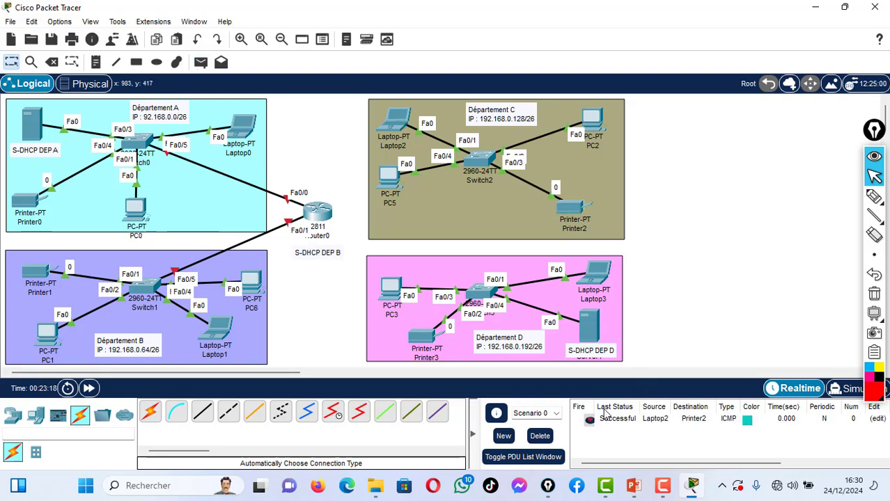
click(200, 62)
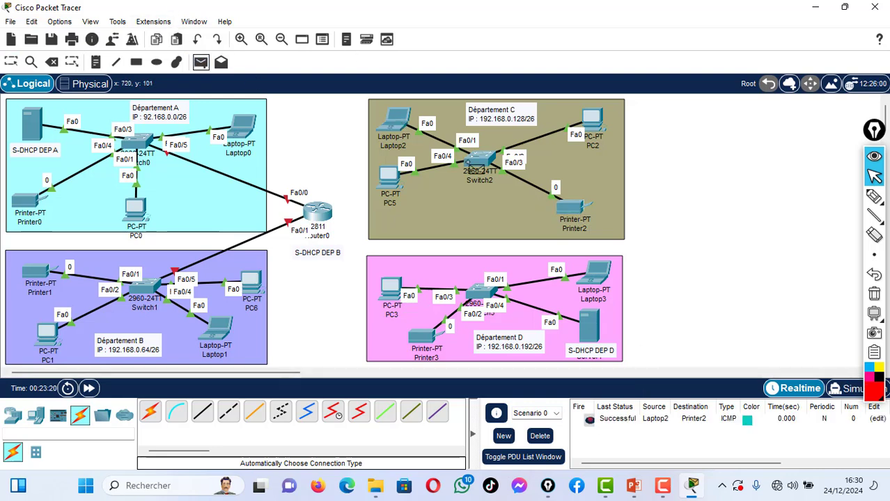
click(389, 178)
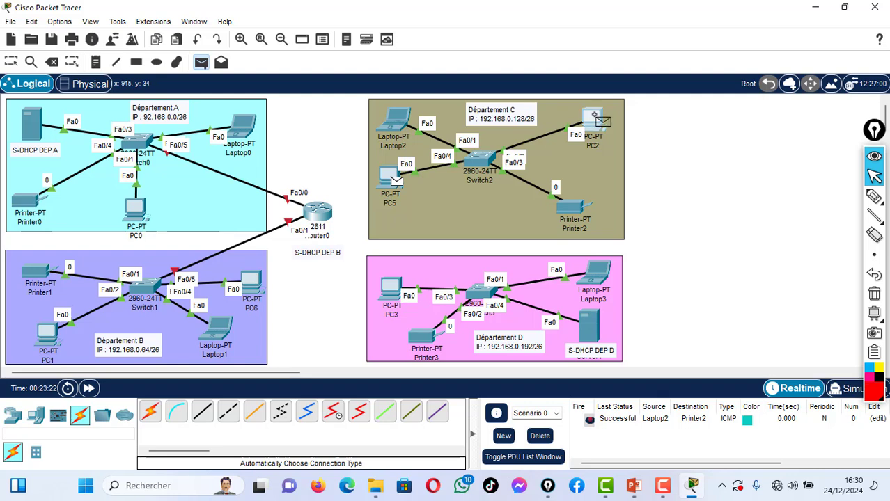
click(591, 121)
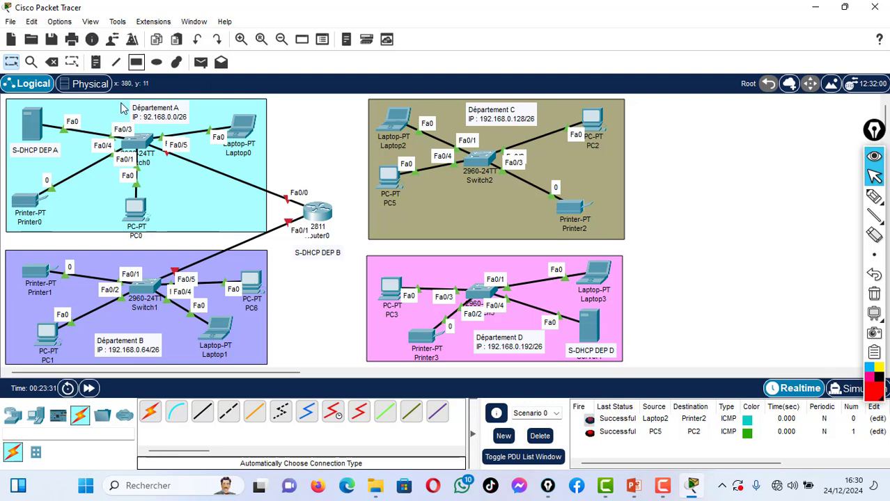
drag(323, 225, 322, 214)
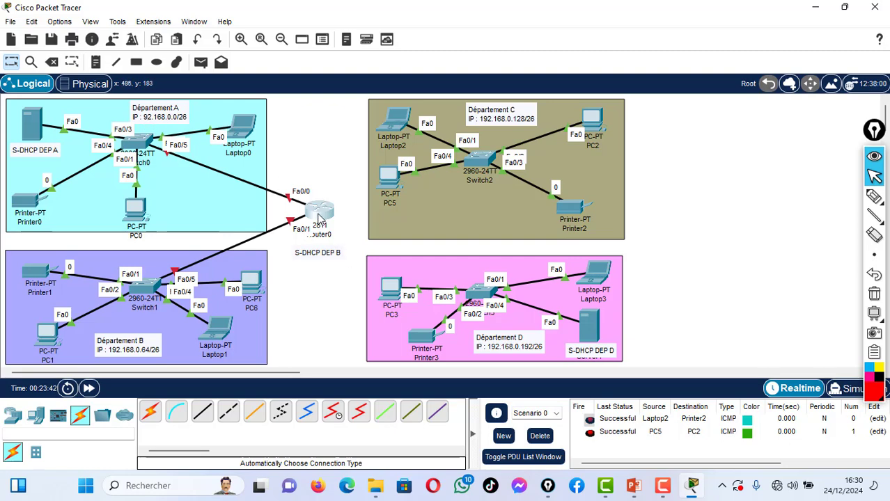
click(318, 218)
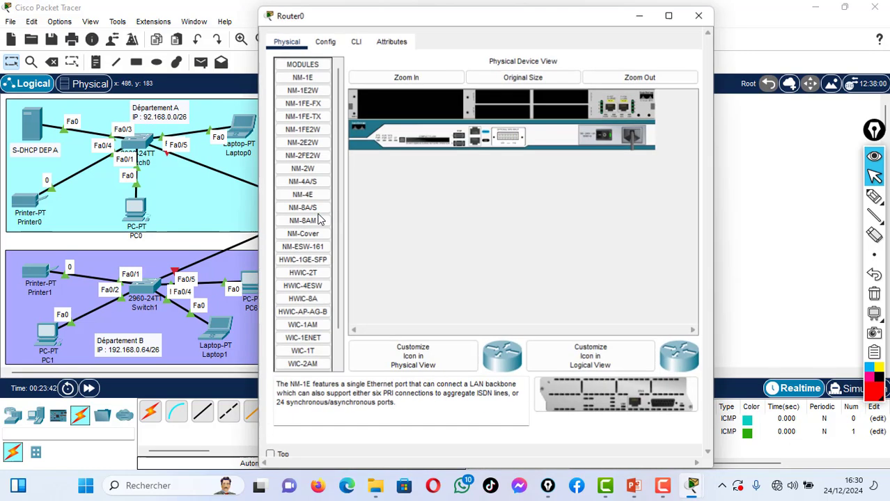
click(697, 16)
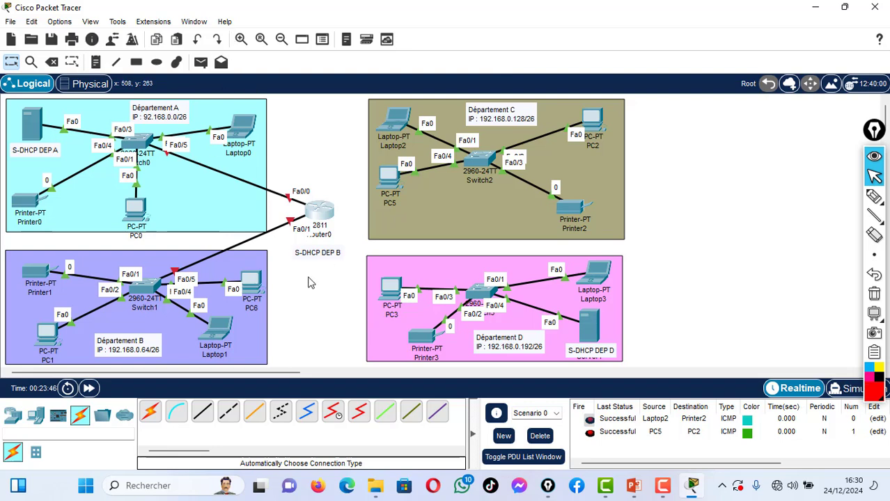
mouse_move(315, 257)
mouse_down()
mouse_move(319, 229)
mouse_move(318, 258)
mouse_up()
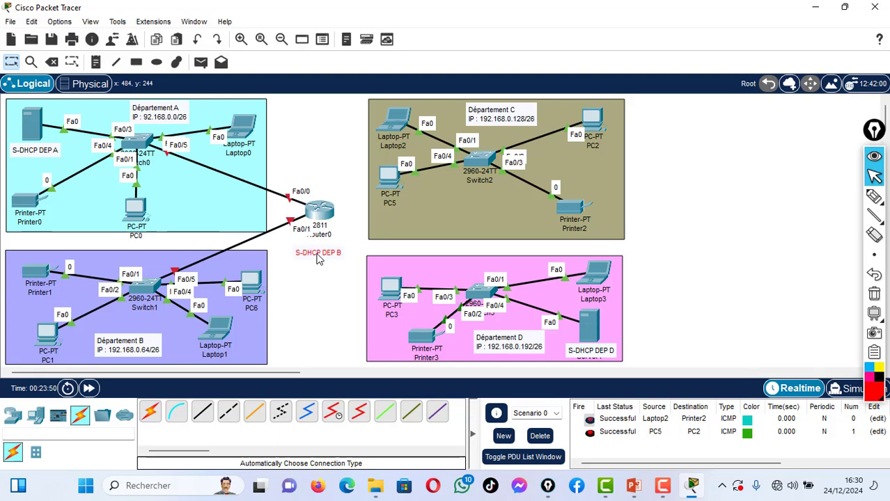
- Open Router0's command-line interface and answer NO to the initial configuration dialog
click(327, 217)
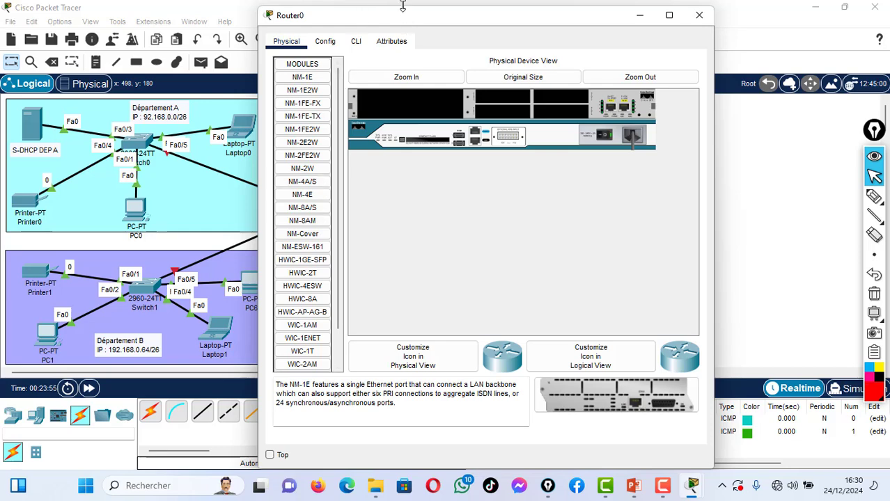
click(402, 5)
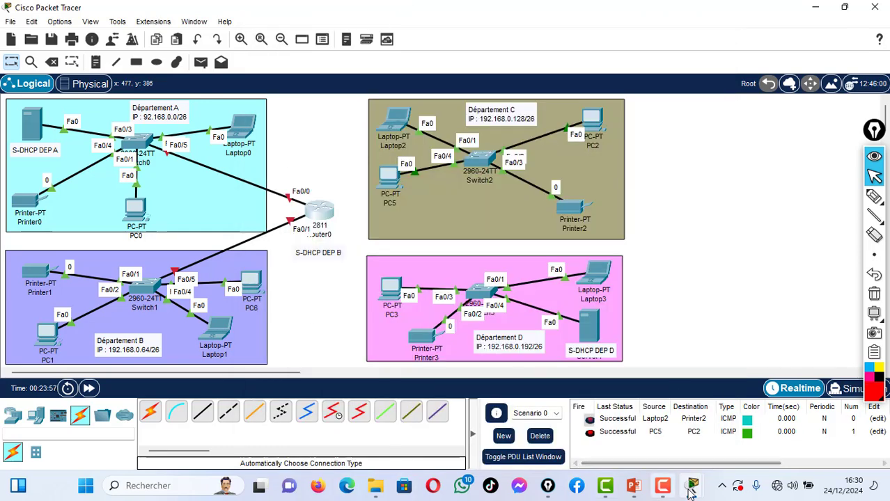
mouse_move(692, 490)
click(750, 418)
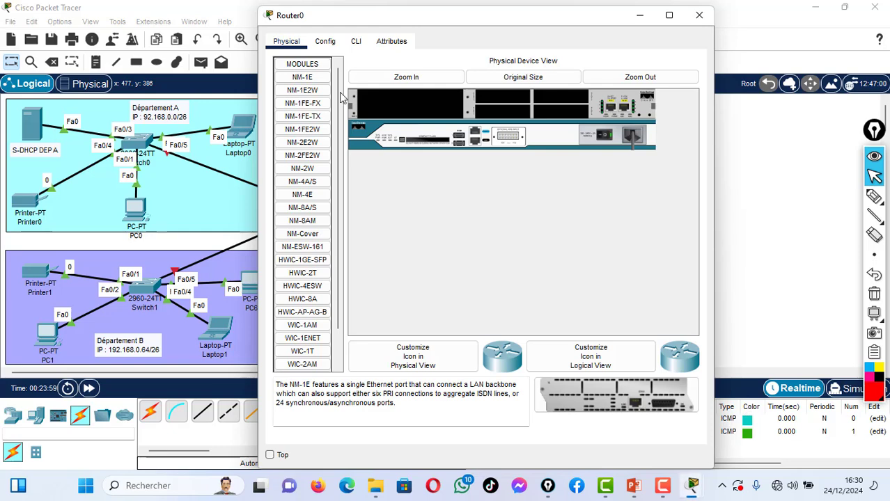
click(356, 41)
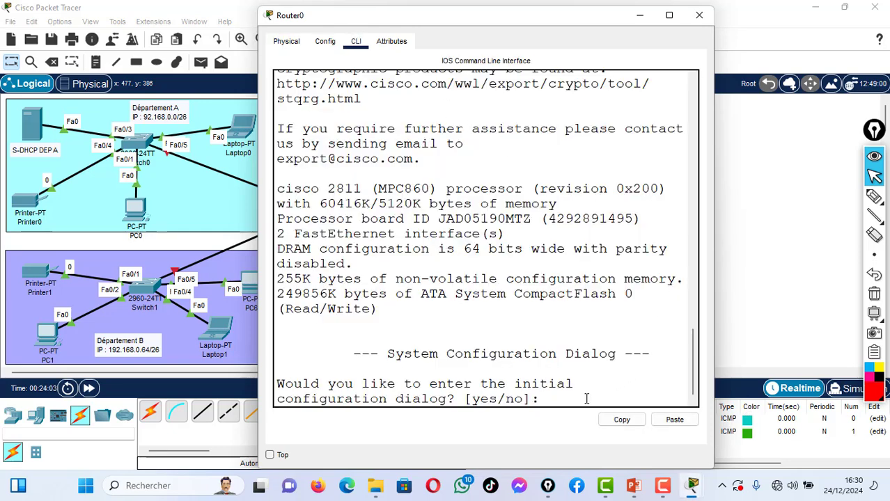
text(NO)
key(Return)
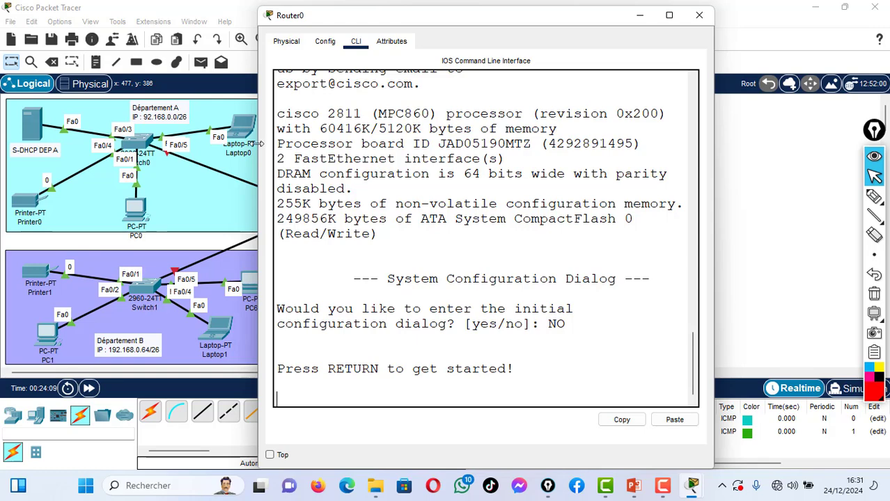
- Resize and move the Router0 window to uncover the Département A and B topology, and start the console session at the Router> prompt
drag(258, 150, 153, 114)
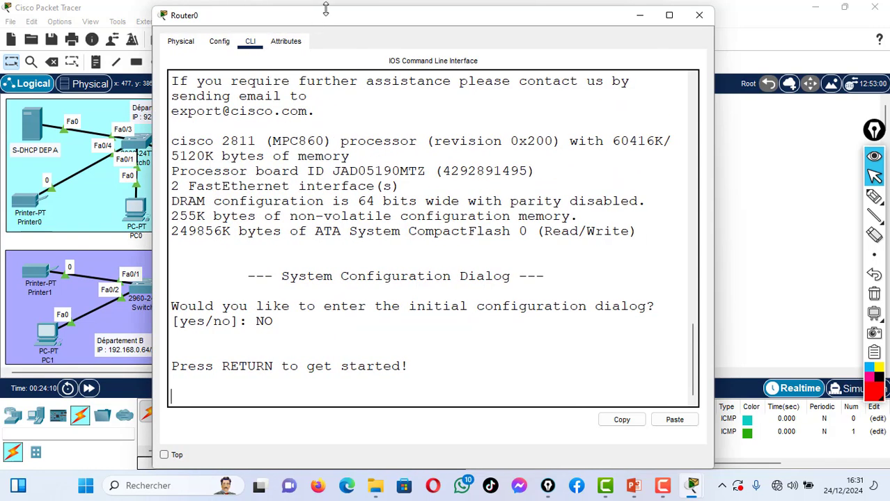
drag(325, 9, 535, 110)
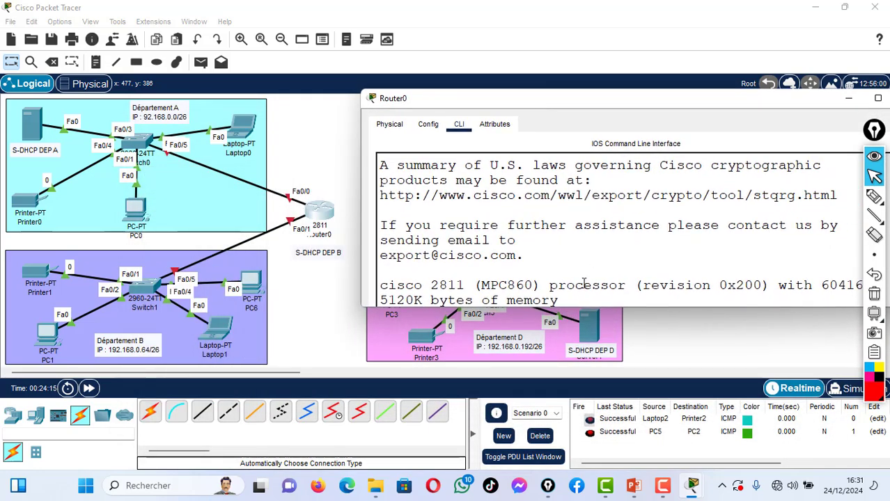
scroll(573, 297, down, 5)
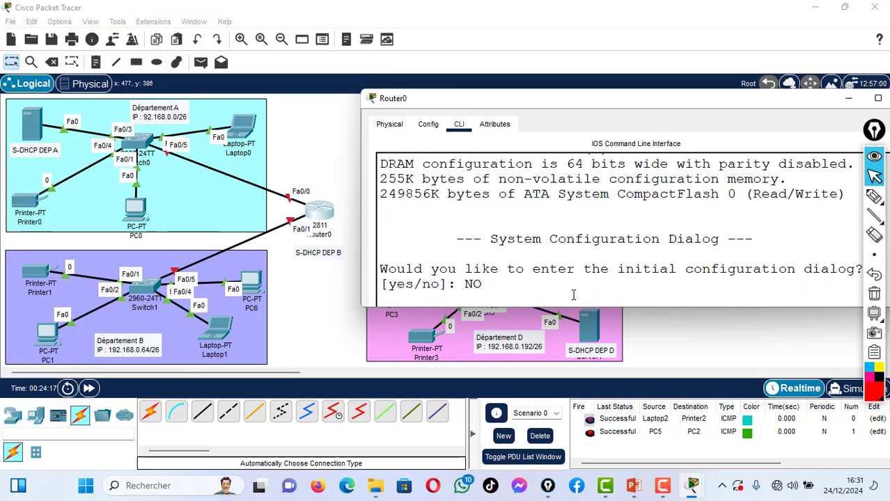
key(Return)
key(Return)
key(Return)
key(Return)
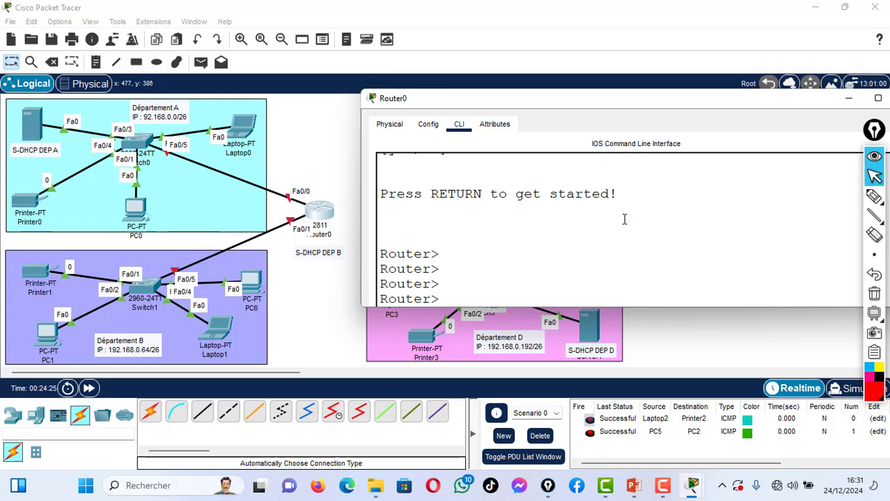
- Reposition the Router0 window beside the Département A and B topology with the current command prompt in view
drag(797, 102, 726, 93)
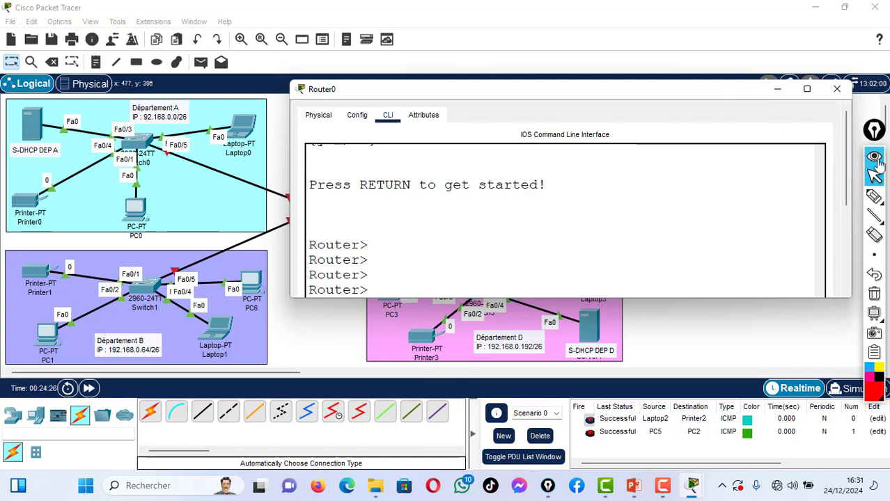
drag(848, 175, 845, 327)
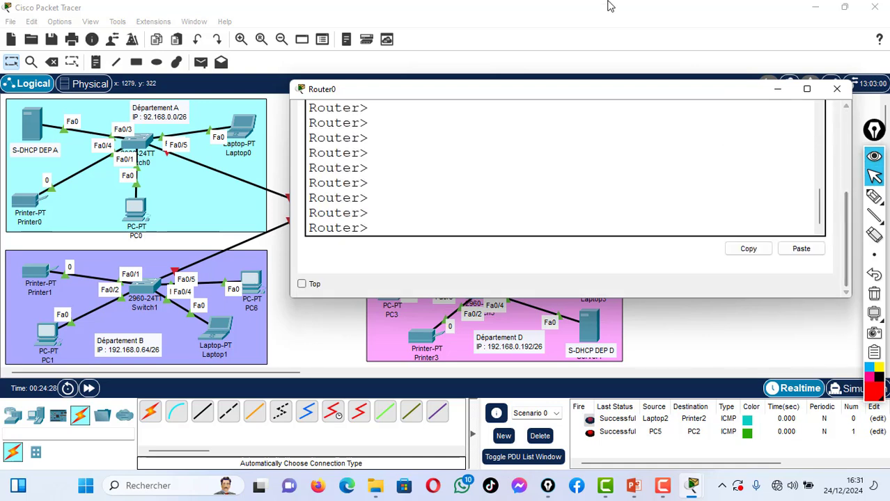
click(622, 70)
mouse_move(691, 485)
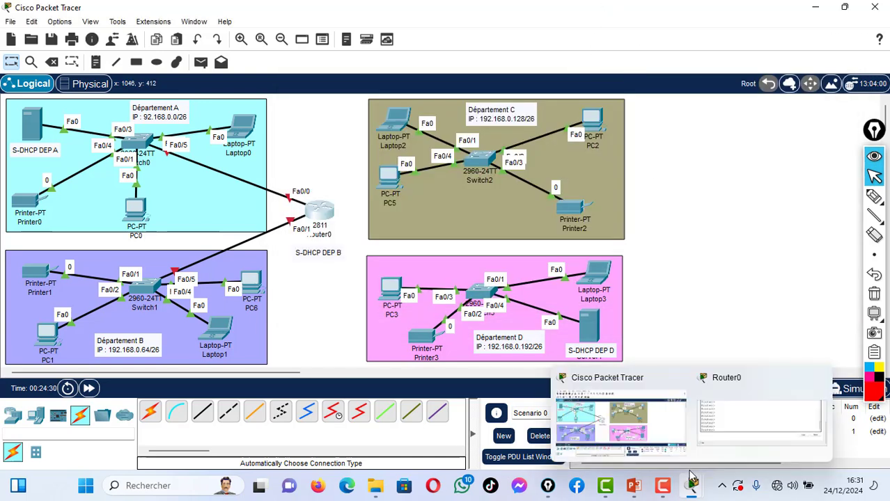
click(765, 387)
drag(550, 94, 594, 93)
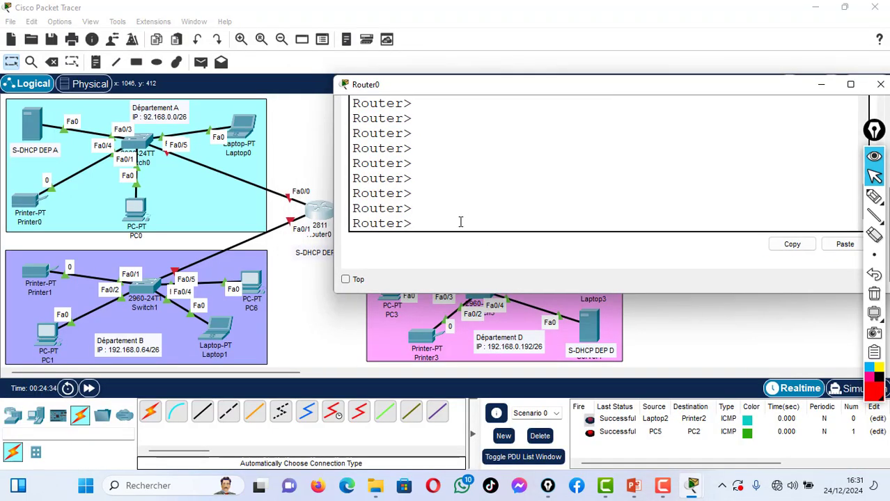
- Enter privileged EXEC mode on Router0 with EN and begin the conf command
text(EN)
key(Return)
text(COnf)
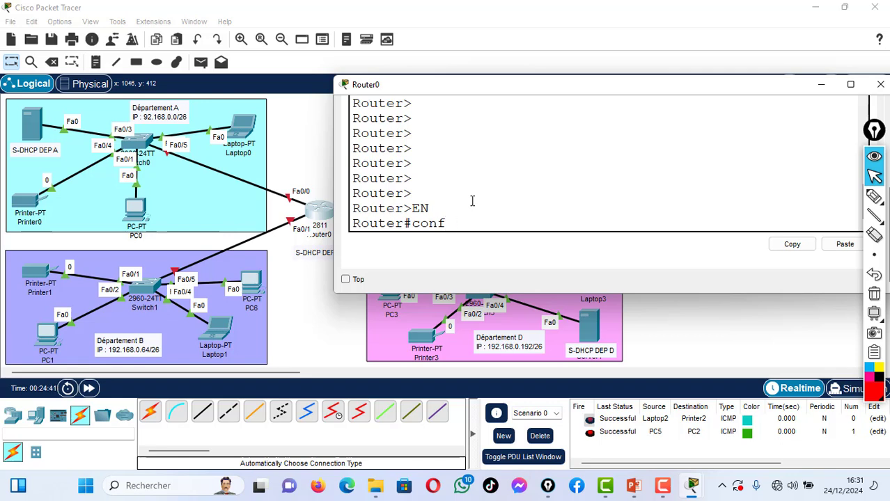
- From global configuration mode, assign IP address 192.168.0.1 with mask 255.255.255.192 to Router0's FastEthernet 0/0 interface
text(it)
key(Return)
text(in)
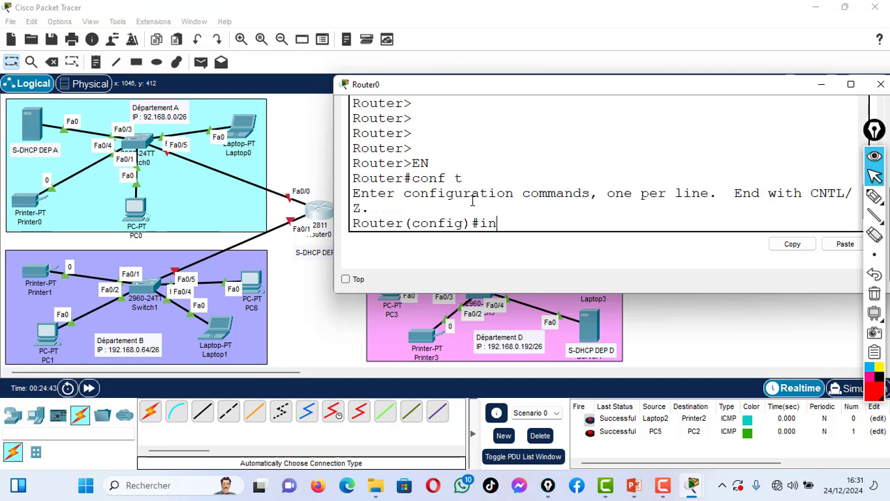
text(t f0/0)
key(Return)
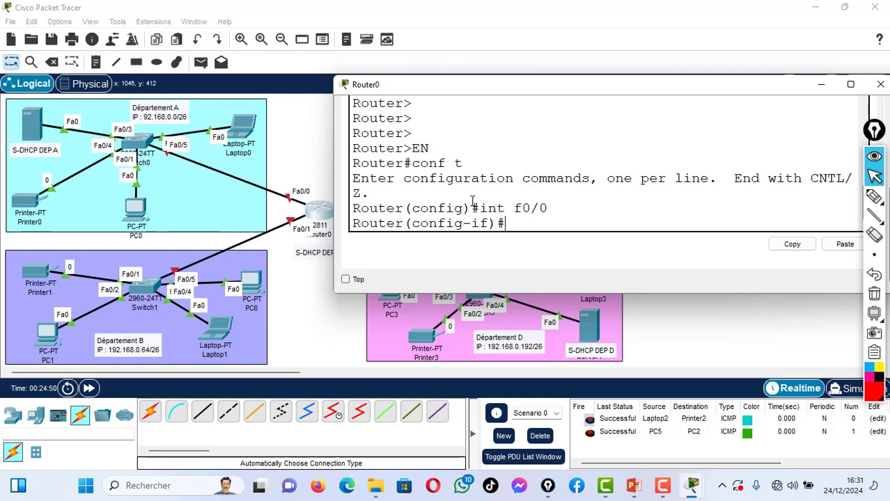
text(ip add 192.168.)
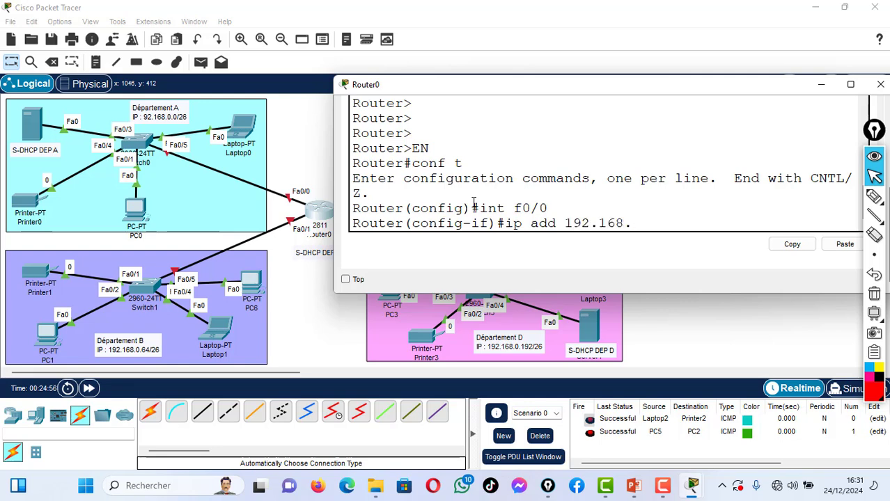
text(0.1 255.2)
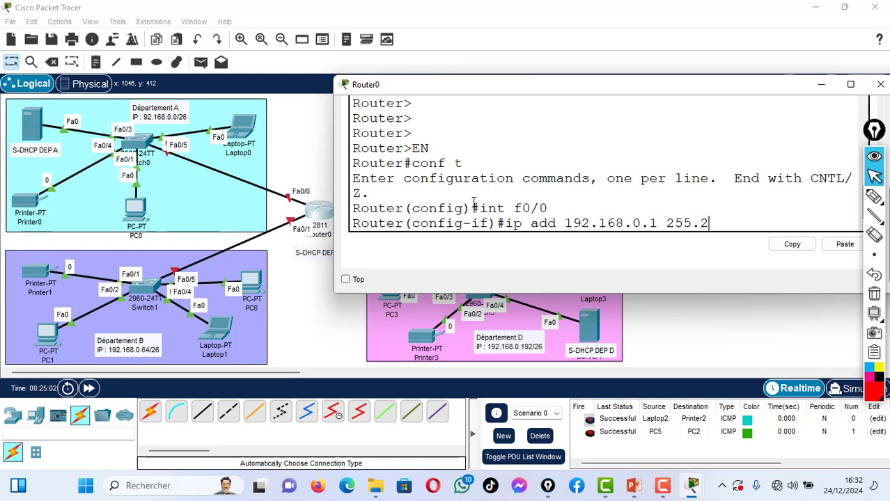
text(55.255)
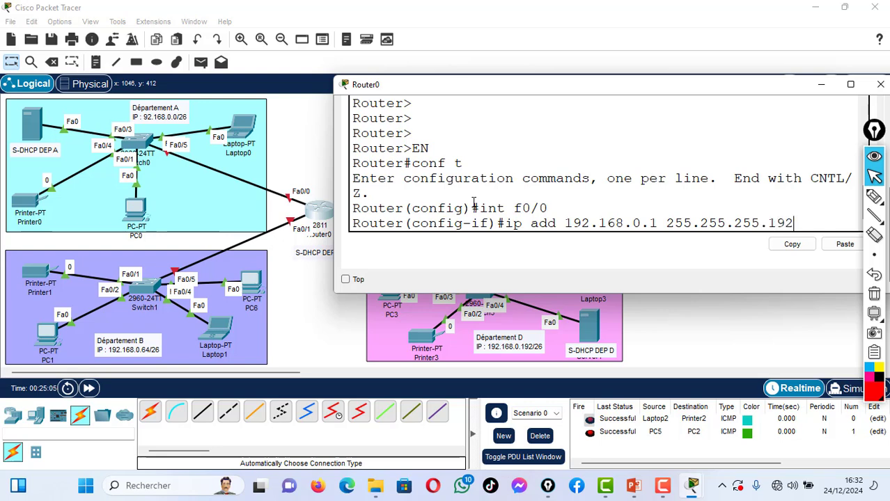
text(.192)
key(Return)
- Enable the FastEthernet 0/0 interface with the no shutdown command
text(no)
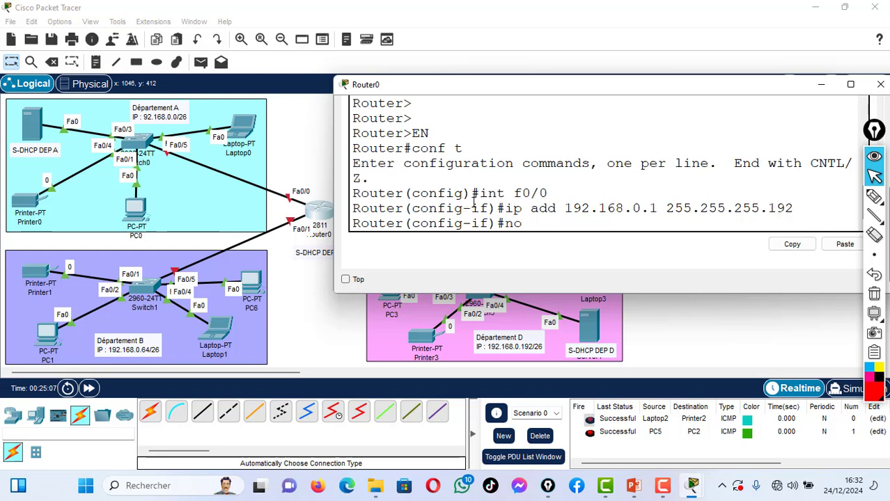
text( sh)
key(Return)
key(Return)
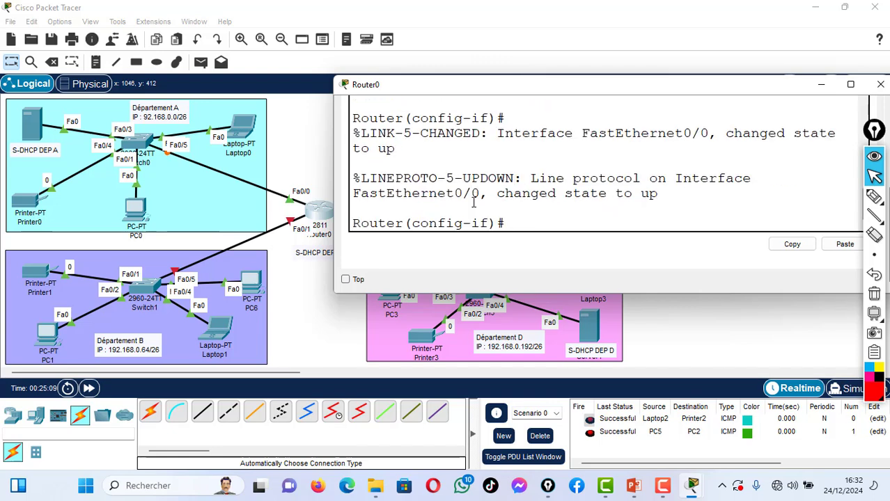
text(ex)
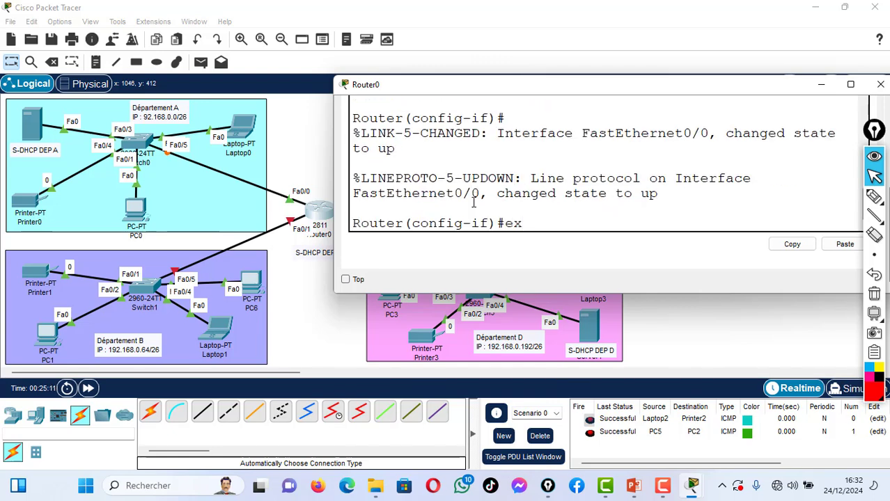
key(BackSpace)
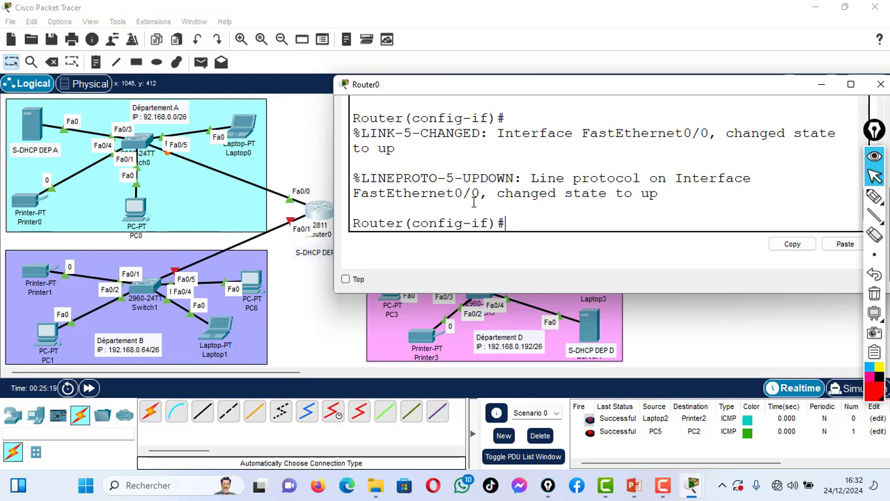
- Assign IP address 192.168.0.65 with mask 255.255.255.192 to Router0's FastEthernet 0/1 interface
text(int f0/1)
key(Return)
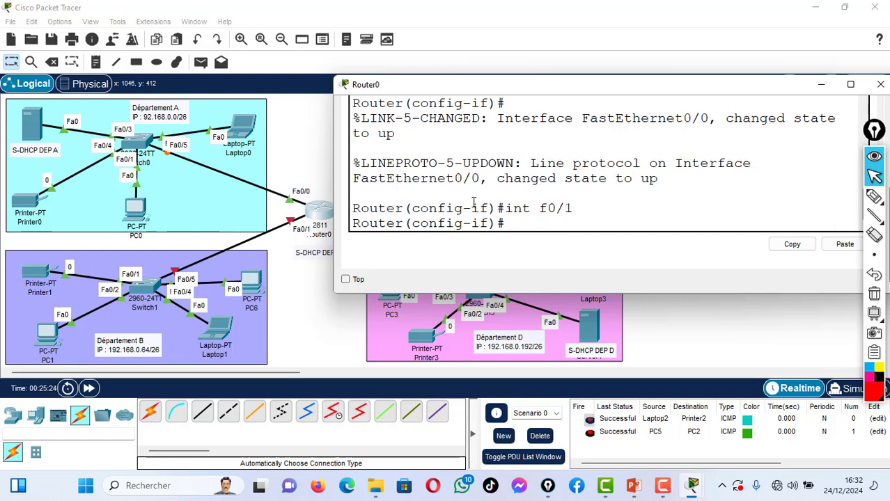
text(ip add 192)
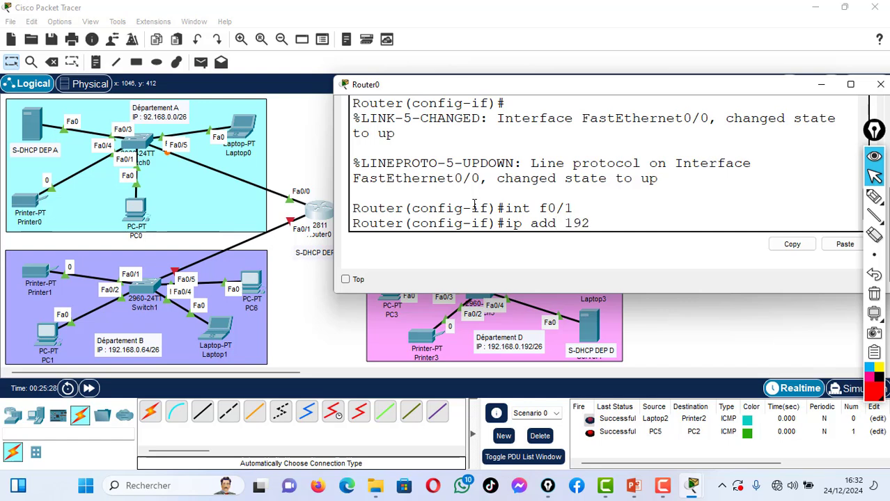
text(.168.0.)
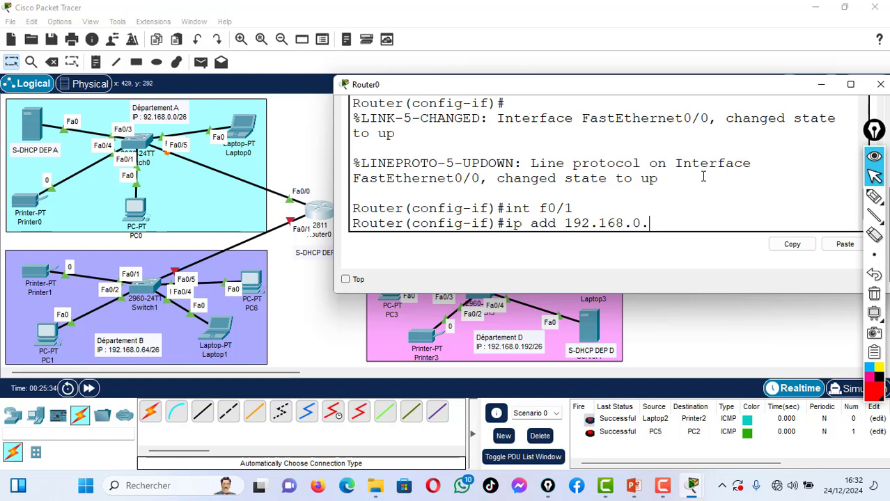
text(65 255.255255)
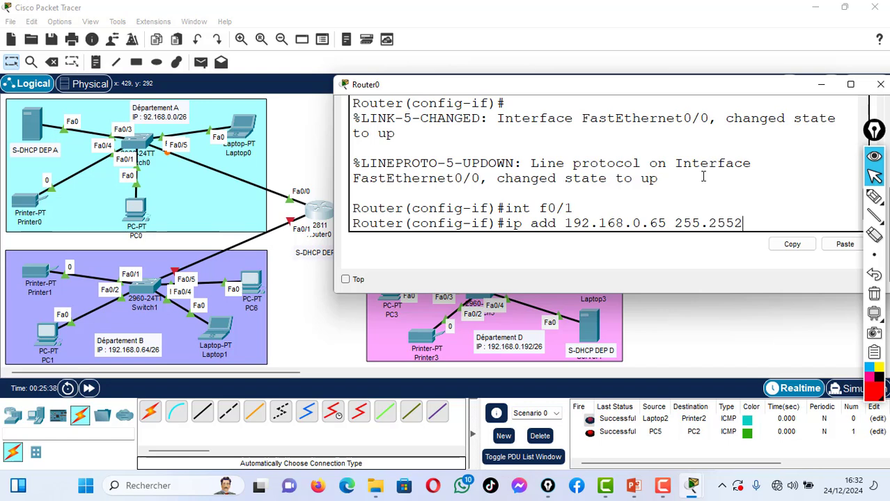
key(BackSpace)
key(BackSpace)
key(BackSpace)
text(.255.192)
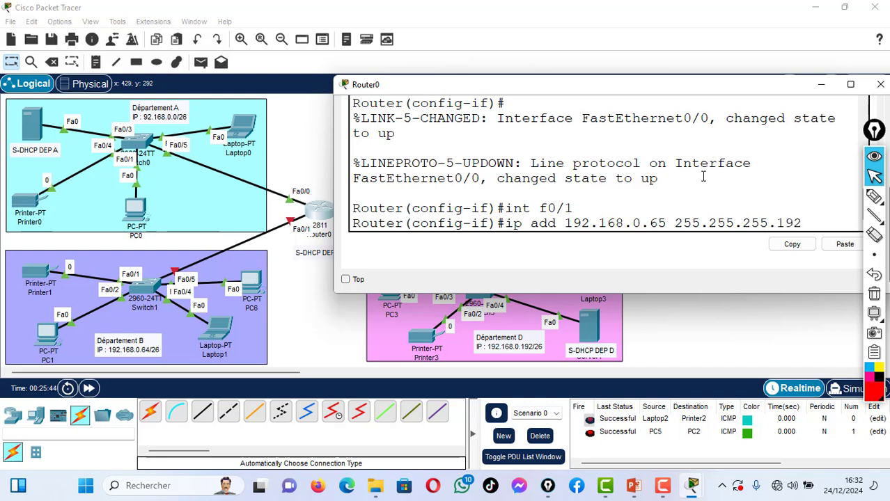
key(Return)
- Enable the FastEthernet 0/1 interface with the no shutdown command
text(no sh)
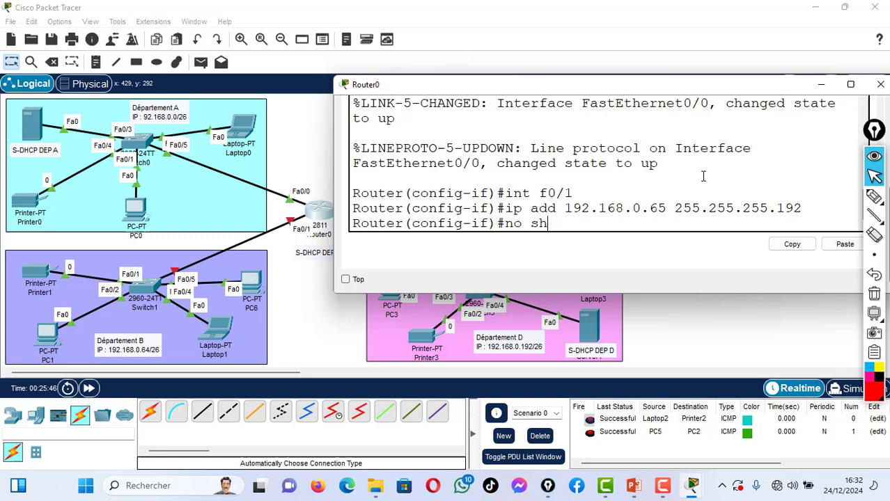
key(Return)
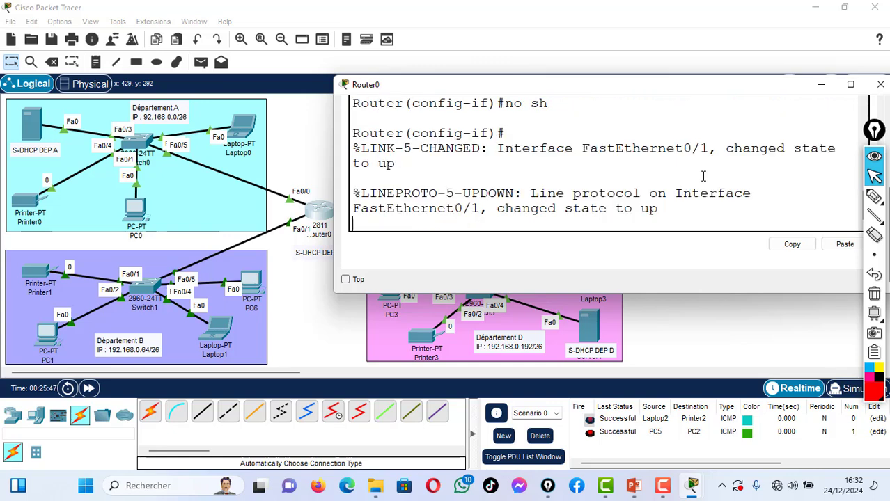
key(Return)
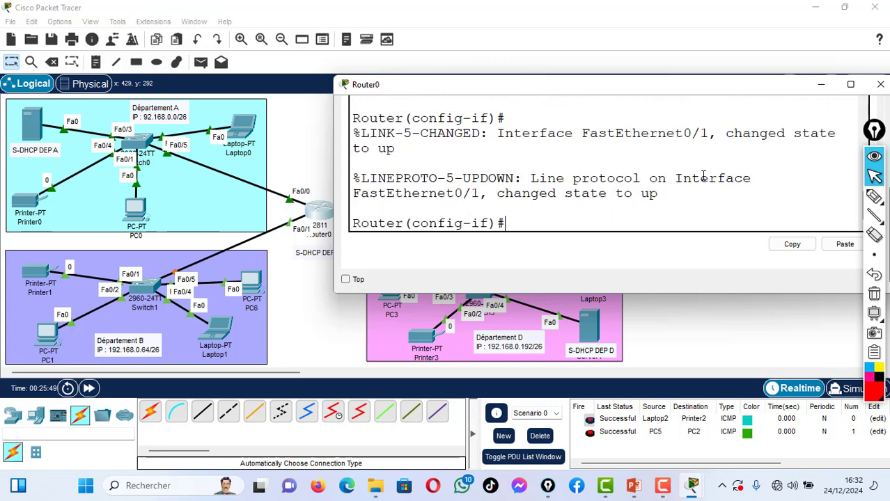
- Return to privileged mode and save the router's configuration with the wr command
text(end)
key(Return)
key(Return)
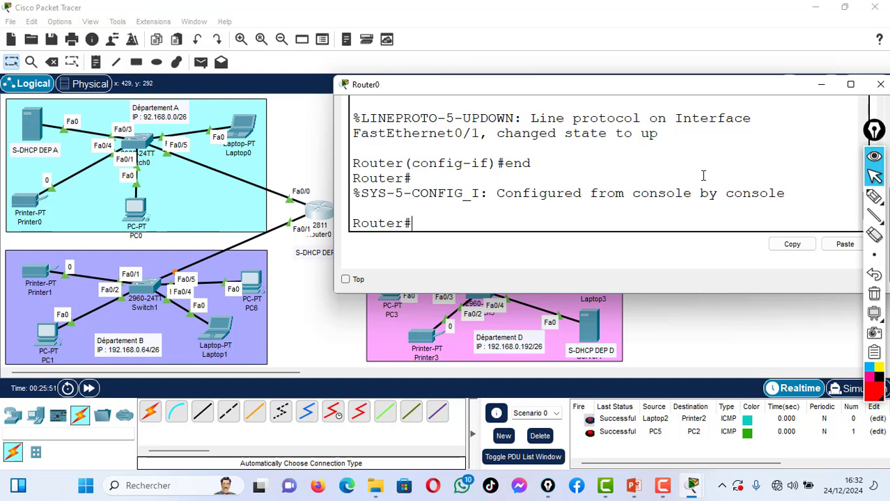
text(wr)
key(Return)
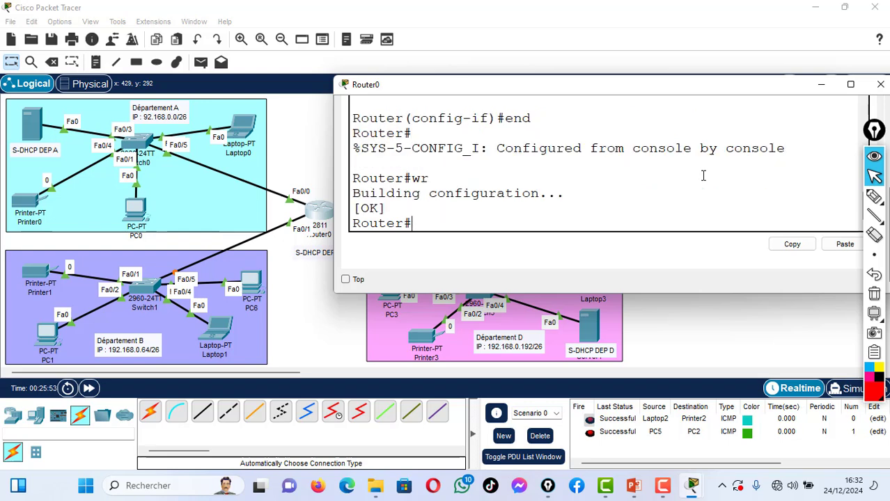
- Display the brief IP interface summary and review the FastEthernet 0/0 and 0/1 entries
text(sh ip int br)
key(Return)
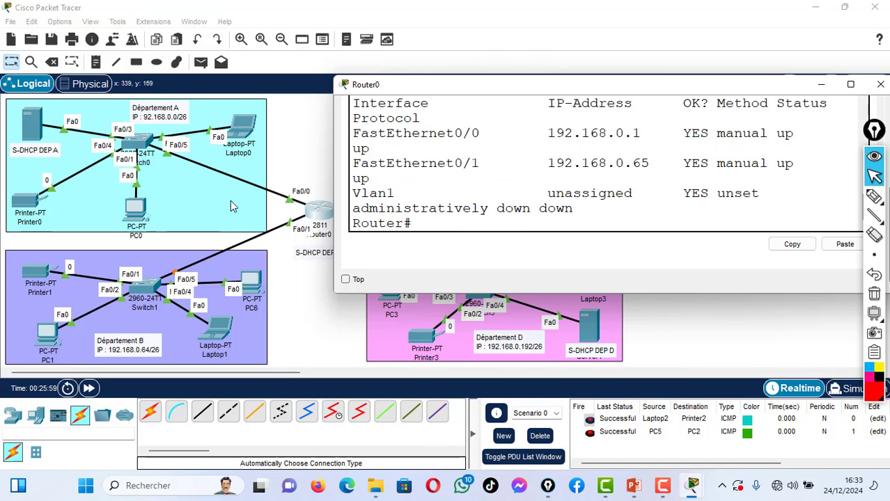
drag(331, 137, 158, 137)
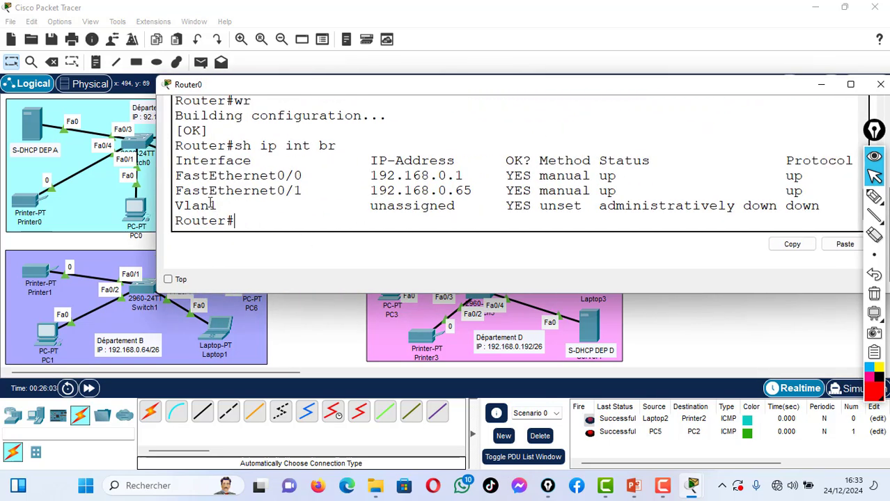
drag(177, 175, 863, 177)
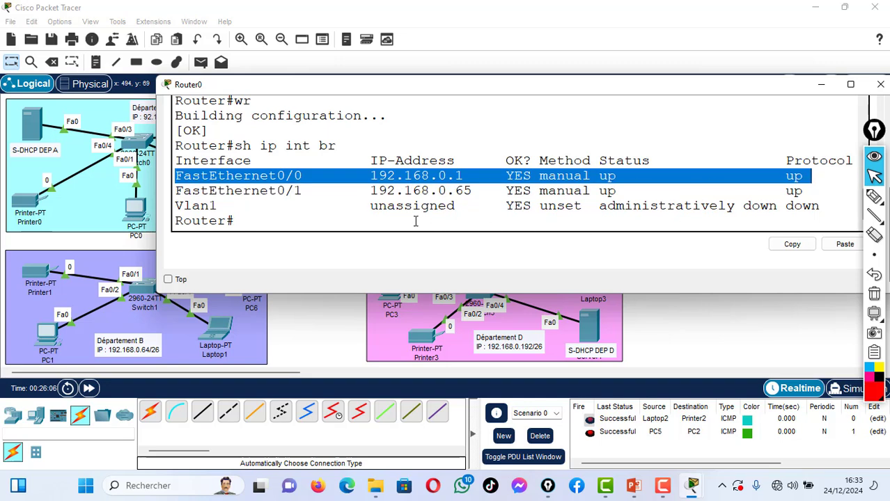
drag(177, 191, 843, 188)
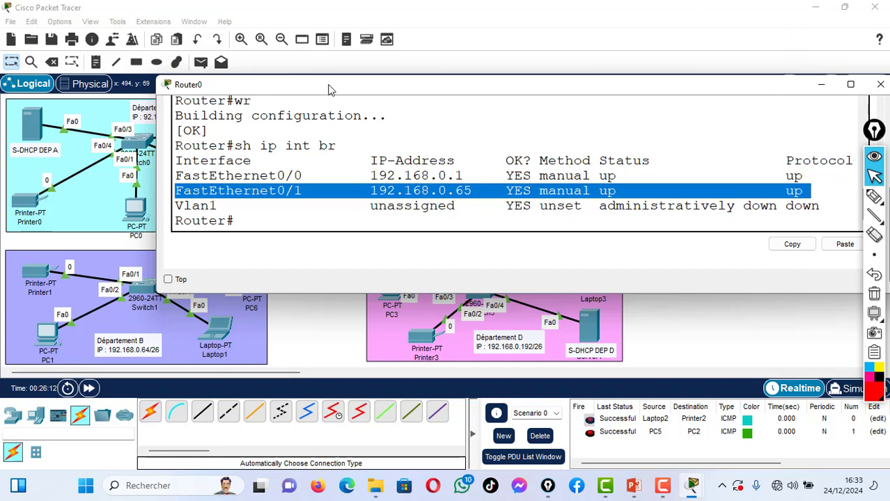
drag(324, 96, 536, 148)
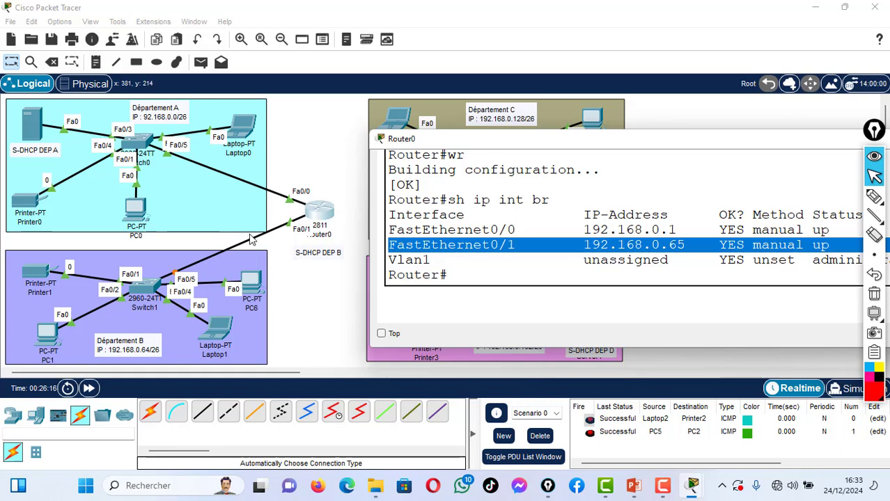
- Enter global configuration mode on Router0 and create a DHCP pool named departementB
click(451, 277)
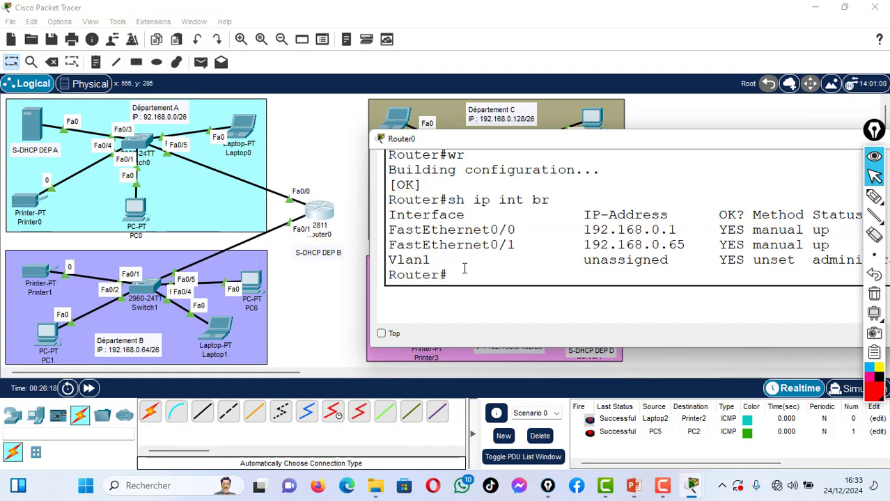
text(conf t)
key(Return)
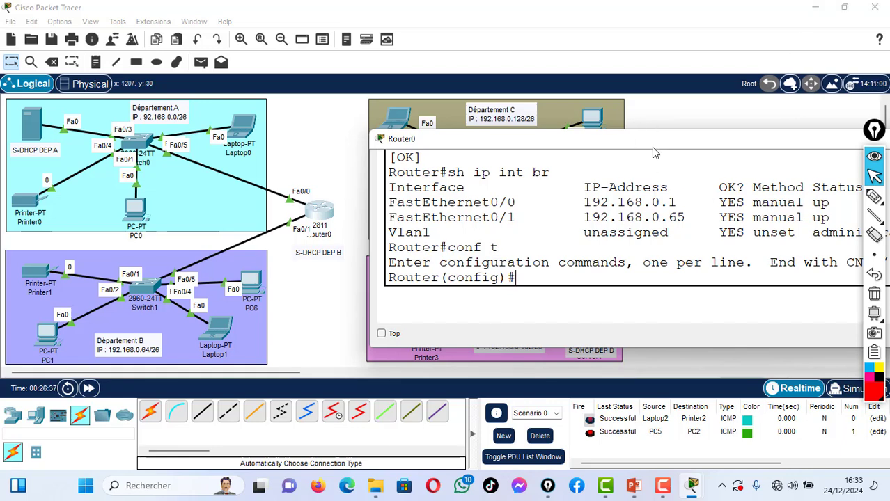
drag(652, 148, 612, 136)
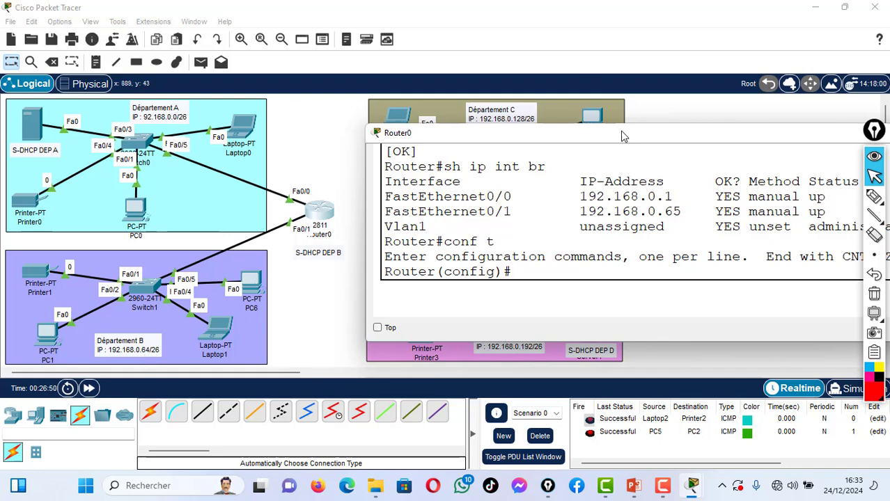
drag(622, 136, 589, 188)
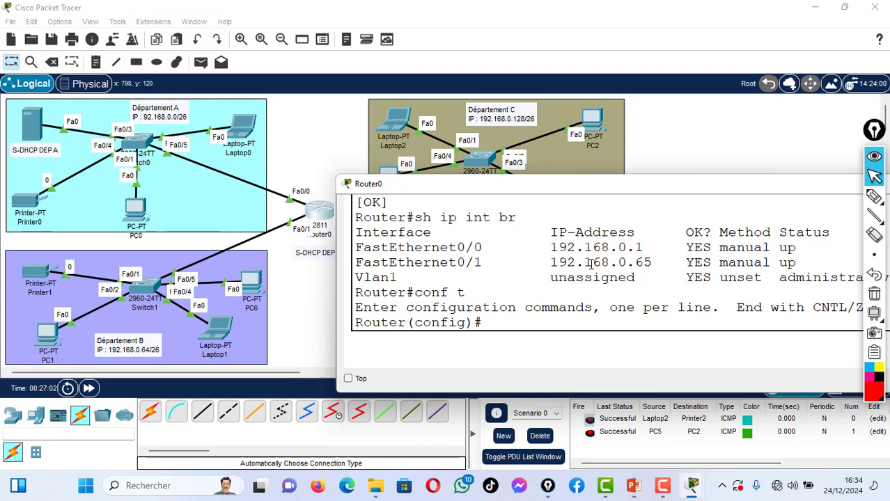
text(ip dhcp poo)
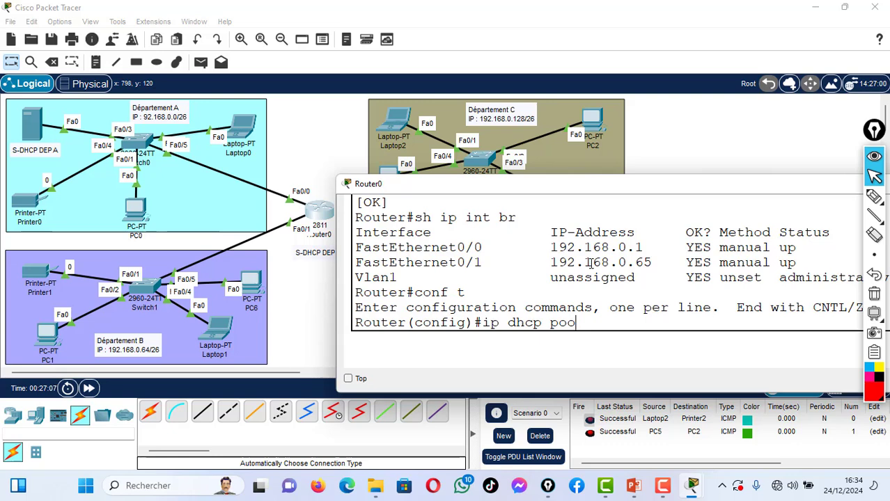
text(l de)
key(BackSpace)
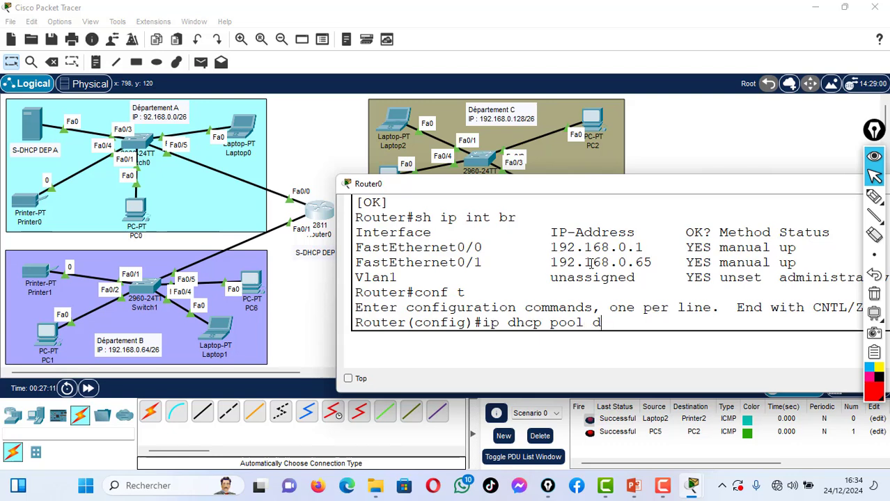
text(parte)
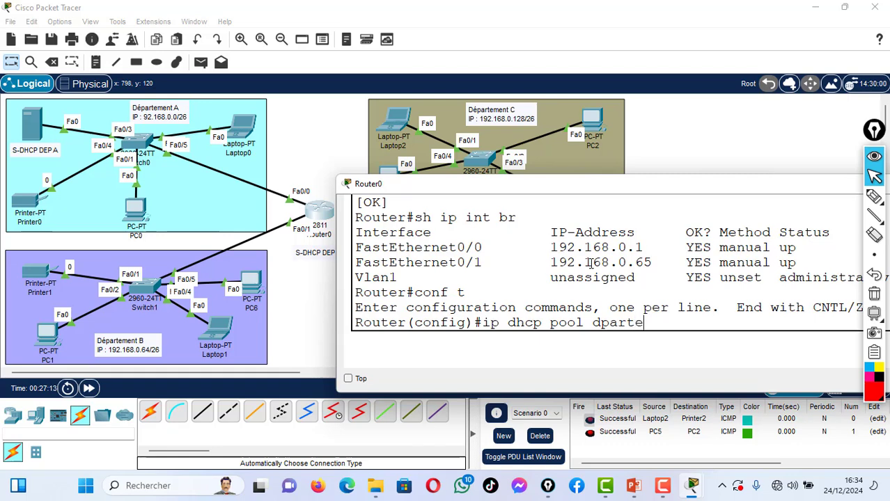
key(BackSpace)
key(BackSpace)
key(BackSpace)
key(BackSpace)
key(BackSpace)
text(epartement)
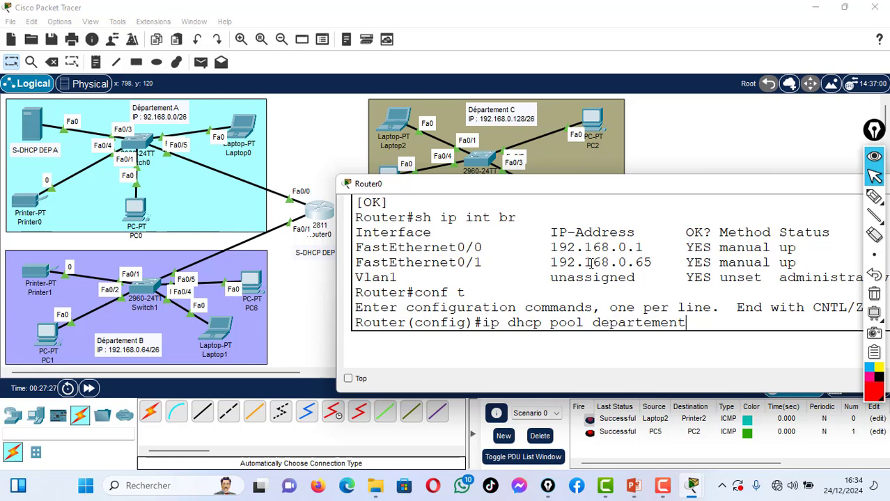
key(BackSpace)
text(tB)
key(Return)
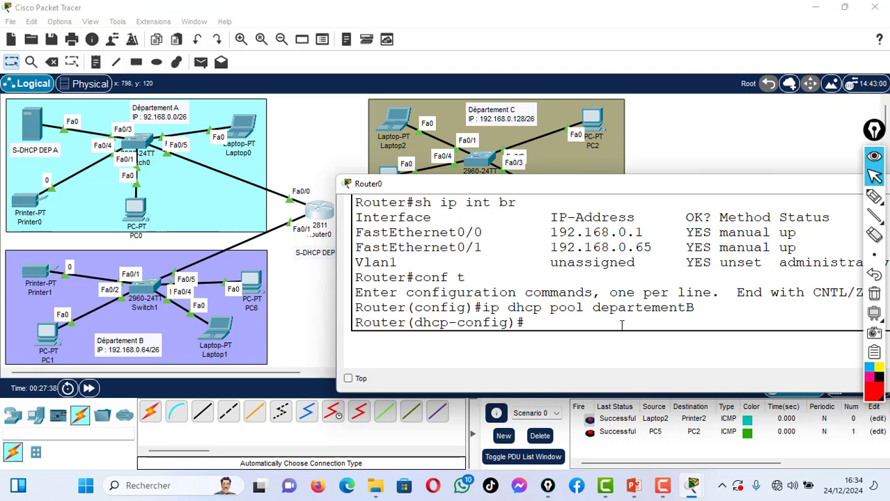
- Set the departementB DHCP pool's network to 192.168.0.64 with subnet mask 255.255.255.192
text(net)
key(Tab)
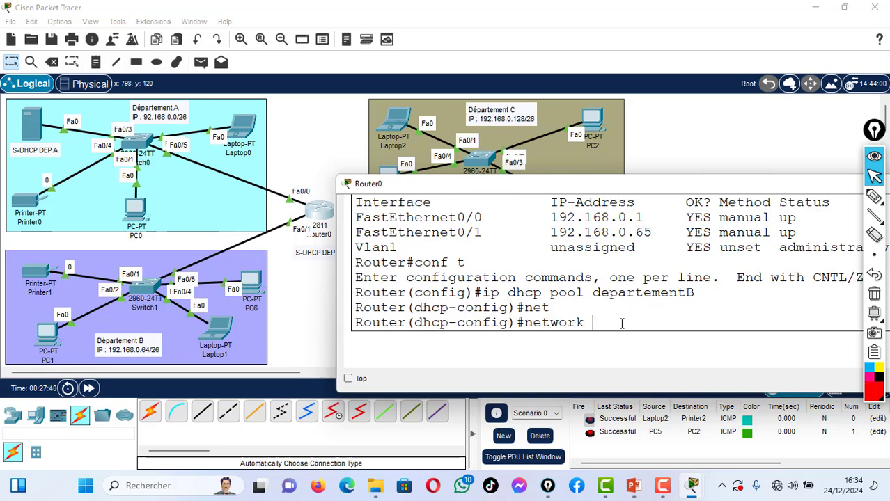
text(192.168.0.64 255)
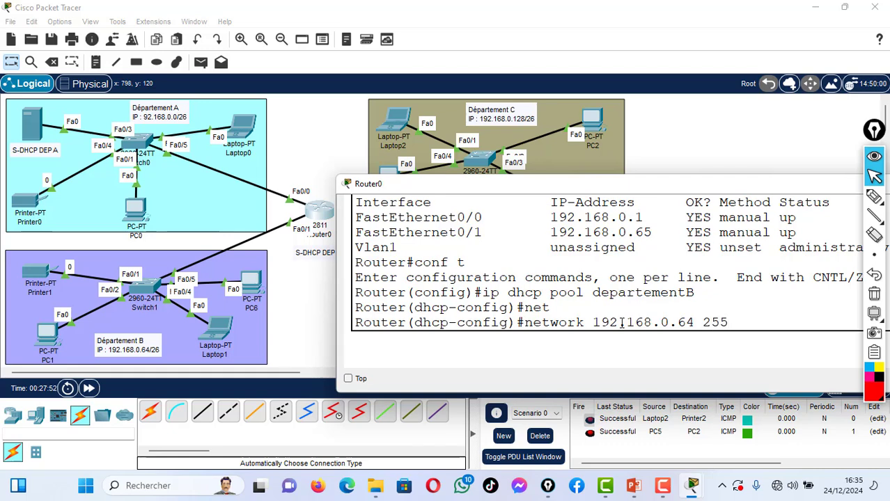
text(.255.255.19)
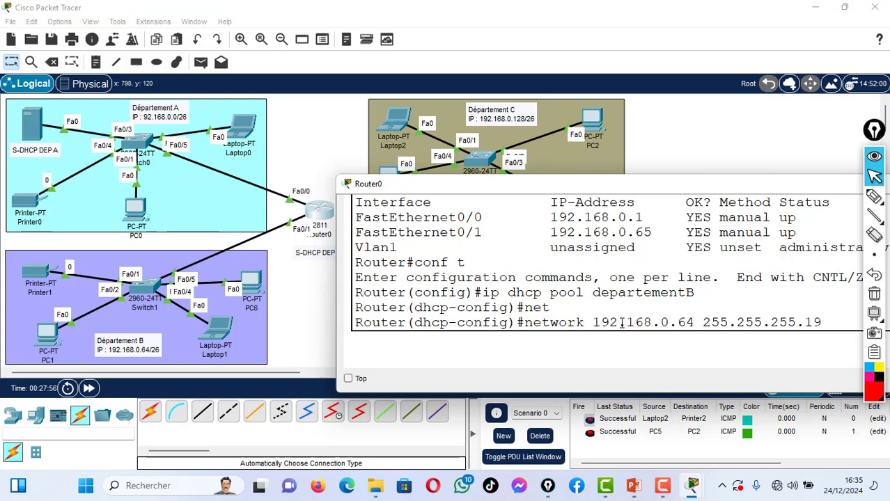
text(2)
key(Return)
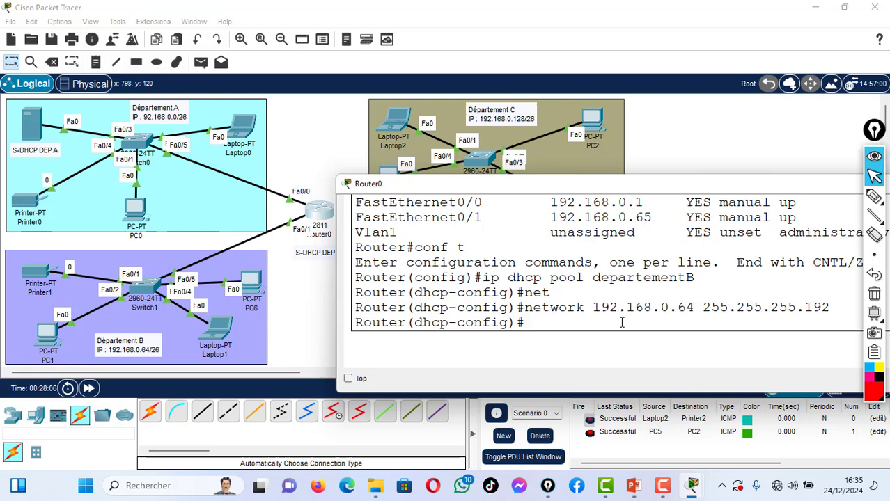
- Set the DHCP pool's default router to 192.168.0.65
text(i)
text(def)
key(Tab)
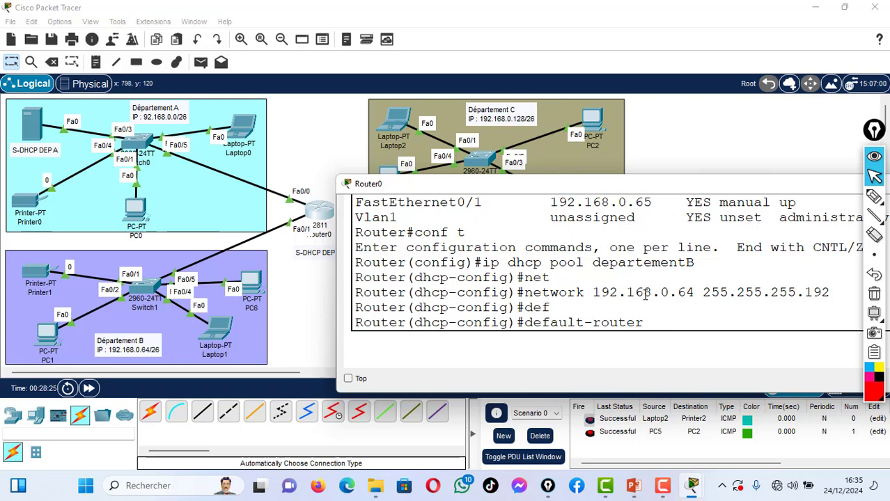
text(192.168)
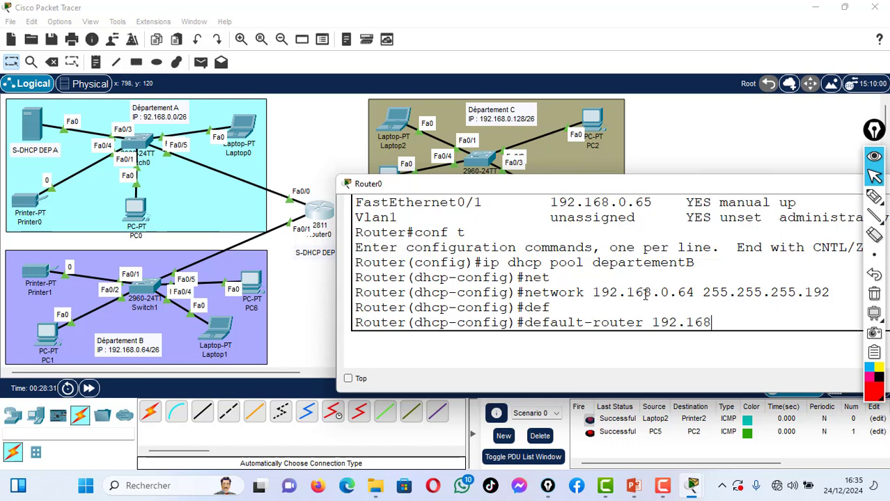
text(.0.65)
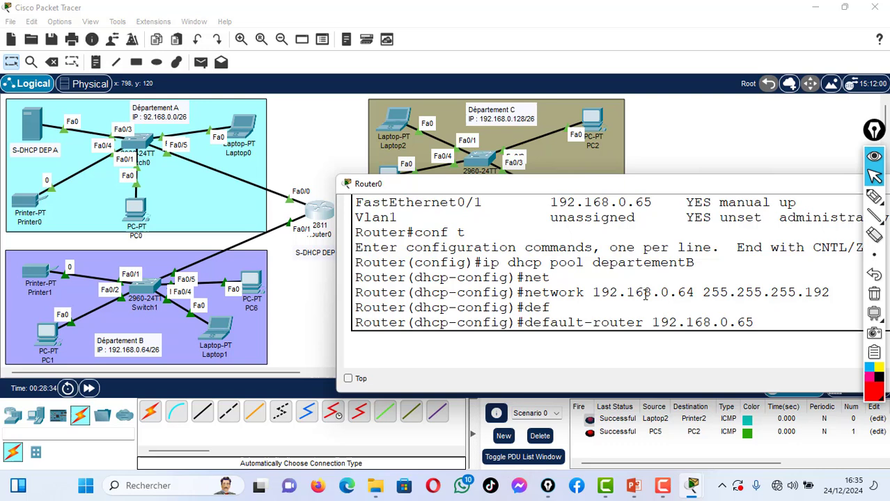
key(Return)
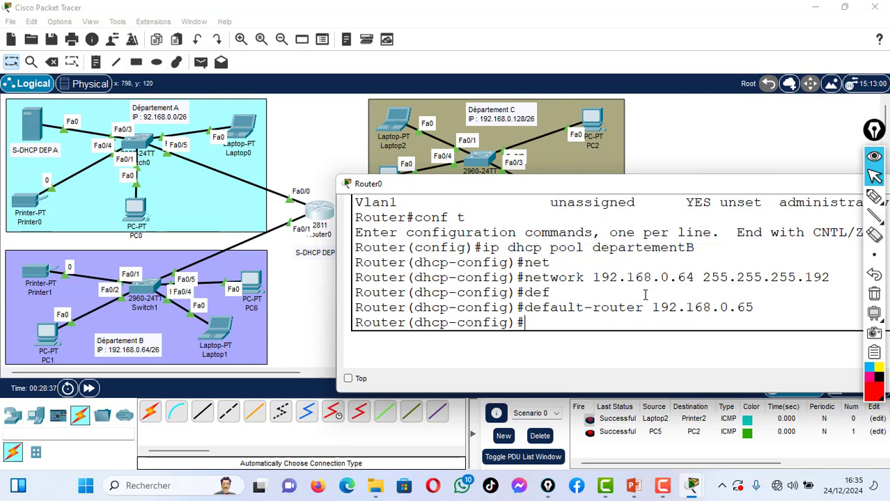
- Leave DHCP pool configuration and return to global configuration mode with the exit command
text(exit)
key(BackSpace)
key(BackSpace)
key(BackSpace)
key(BackSpace)
text(exit)
key(Return)
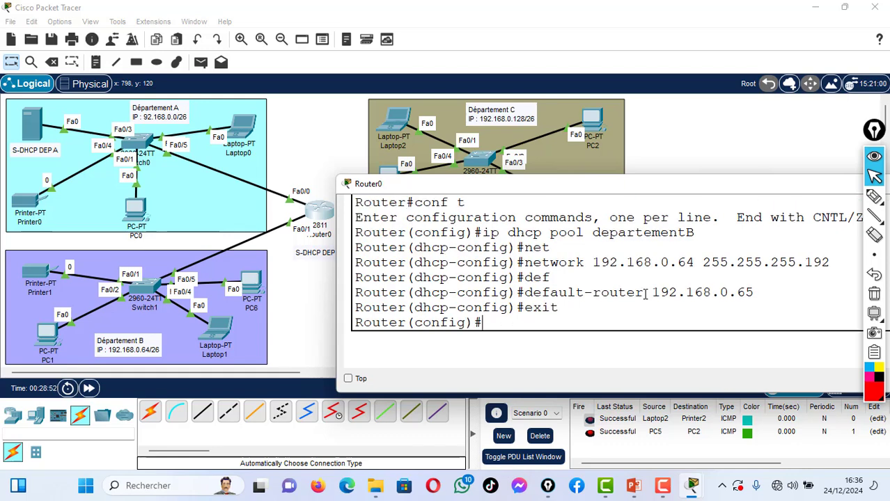
- Try to exclude 192.168.0.65 from DHCP assignment with the command ip dhcp excluded-adress
text(ip dhcp excl)
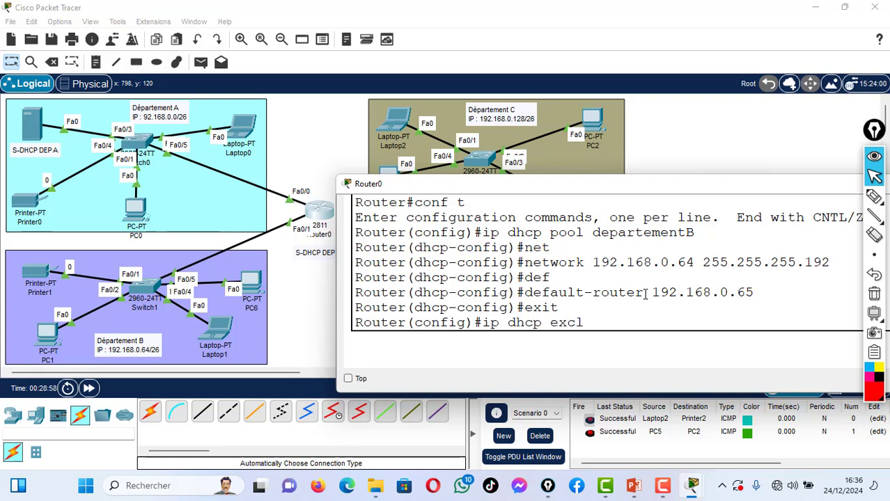
text(uded-adress)
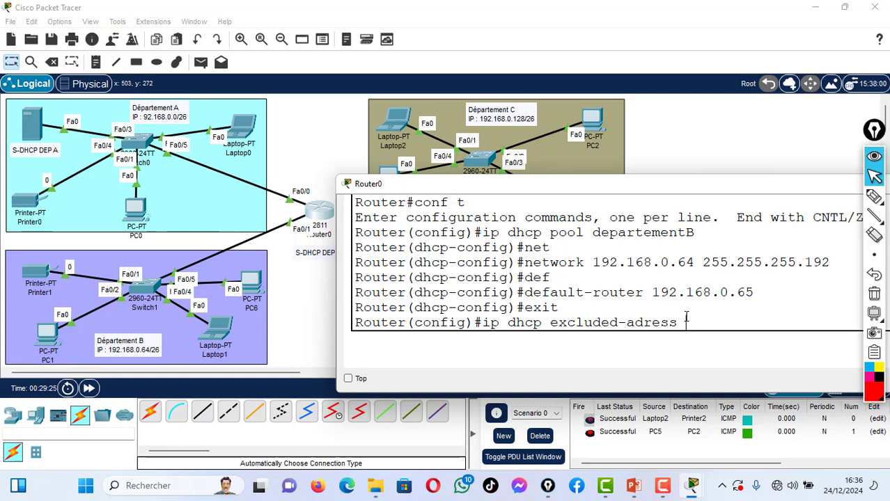
text(192.168.0.65)
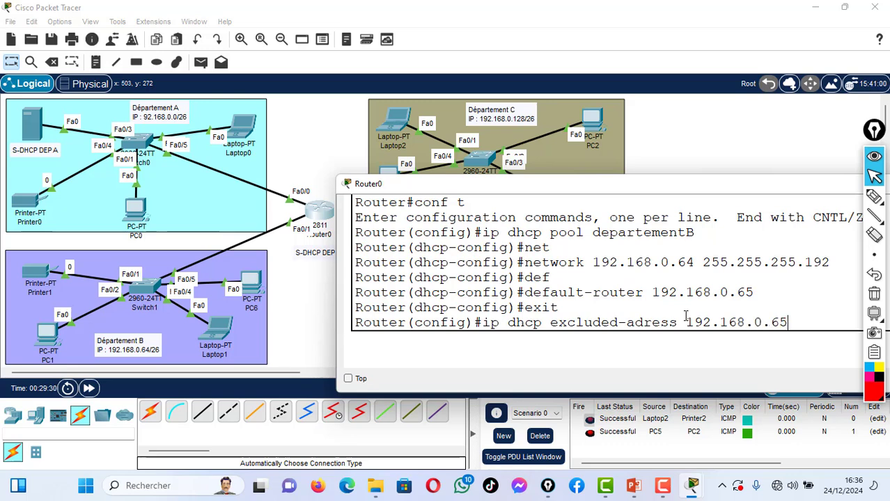
key(Return)
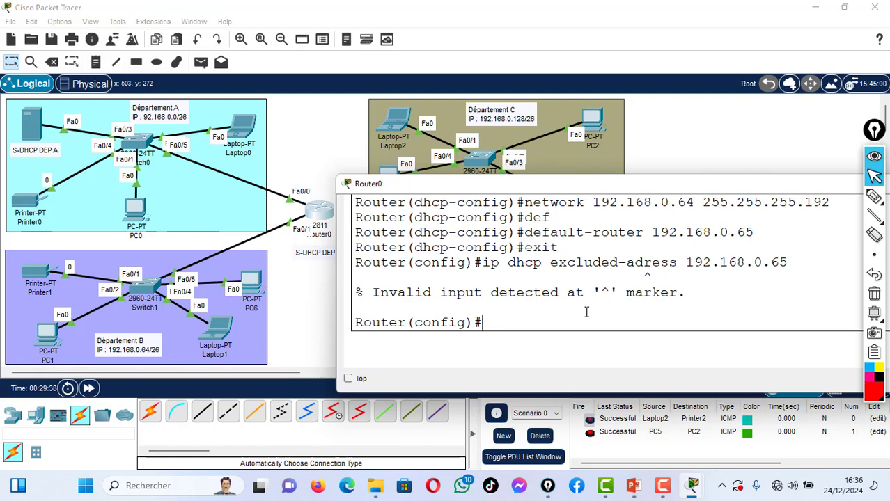
- Exclude 192.168.0.65 from DHCP assignment with the ip dhcp excluded-address command
text(ip dh)
key(Tab)
text(ex)
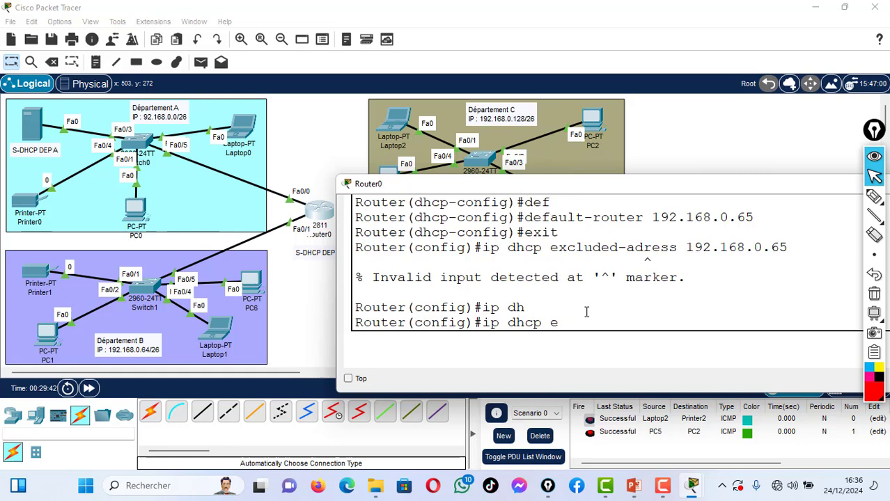
key(Tab)
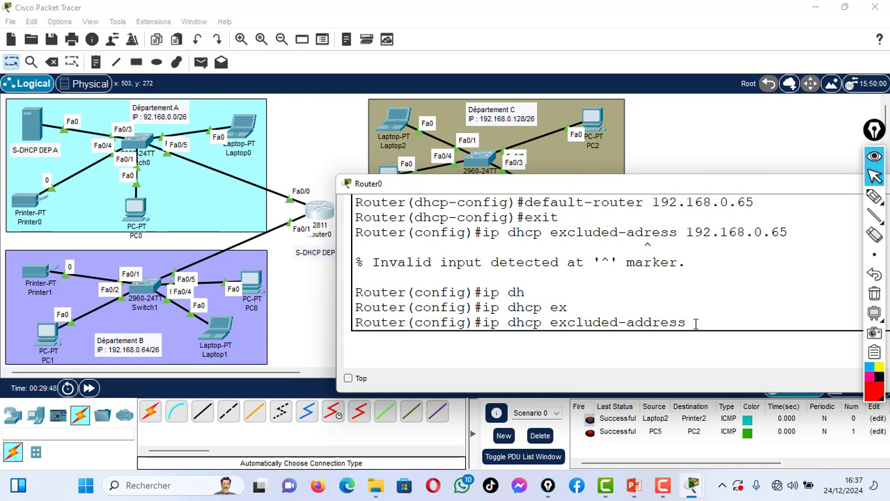
text(192.168.0.65)
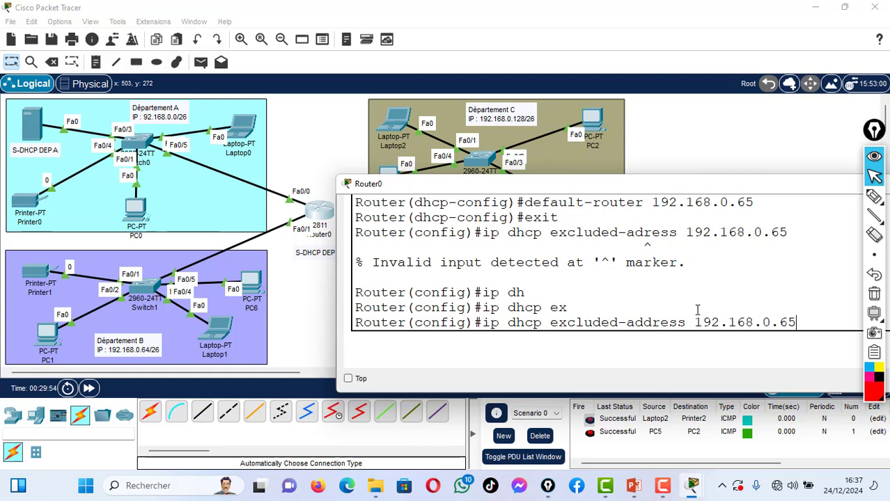
key(Return)
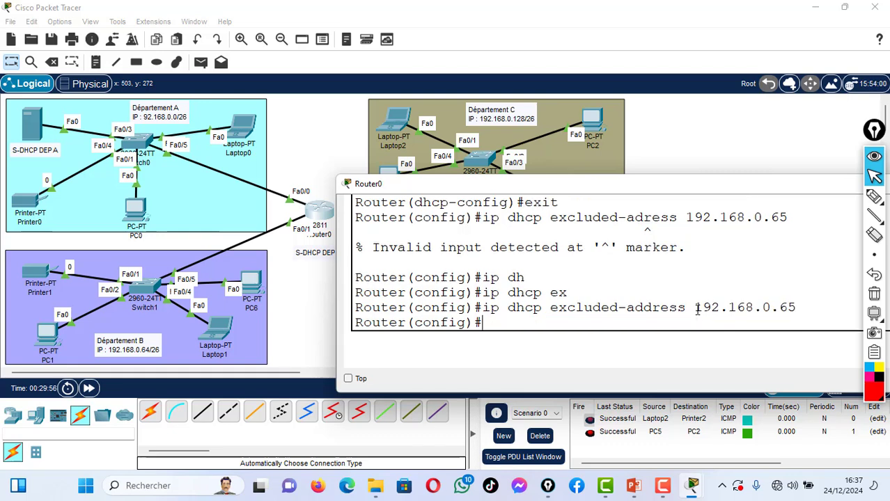
- End configuration mode on Router0 and save the configuration with the wr command
key(Return)
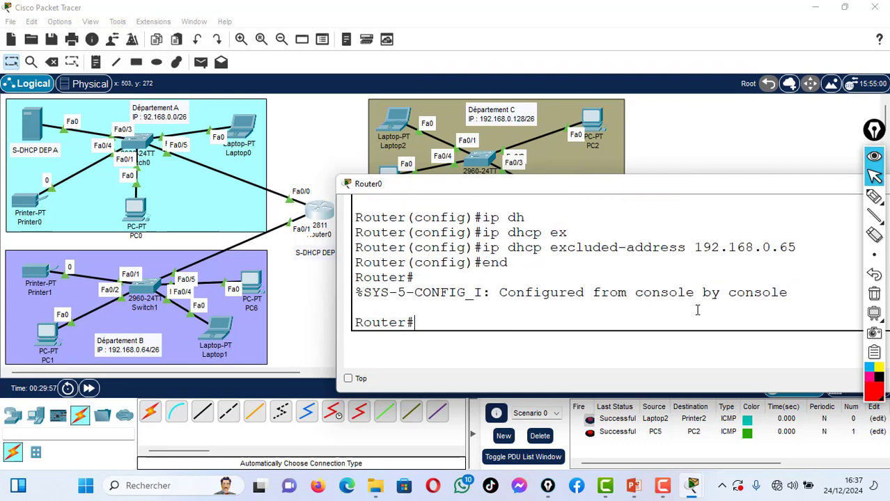
text(wr)
key(Return)
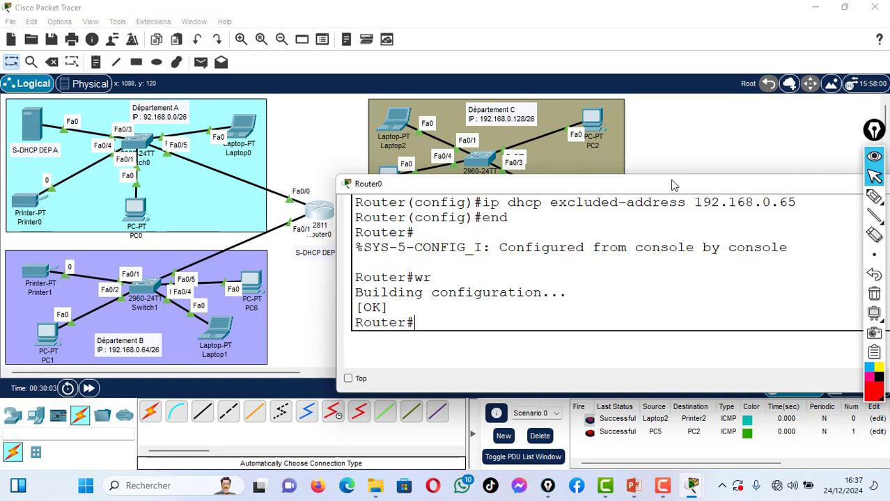
- Go back to the DHCP pool commands in Router0's console, underline ip dhcp pool departementB in red and circle the word pool
drag(672, 185, 565, 241)
scroll(606, 320, up, 3)
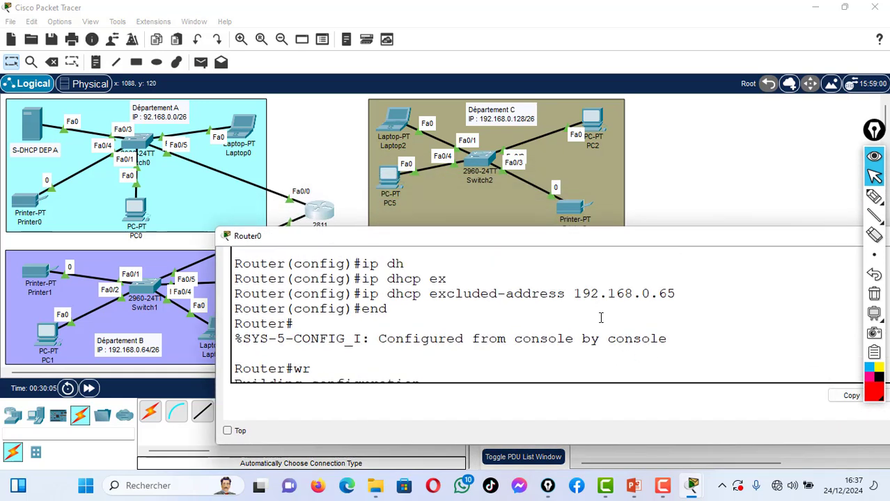
scroll(606, 308, up, 1)
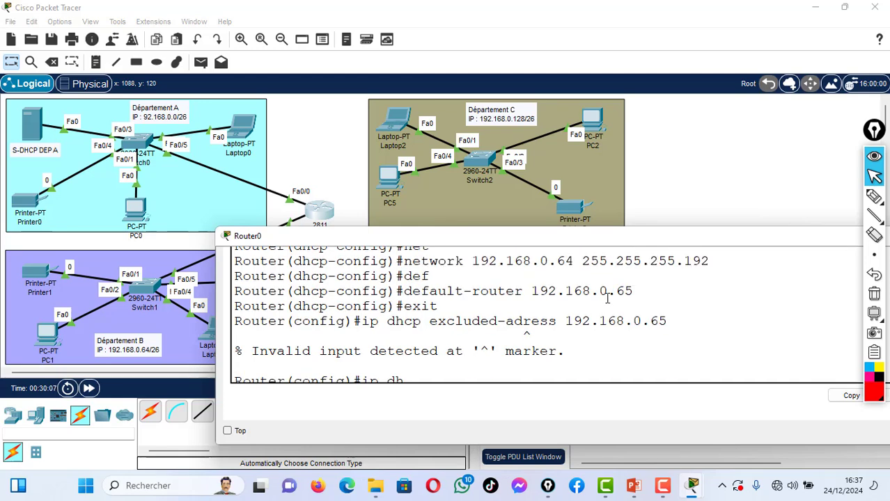
scroll(607, 298, up, 1)
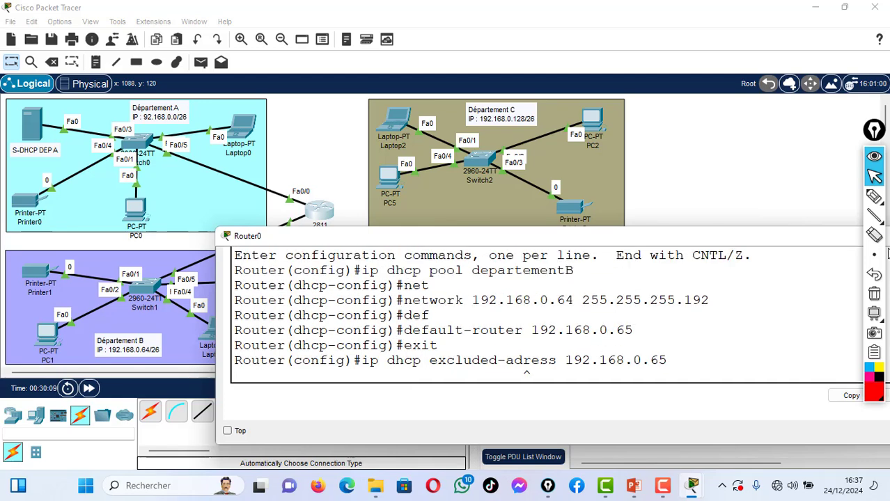
click(873, 197)
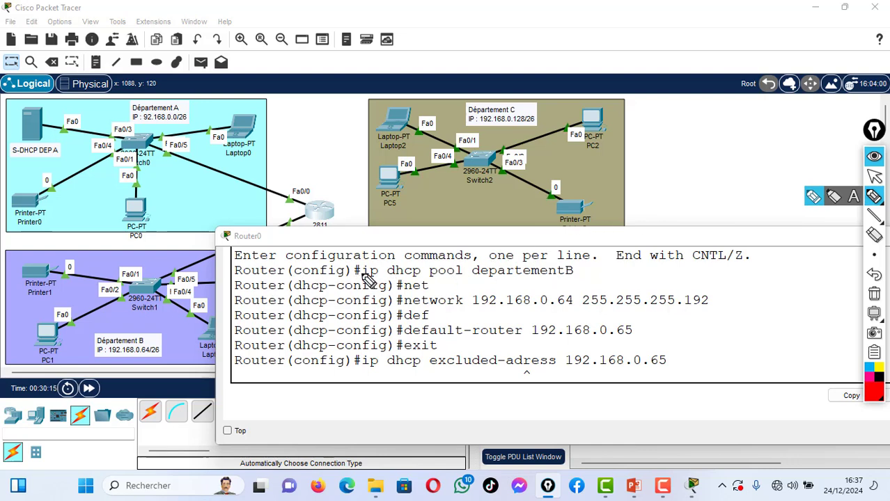
drag(363, 277, 588, 281)
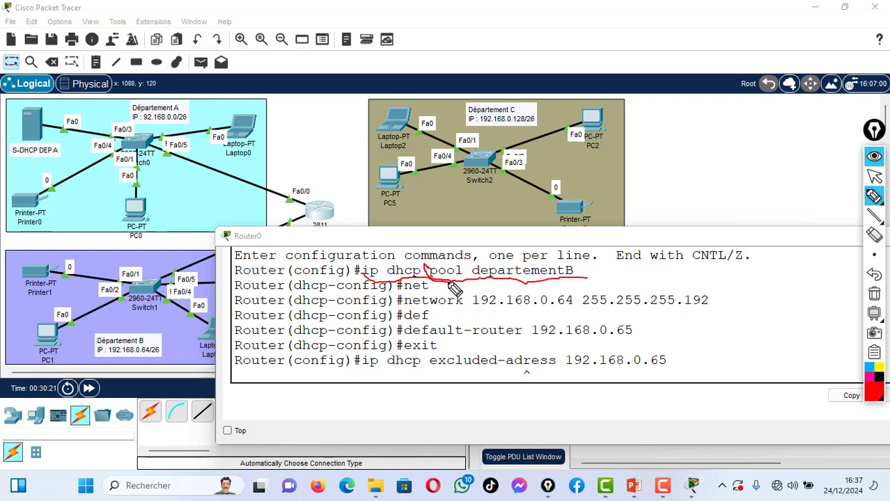
mouse_move(426, 263)
mouse_down()
mouse_move(444, 276)
mouse_move(468, 272)
mouse_up()
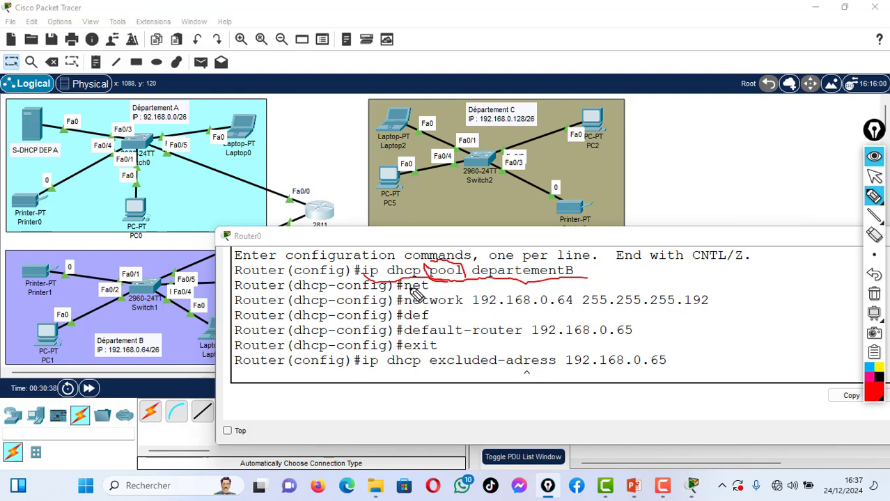
- Underline the network and default-router commands in red and mark Router0's Fa0/1 link in the topology
mouse_move(410, 289)
mouse_down()
mouse_move(421, 296)
mouse_move(411, 284)
mouse_move(427, 286)
mouse_move(413, 310)
mouse_move(506, 322)
mouse_move(710, 301)
mouse_up()
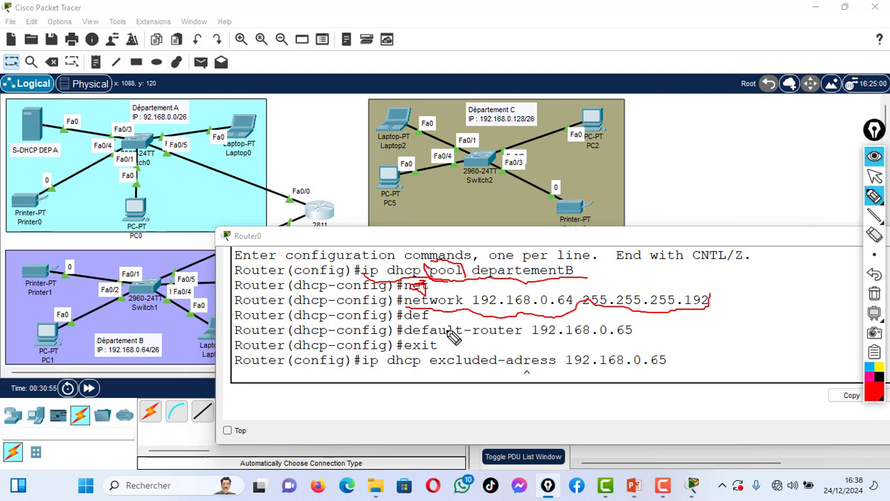
mouse_move(405, 317)
mouse_down()
mouse_move(433, 316)
mouse_move(407, 316)
mouse_up()
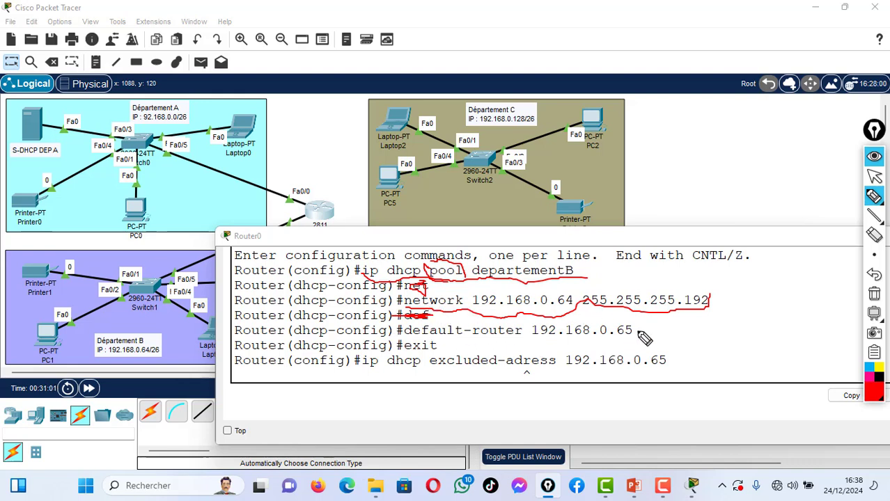
drag(638, 330, 652, 322)
drag(406, 340, 630, 340)
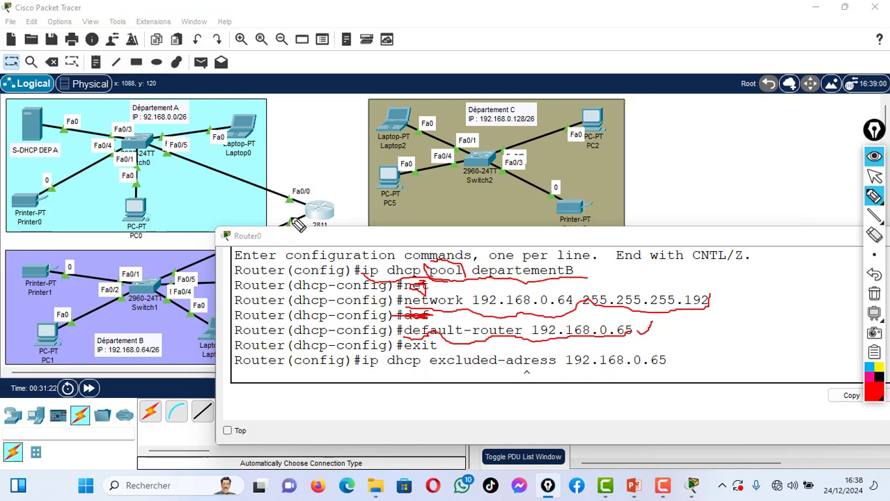
mouse_move(296, 219)
mouse_down()
mouse_move(291, 231)
mouse_move(302, 228)
mouse_move(273, 212)
mouse_up()
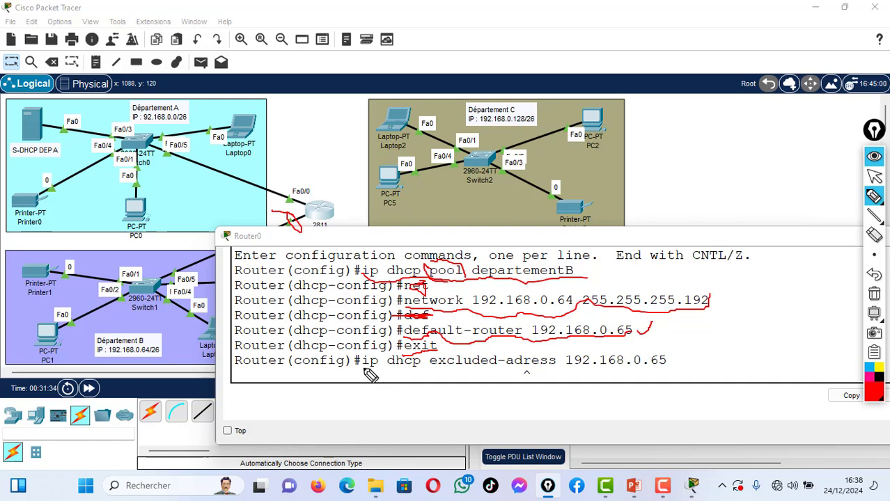
- Underline the ip dhcp excluded-adress command in red, circle 192.168.0.65 and draw an empty box after the address
mouse_move(360, 367)
mouse_down()
mouse_move(468, 378)
mouse_move(667, 376)
mouse_up()
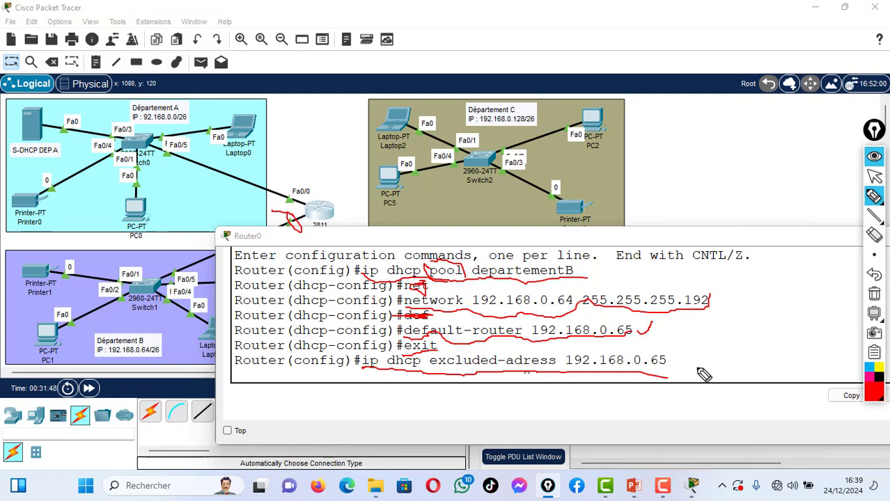
mouse_move(695, 361)
mouse_down()
mouse_move(712, 366)
mouse_move(703, 372)
mouse_move(715, 359)
mouse_move(726, 370)
mouse_up()
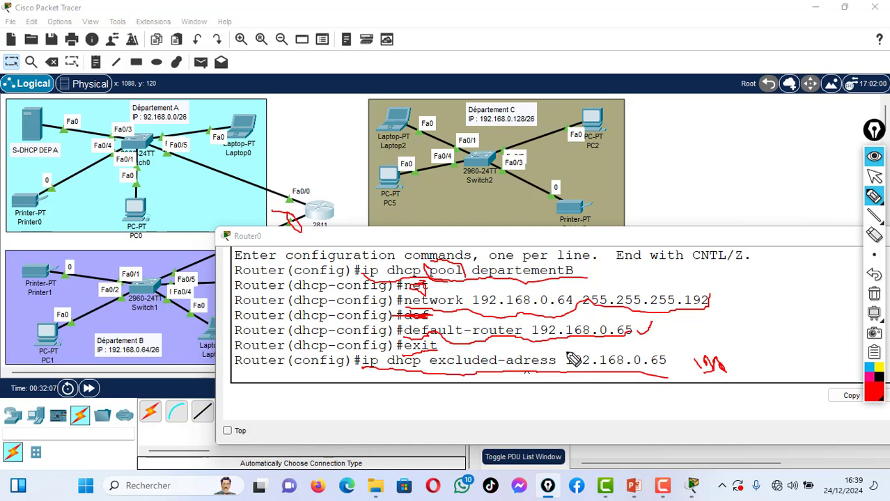
mouse_move(564, 350)
mouse_down()
mouse_move(672, 358)
mouse_move(668, 370)
mouse_move(581, 380)
mouse_up()
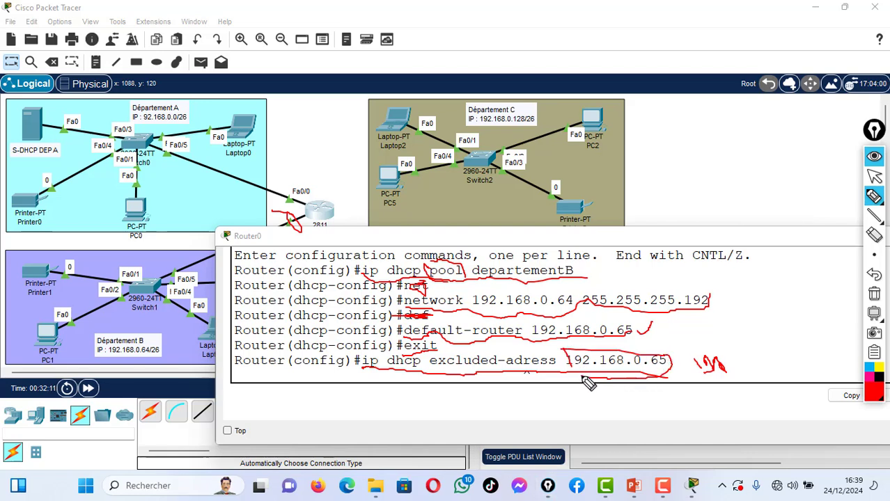
mouse_move(724, 350)
mouse_down()
mouse_move(730, 374)
mouse_move(769, 342)
mouse_move(814, 360)
mouse_move(793, 376)
mouse_move(722, 379)
mouse_up()
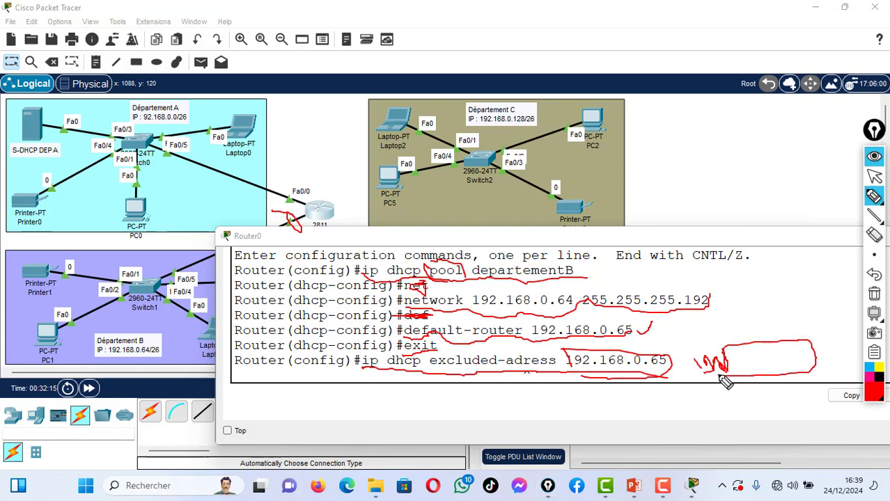
click(548, 485)
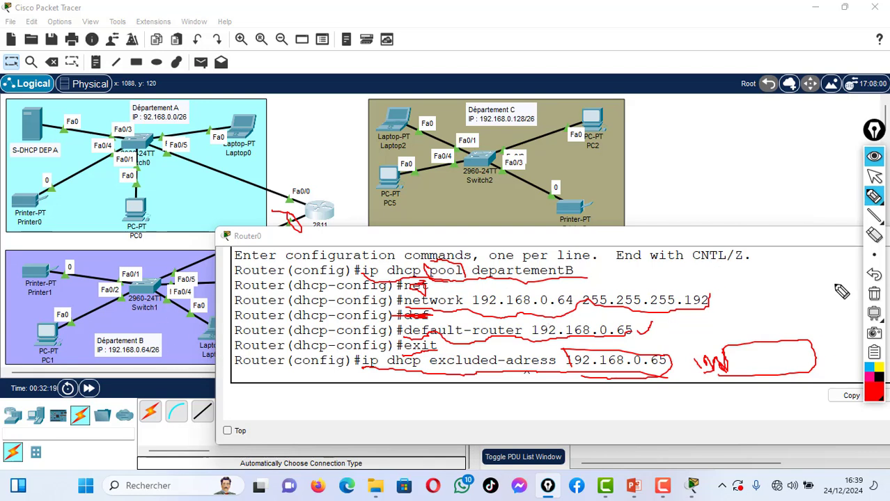
click(874, 254)
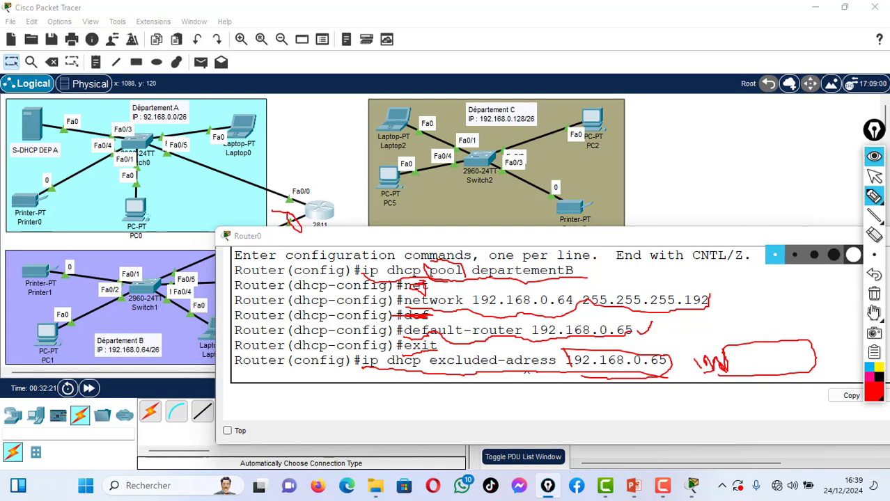
- Clear all red annotations from the screen and close Router0's window
click(874, 293)
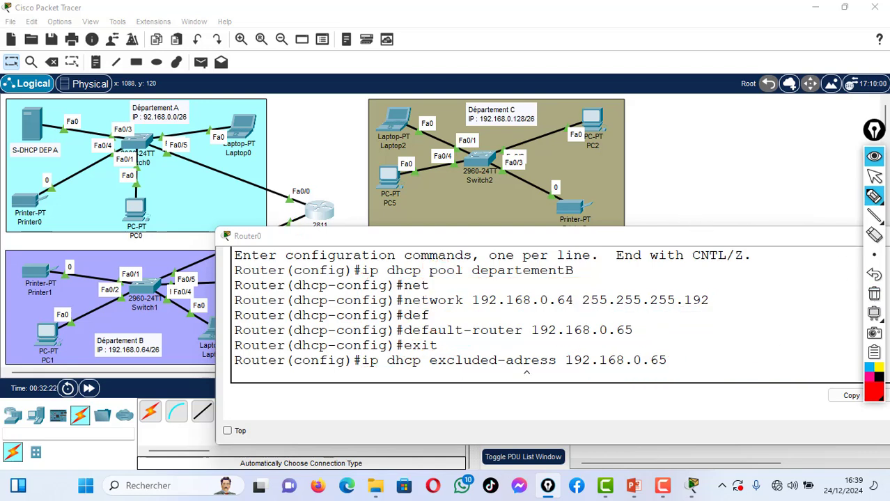
click(874, 176)
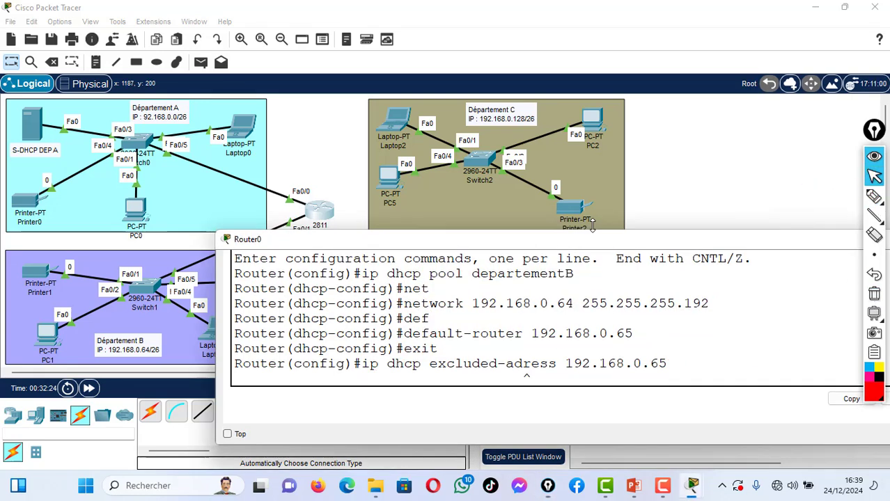
drag(591, 226, 435, 200)
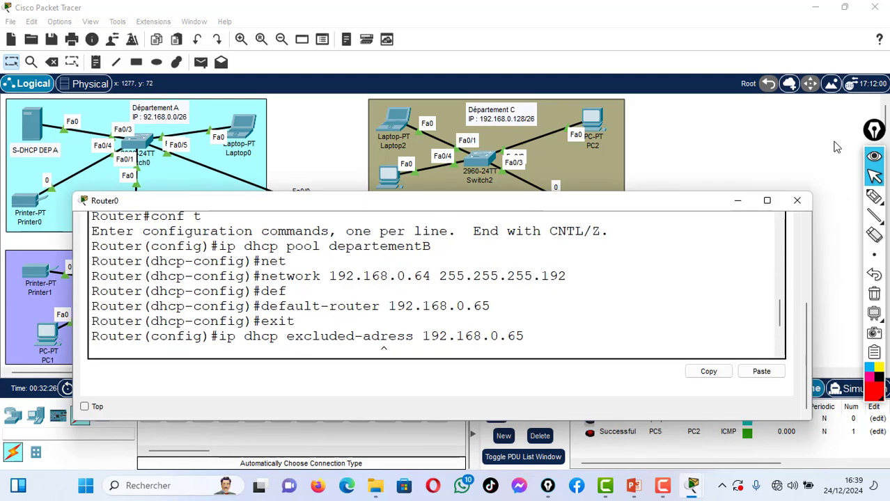
click(797, 200)
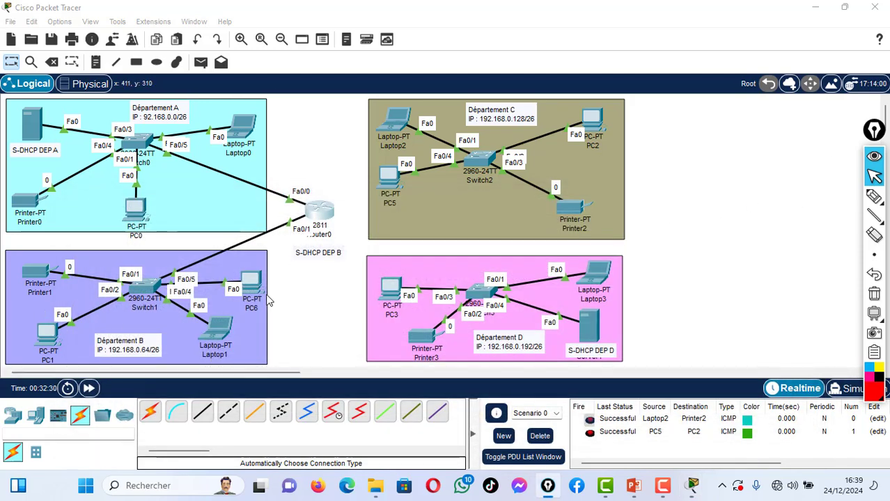
- Set PC6's IP configuration to DHCP and move its window aside to uncover departments A and B
click(254, 285)
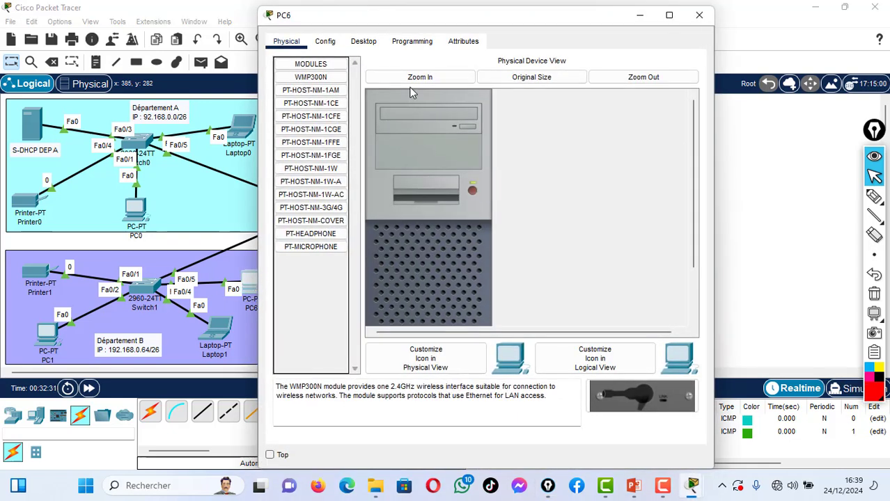
click(363, 43)
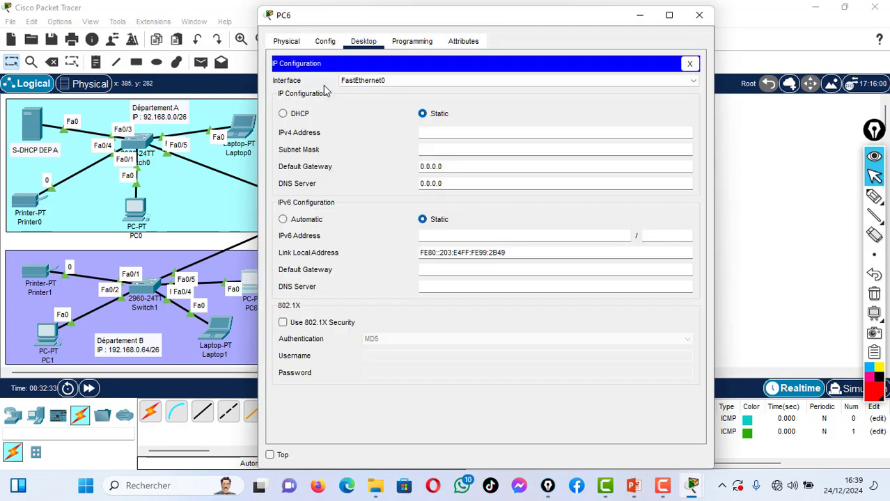
click(309, 94)
click(284, 114)
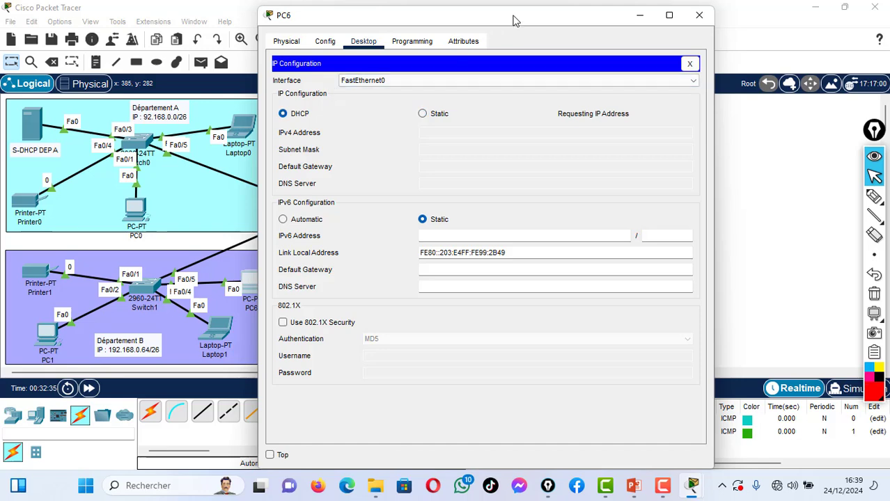
drag(508, 20, 659, 94)
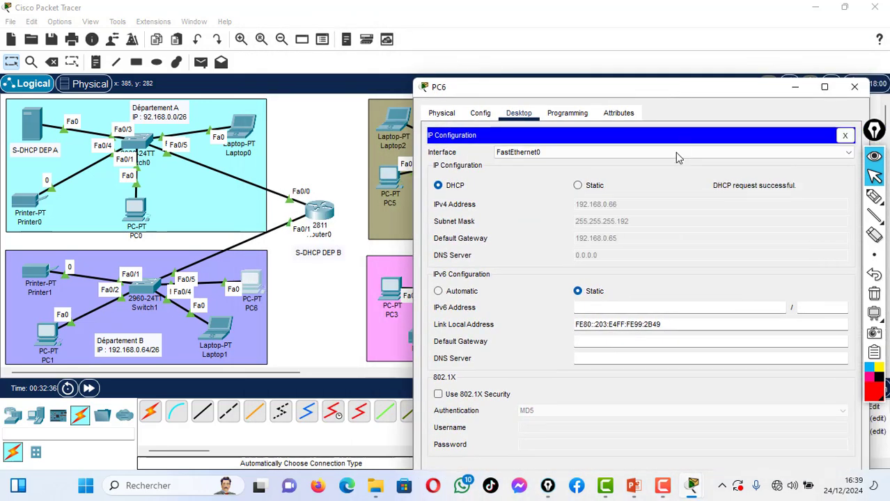
- Underline PC6's DHCP request status in red, redrawing the line below the text, and close PC6's window
click(874, 197)
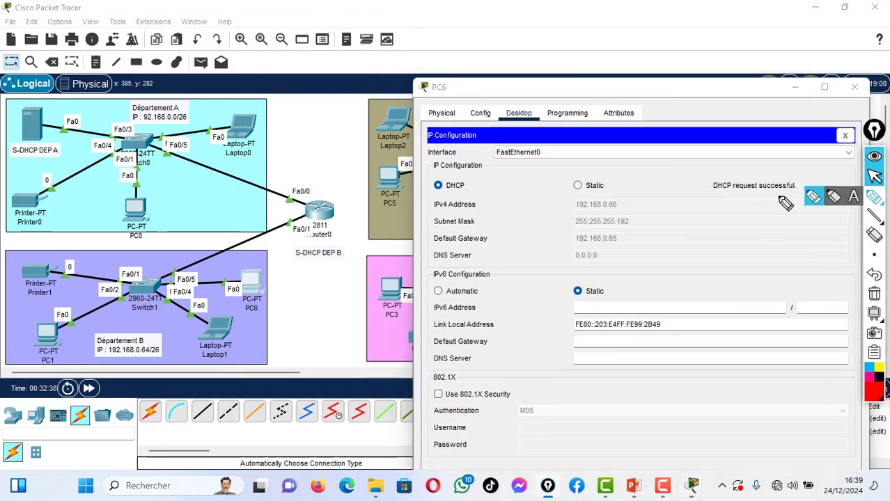
drag(712, 192, 795, 186)
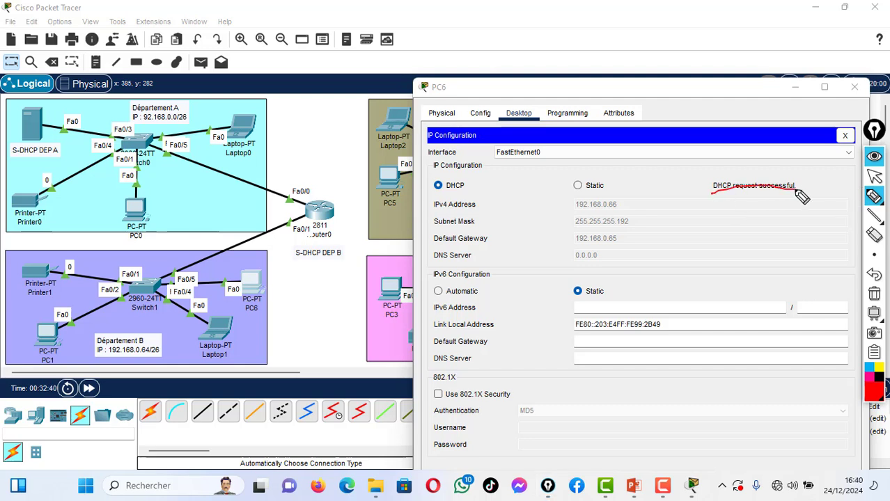
mouse_move(871, 313)
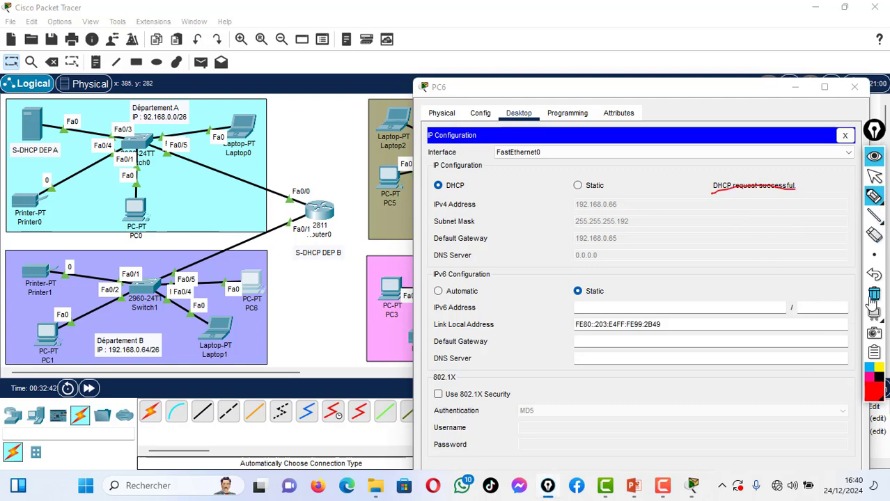
click(874, 293)
click(873, 197)
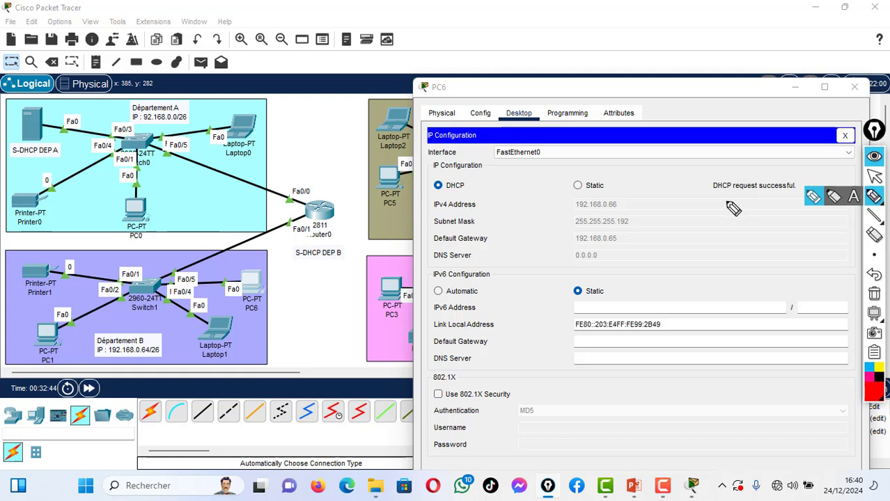
drag(703, 196, 797, 199)
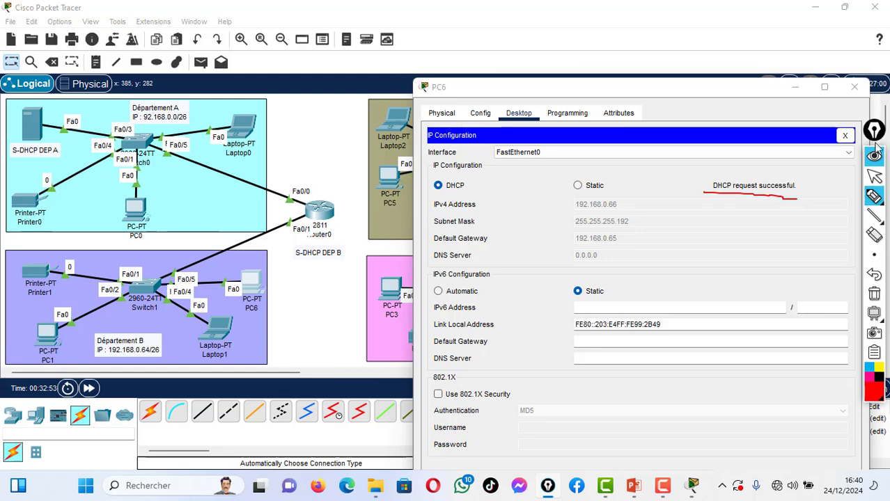
click(873, 176)
click(854, 86)
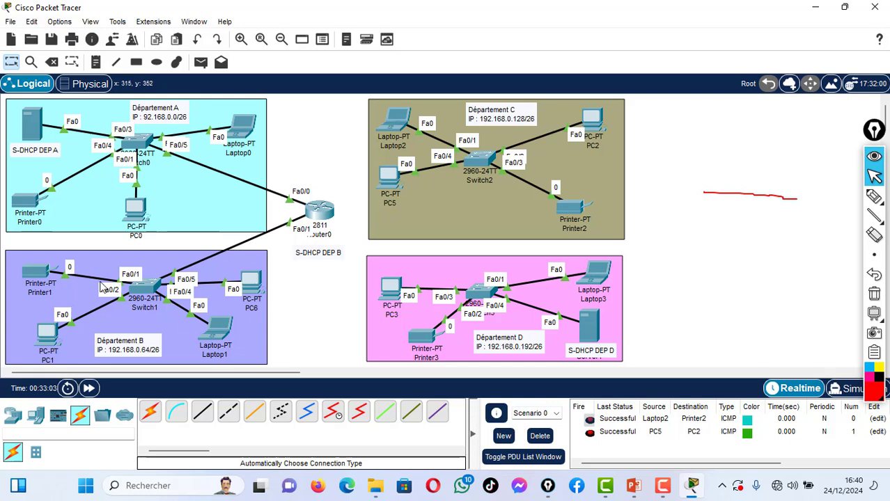
- Set Laptop1's IP configuration to DHCP and close its window
click(235, 322)
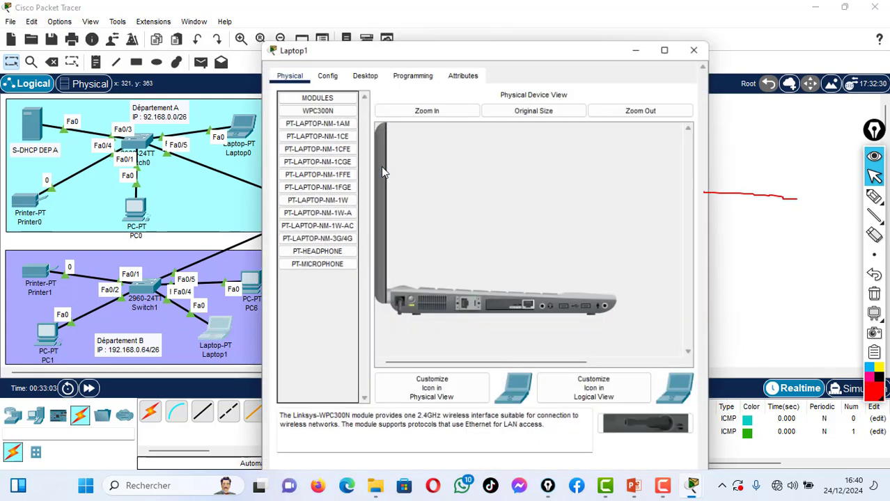
click(364, 42)
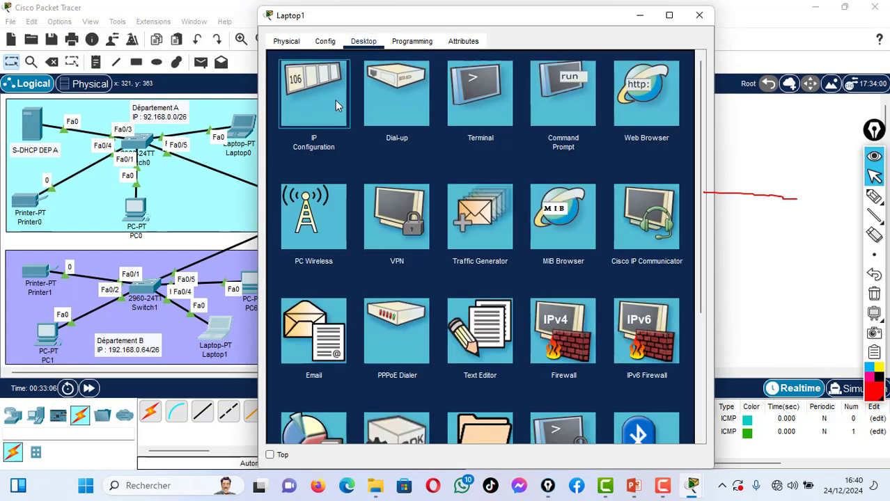
click(335, 100)
click(283, 113)
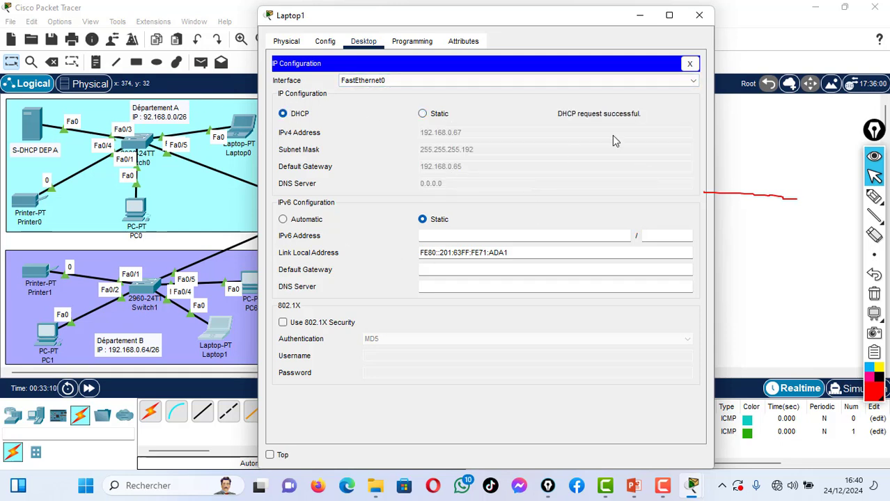
click(699, 15)
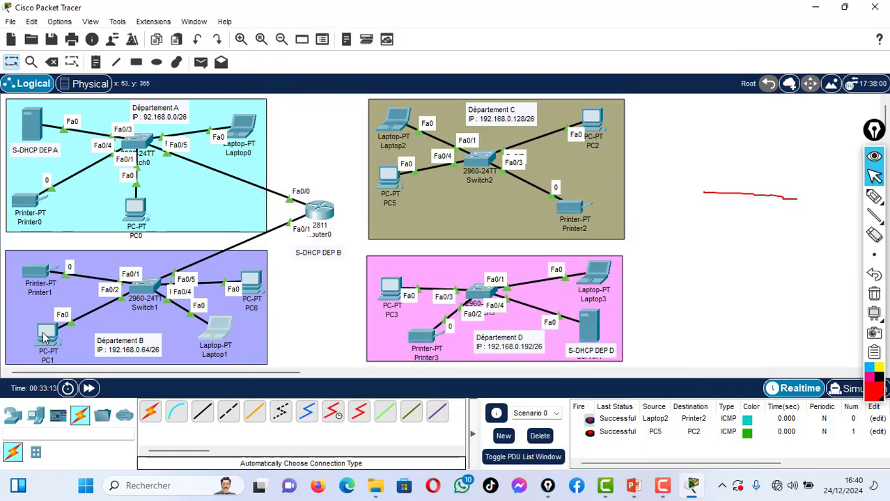
- Switch PC1's IP configuration from static to DHCP and close its window
click(46, 334)
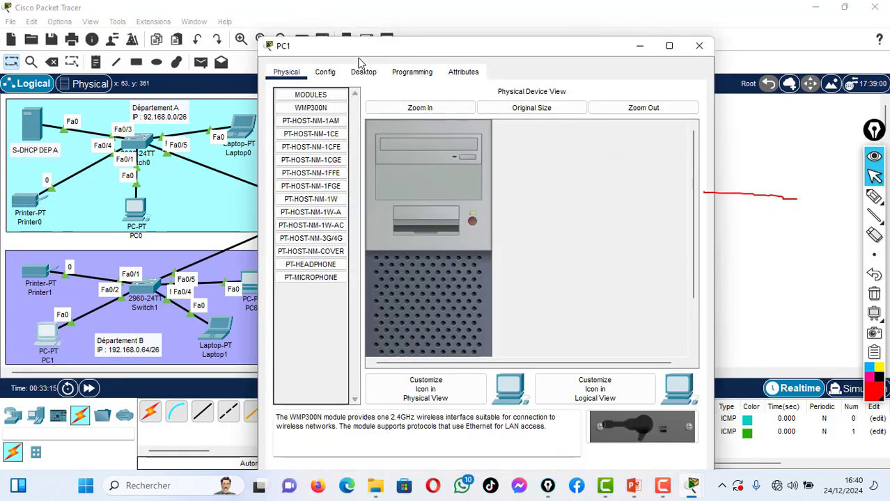
click(362, 69)
click(313, 129)
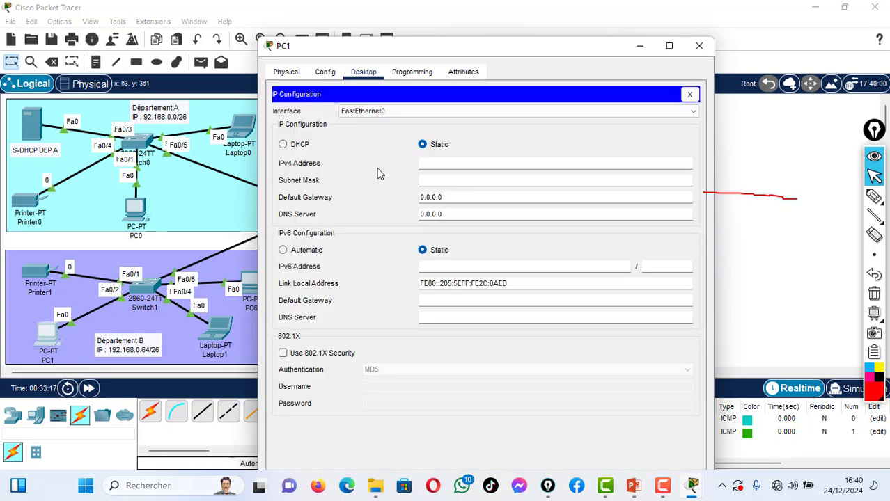
click(304, 149)
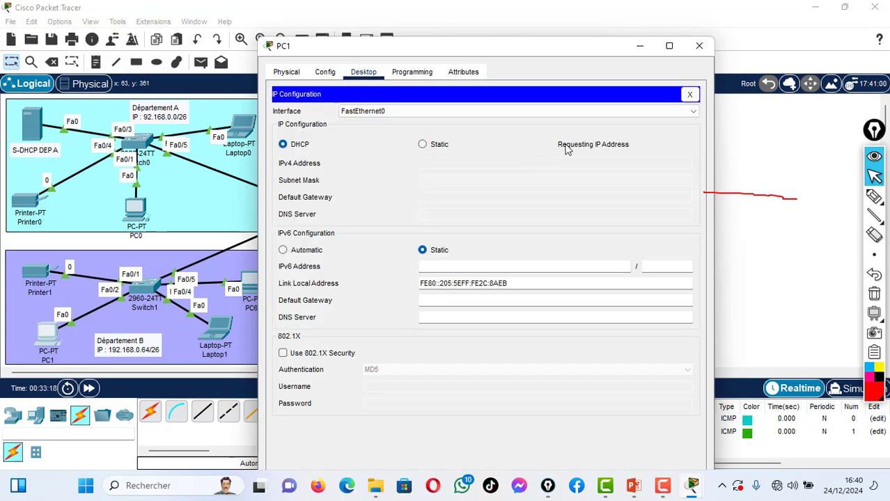
click(699, 45)
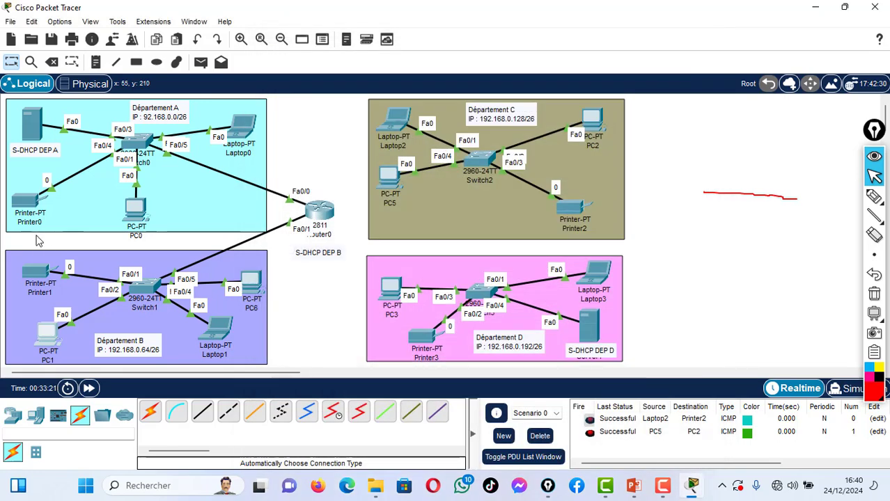
- Set Printer1's IPv4 gateway and DNS to DHCP, make sure FastEthernet0 also uses DHCP, and close its window
click(33, 273)
click(325, 41)
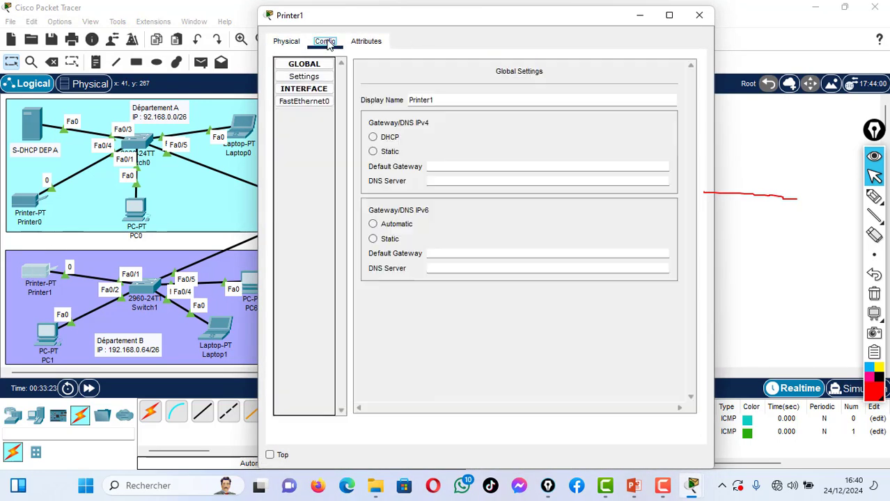
click(382, 139)
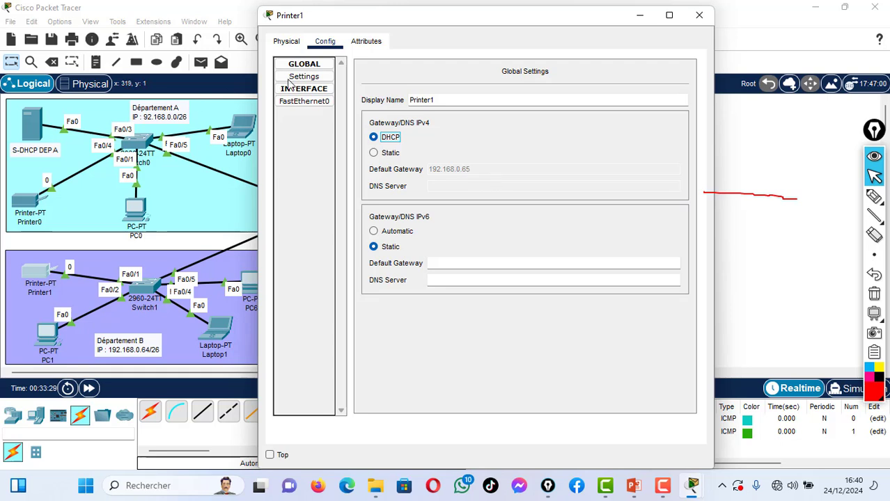
click(284, 102)
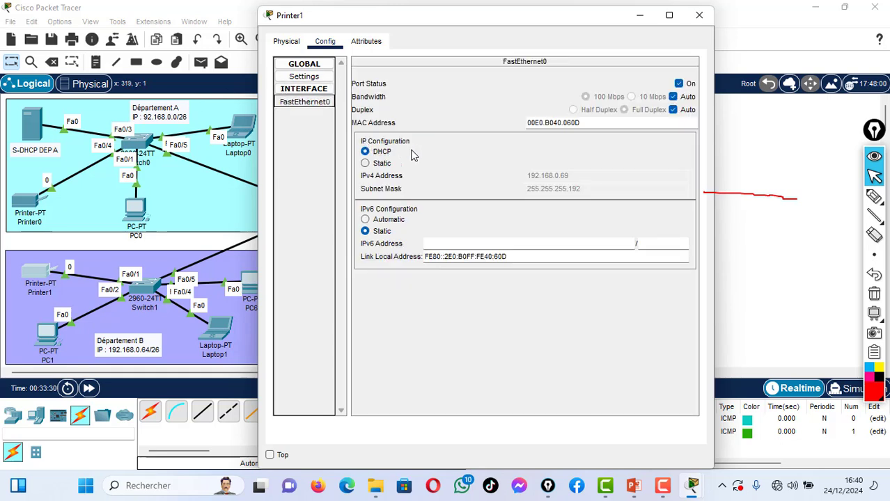
click(366, 152)
click(703, 16)
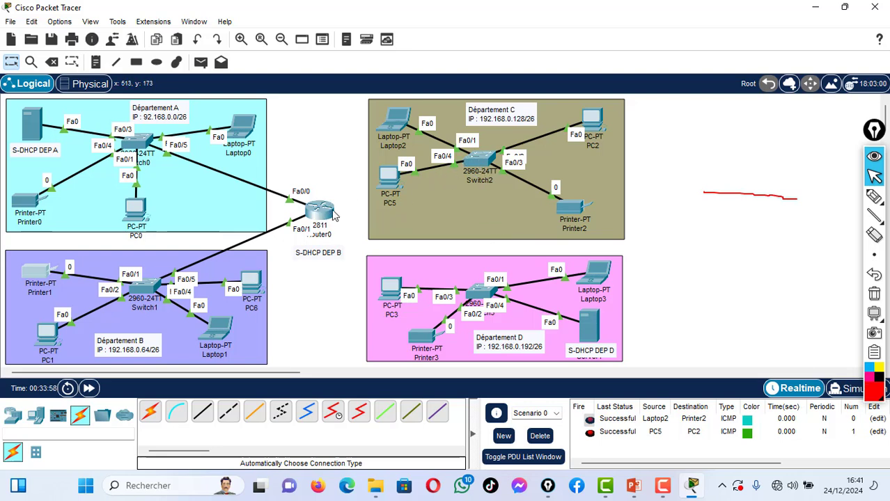
- Shift Router0 slightly in the topology and save its configuration again with the wr command in its console
drag(330, 217, 313, 256)
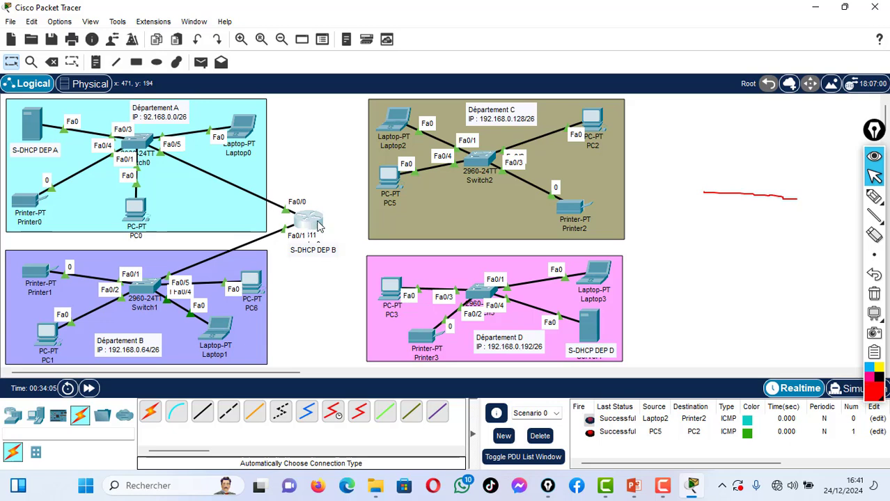
double_click(309, 222)
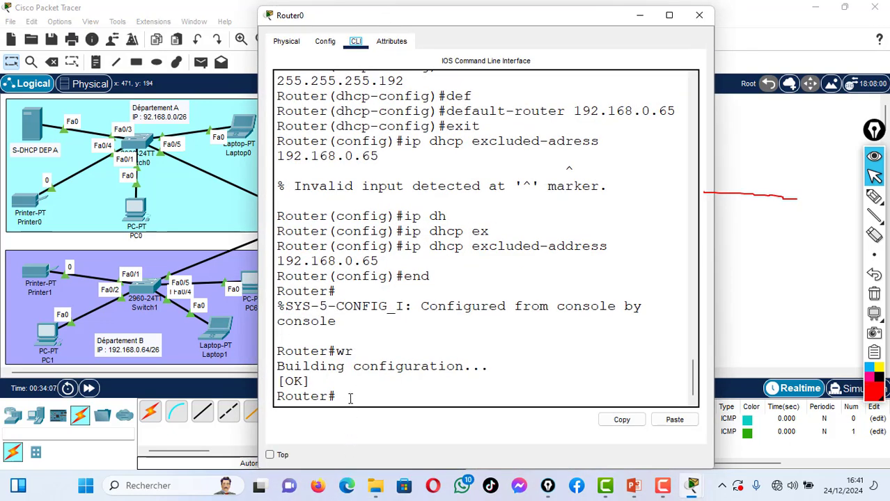
text(wr)
key(Return)
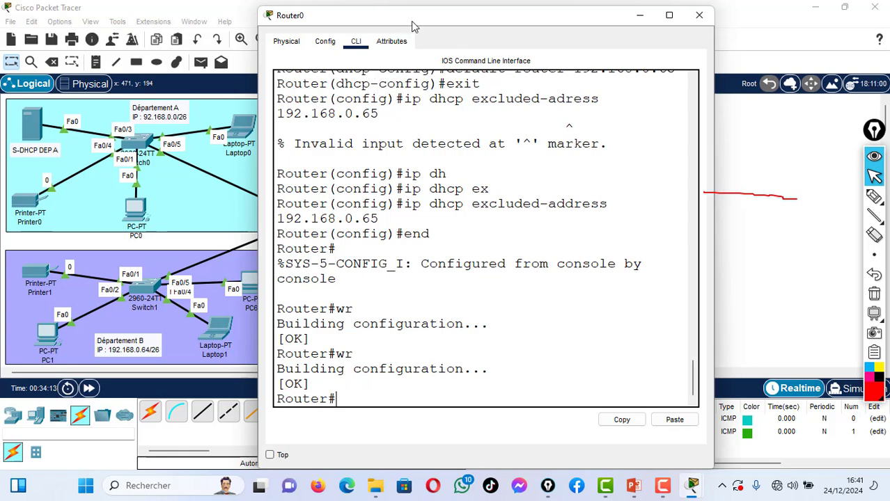
drag(418, 26, 561, 30)
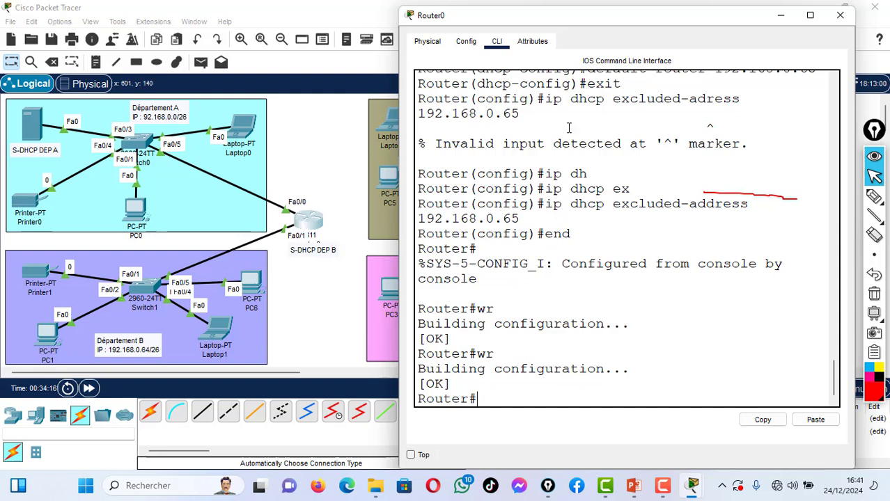
- Power off Router0 in its maximized, enlarged physical view and select the NM-2FE2W module
click(428, 45)
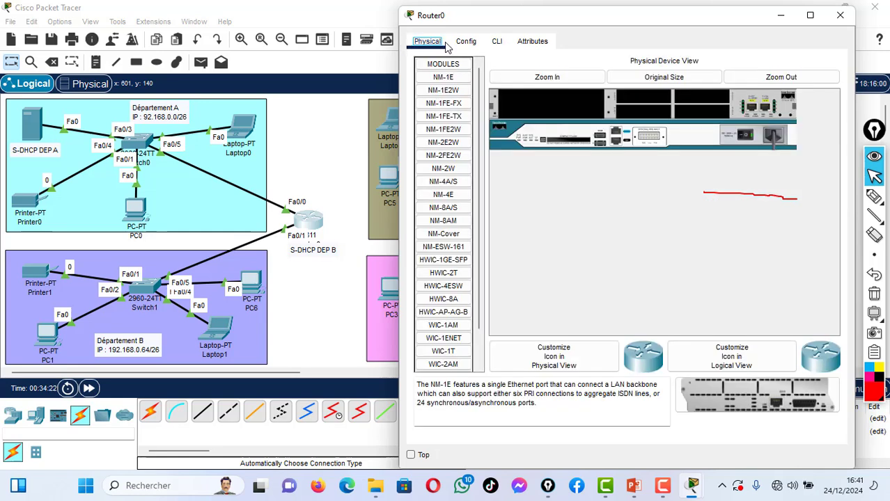
click(810, 14)
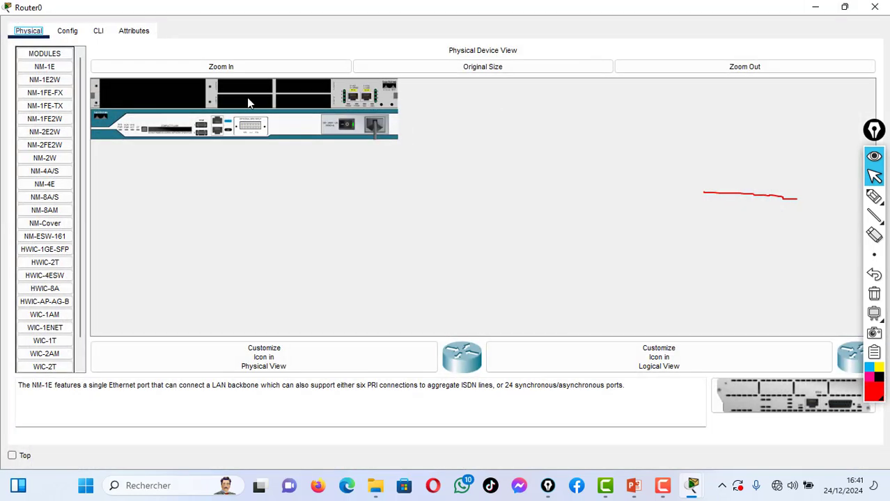
click(227, 70)
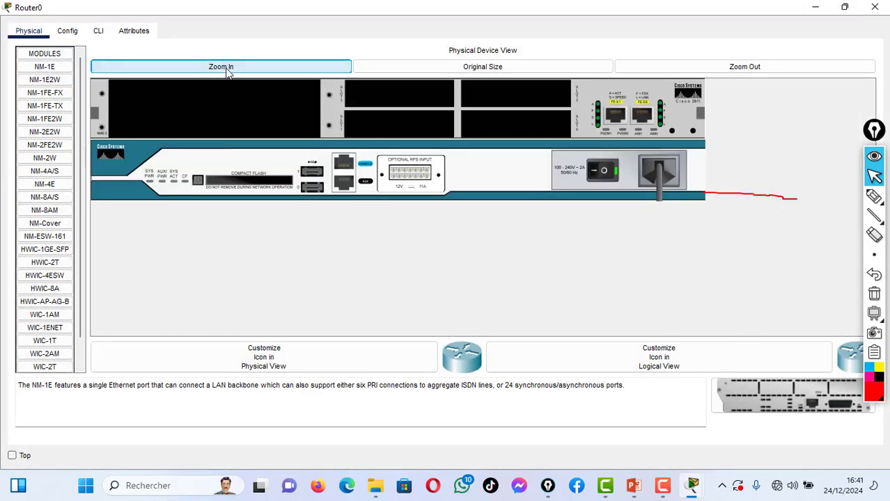
click(605, 173)
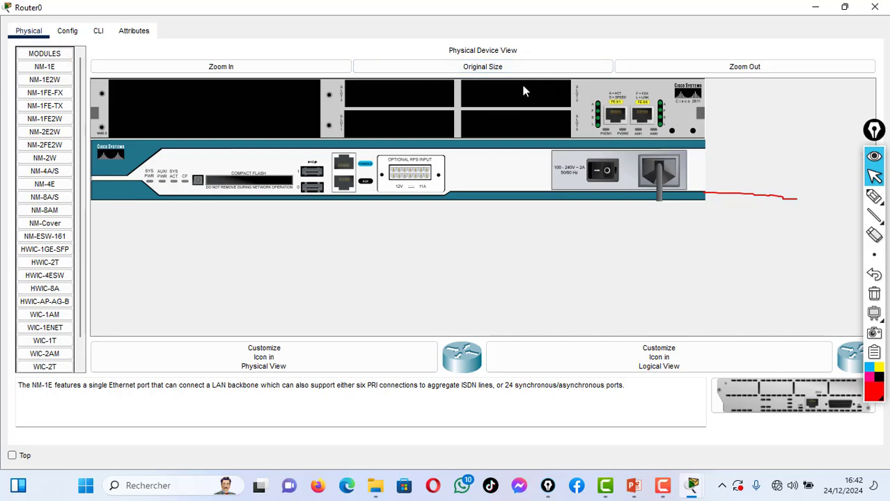
click(44, 148)
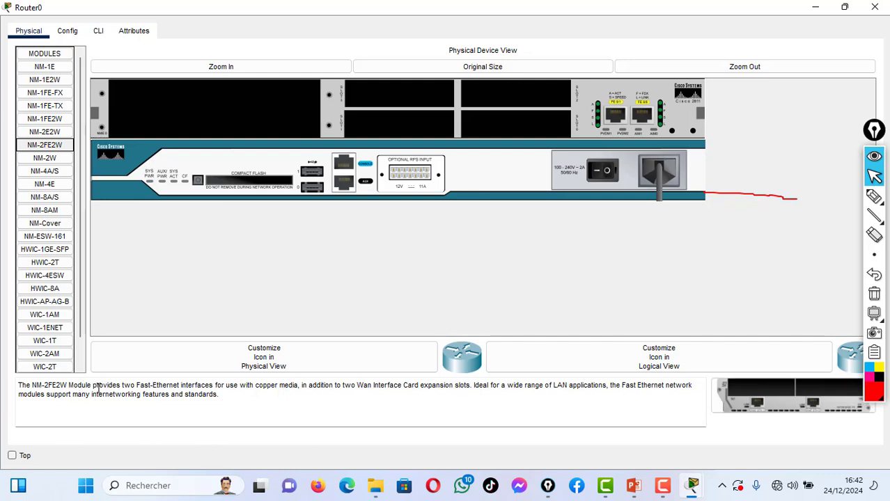
- Install the NM-2FE2W module in Router0's large empty slot and power the router back on
drag(117, 387, 233, 381)
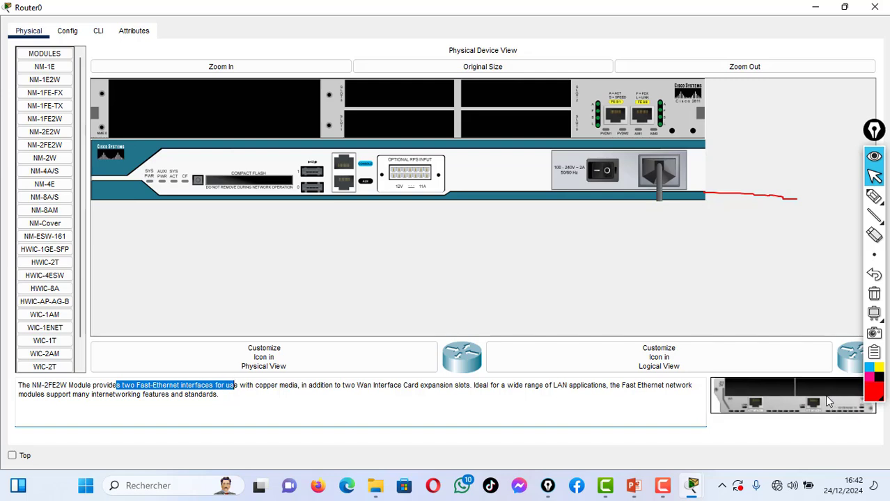
drag(827, 398, 208, 100)
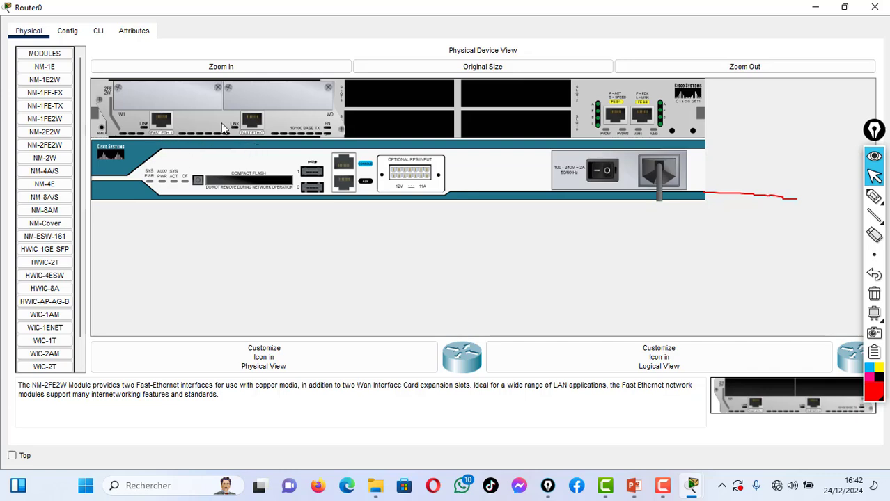
click(609, 173)
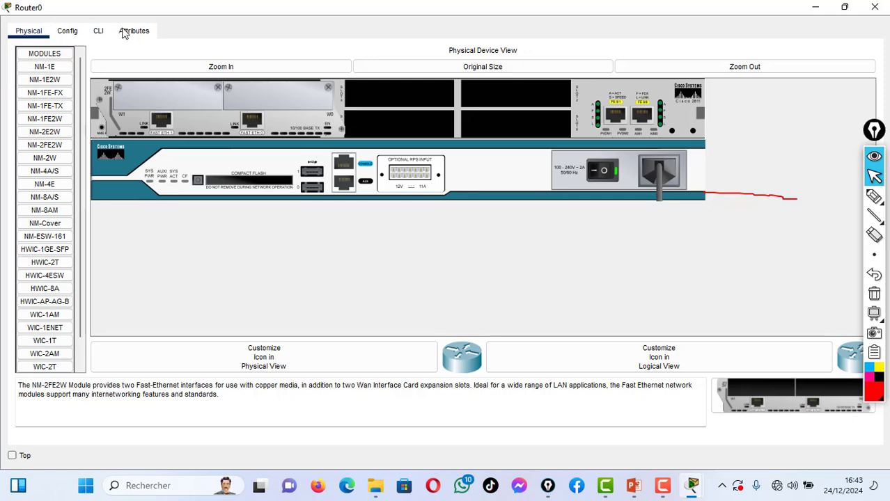
- Enter privileged mode in Router0's console and list its interfaces with sh ip int br to examine their addresses and status
click(98, 33)
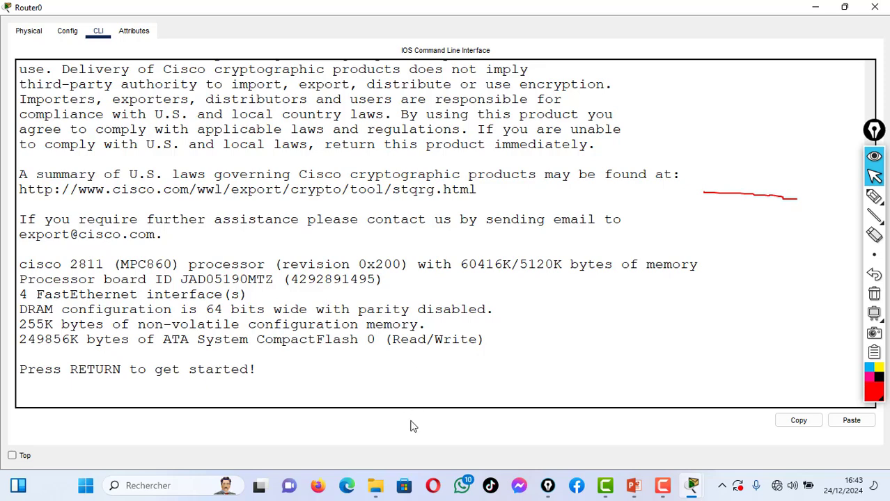
key(Return)
key(Return)
key(Return)
key(Return)
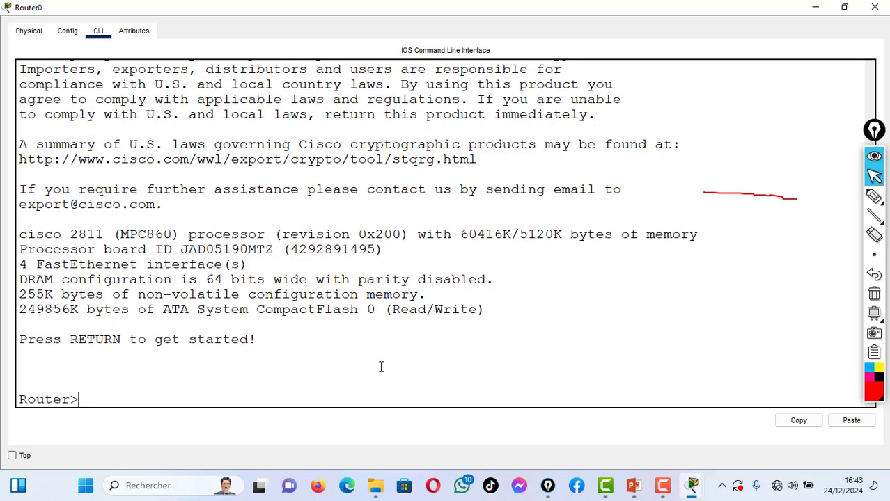
text(en)
key(Return)
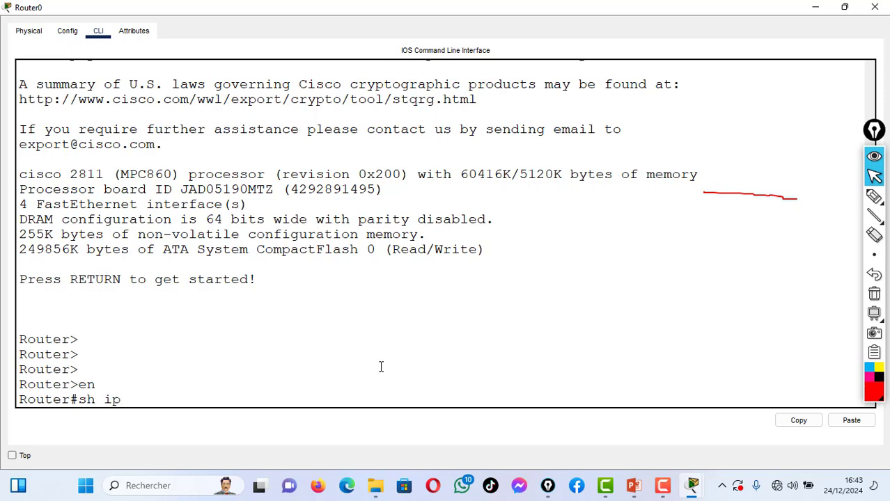
text(sh ip int br)
key(Return)
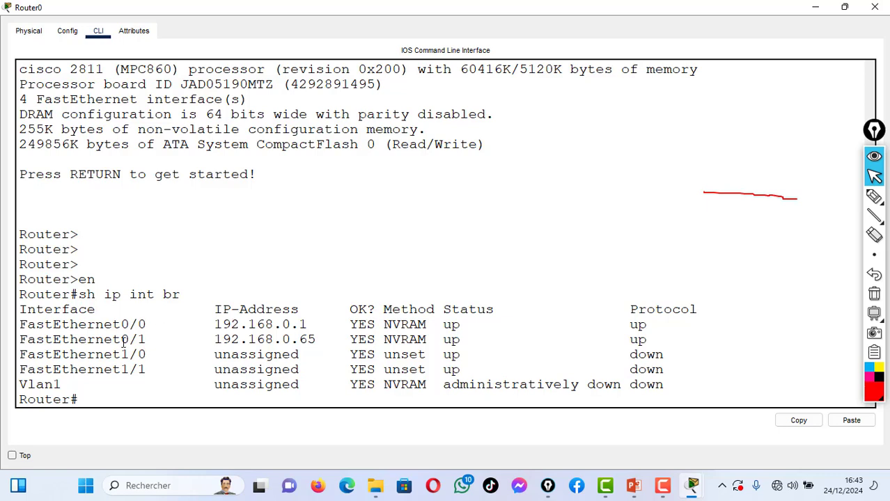
drag(20, 325, 689, 339)
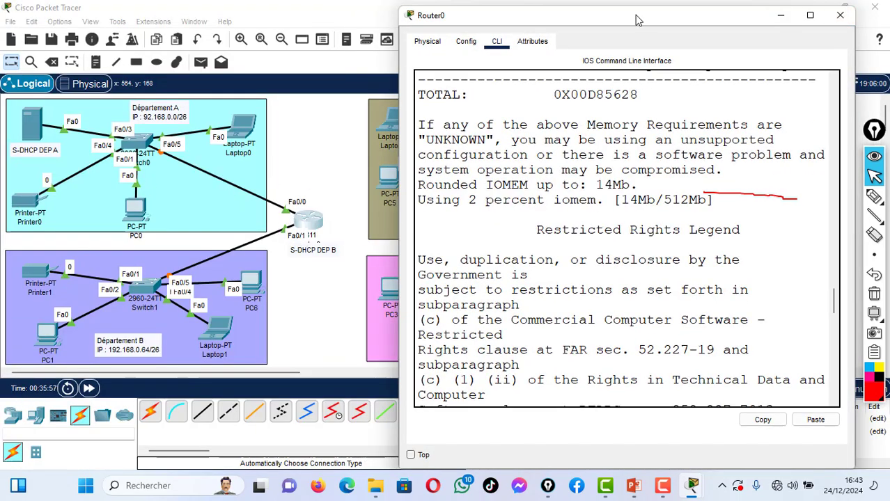
- Clear the Router0 window from the topology and connect Router0 to department C's Switch2 with an automatically chosen cable
drag(637, 22, 792, 92)
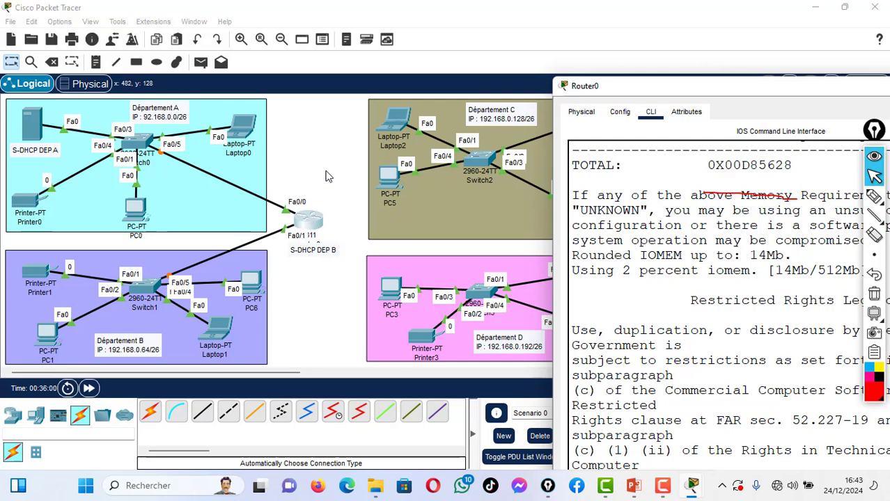
click(311, 224)
mouse_move(311, 224)
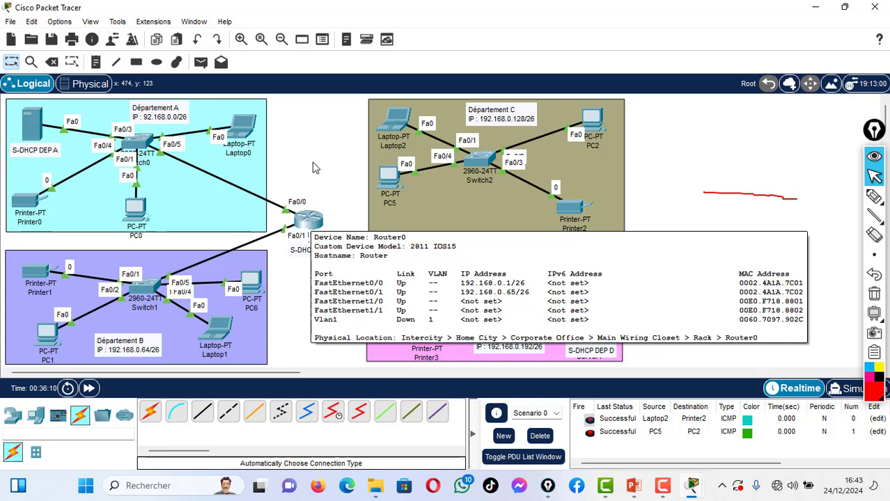
click(149, 411)
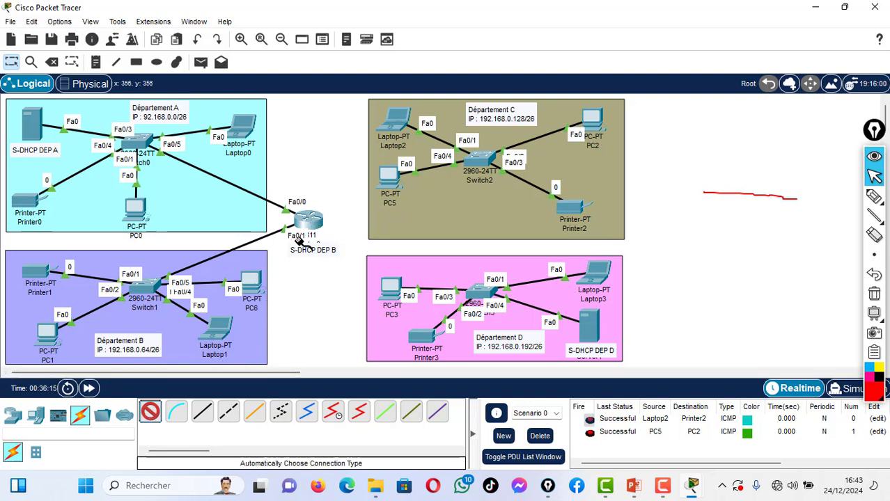
click(316, 222)
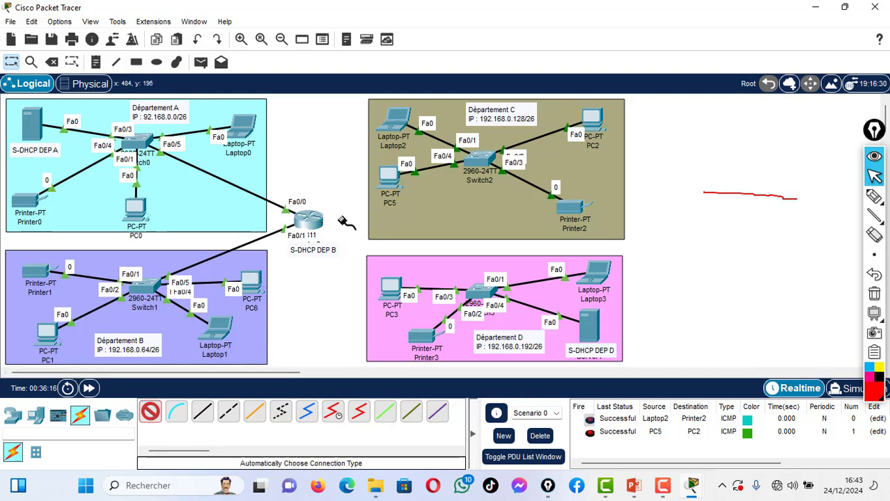
click(474, 162)
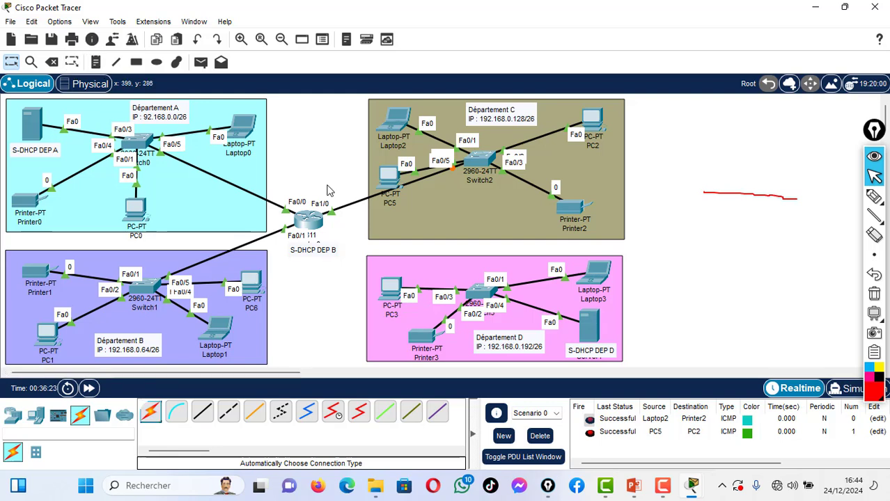
- Connect Router0 to the switch in department D with an automatically chosen cable
click(152, 413)
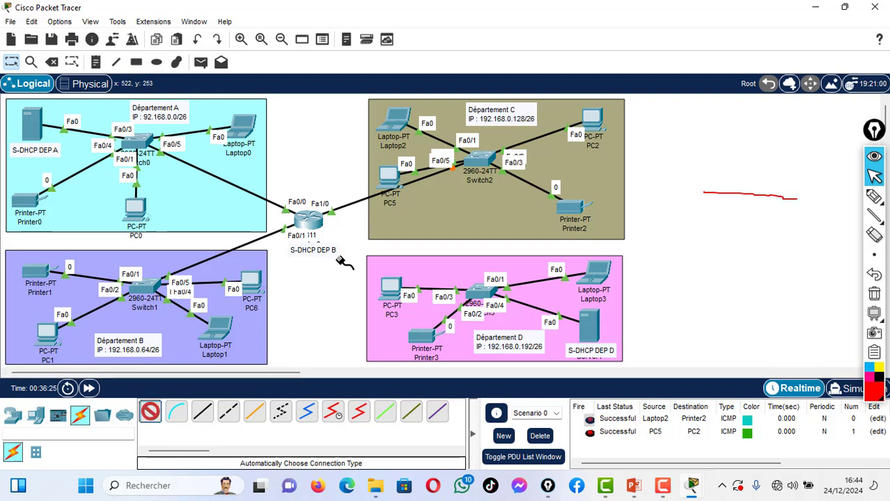
click(313, 224)
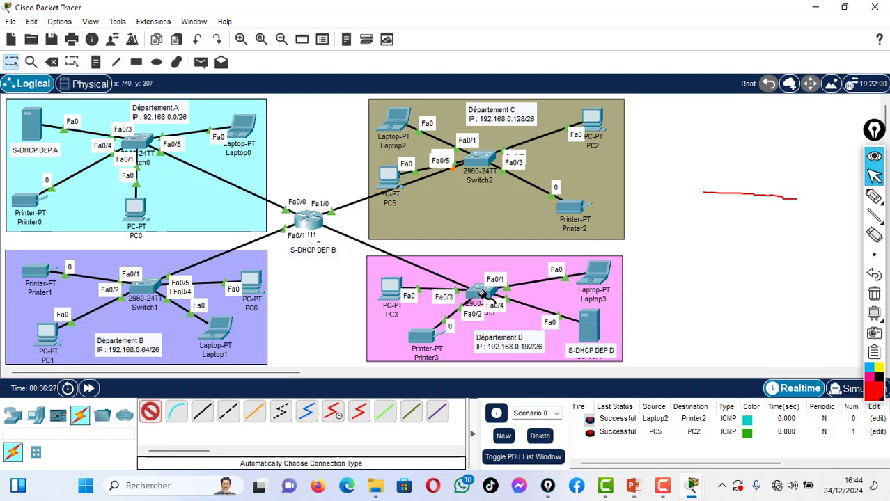
click(474, 293)
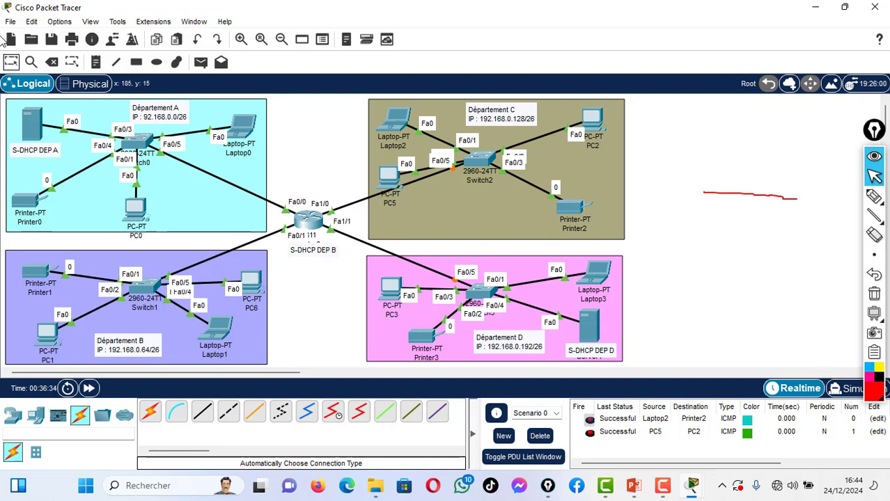
- Delete the cable between Router0 and department D's switch and return to the selection tool
click(52, 62)
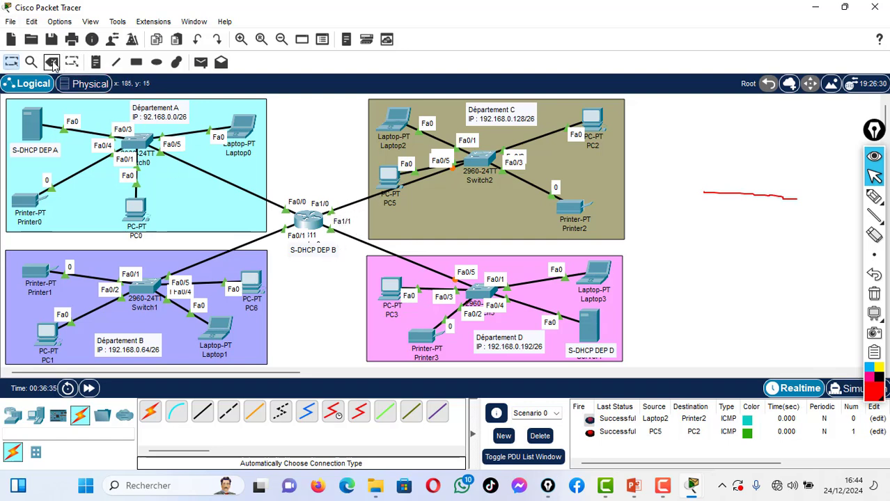
click(355, 237)
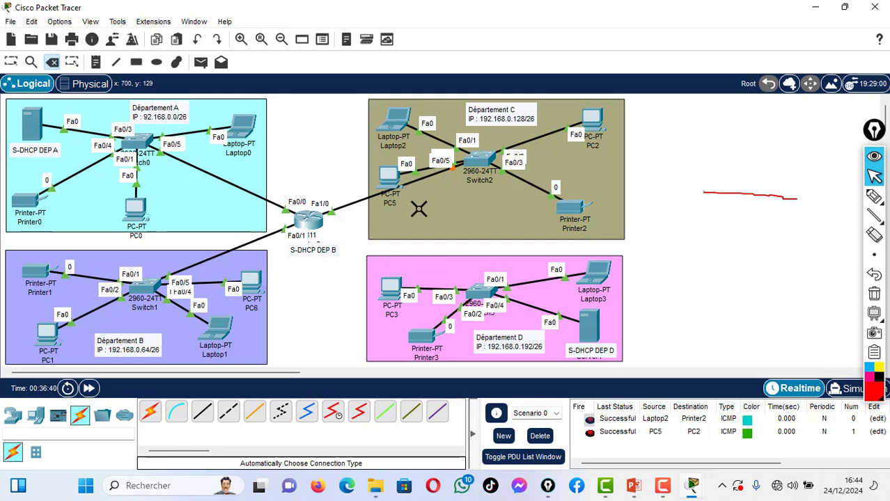
click(10, 62)
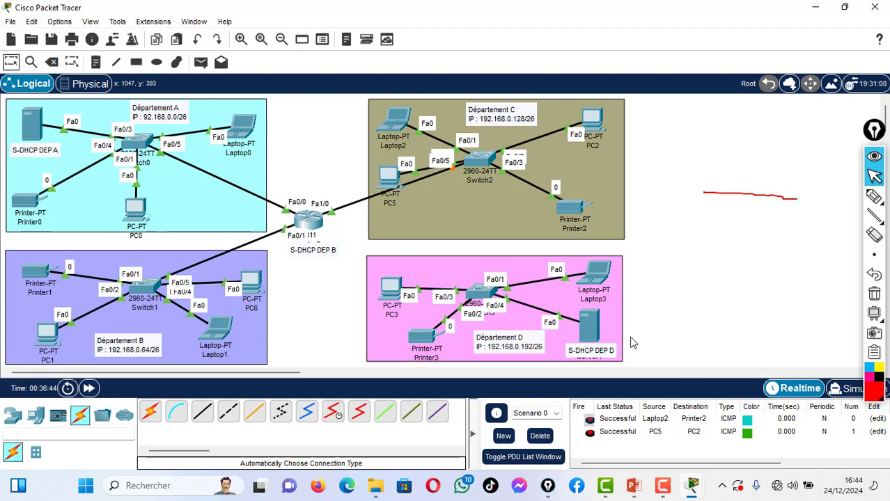
- Reopen Router0's console beside the router in the topology and enter global configuration mode with conf t
click(321, 221)
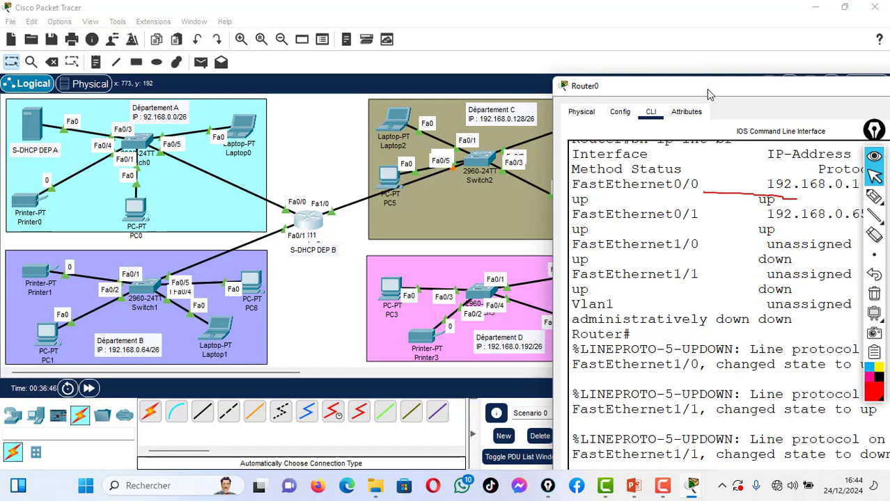
drag(705, 90, 223, 19)
drag(290, 21, 201, 94)
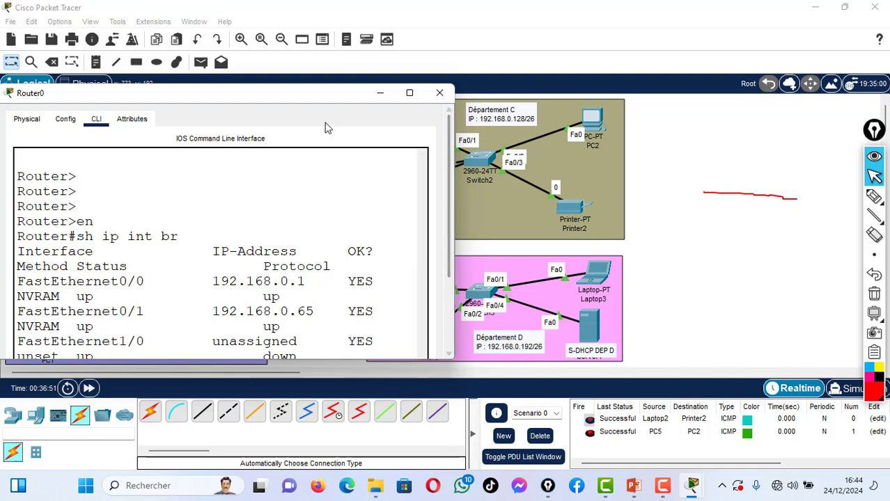
drag(300, 95, 695, 90)
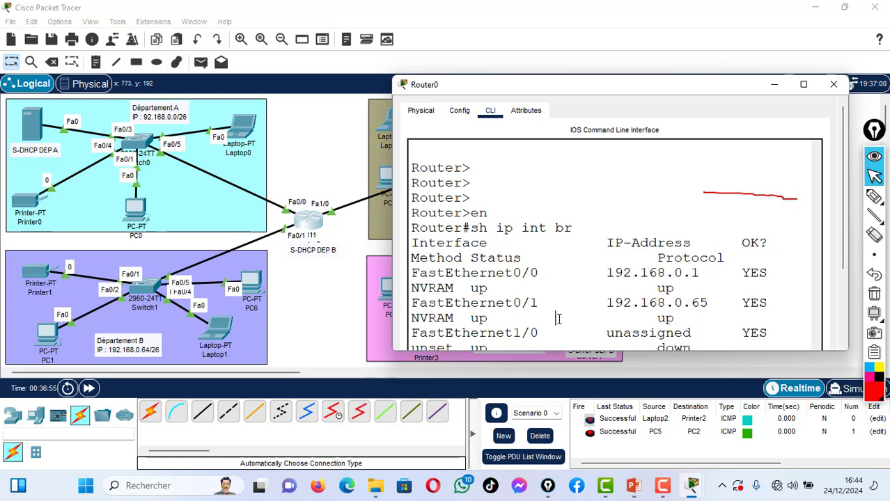
key(Return)
key(Return)
key(Return)
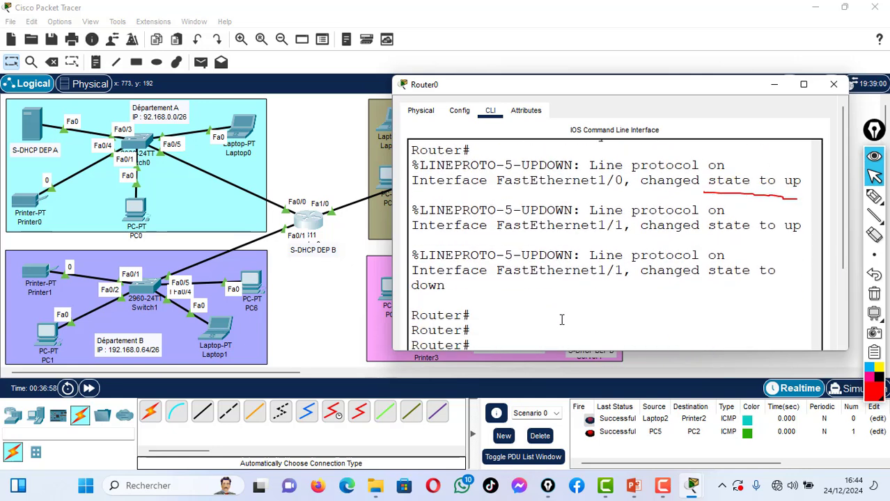
key(Return)
key(Return)
key(Return)
text(conf t)
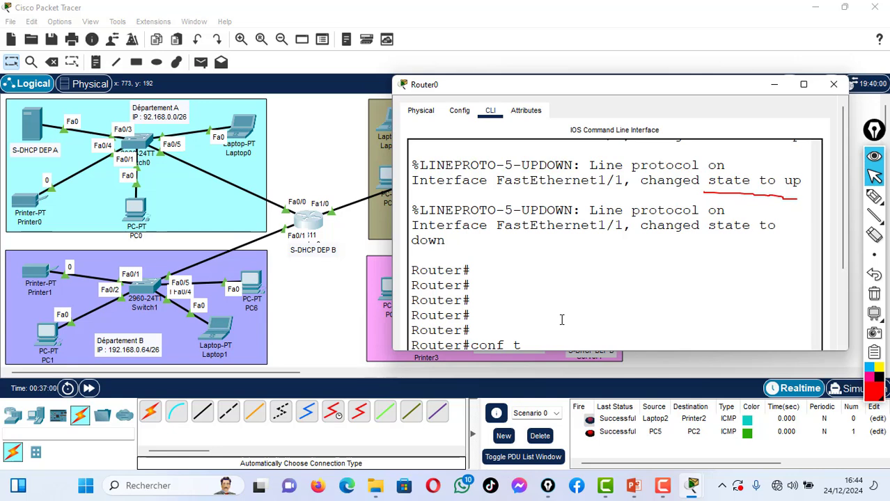
key(Return)
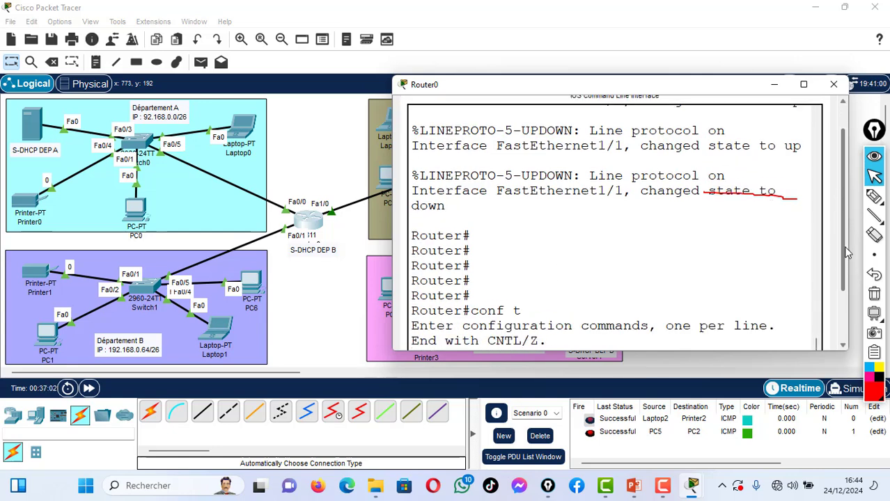
scroll(843, 245, down, 2)
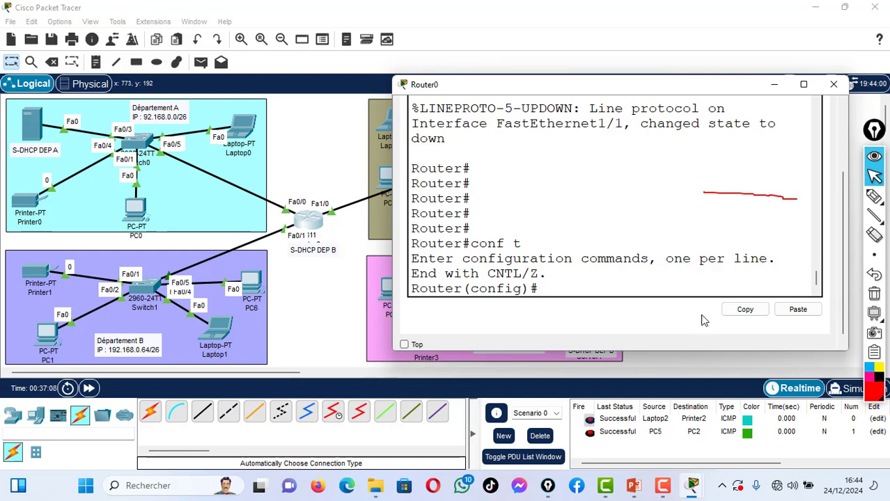
drag(819, 278, 818, 282)
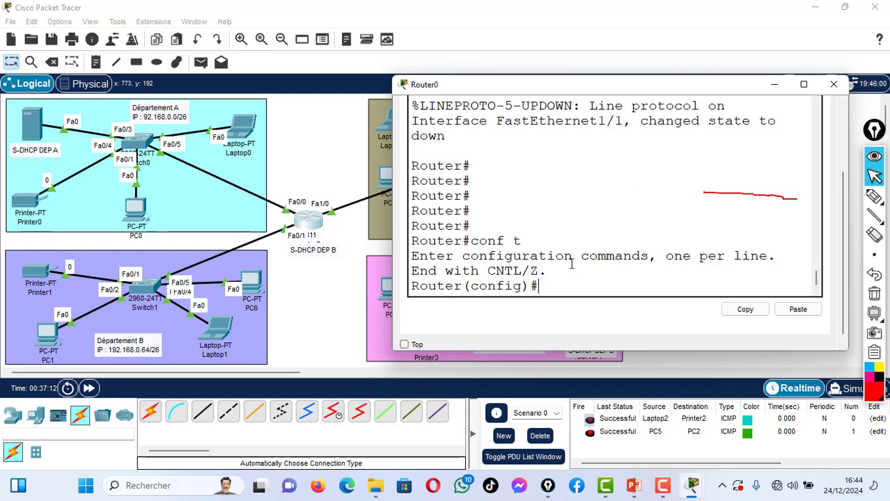
- Assign 192.168.0.129 with mask 255.255.255.192 to Router0's interface f1/0 and enable the interface with no sh
text(f1/0)
key(Return)
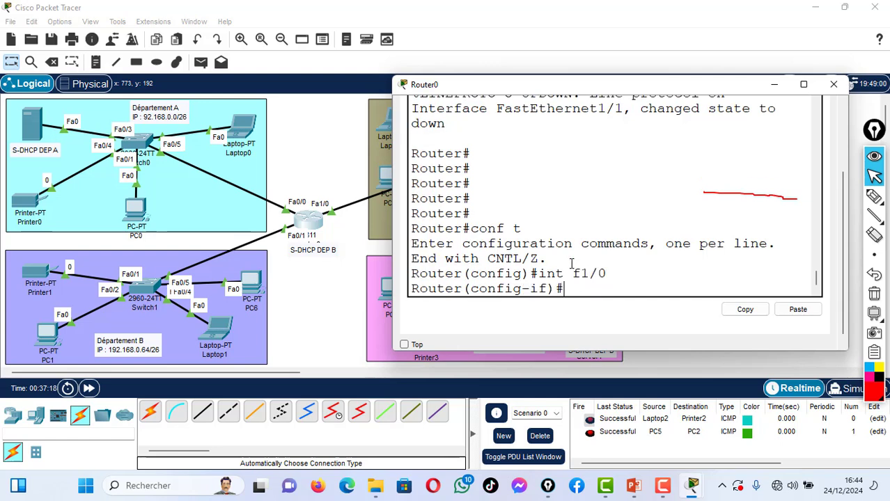
text(ip add)
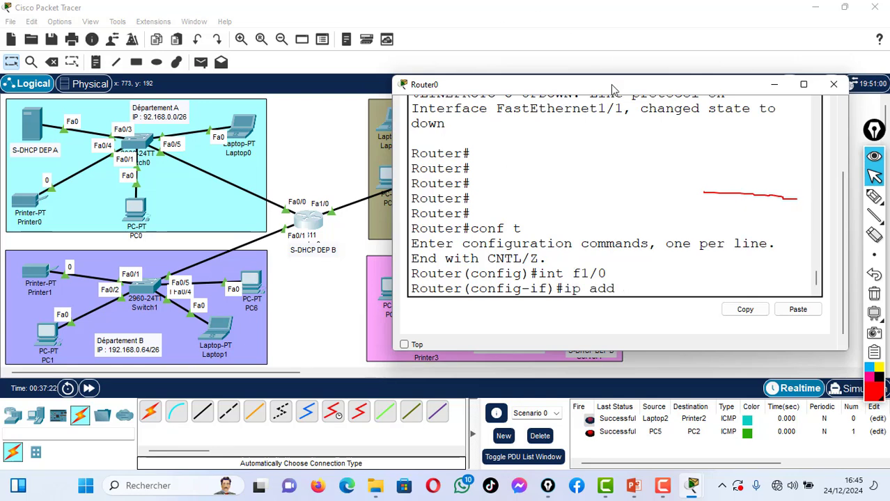
drag(612, 89, 311, 151)
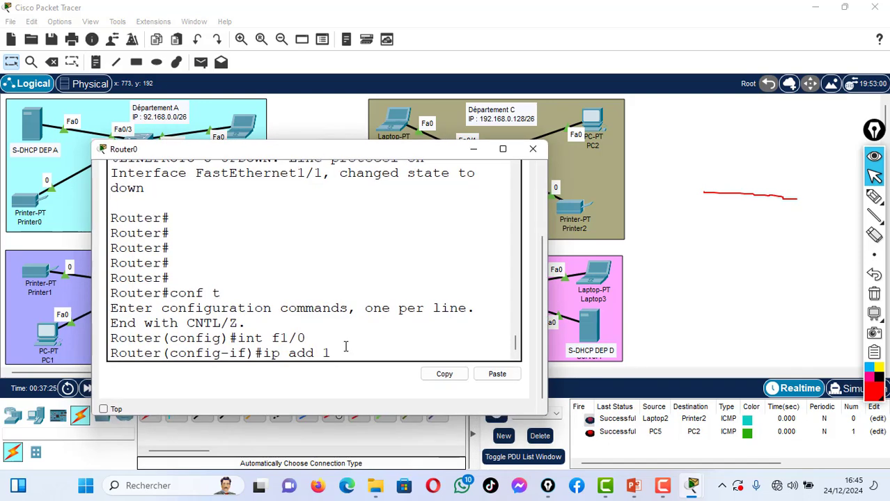
text(192.168.0)
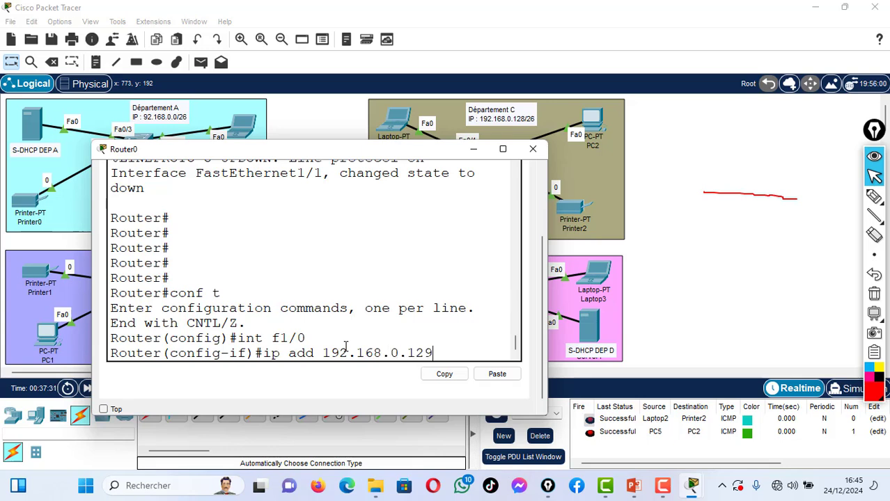
text(.129 255.255.255)
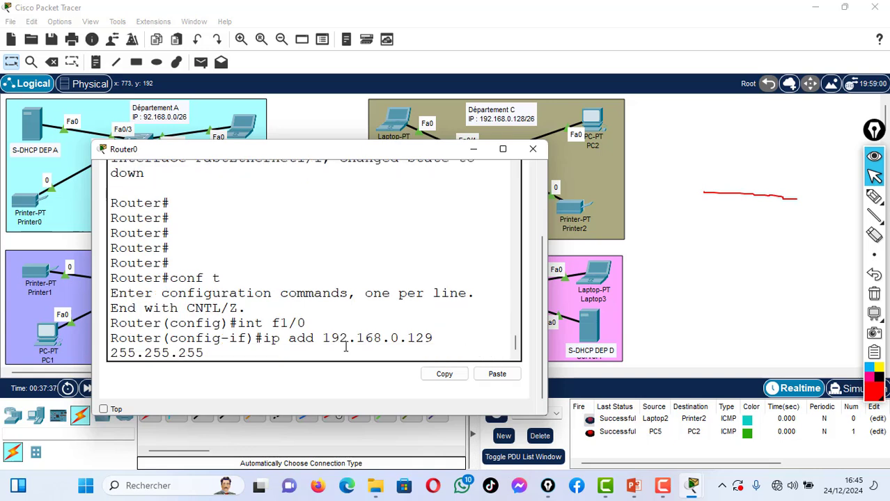
text(.192)
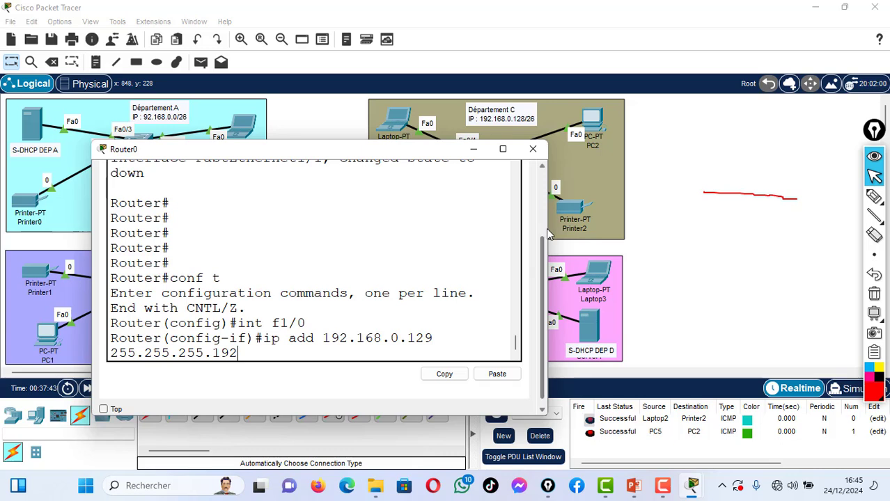
key(Return)
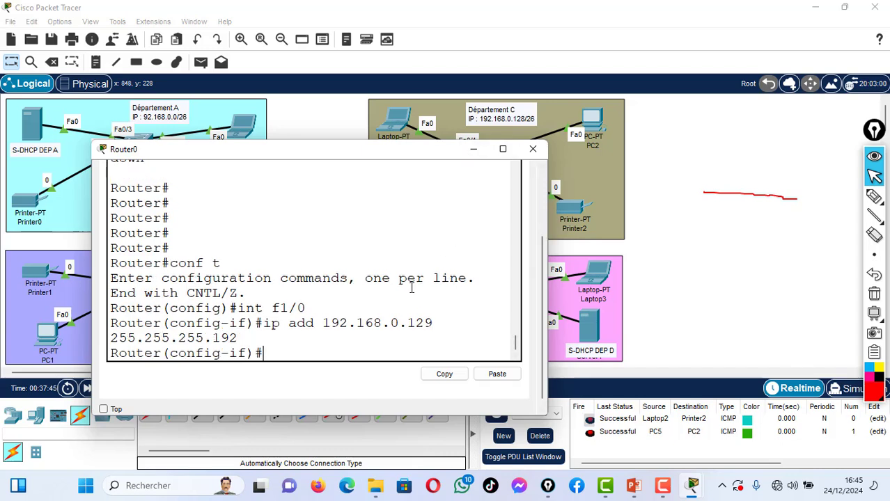
text(no sh)
key(Return)
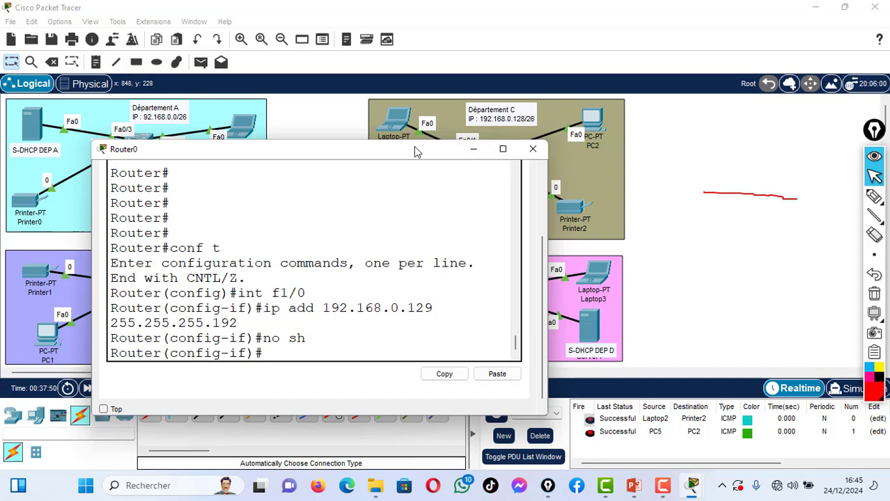
- Move Router0's console away from the router and cables, and leave interface configuration mode with exit
drag(412, 147, 391, 245)
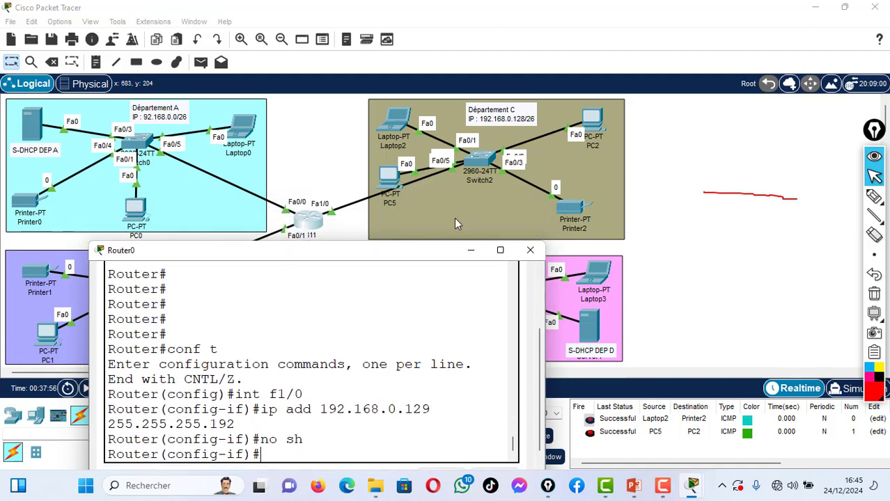
drag(423, 254, 883, 119)
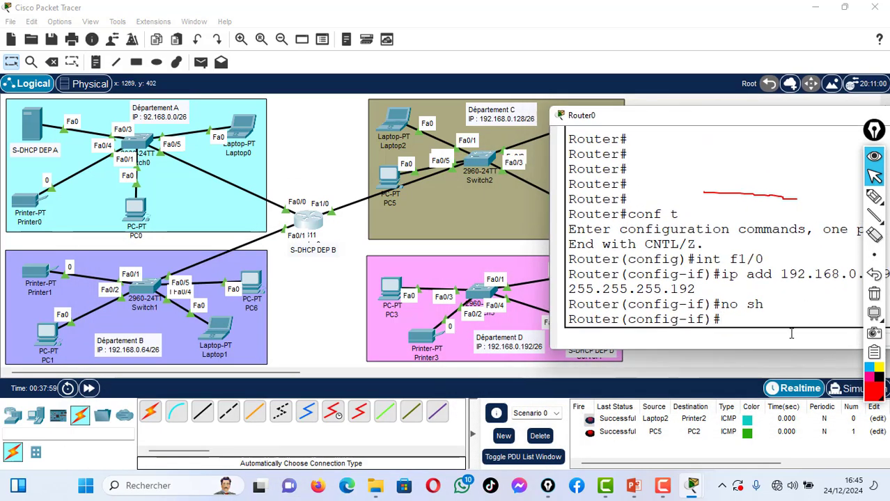
text(xit)
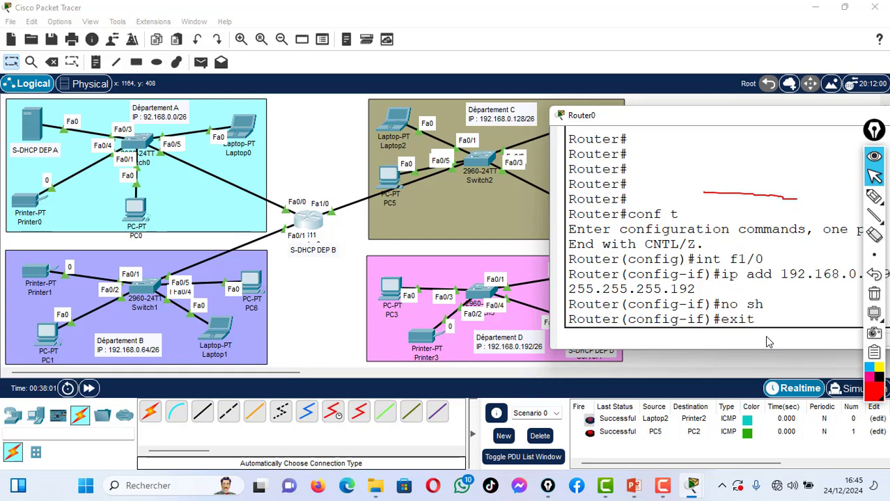
key(Return)
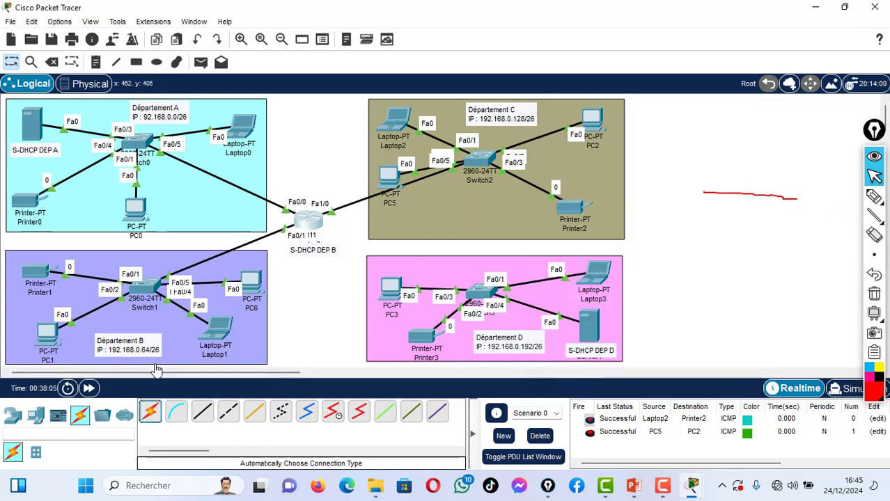
- Connect Router0 to the switch in department D with an automatically chosen cable
click(149, 412)
click(311, 225)
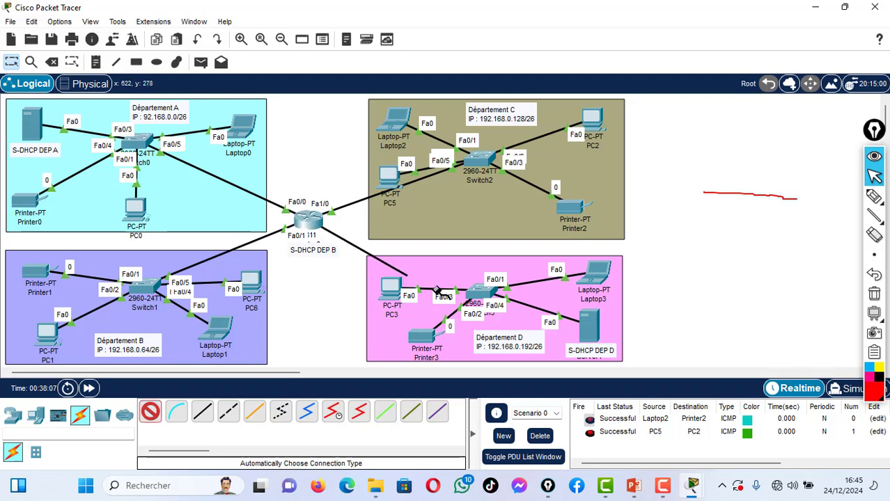
click(480, 292)
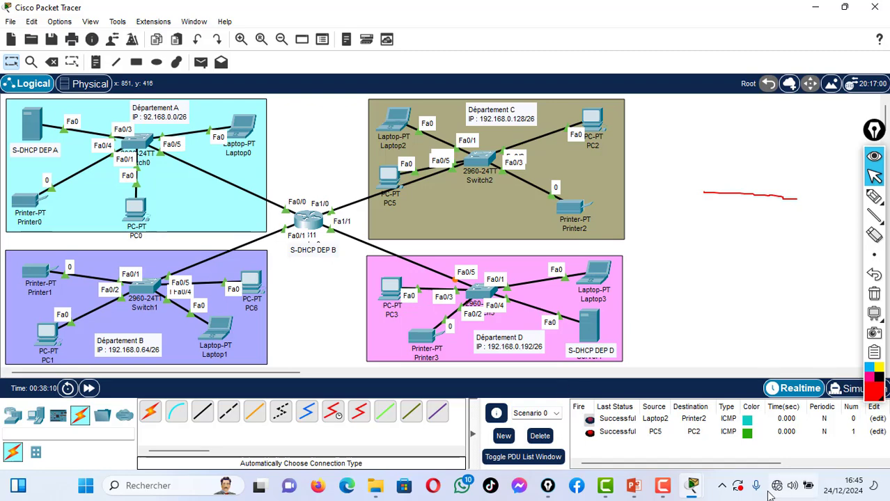
- Bring Router0's console back into view and enter configuration of interface f1/1
mouse_move(698, 495)
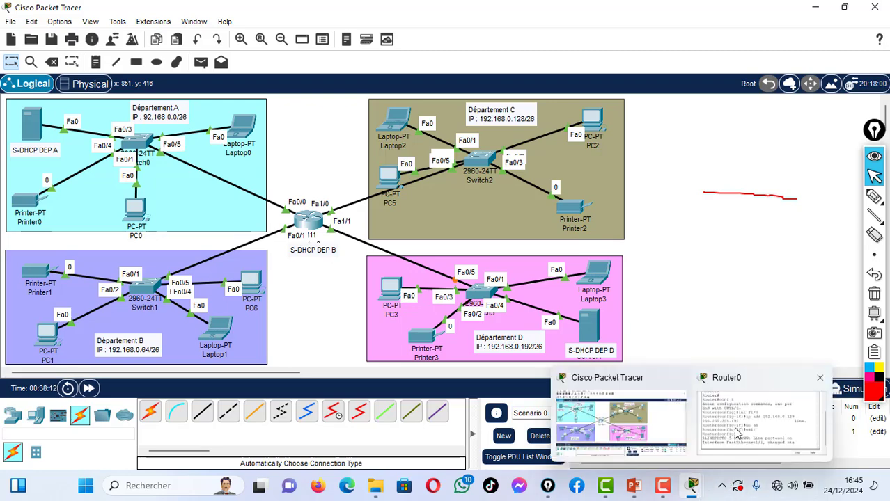
click(738, 430)
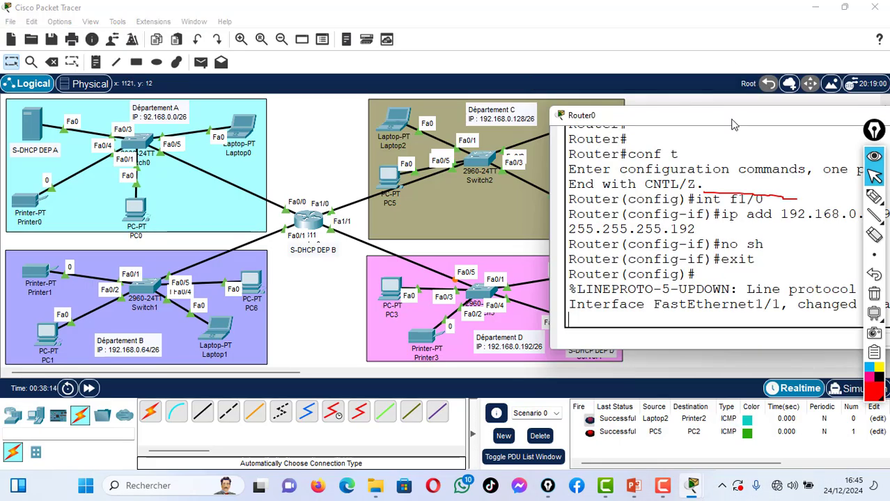
drag(735, 124, 683, 105)
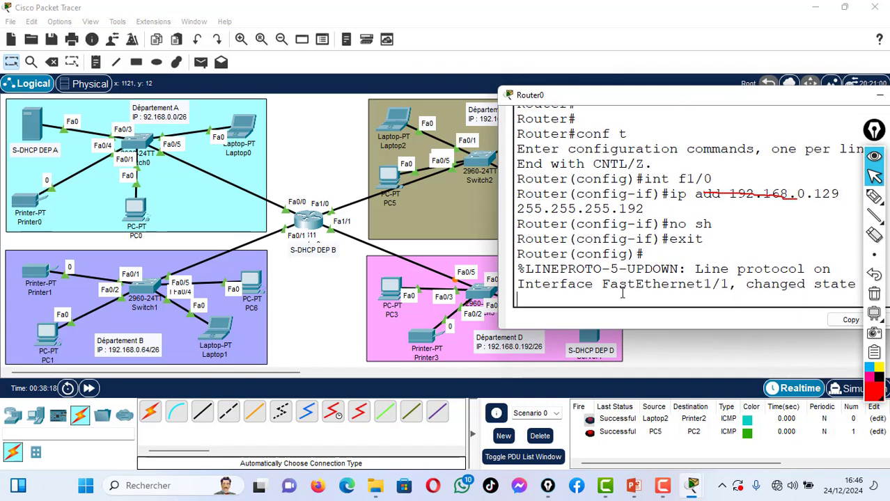
key(Return)
key(Return)
key(Return)
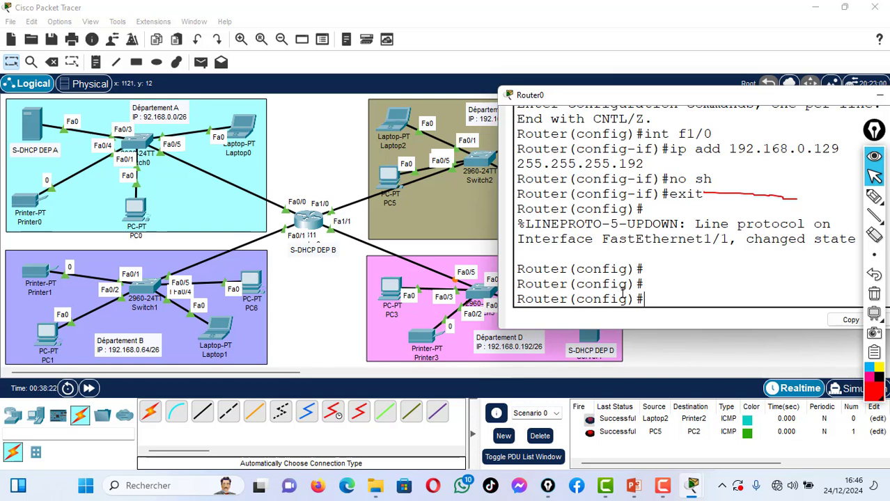
text(int f)
key(BackSpace)
key(Return)
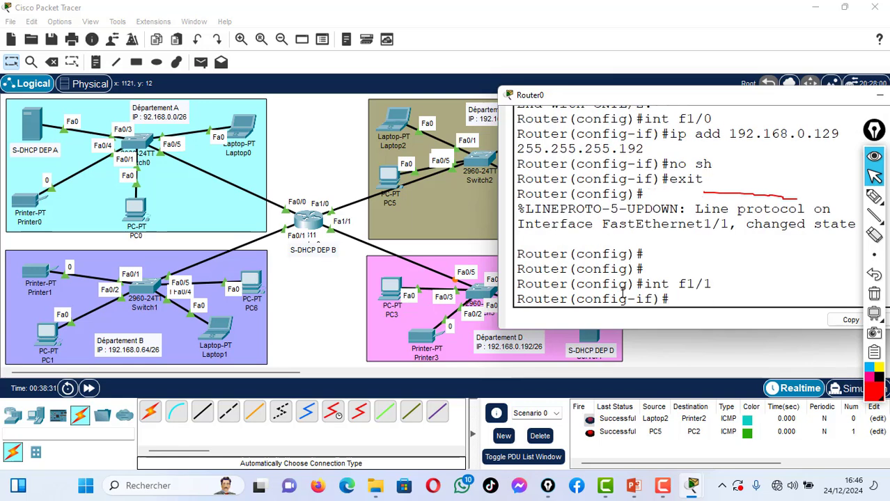
- Assign 192.168.0.193 with mask 255.255.255.192 to interface f1/1 and enable it with no sh
text(ip add 192.168.)
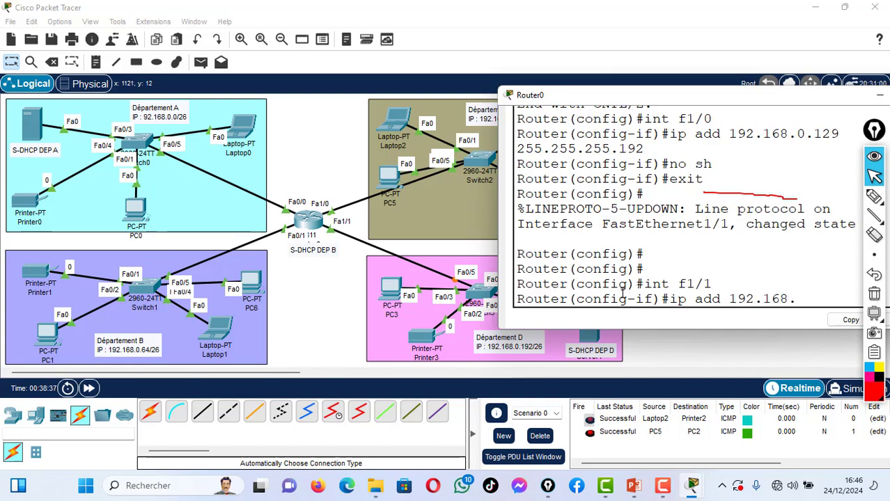
text(0.193 25)
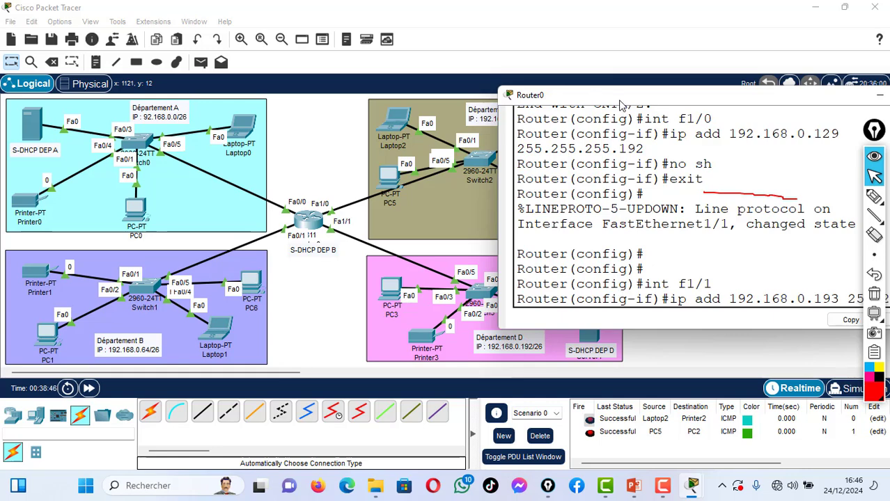
drag(616, 99, 317, 61)
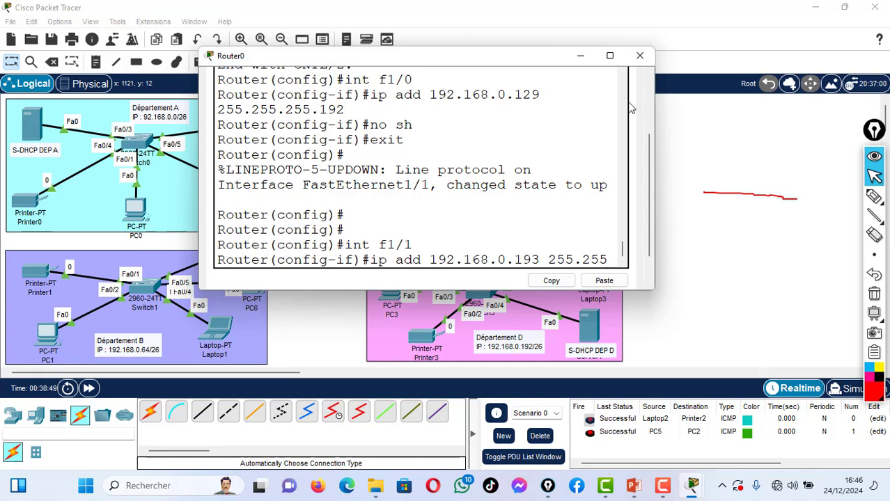
drag(656, 114, 774, 124)
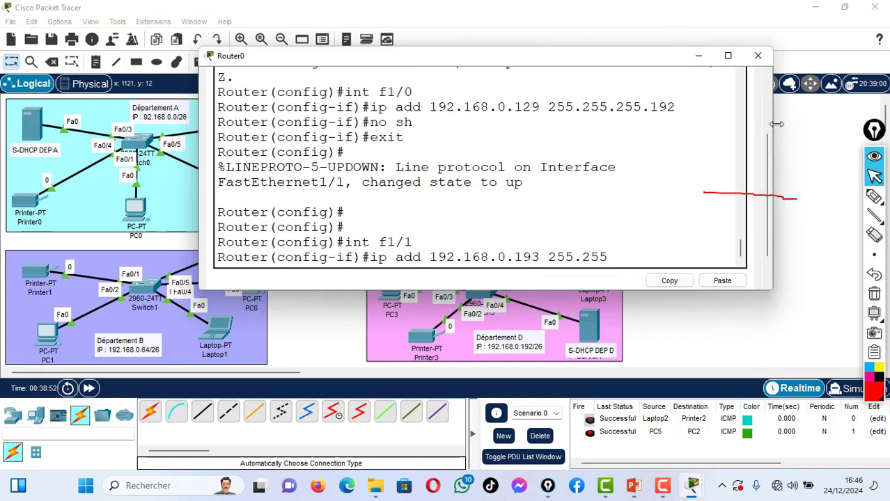
text(.255.192)
key(Return)
text(no )
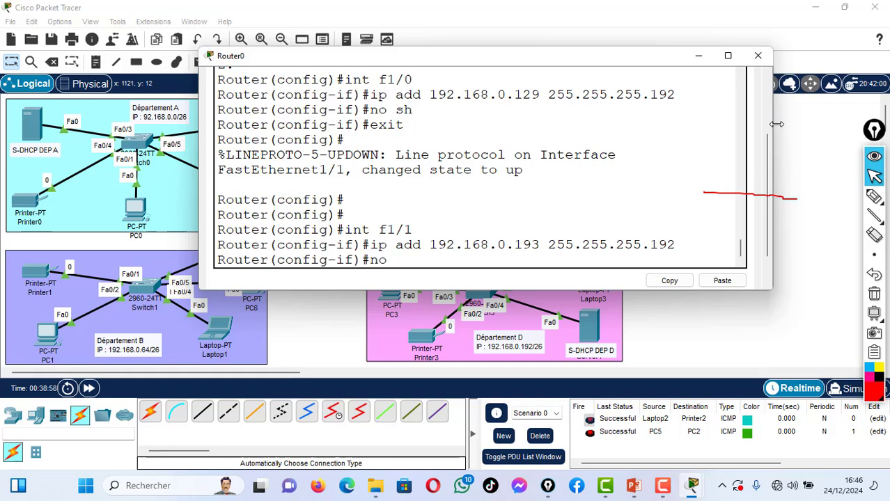
text(sh)
key(Return)
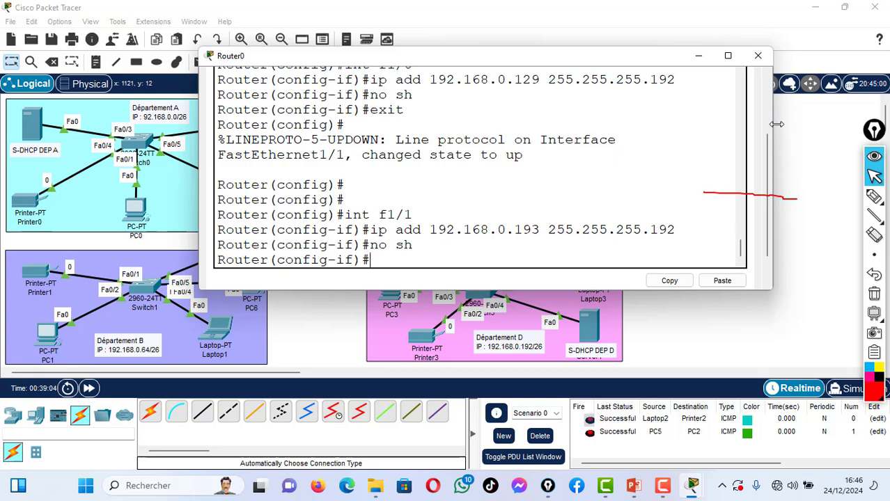
- Leave configuration mode with end, save Router0's configuration with wr, and close its window
text(end)
key(Return)
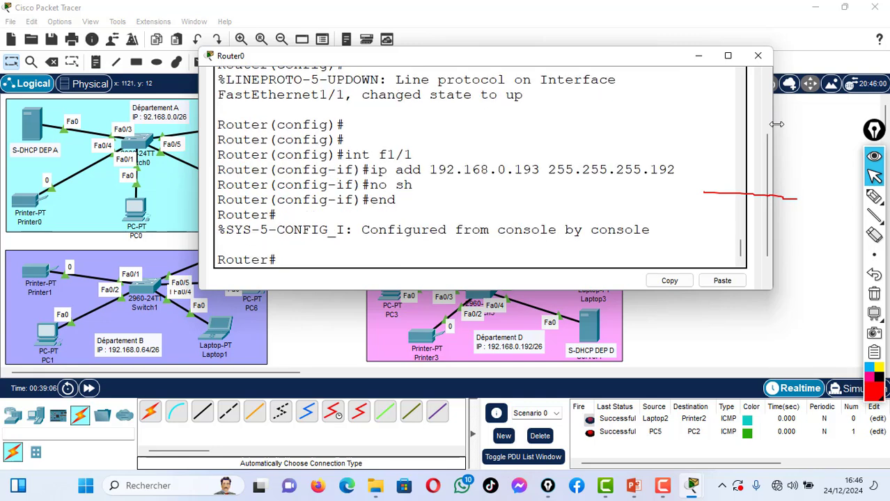
text(wr)
key(Return)
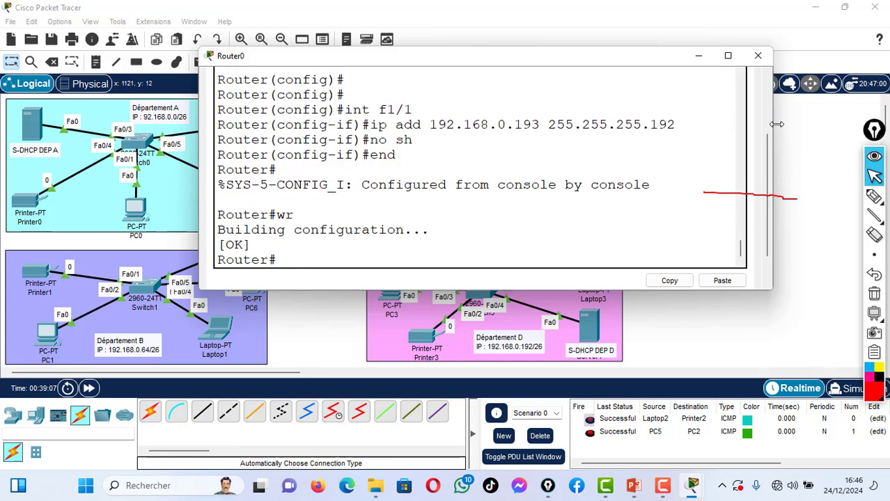
click(756, 56)
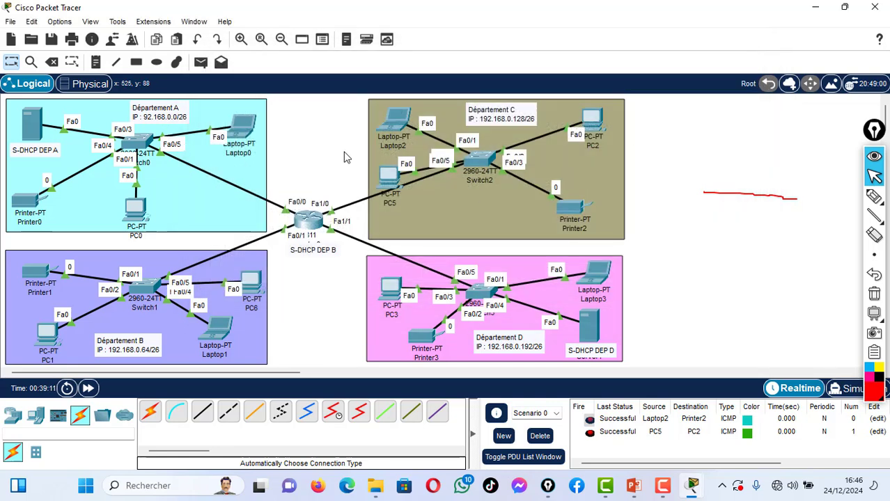
- Test connectivity between departments A and B by sending a simple PDU from Laptop0 to Laptop1
click(201, 63)
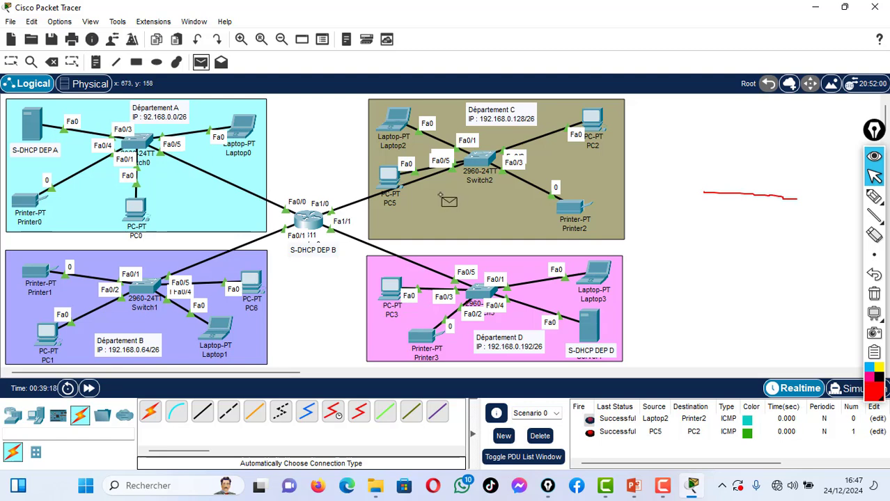
click(242, 133)
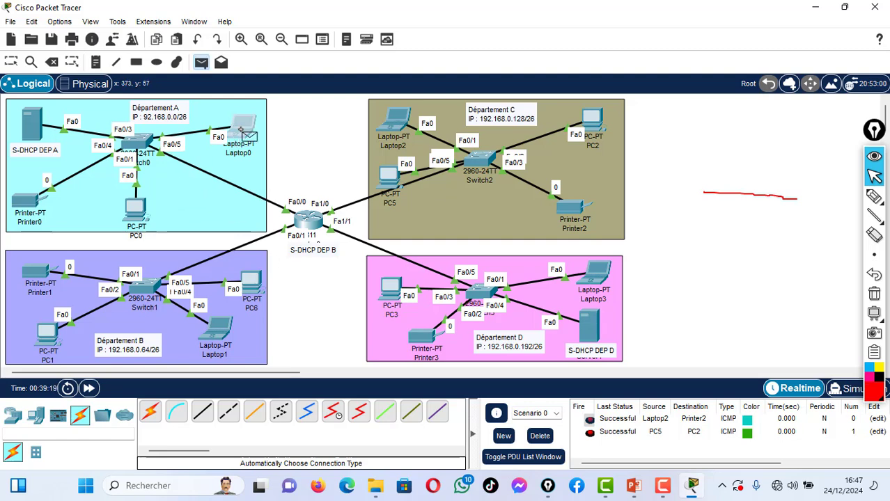
click(223, 331)
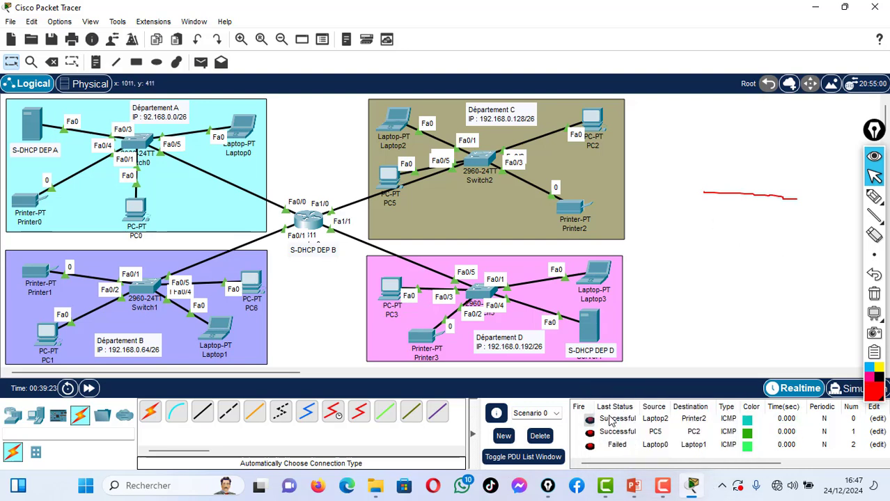
- Clear the scenario's PDU list and resend a simple PDU from Laptop0 to Laptop1
click(540, 437)
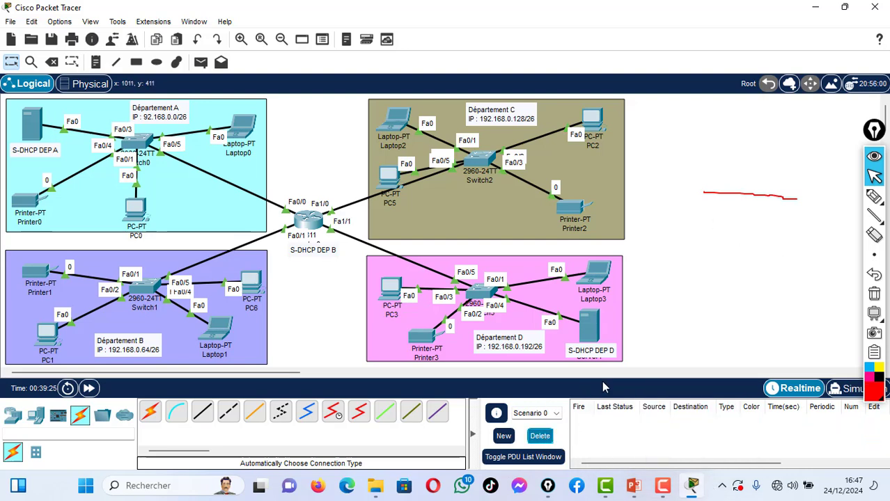
click(201, 62)
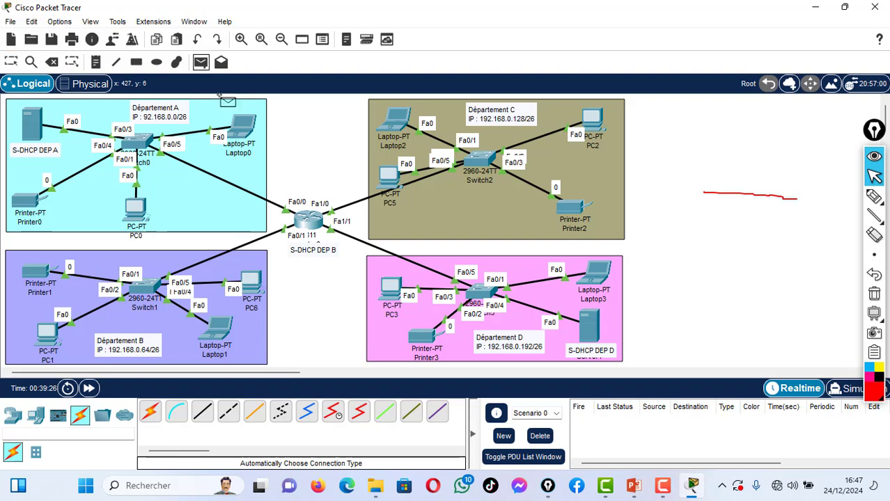
click(239, 132)
click(221, 329)
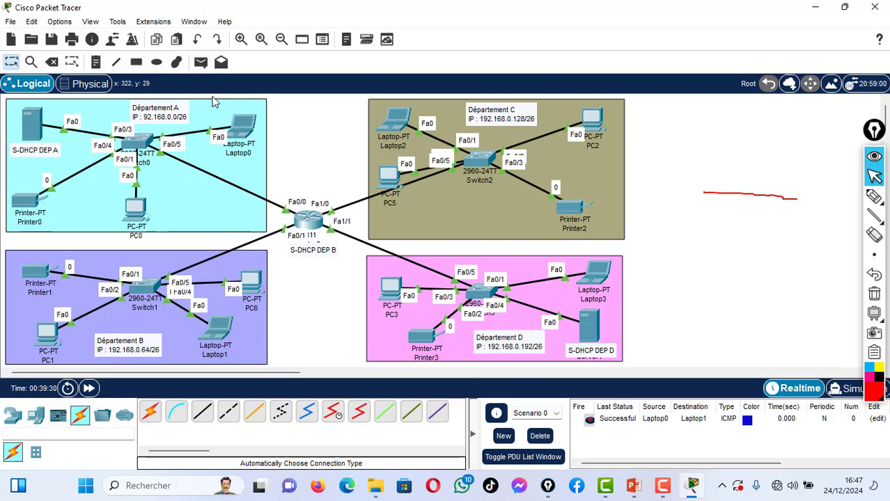
- Test connectivity between departments A and C by sending a simple PDU from Laptop0 to Printer2 twice
click(200, 62)
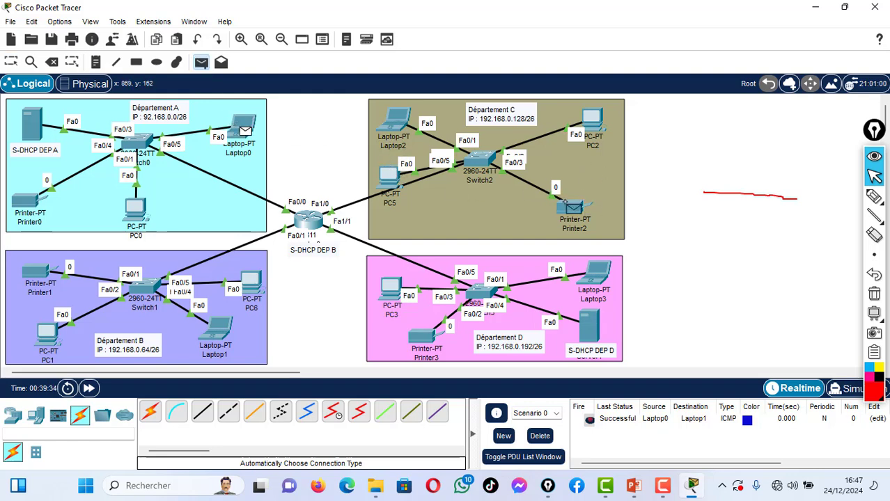
click(570, 208)
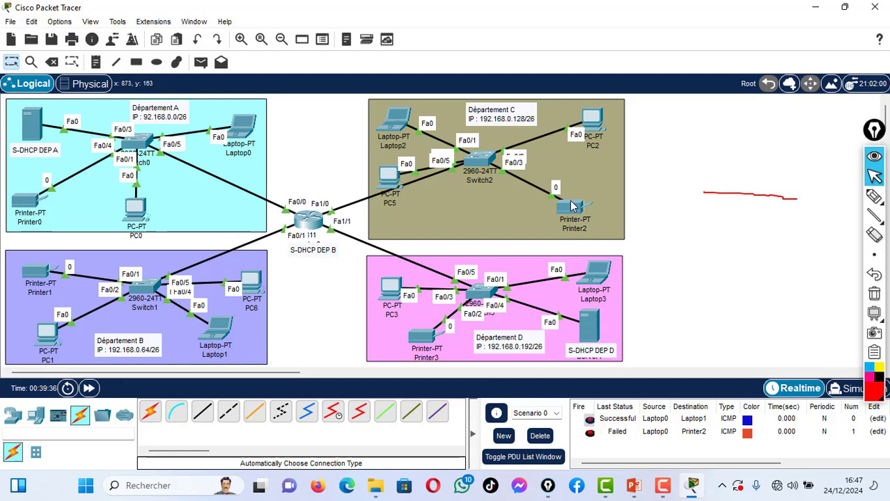
click(201, 62)
click(236, 117)
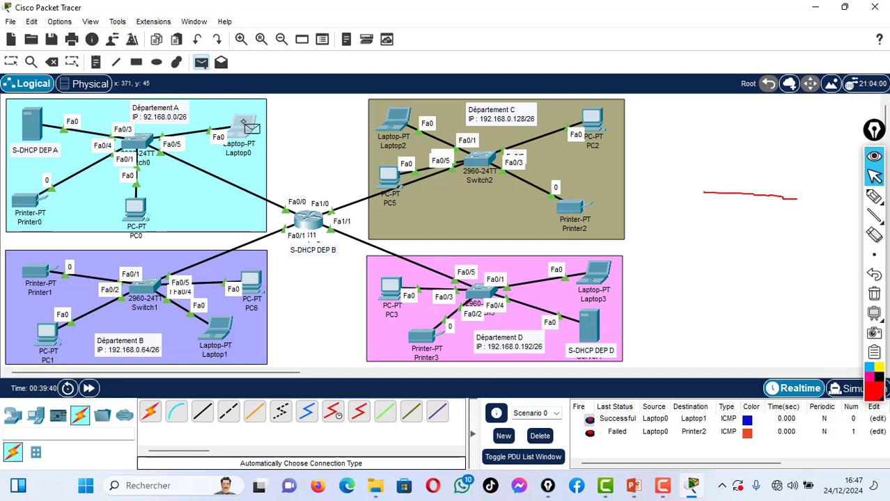
click(566, 209)
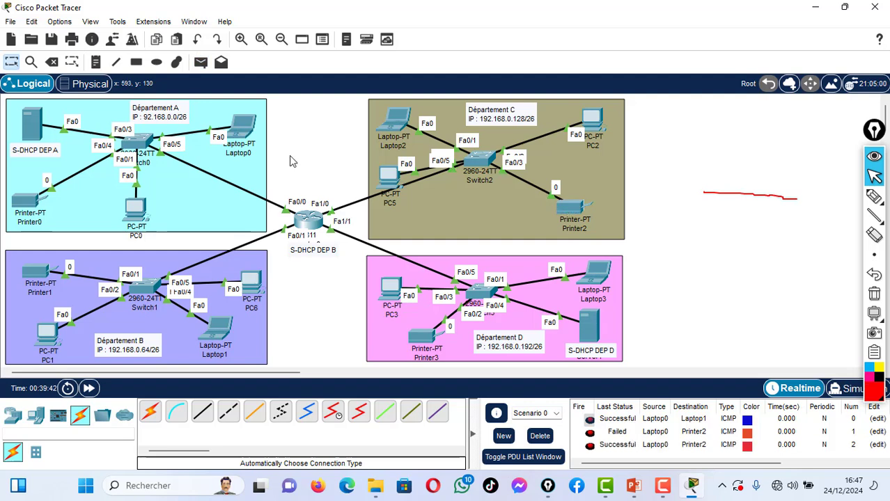
- Test connectivity between departments B and D by sending a simple PDU from PC1 to the S-DHCP DEP D server
click(201, 63)
click(48, 334)
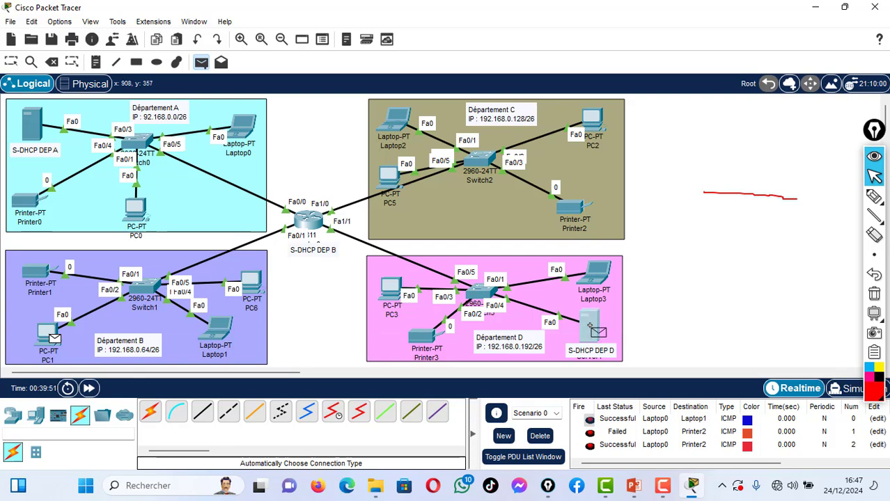
click(591, 327)
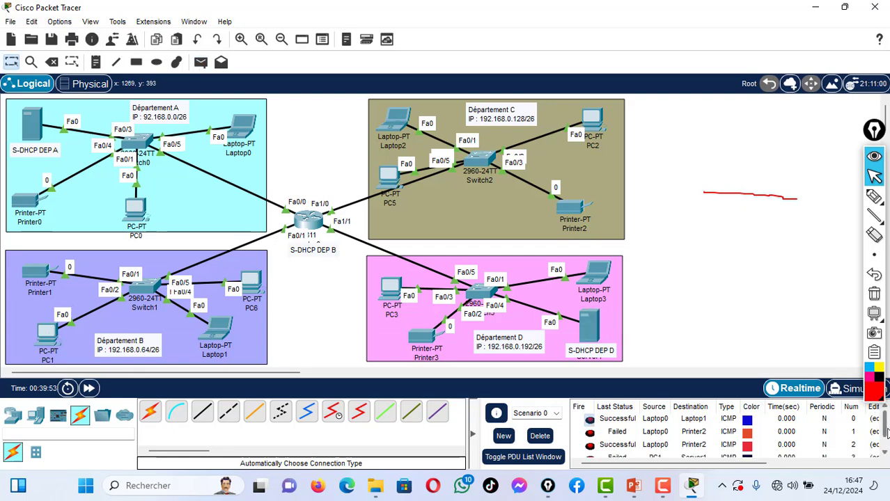
- Clear the PDU list and resend a simple PDU from PC1 to department D's DHCP server
scroll(885, 433, down, 1)
click(540, 436)
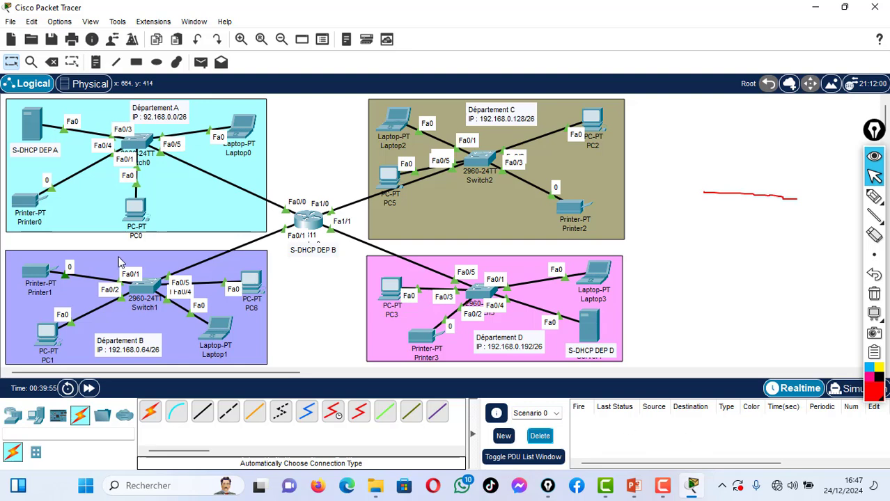
click(200, 63)
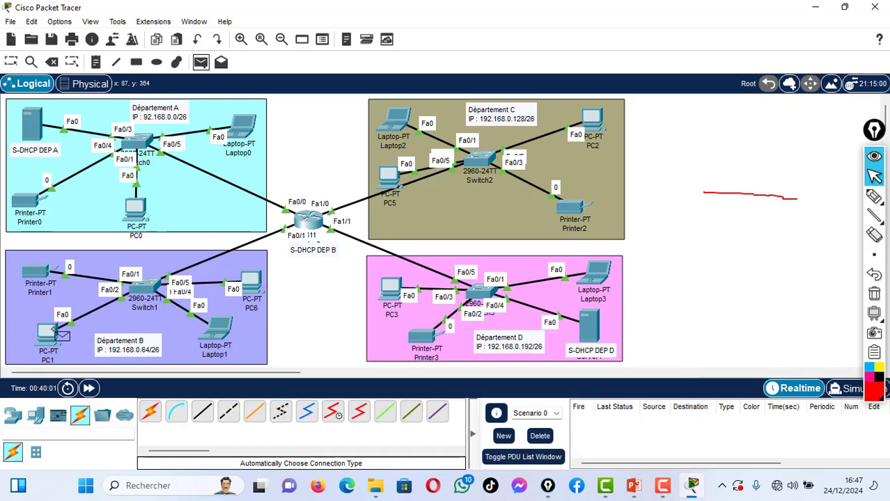
click(588, 326)
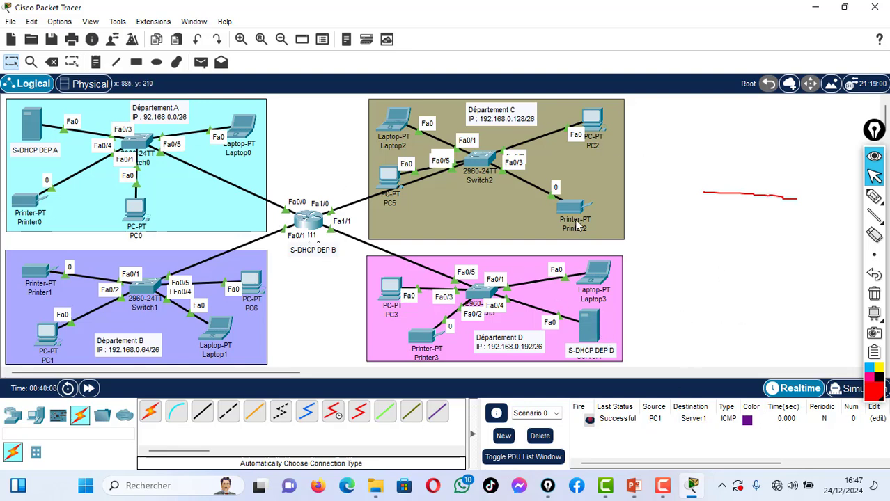
- Test connectivity between departments C and D by sending a simple PDU from PC2 to Printer3 twice, then clear the PDU list
click(201, 62)
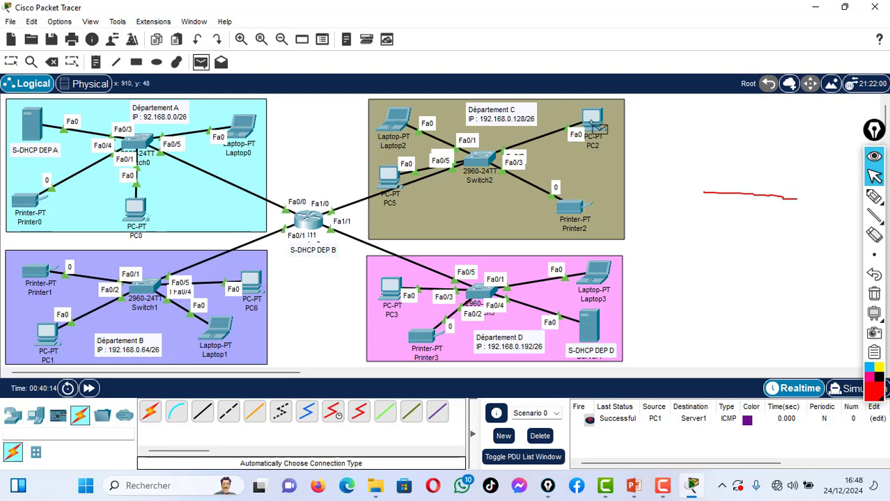
click(593, 122)
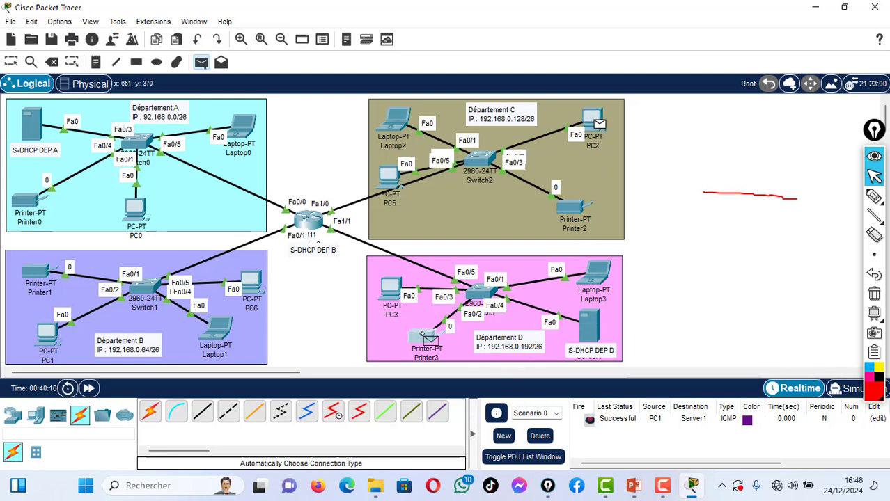
click(425, 337)
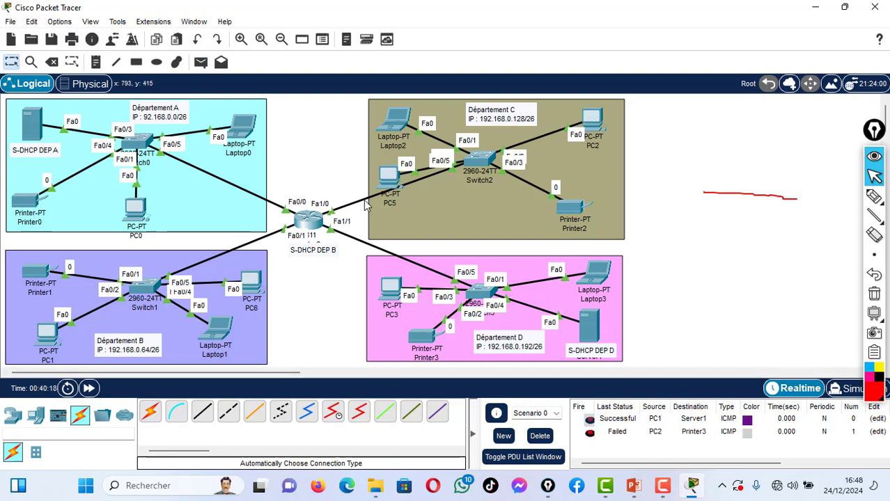
click(200, 62)
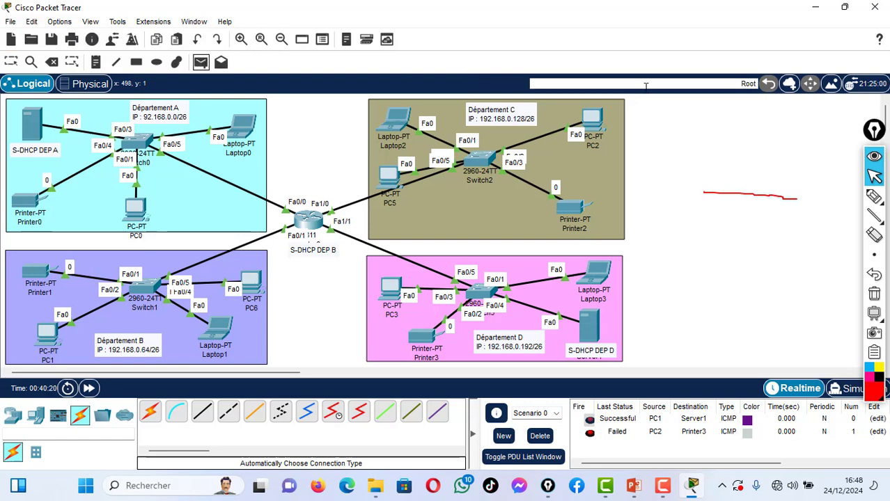
click(584, 115)
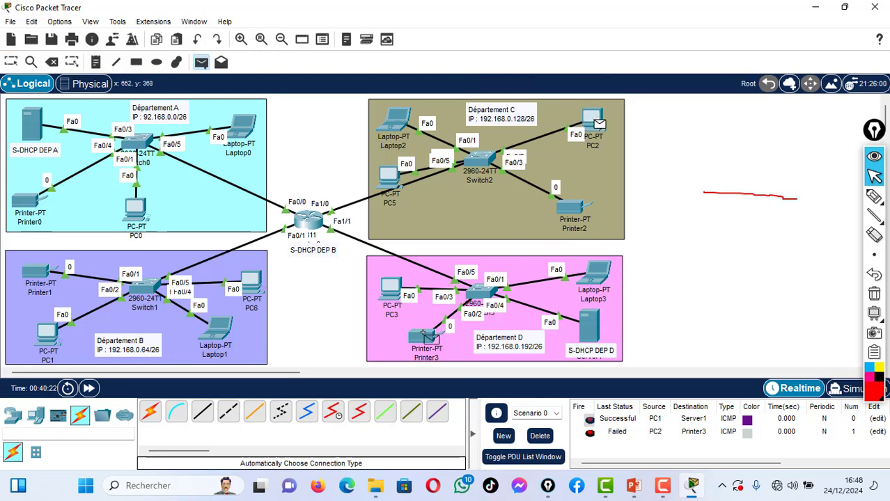
click(426, 338)
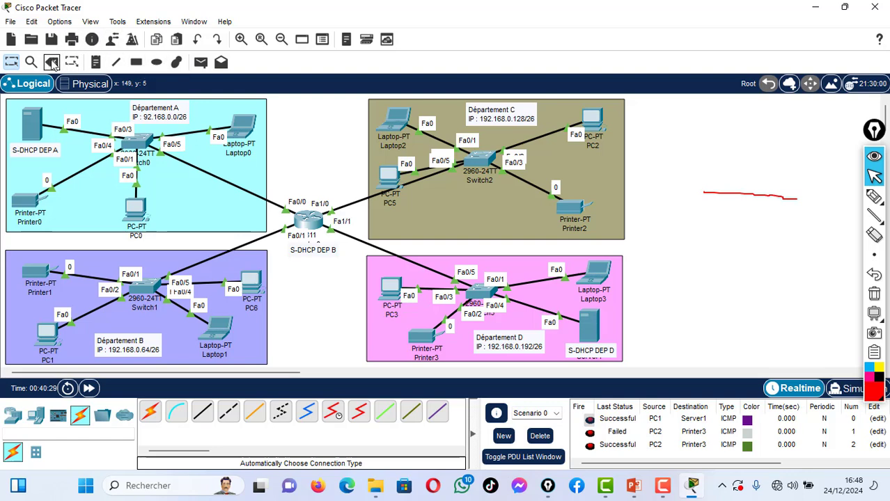
click(540, 436)
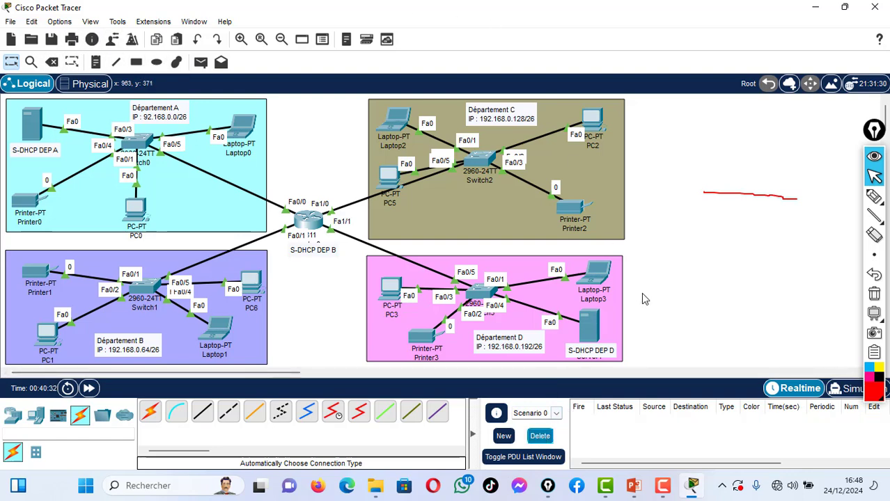
- Open the Command Prompt on Laptop3 in department D and erase the red annotation line from the screen
click(601, 273)
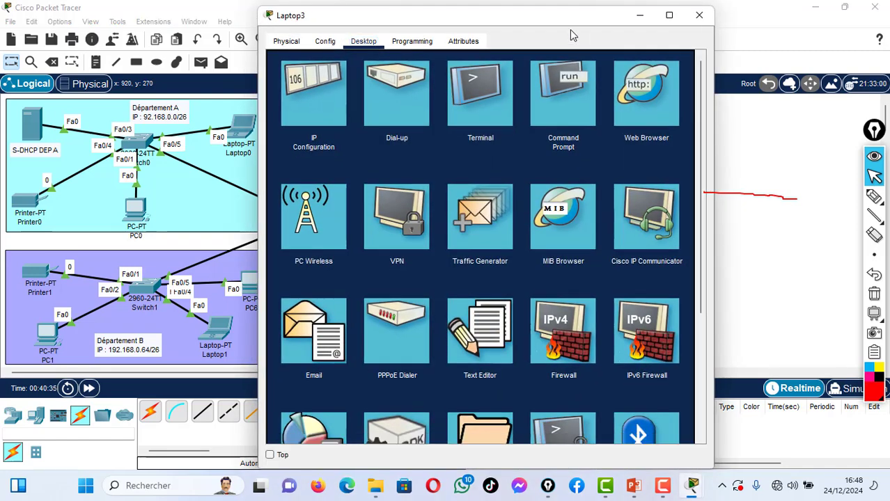
drag(556, 18, 702, 91)
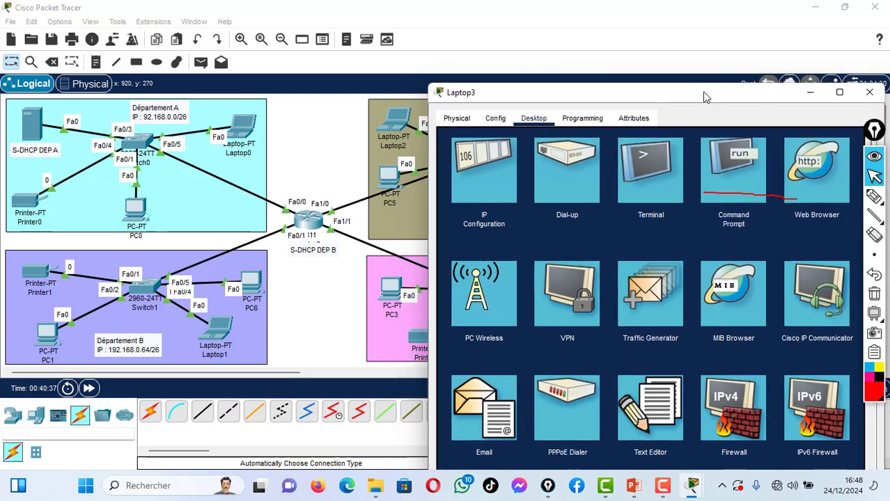
click(293, 162)
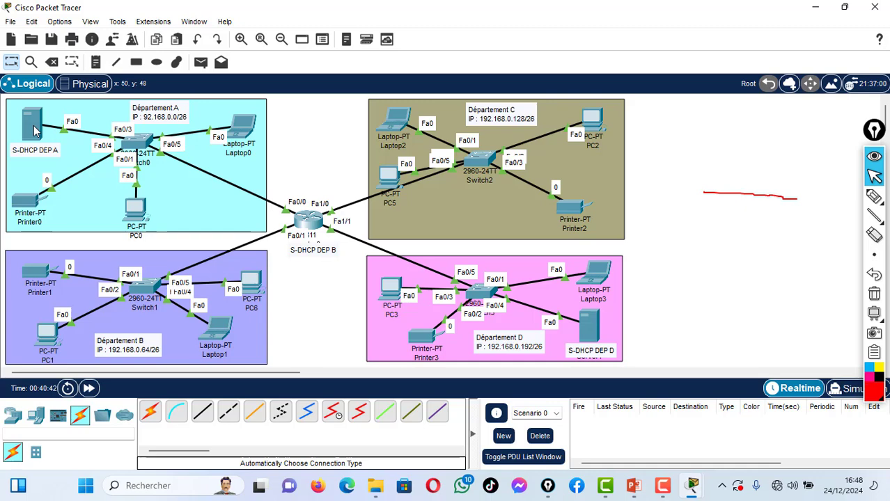
mouse_move(35, 131)
click(595, 278)
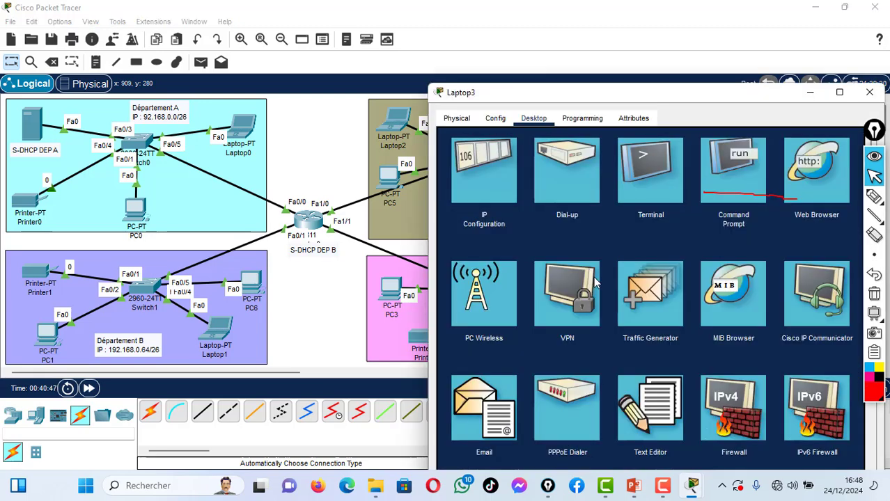
click(735, 172)
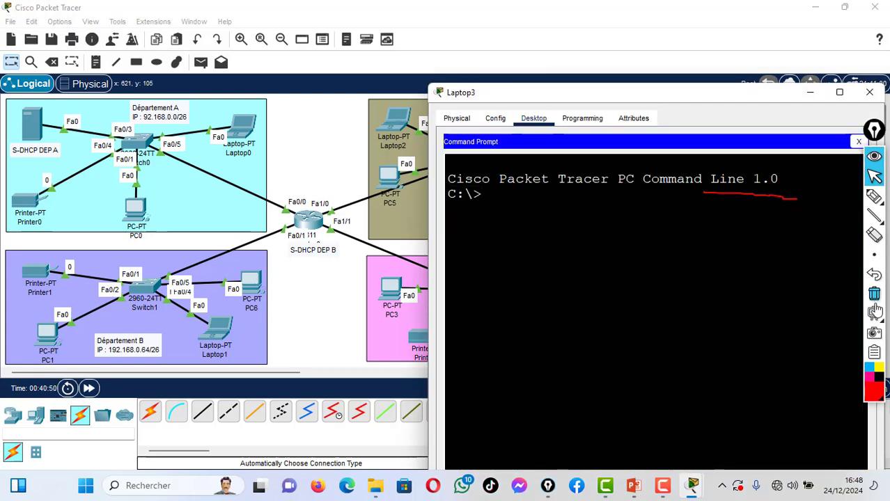
click(874, 294)
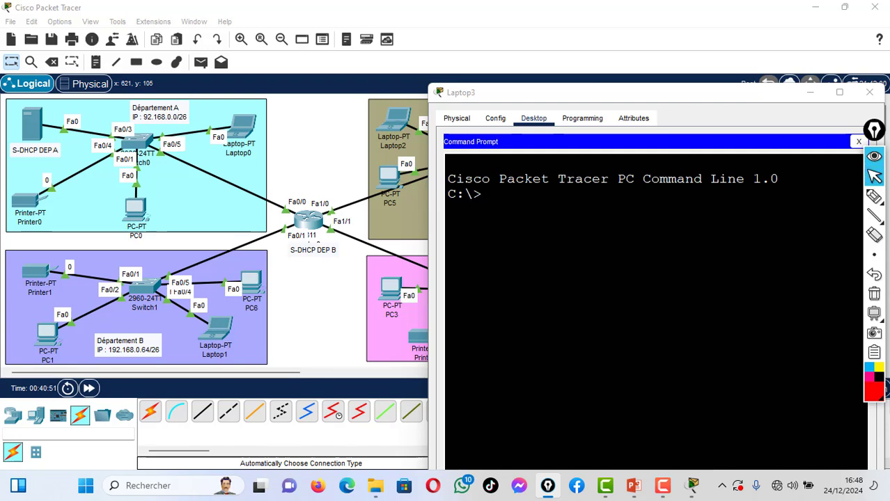
- Ping 192.168.0.2 in department A from Laptop3, widen its window and examine the replies and packet statistics
click(583, 93)
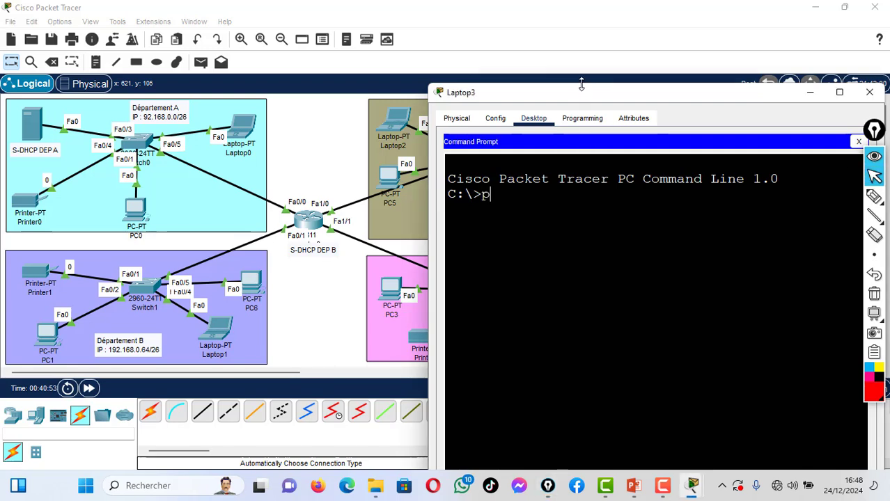
text(ping 192.168.0.2)
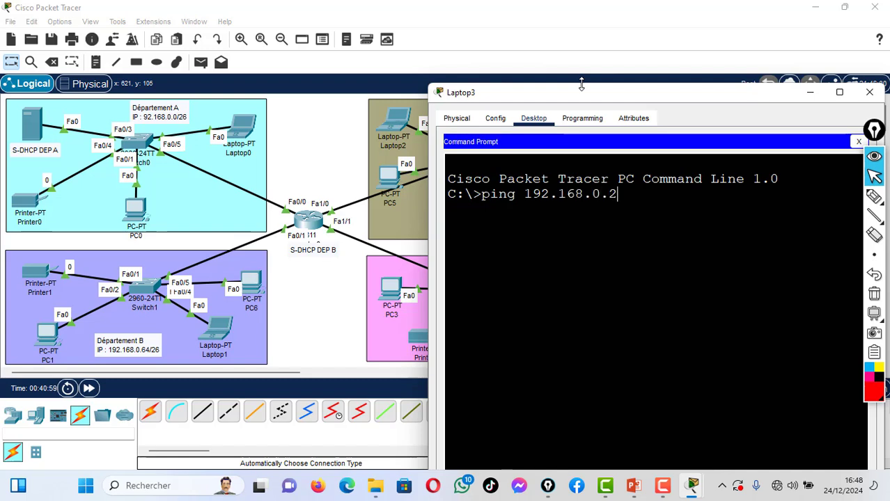
key(Return)
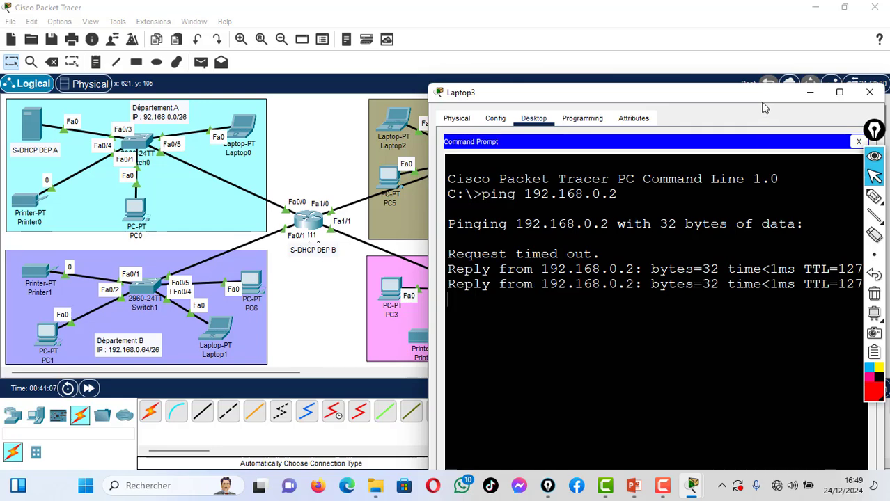
drag(703, 87, 620, 72)
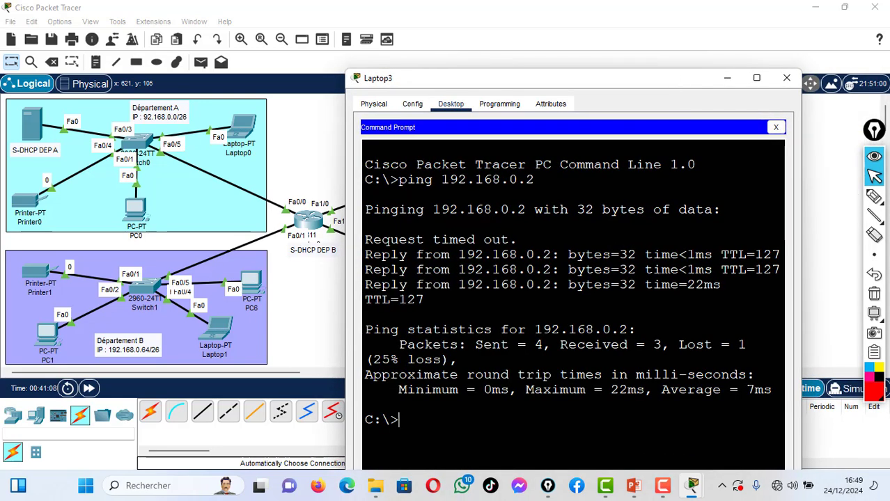
drag(807, 180, 880, 180)
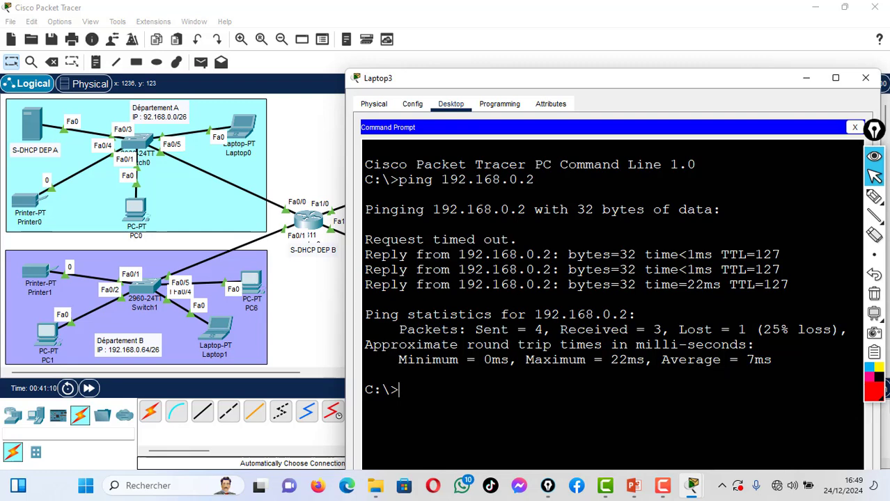
drag(366, 255, 791, 286)
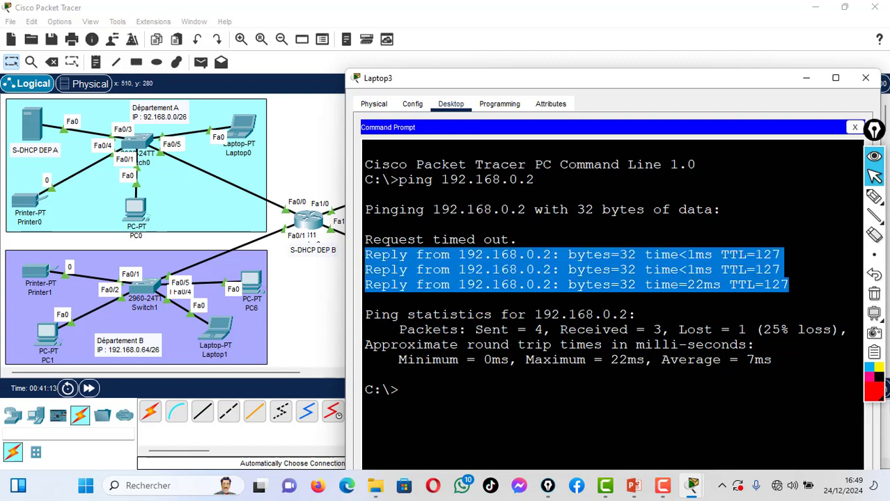
drag(407, 329, 687, 344)
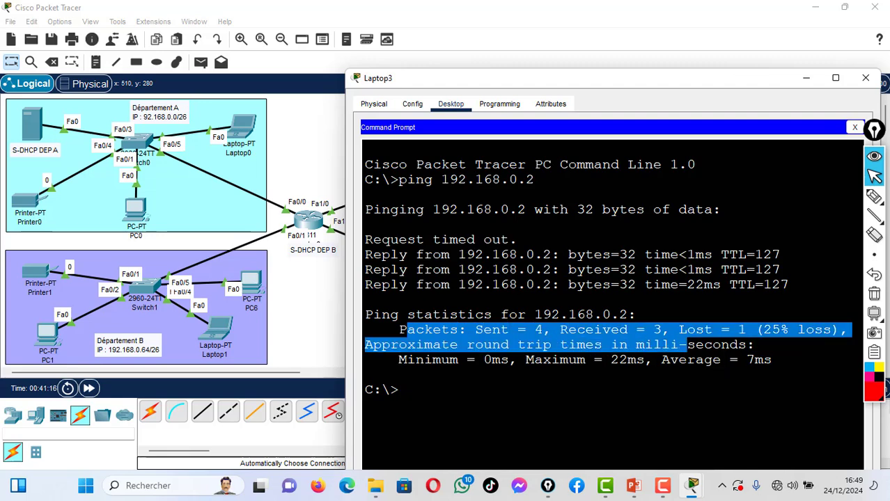
- Repeat the ping to 192.168.0.2 from Laptop3 and close the laptop's window
click(399, 389)
key(Up)
key(Return)
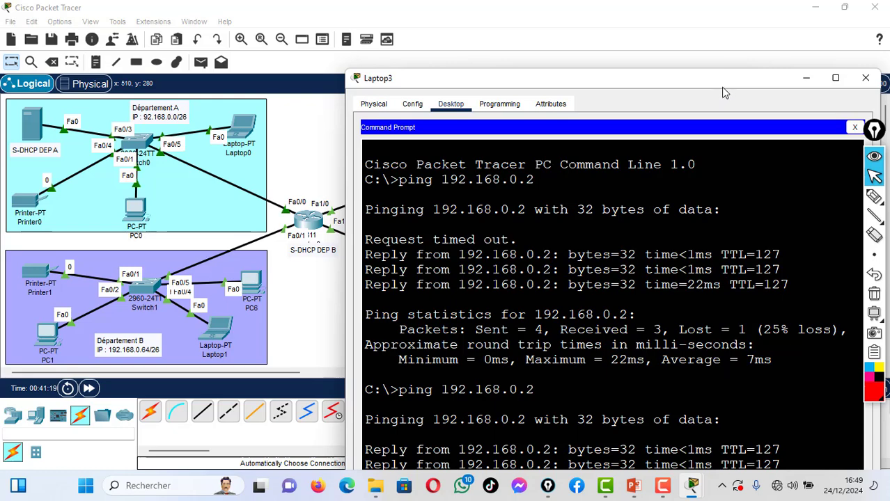
drag(684, 83, 672, 62)
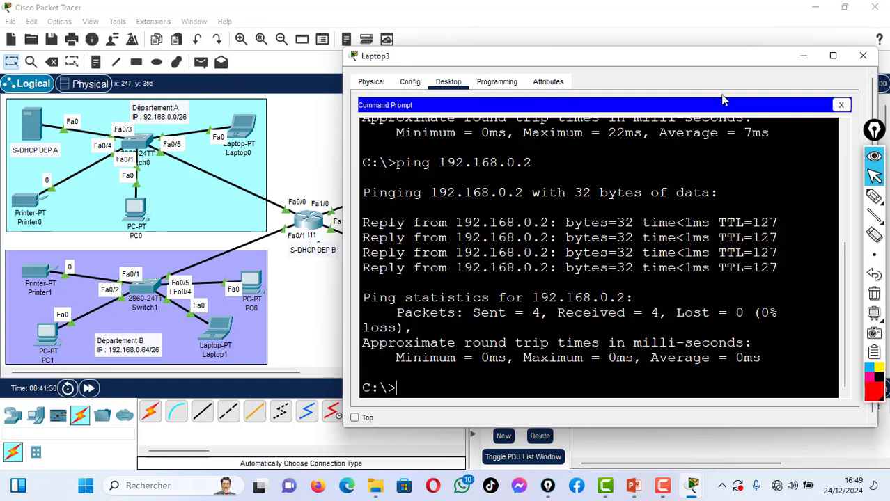
click(865, 58)
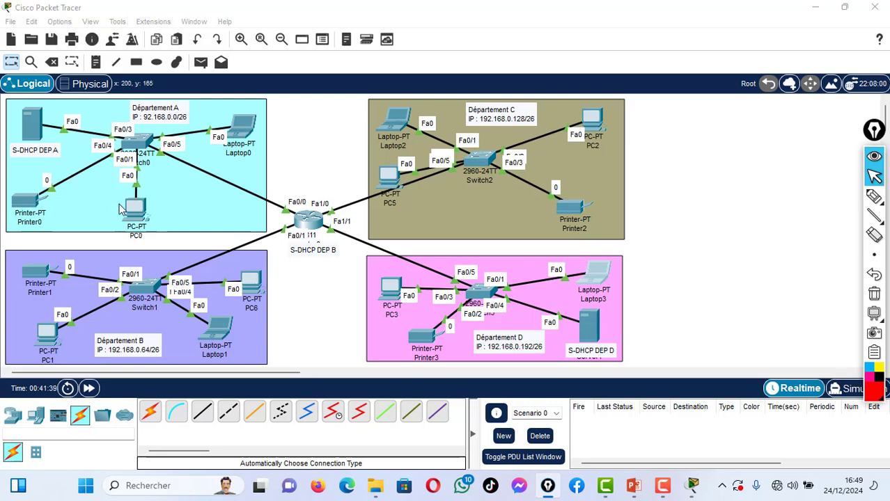
- Test connectivity between departments A and C by sending a simple PDU from PC0 to PC5 twice
click(200, 62)
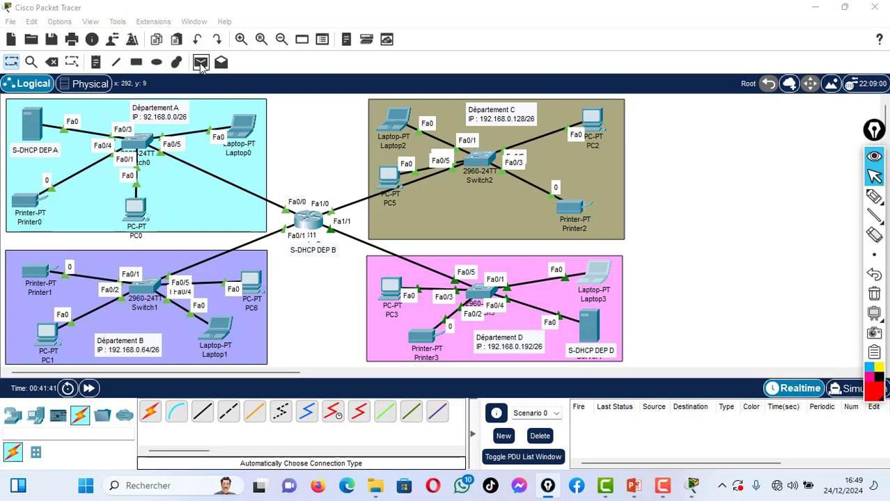
click(138, 204)
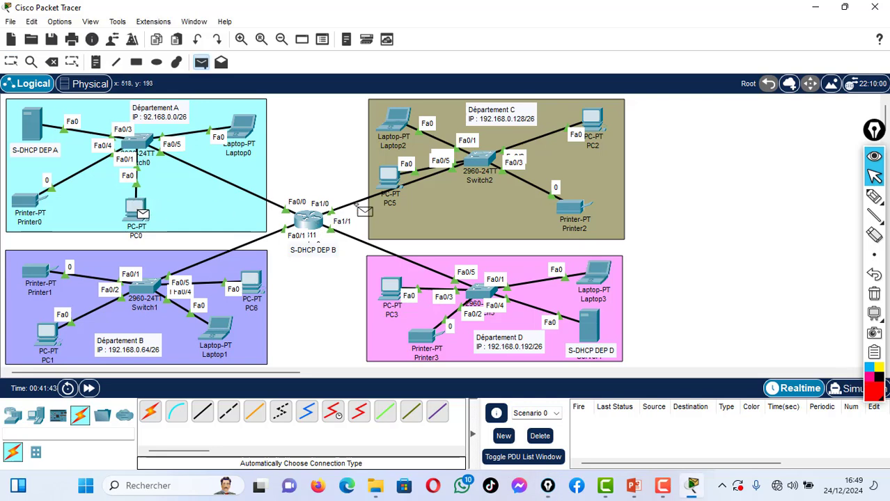
click(389, 177)
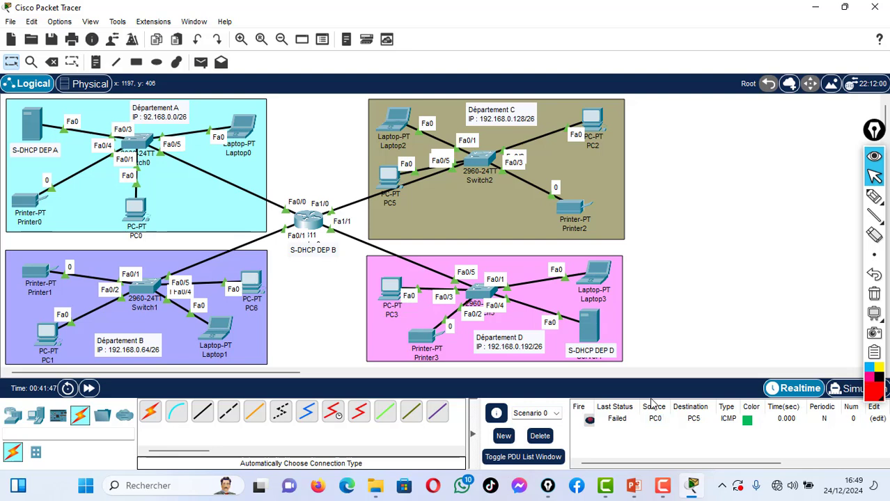
click(200, 63)
click(136, 208)
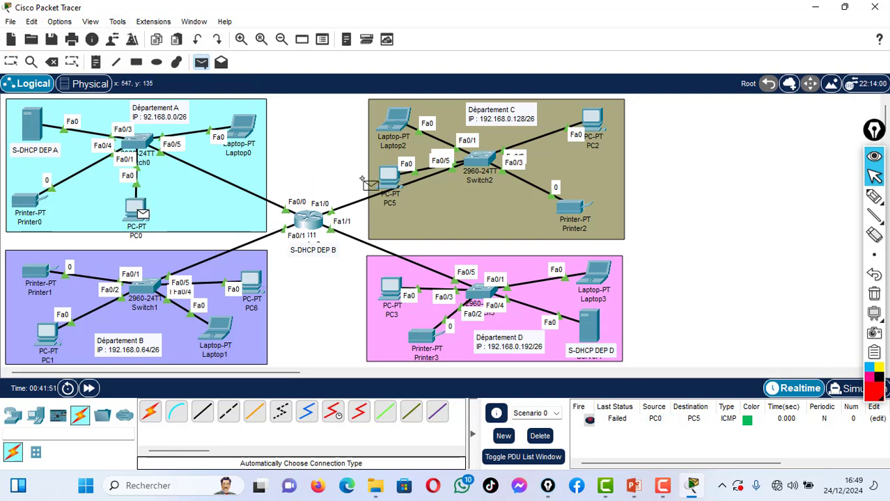
click(389, 179)
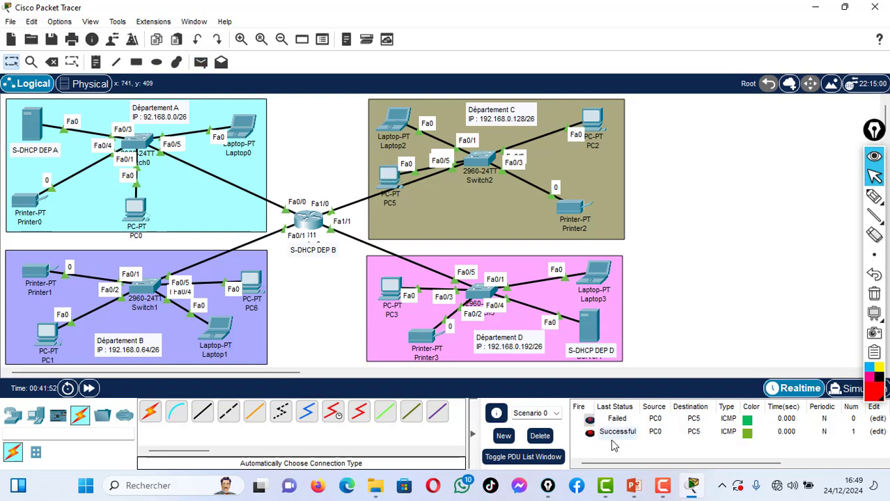
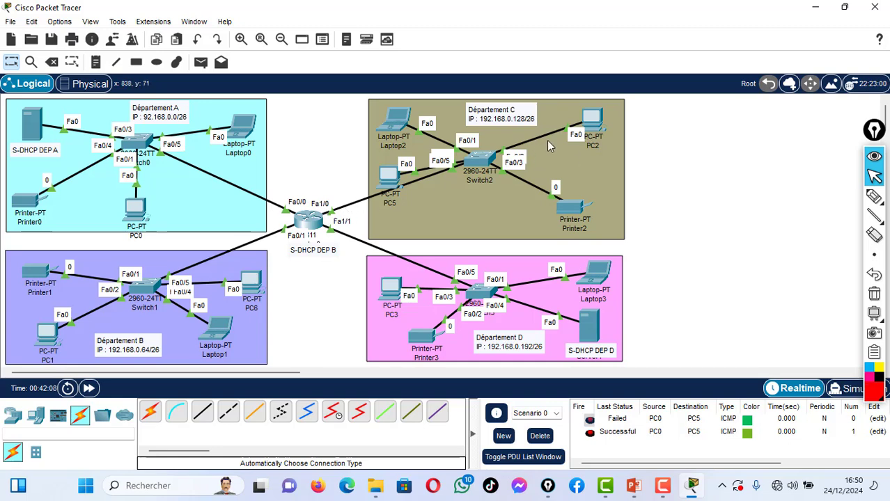
- Open the Command Prompt on PC2 in department C
click(600, 123)
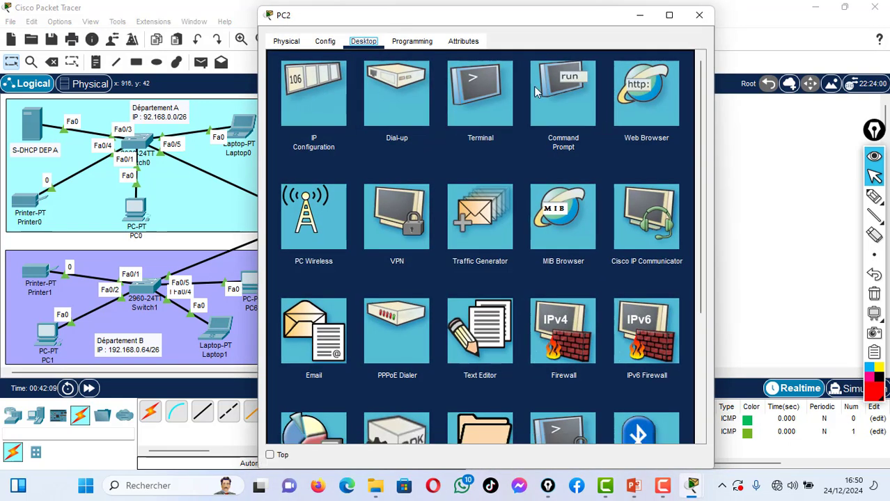
drag(484, 24, 770, 71)
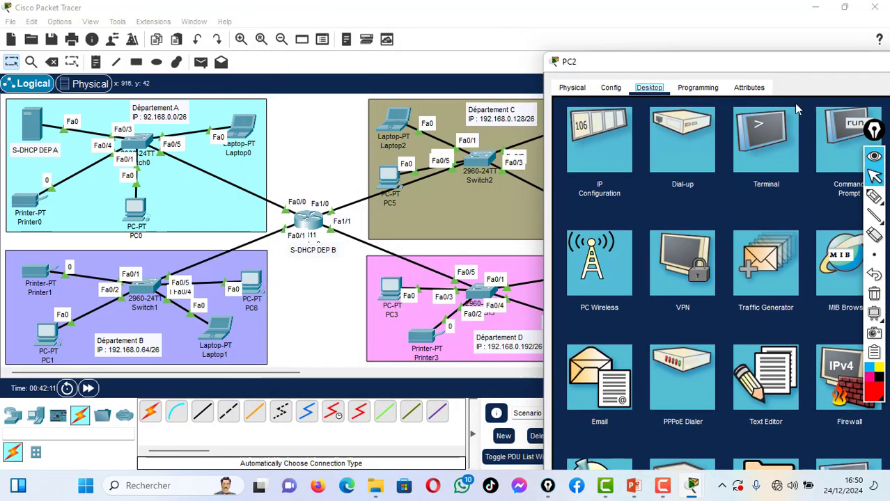
click(765, 139)
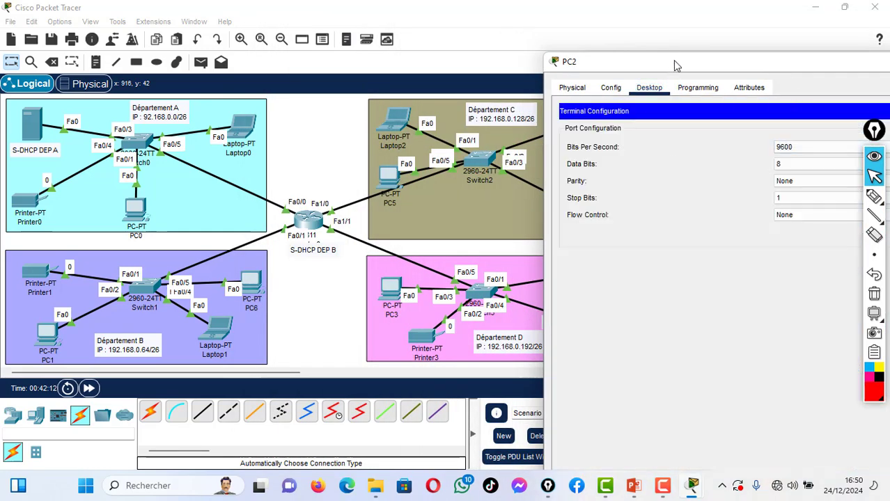
drag(674, 66, 582, 60)
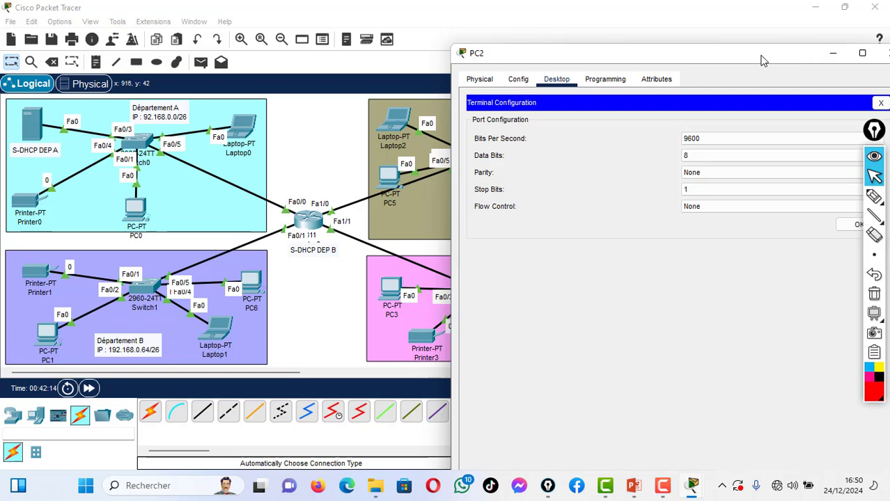
drag(761, 62, 702, 66)
click(820, 109)
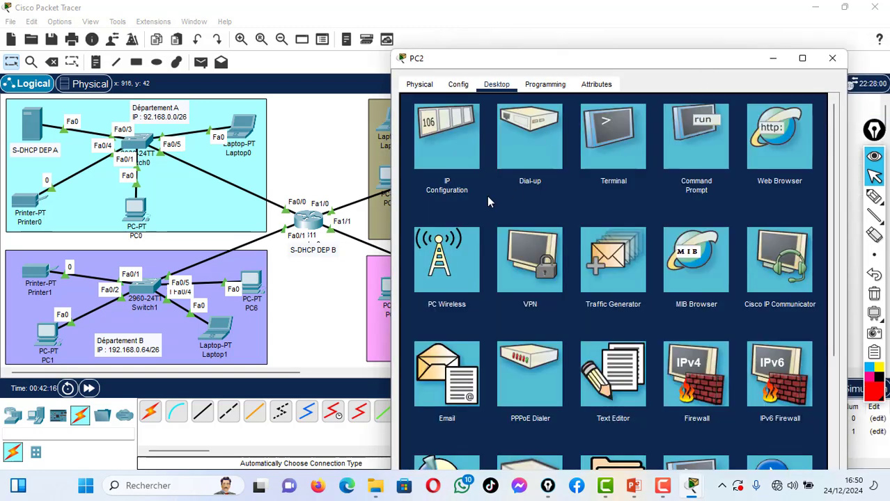
click(687, 133)
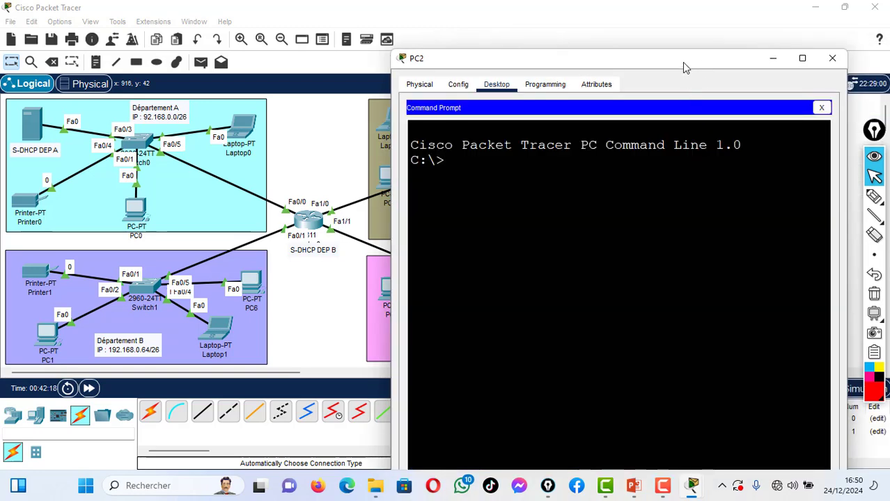
- Trace the route from PC2 to 192.168.0.192 with tracert, then widen its window to read the hops
drag(682, 64, 838, 91)
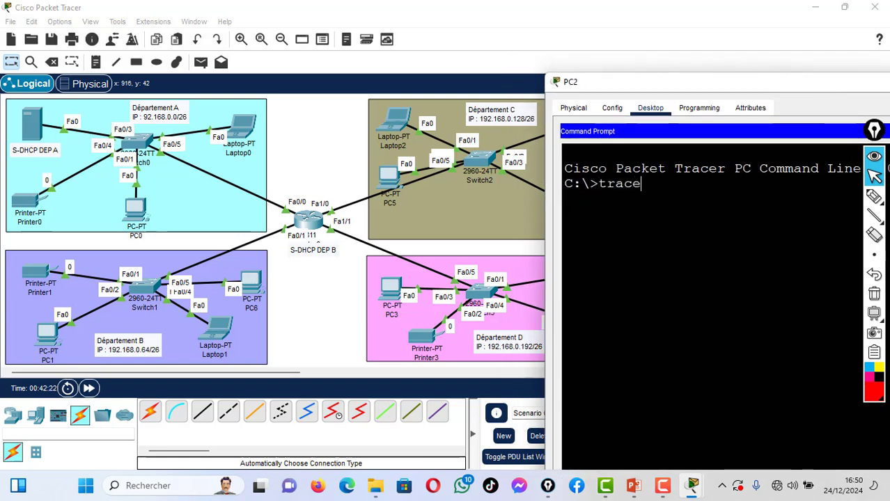
text(t)
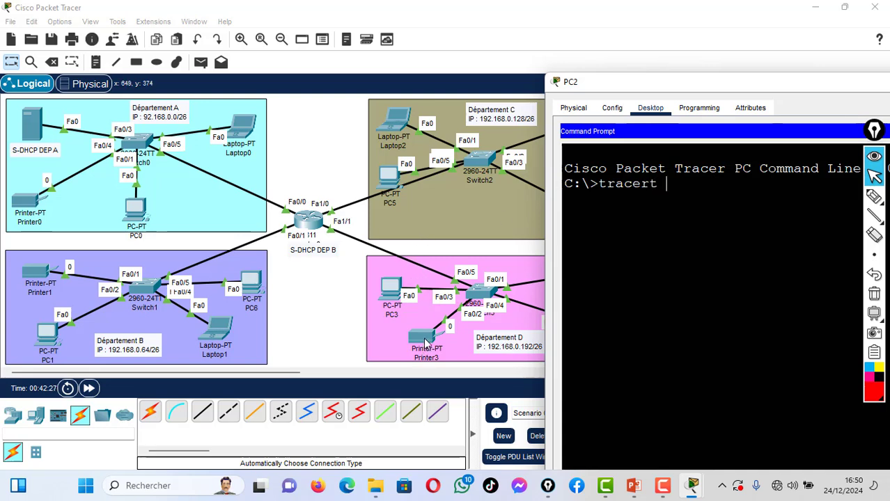
click(329, 332)
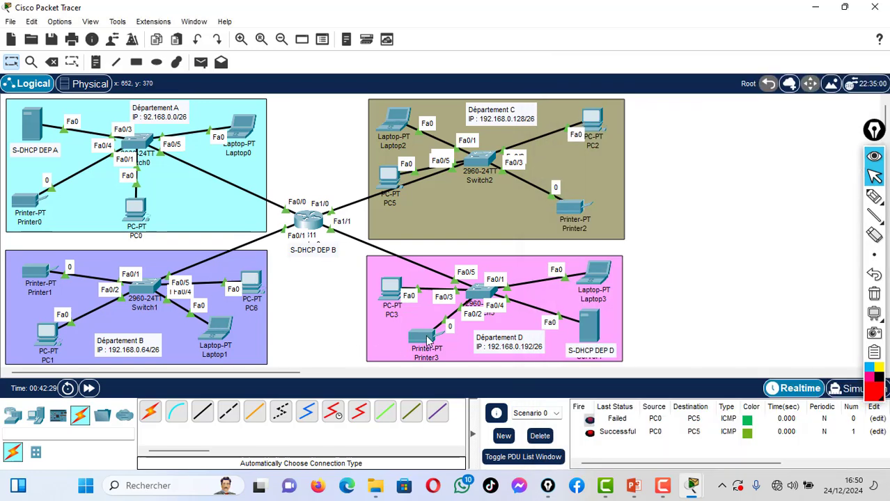
mouse_move(424, 340)
mouse_move(693, 485)
click(739, 440)
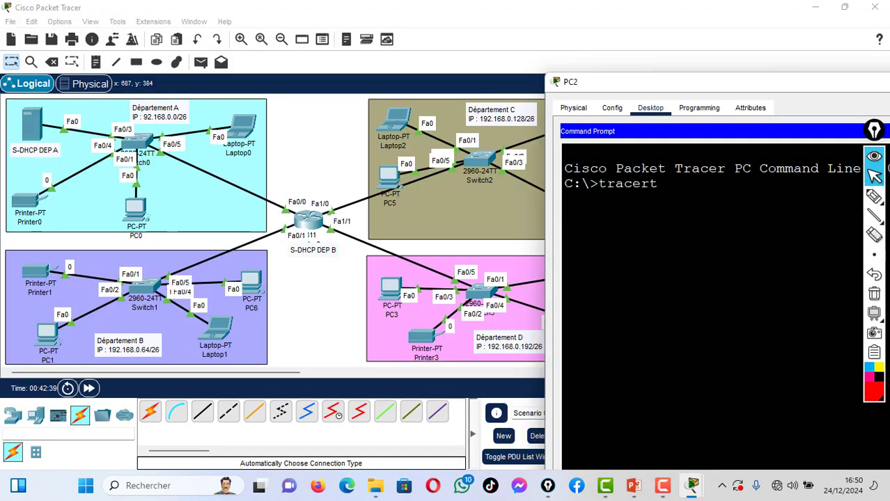
text(192.168.0)
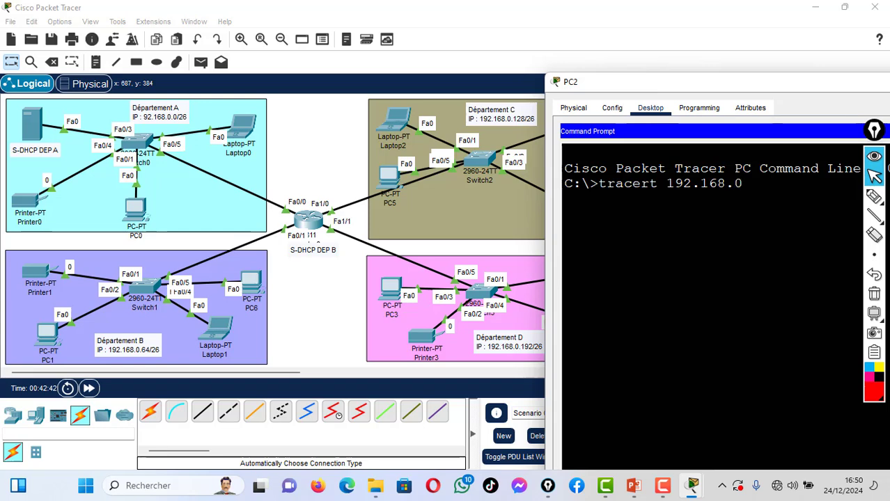
text(.192)
key(Return)
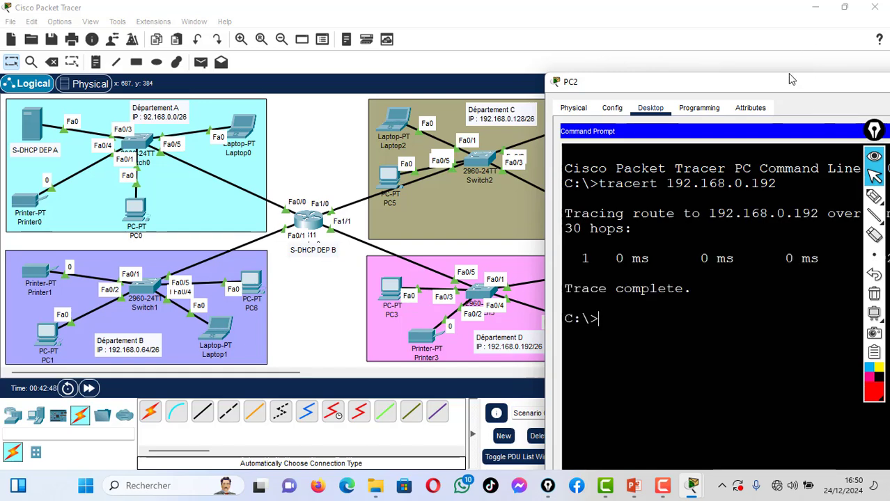
drag(774, 84, 373, 57)
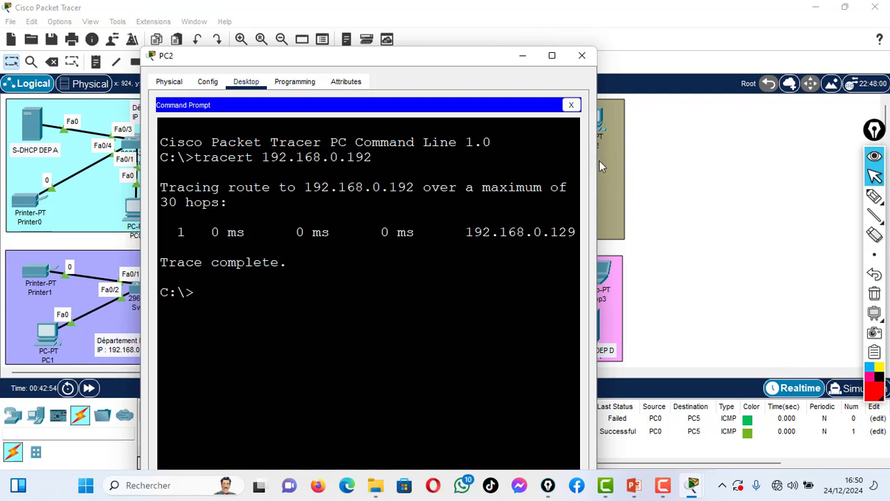
drag(598, 160, 885, 204)
mouse_move(878, 213)
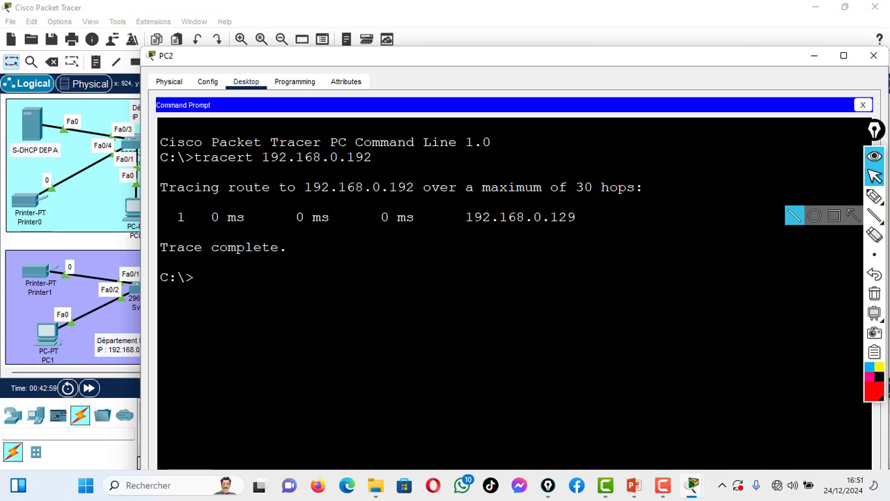
- Trace the route from PC2 to 192.168.0.196, examine the listed hops and close the PC2 window
drag(441, 62, 609, 125)
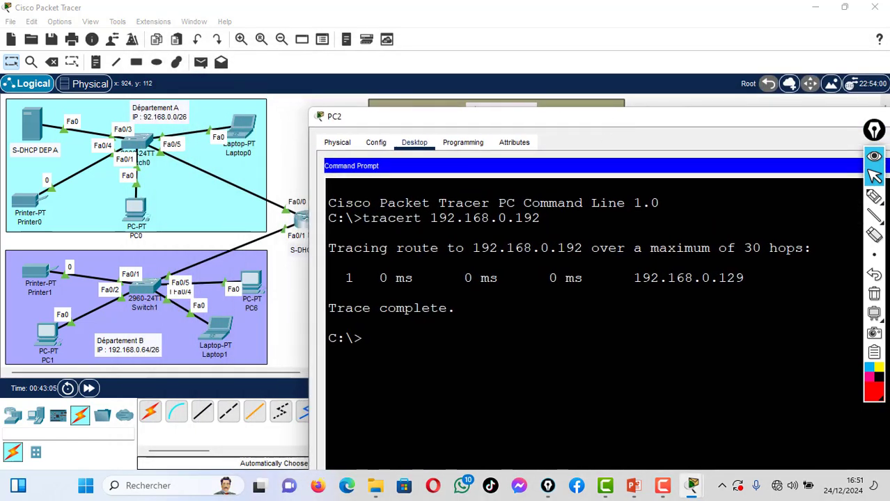
key(Up)
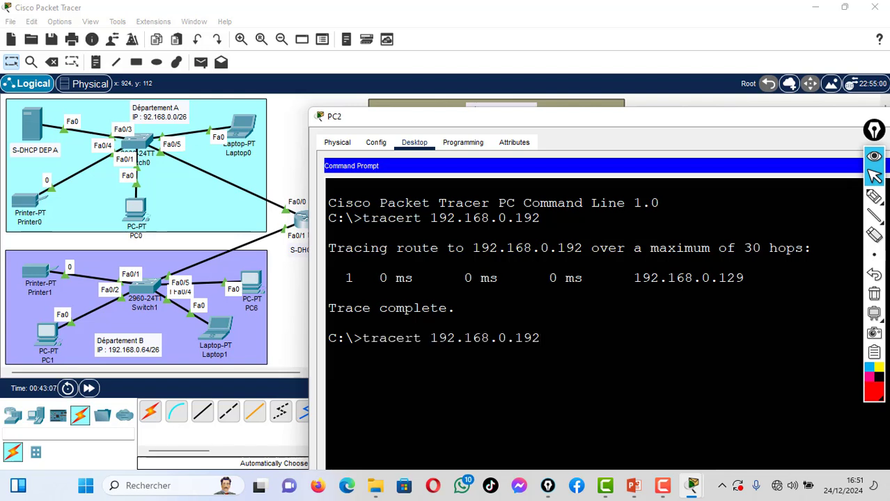
key(Return)
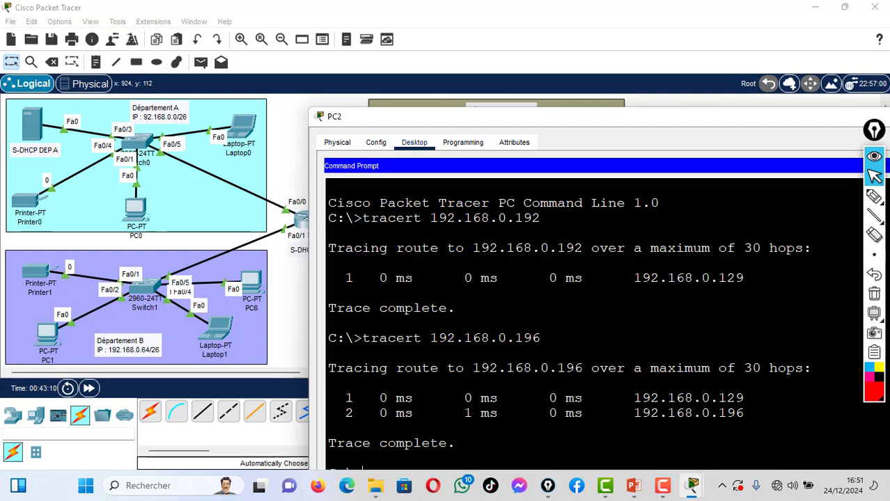
mouse_move(743, 398)
mouse_down()
mouse_move(620, 398)
mouse_move(648, 397)
mouse_move(633, 396)
mouse_move(634, 413)
mouse_move(668, 413)
mouse_move(455, 443)
mouse_move(747, 413)
mouse_move(327, 415)
mouse_move(336, 443)
mouse_move(455, 444)
mouse_up()
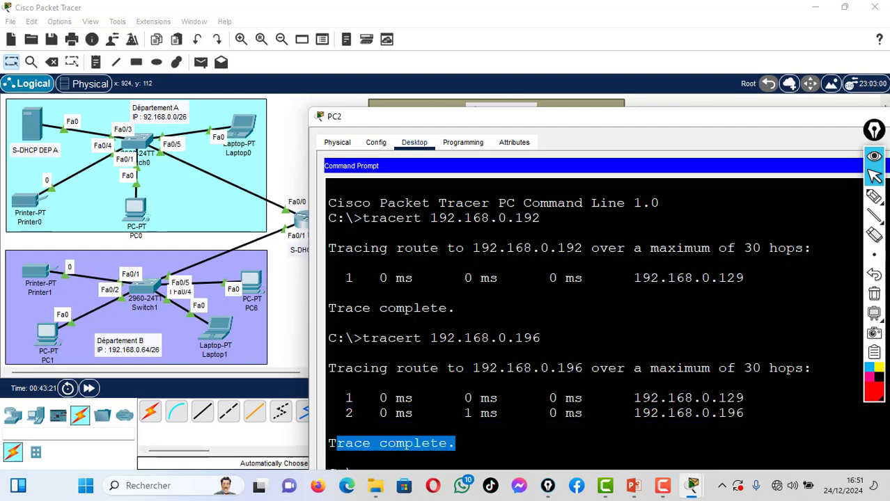
click(327, 428)
drag(327, 428, 320, 418)
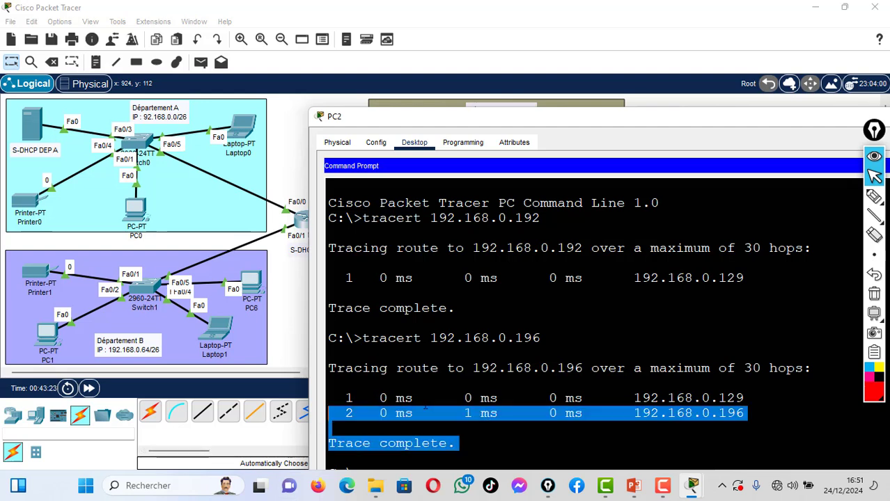
mouse_move(379, 397)
mouse_down()
mouse_move(485, 413)
mouse_move(748, 413)
mouse_up()
click(747, 414)
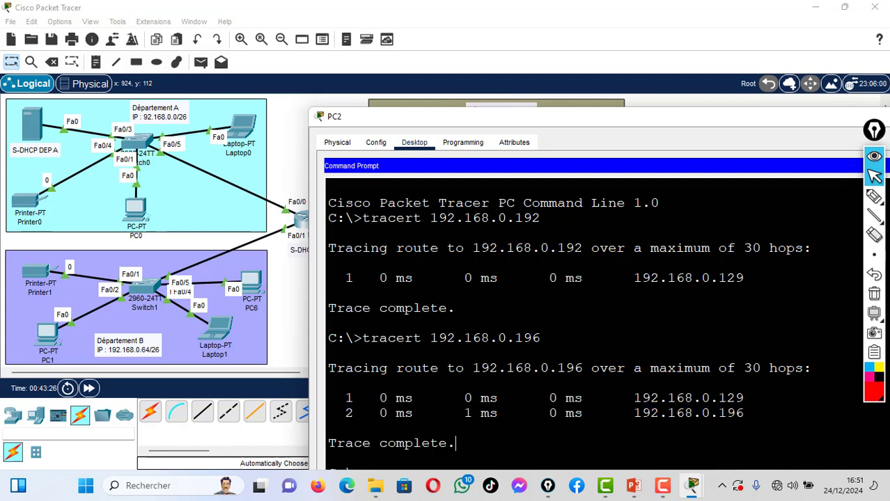
drag(589, 116, 311, 44)
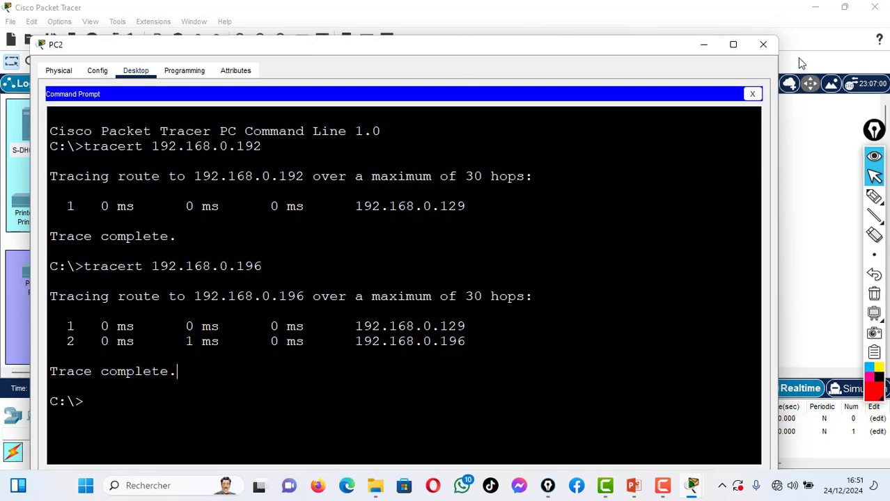
click(762, 44)
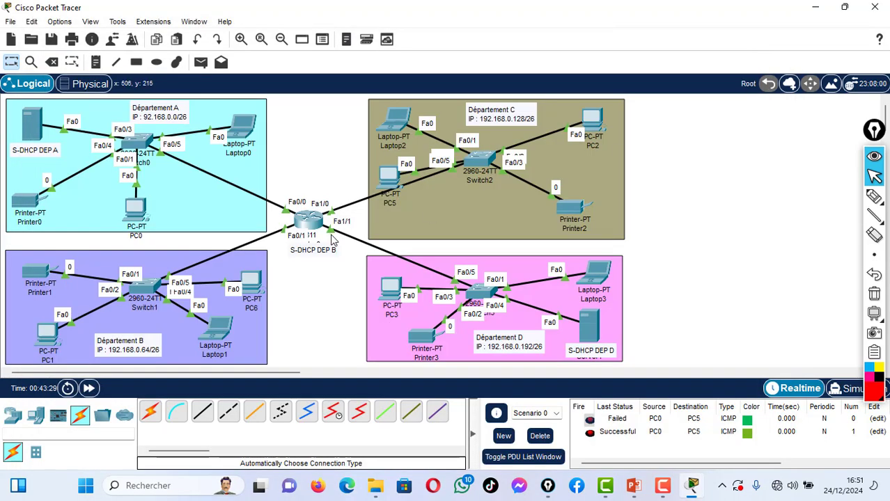
- Open Router0's command line, widen its window and display the routing table with sh ip route
click(309, 221)
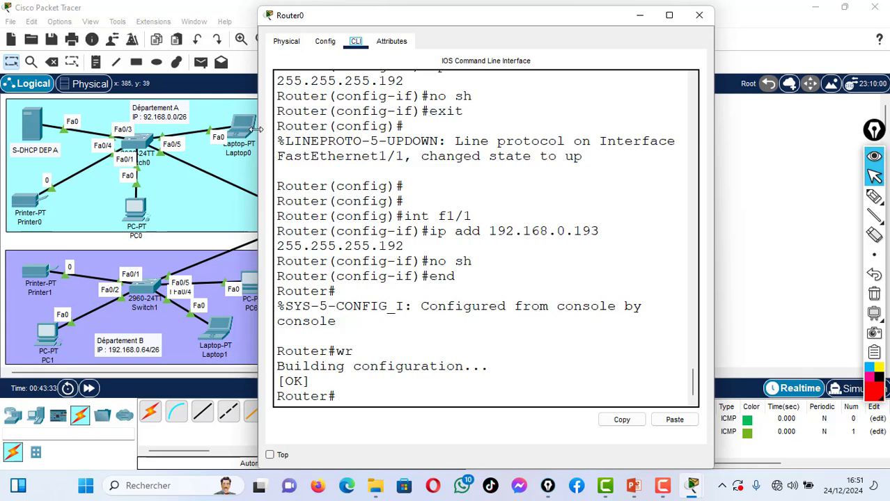
drag(258, 136, 116, 135)
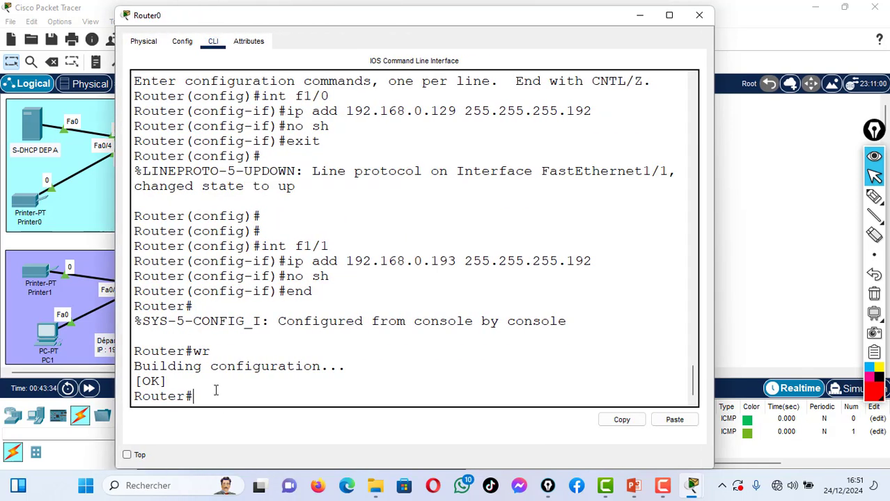
text(h i)
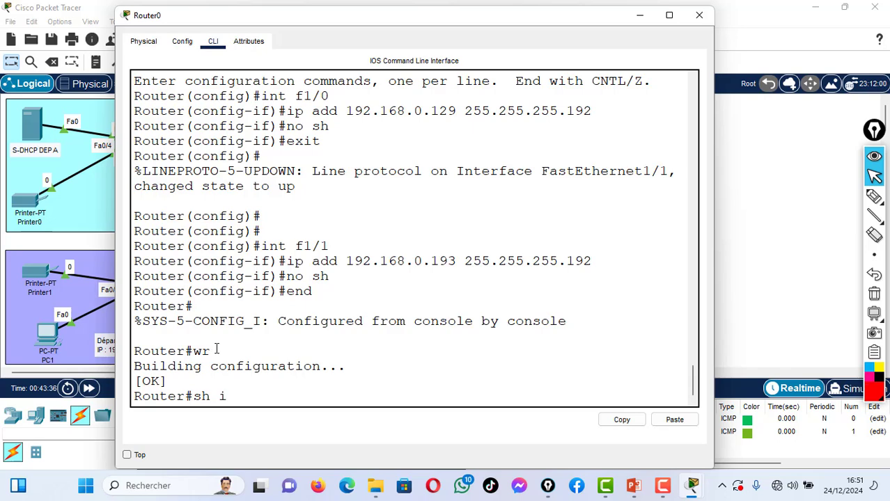
text(p route)
key(Return)
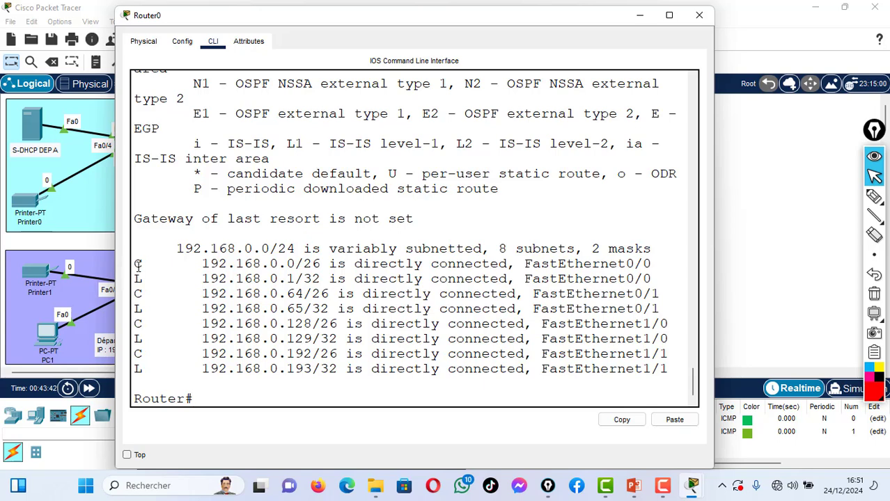
- Examine the directly connected /26 network entries for the four departments in Router0's routing table
drag(137, 264, 655, 265)
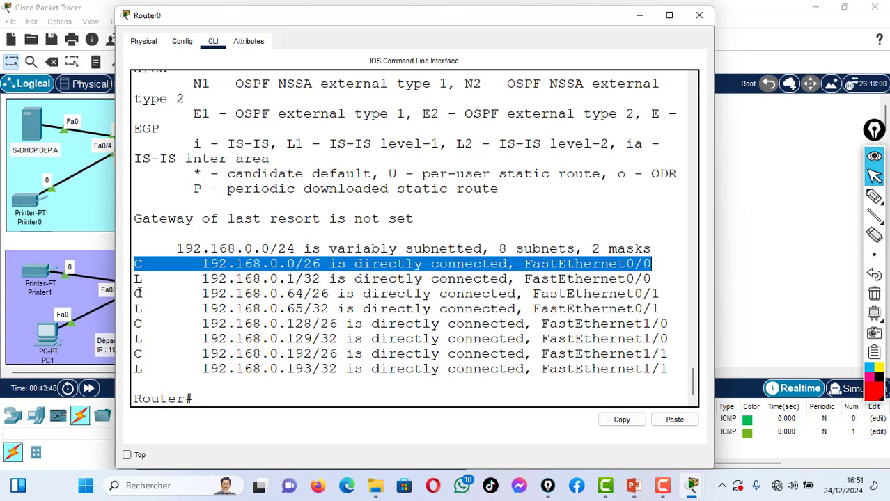
drag(138, 293, 670, 291)
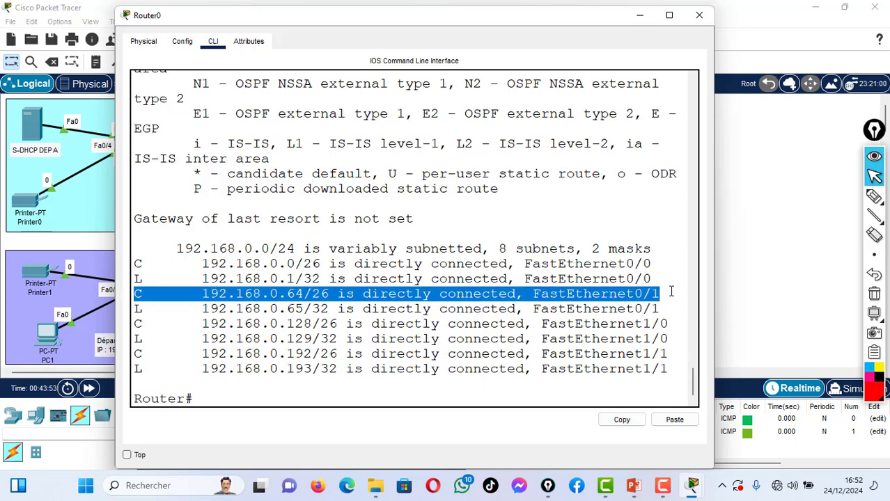
drag(135, 325, 685, 321)
click(685, 321)
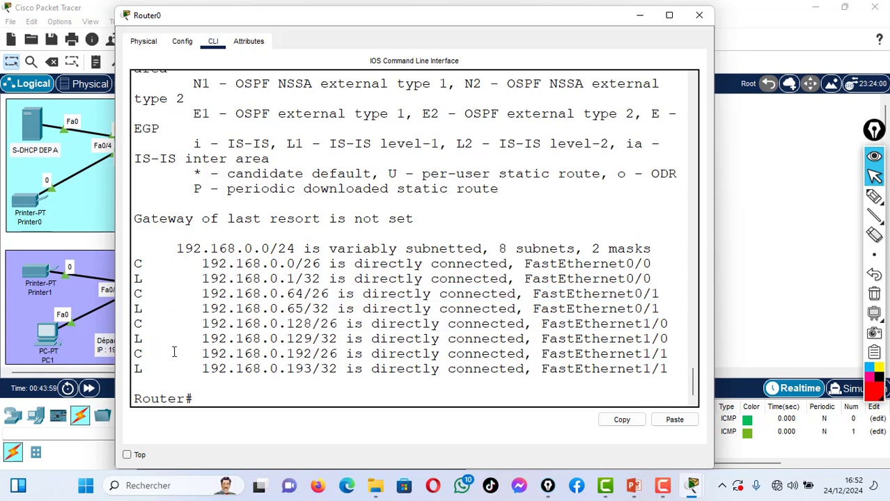
drag(140, 354, 668, 352)
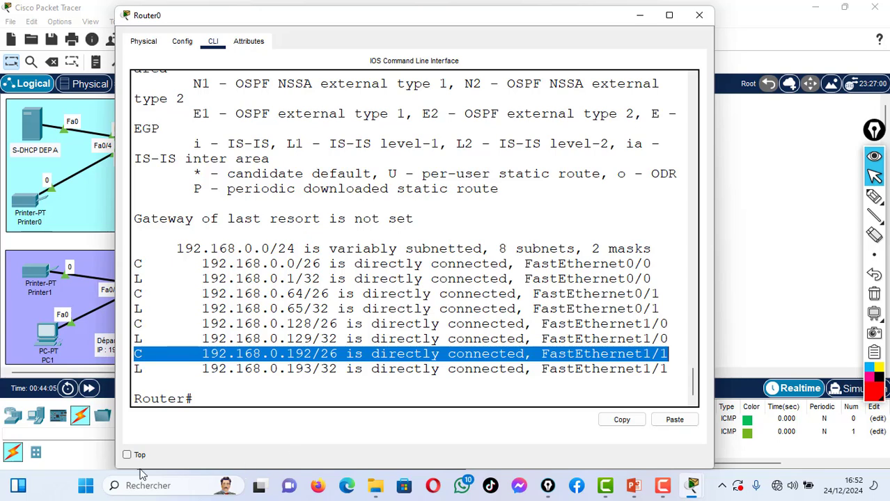
- Display Router0's interface summary with sh ip int br, widen the window and examine the FastEthernet rows
click(229, 398)
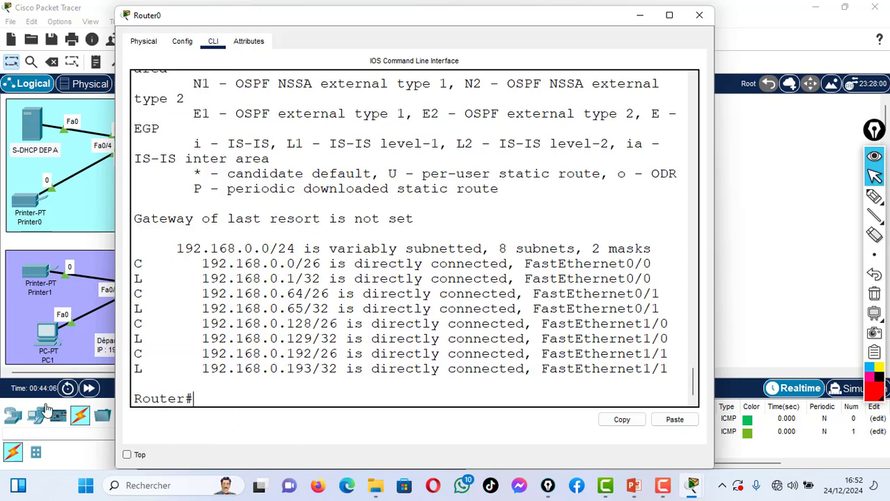
text(sh ip int br)
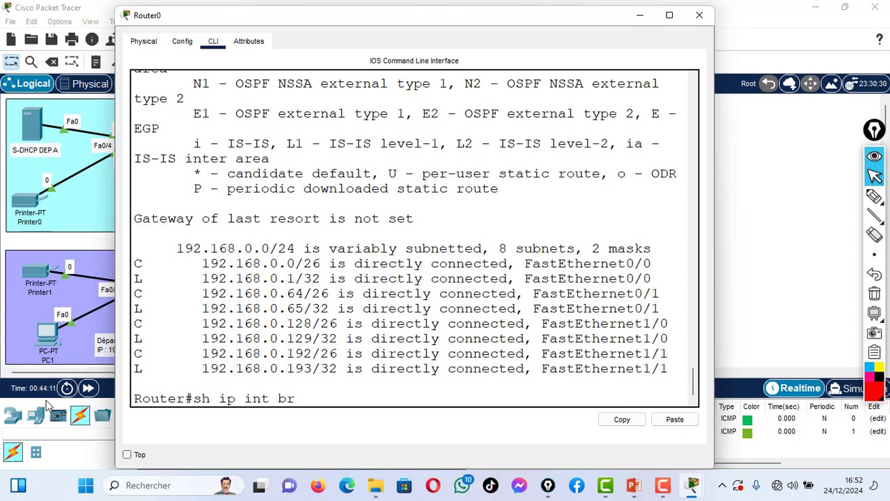
key(Return)
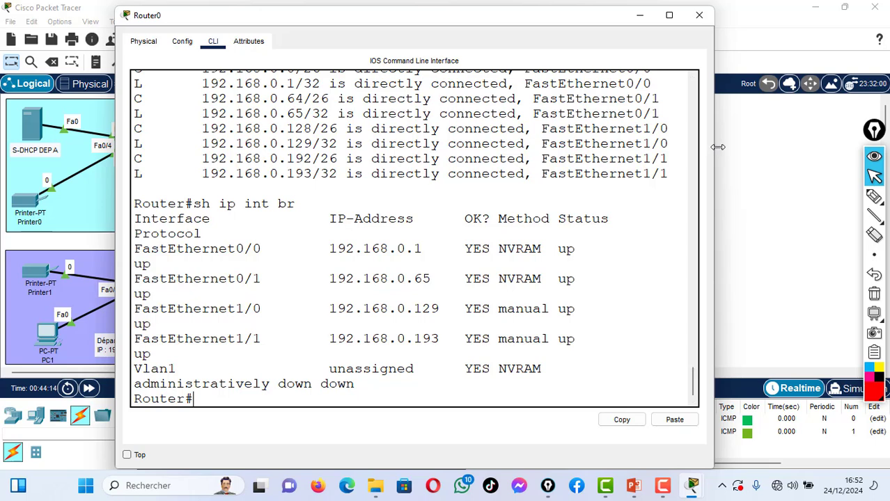
drag(713, 147, 858, 139)
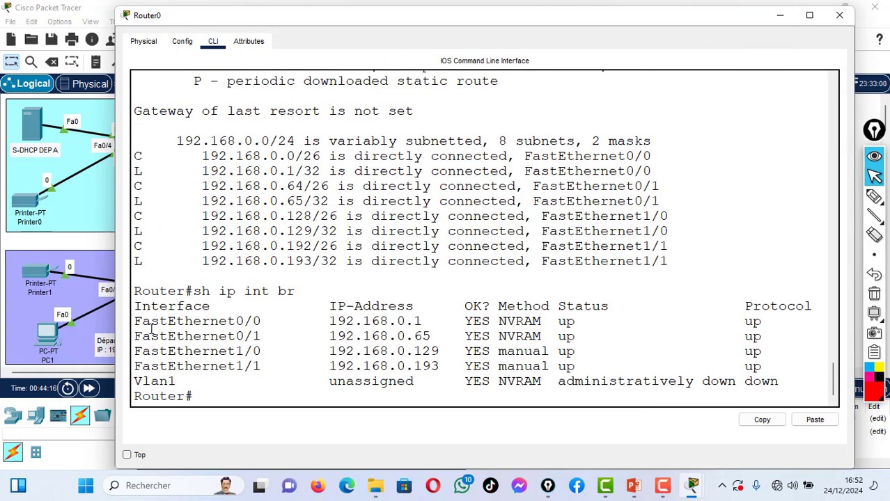
drag(136, 321, 770, 367)
- Display Router0's running configuration with sh run and examine the DHCP excluded address and the departementB pool's network and default router
click(252, 396)
text(sh run)
key(Return)
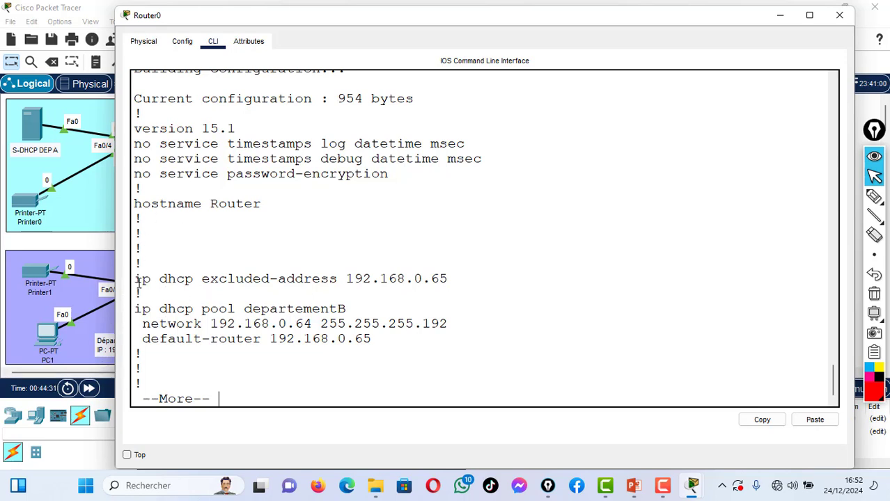
drag(137, 282, 451, 274)
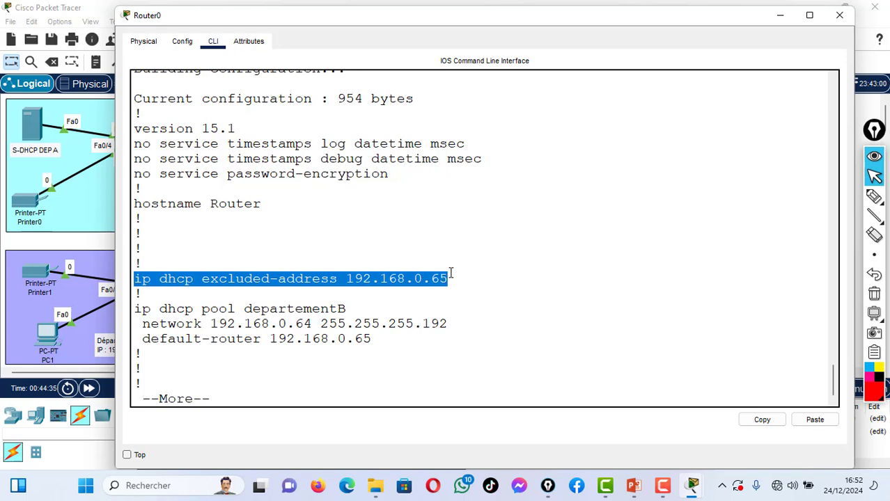
click(462, 272)
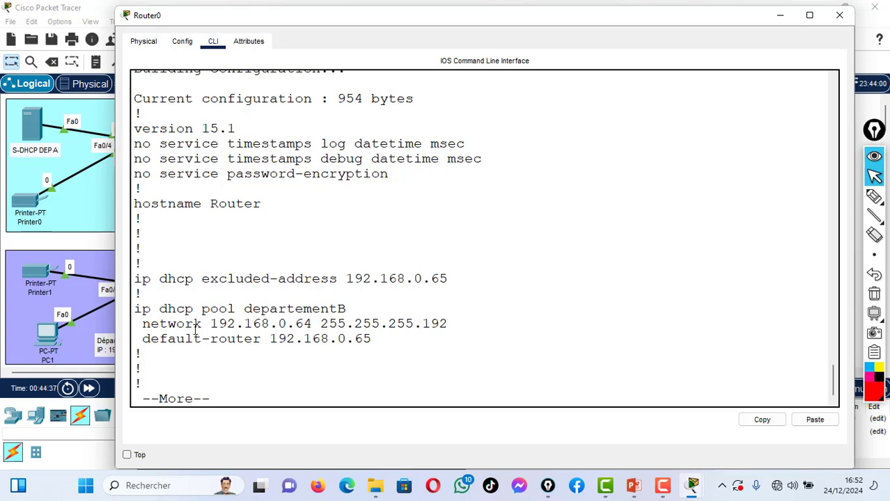
drag(137, 313, 355, 313)
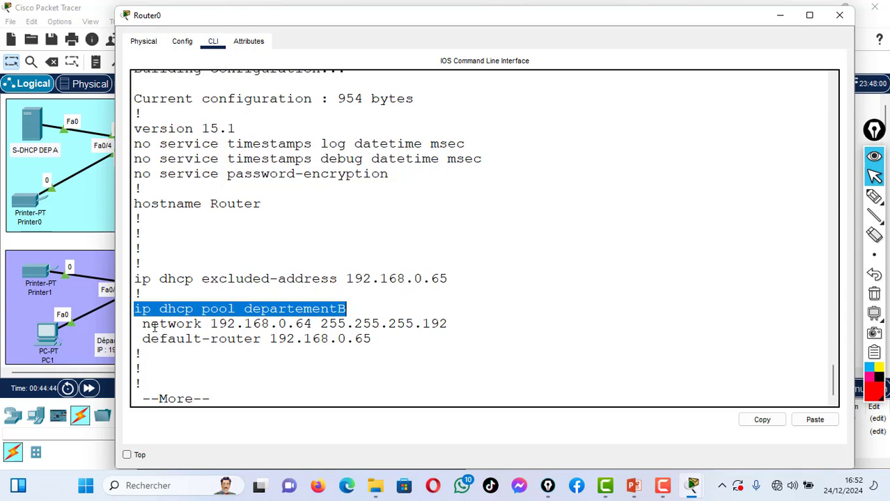
drag(144, 325, 453, 324)
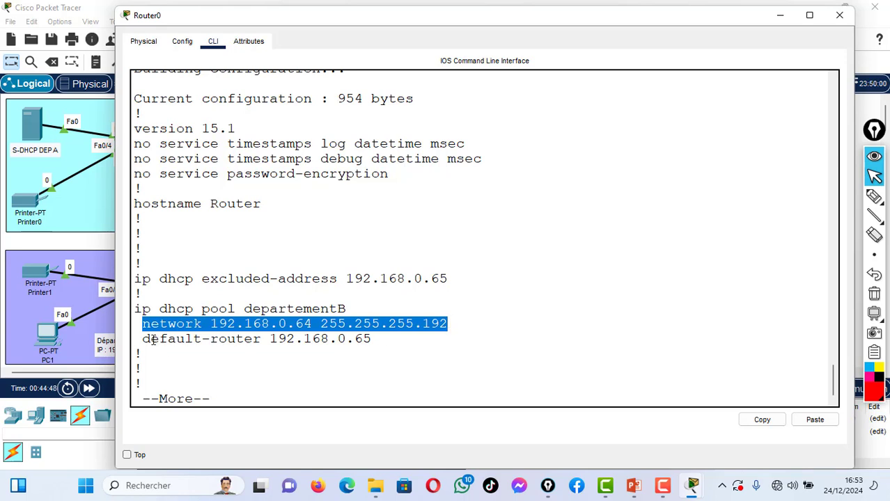
drag(148, 339, 391, 339)
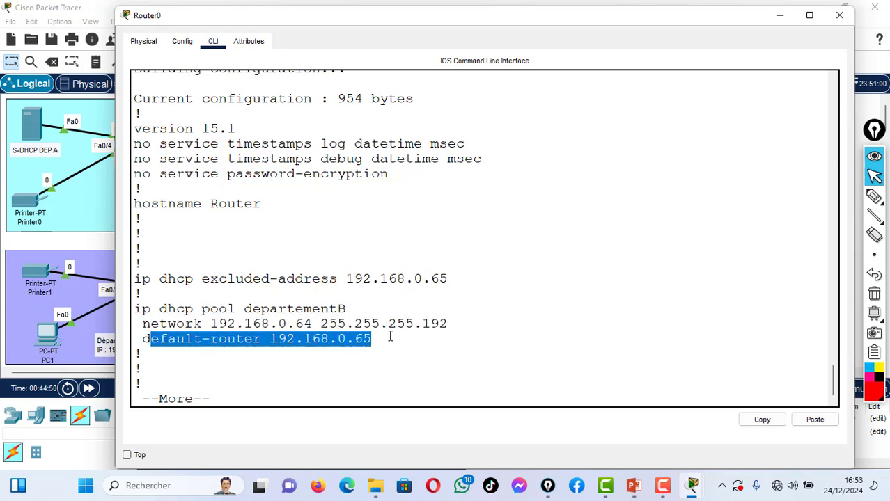
click(296, 396)
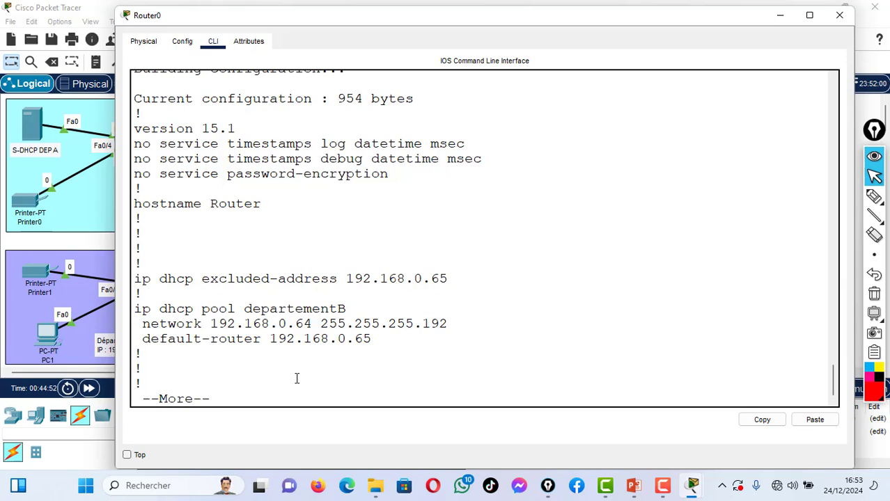
- Advance through Router0's running configuration from the departementB DHCP pool to the entries of all four FastEthernet interfaces
key(Return)
key(Return)
key(Return)
key(Return)
key(Return)
key(Return)
key(Return)
key(Return)
key(Return)
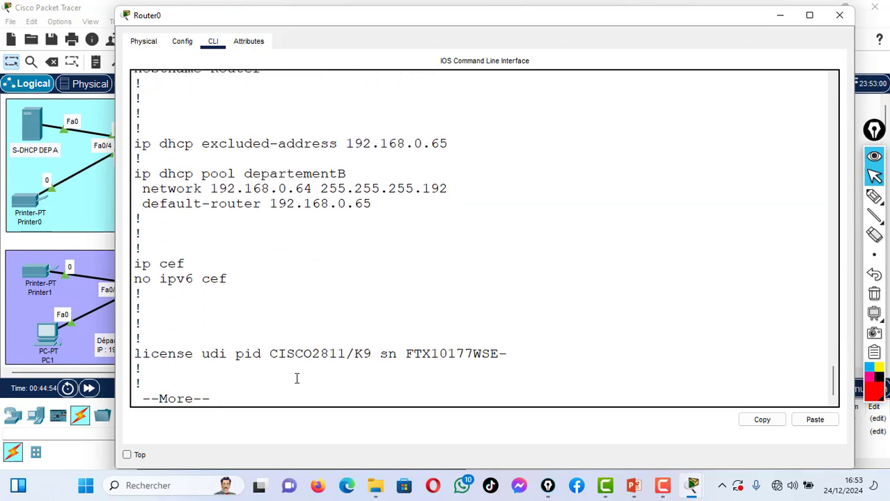
key(Return)
key(Return)
key(Return)
key(Return)
key(Return)
key(Return)
key(Return)
key(Return)
key(Return)
key(Return)
key(Return)
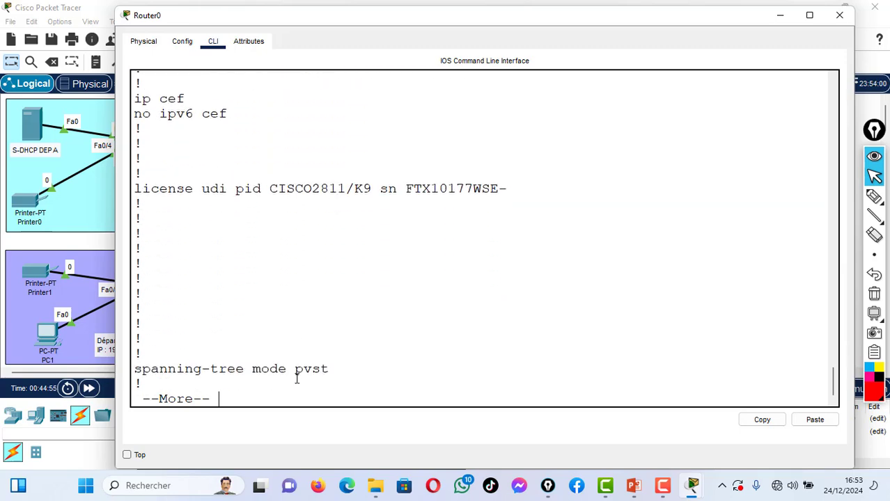
key(Return)
key(Return)
key(Return)
key(Return)
key(Return)
key(Return)
key(Return)
key(Return)
key(Return)
key(Return)
key(Return)
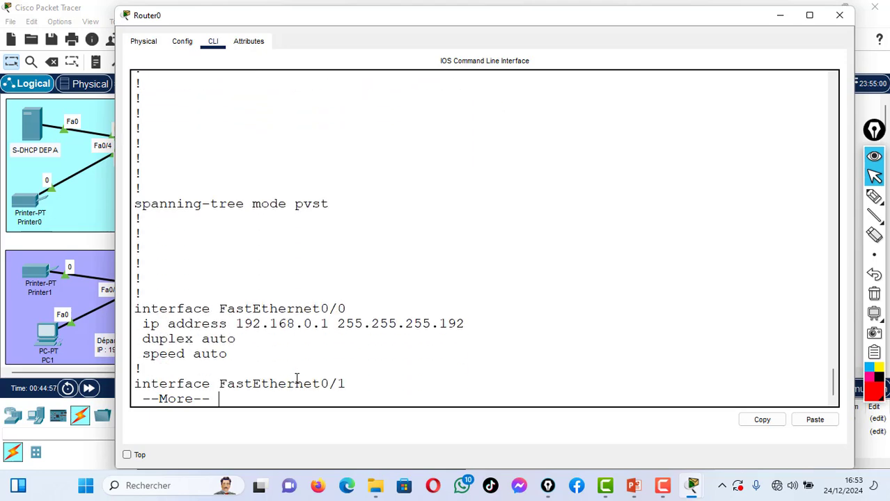
key(Return)
key(Return)
key(Return)
key(Return)
key(Return)
key(Return)
key(Return)
key(Return)
key(Return)
key(Return)
key(Return)
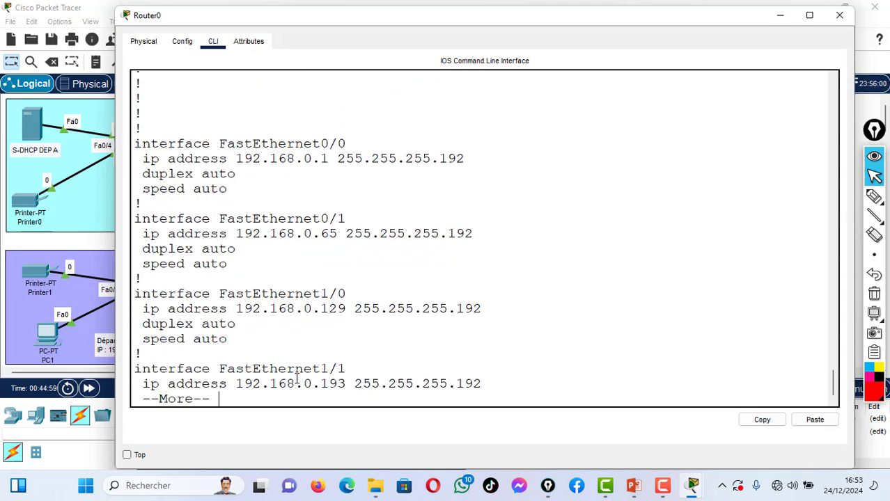
key(Return)
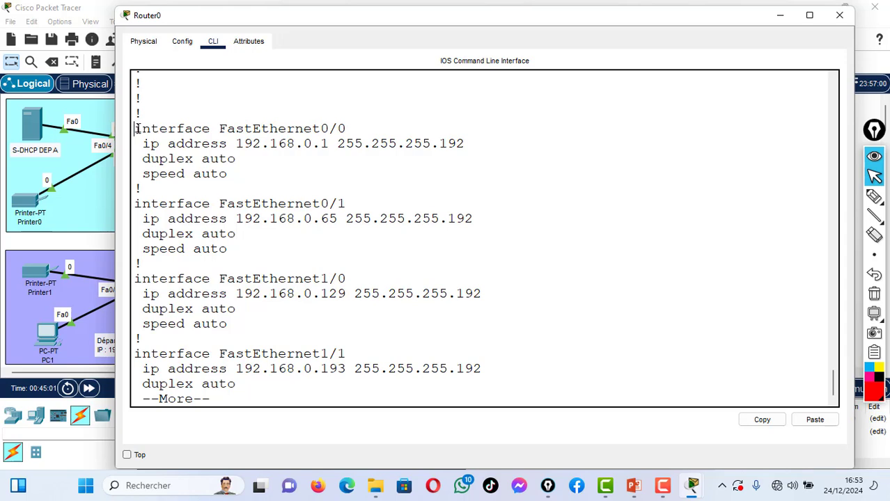
- Examine FastEthernet0/0 and its IP address line, plus the FastEthernet0/1 and FastEthernet1/0 entries in the running configuration
drag(136, 129, 346, 131)
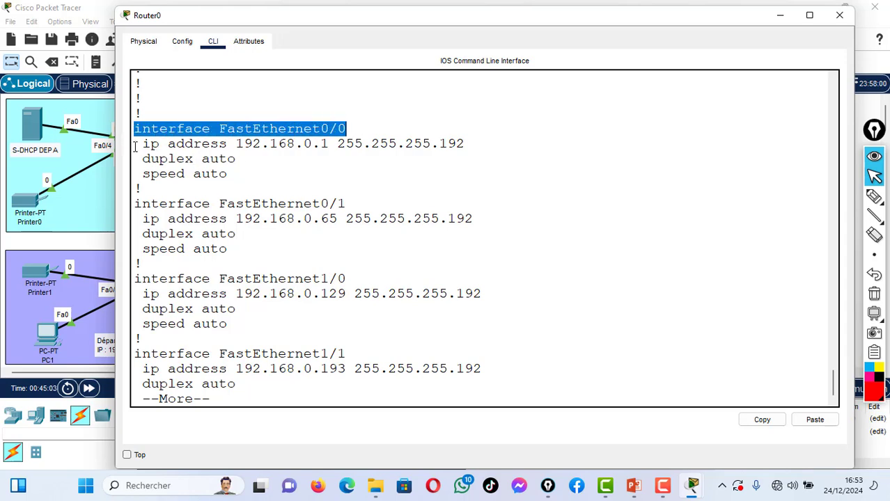
drag(139, 144, 465, 145)
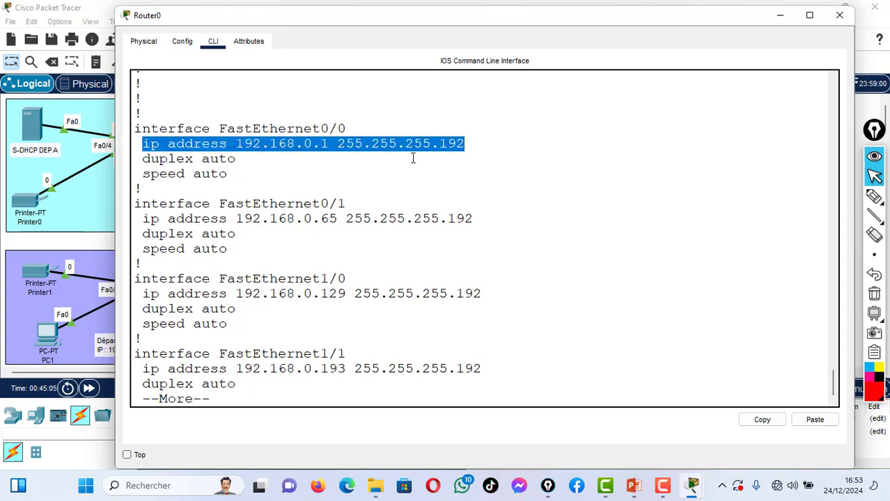
drag(134, 204, 371, 202)
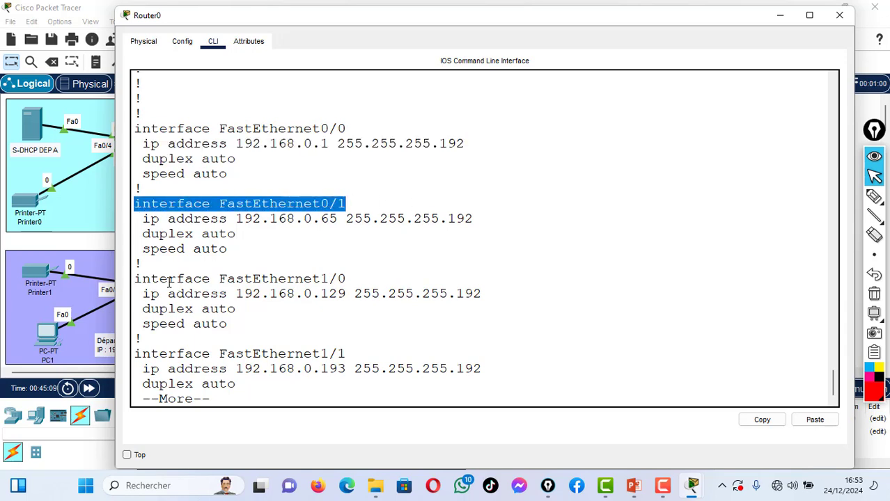
drag(137, 279, 377, 281)
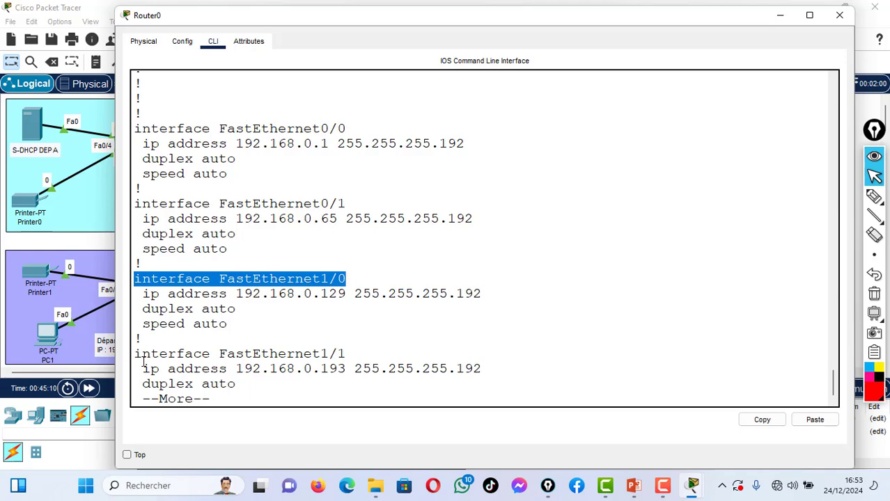
- Read the rest of the running configuration, from the Vlan1 interface through the line settings, until the router prompt returns
key(Return)
key(Return)
key(Return)
key(Return)
key(Return)
key(Return)
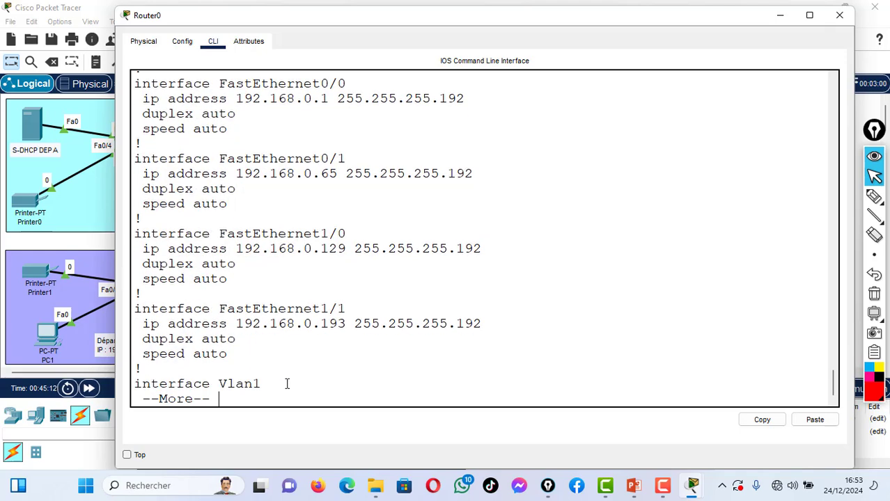
key(Return)
key(Return)
key(Return)
key(Return)
key(Return)
key(Return)
key(Return)
key(Return)
key(Return)
key(Return)
key(Return)
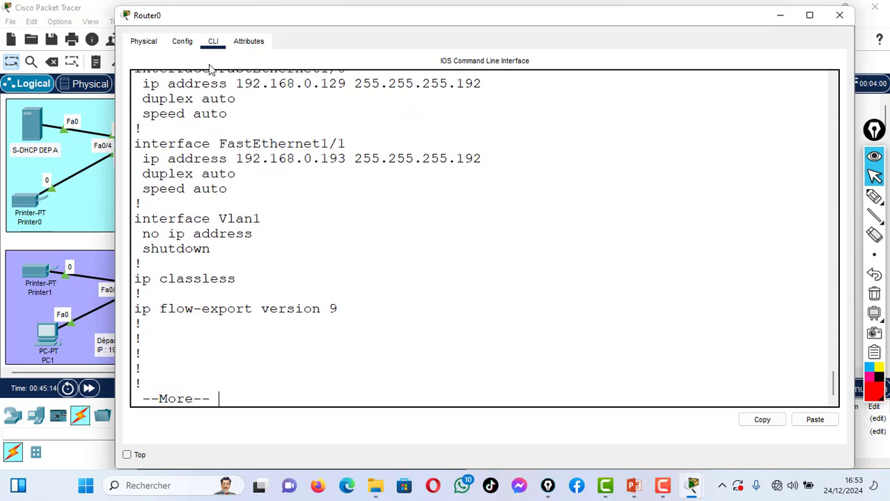
key(Return)
key(Return)
key(Return)
key(Return)
key(Return)
key(Return)
key(Return)
key(Return)
key(Return)
key(Return)
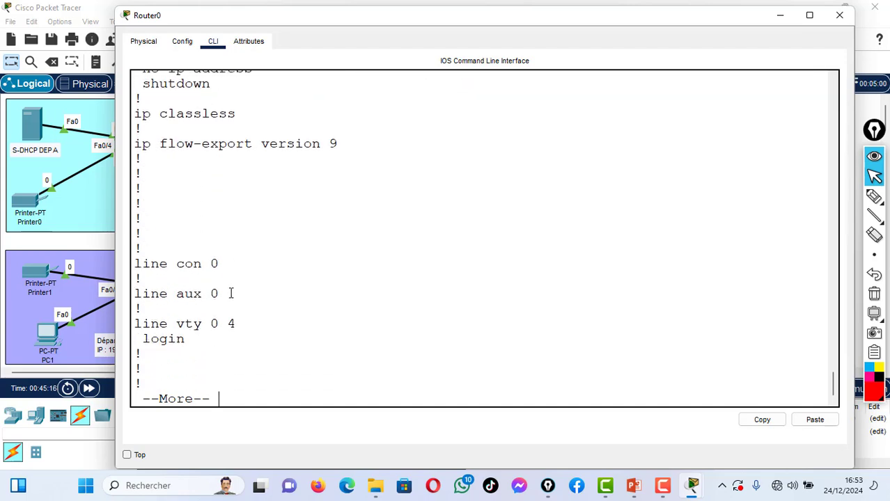
key(Return)
key(Return)
key(Return)
key(Return)
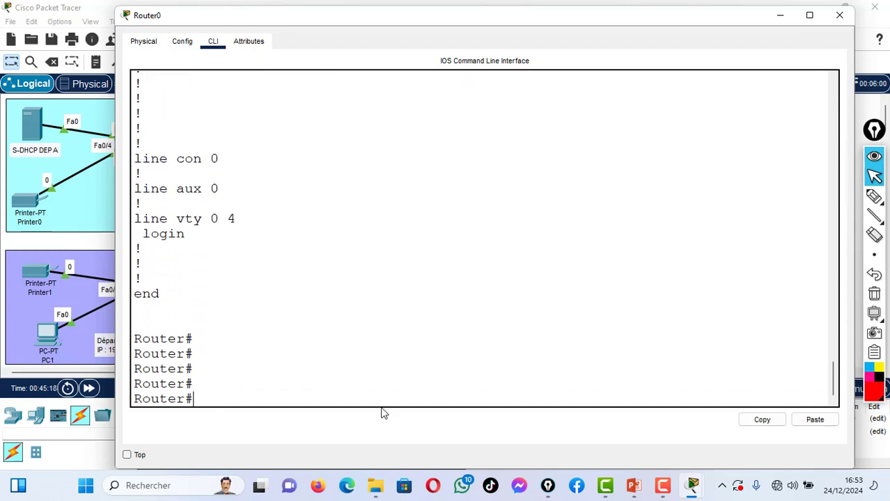
- Write sh run at the router prompt without executing it, highlight the command, and close Router0's window
text(sh run)
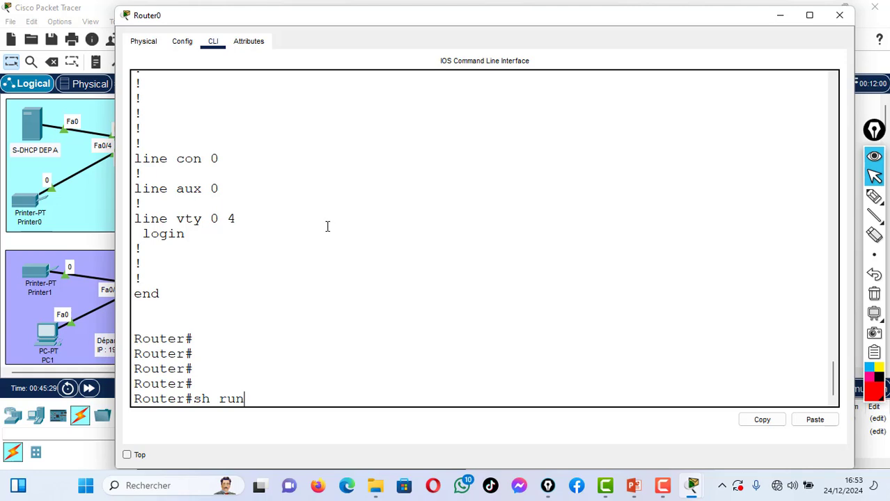
drag(258, 399, 193, 402)
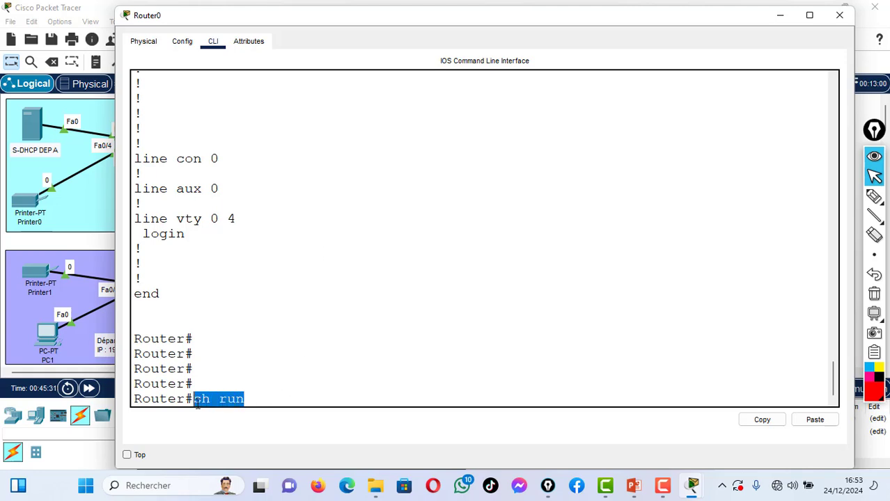
click(326, 394)
click(839, 15)
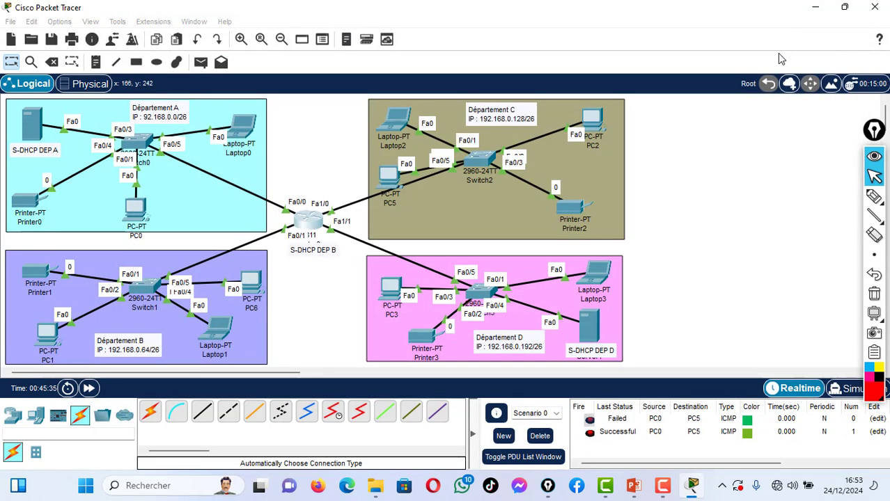